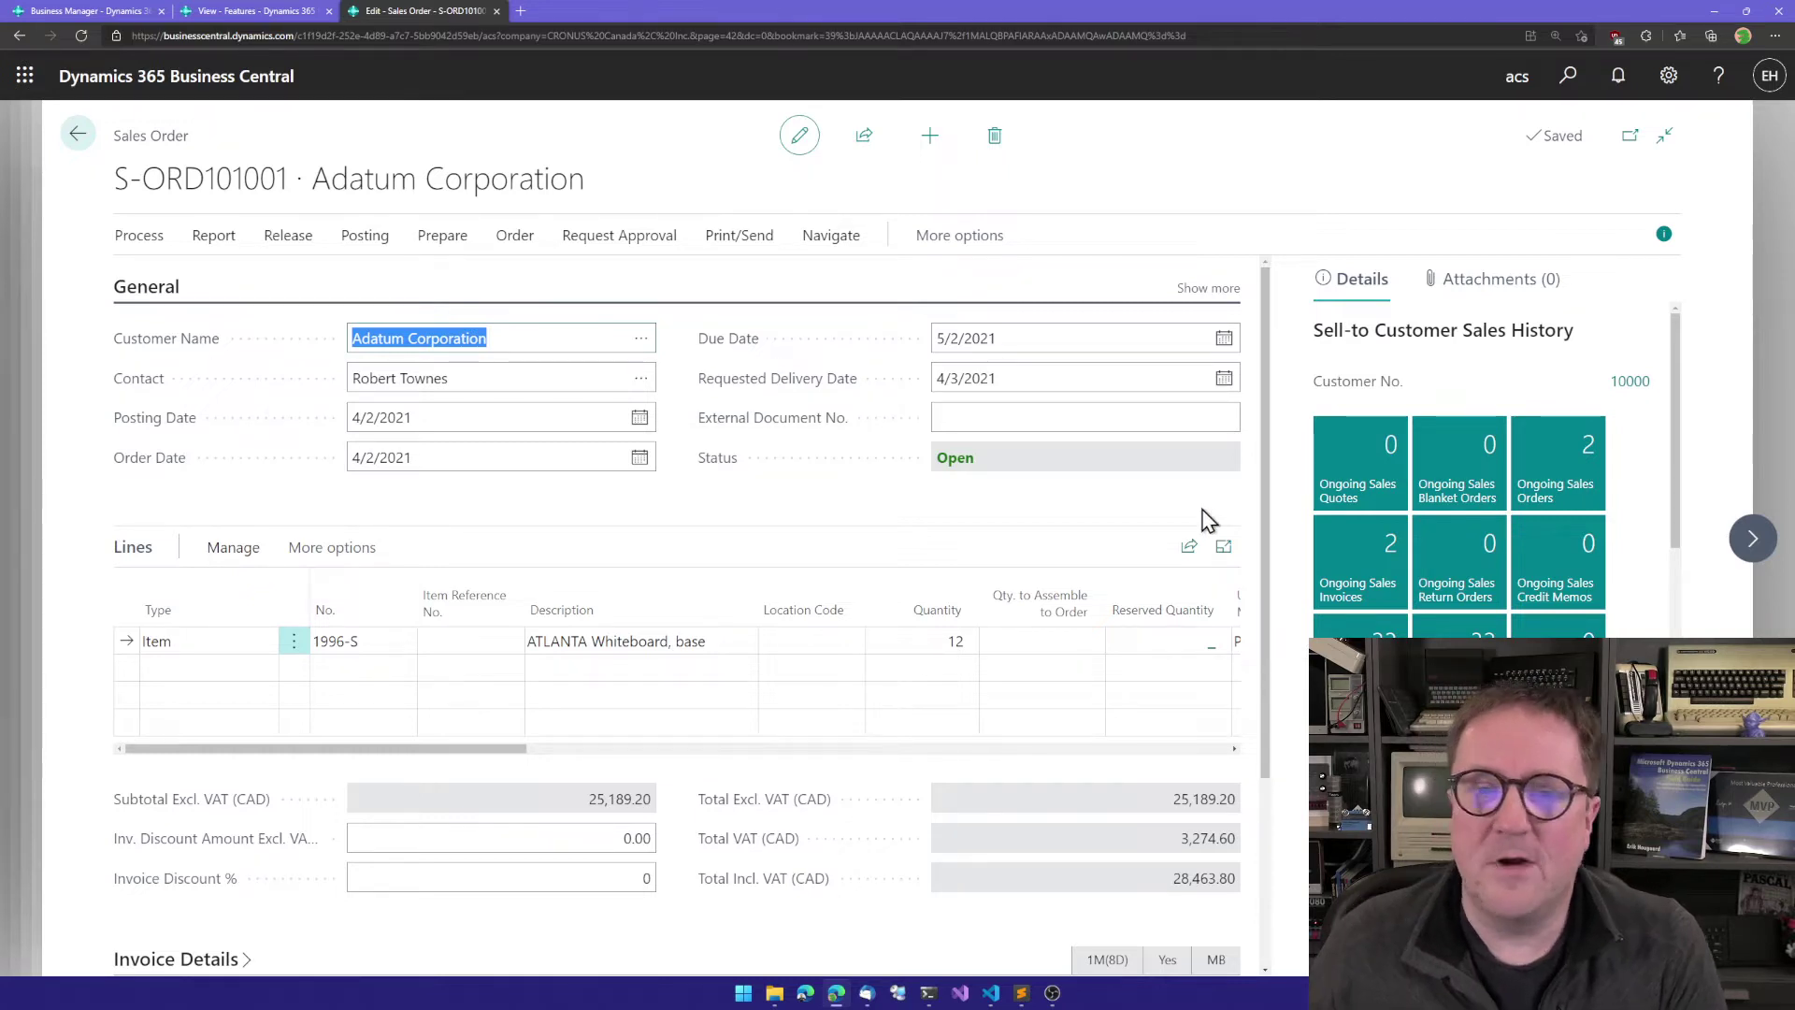
# Step: From the Features list, start a new feature based on the Document template
pyautogui.press('Escape')
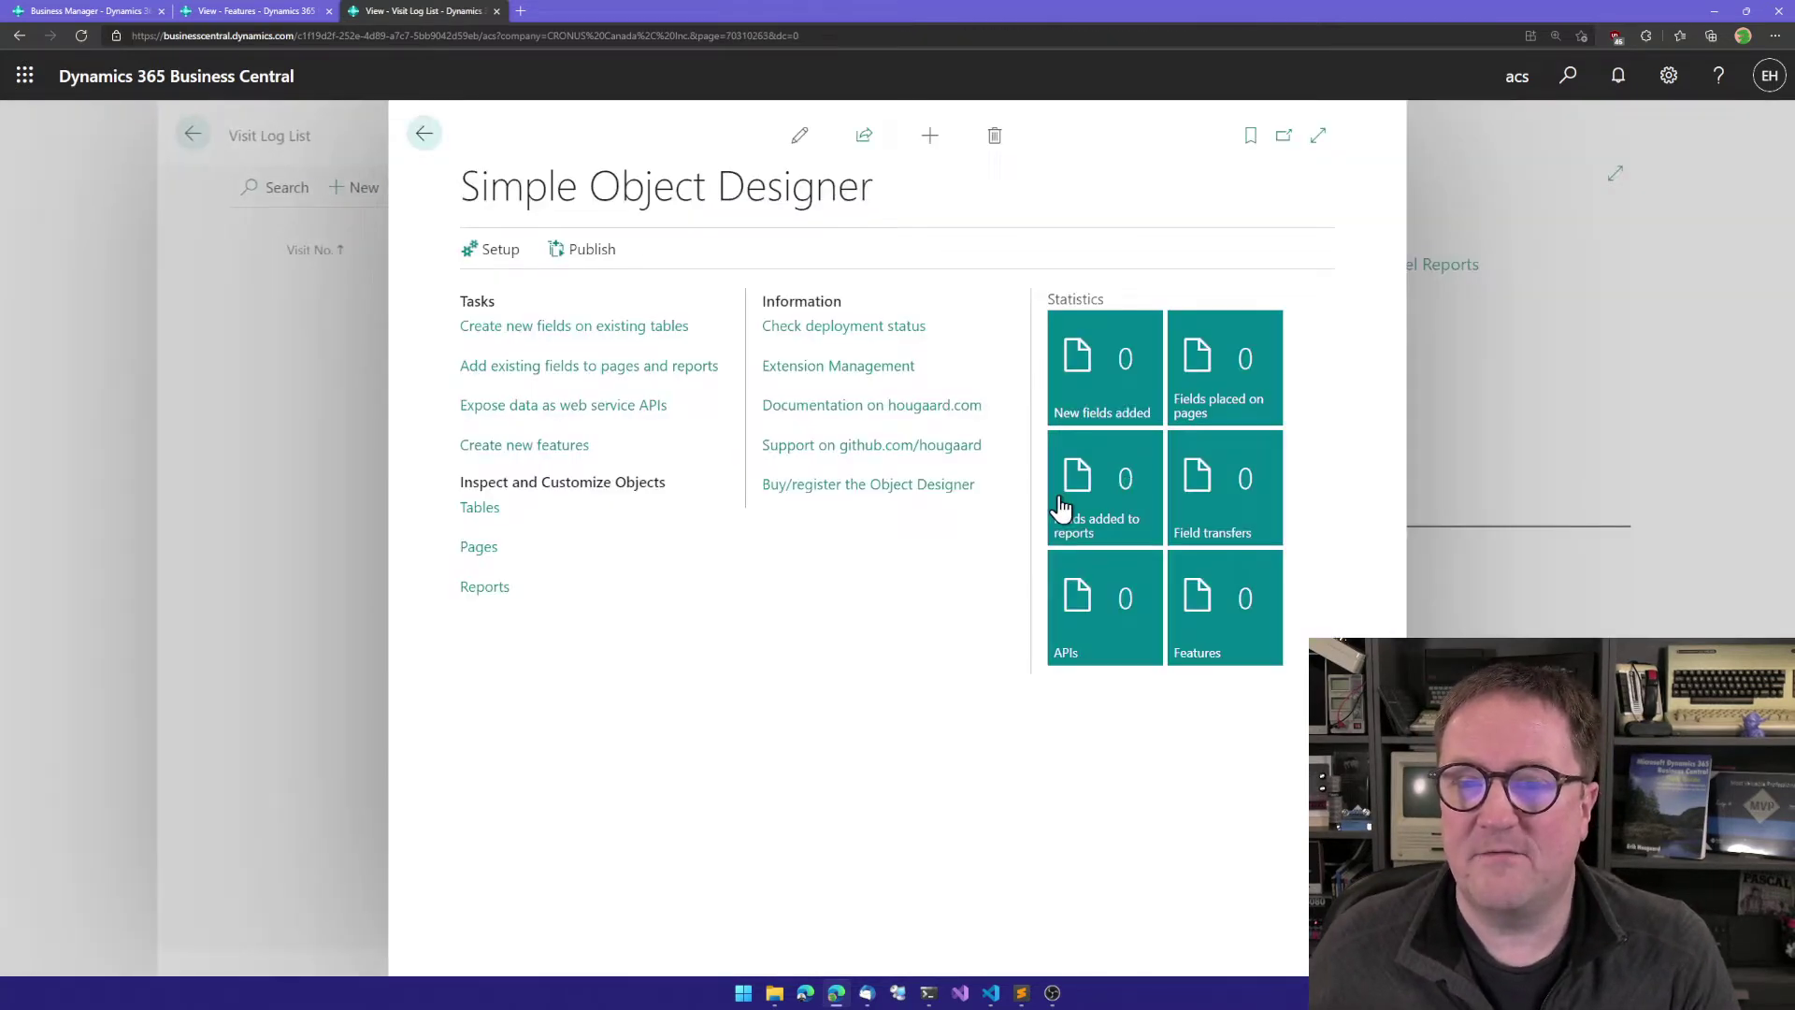
pyautogui.click(552, 447)
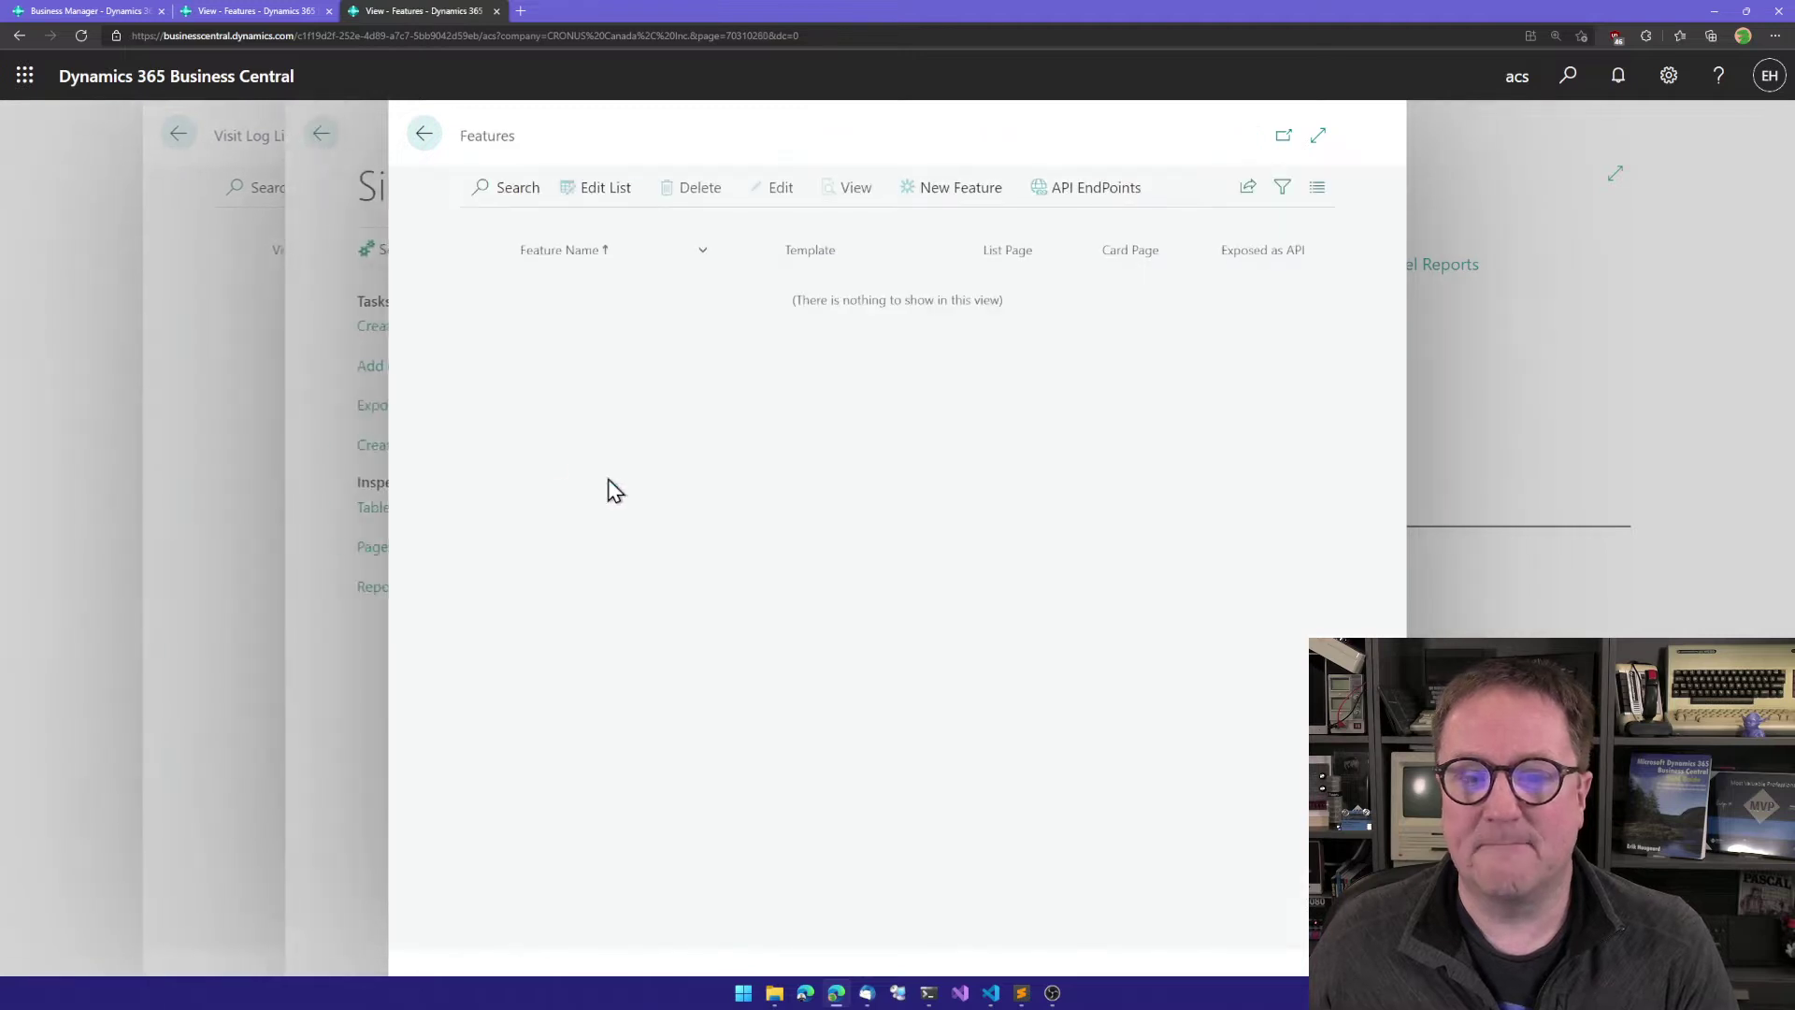
pyautogui.click(960, 185)
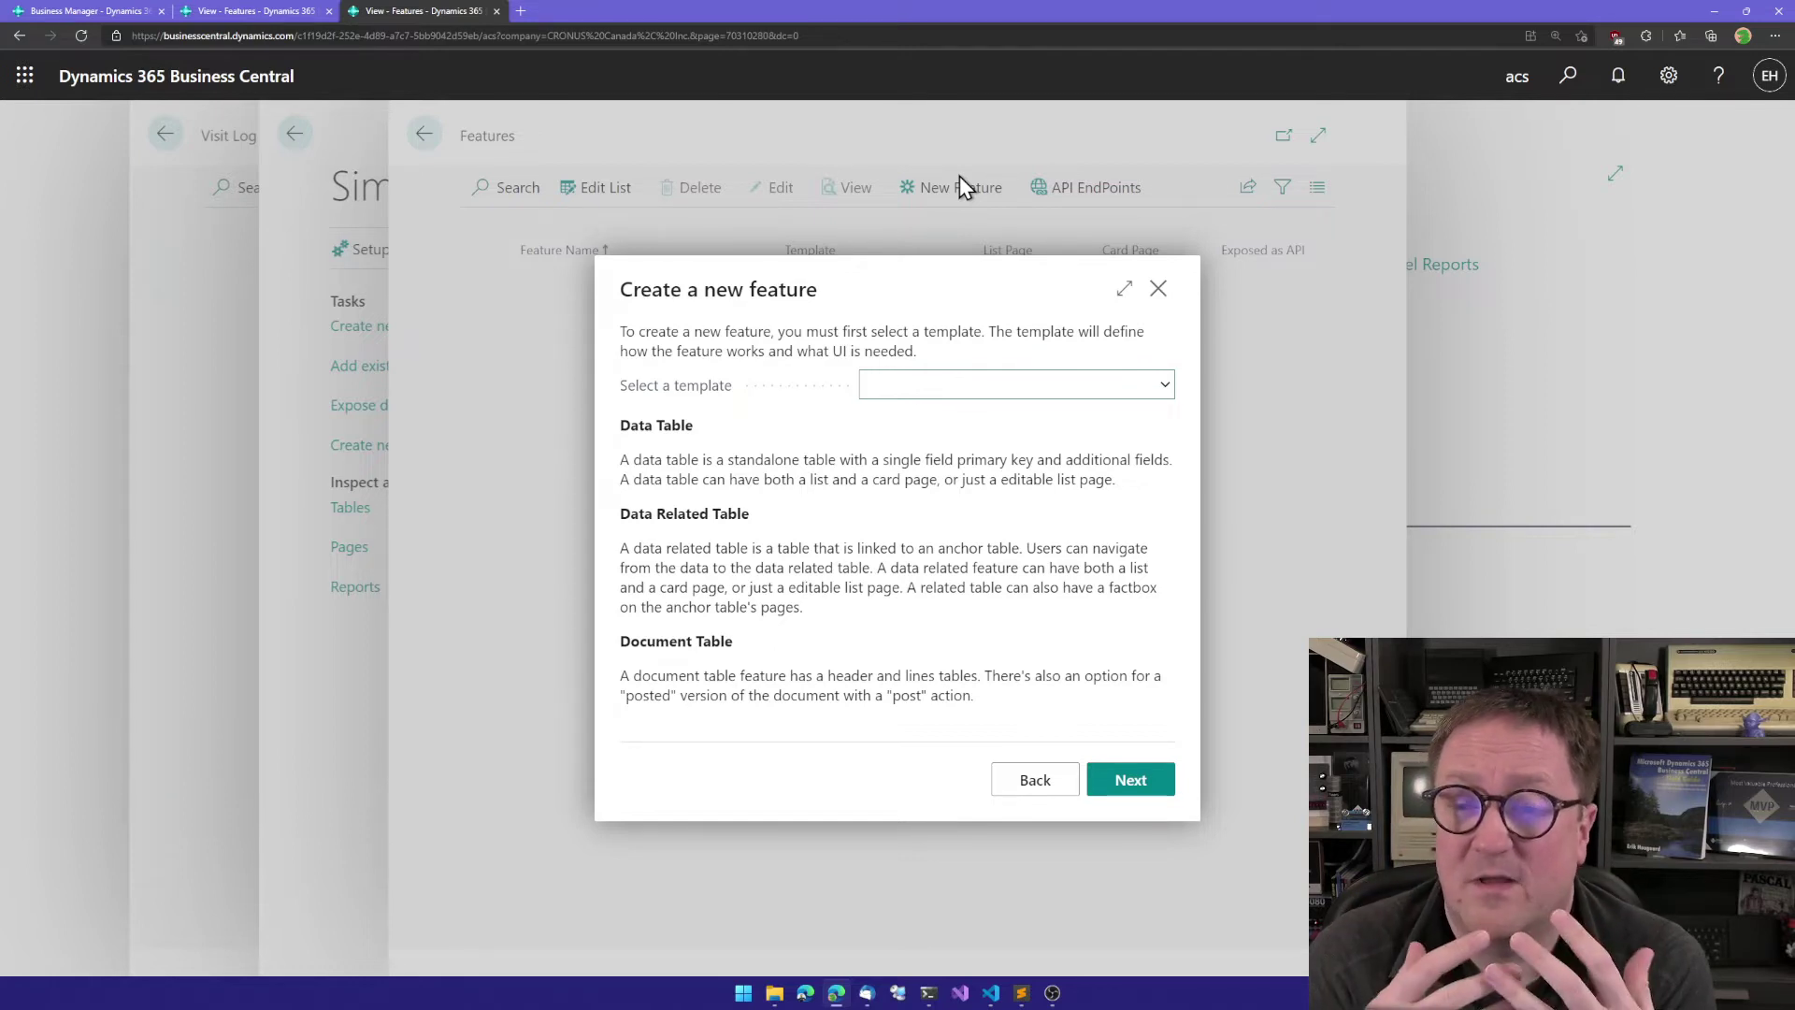
pyautogui.click(970, 385)
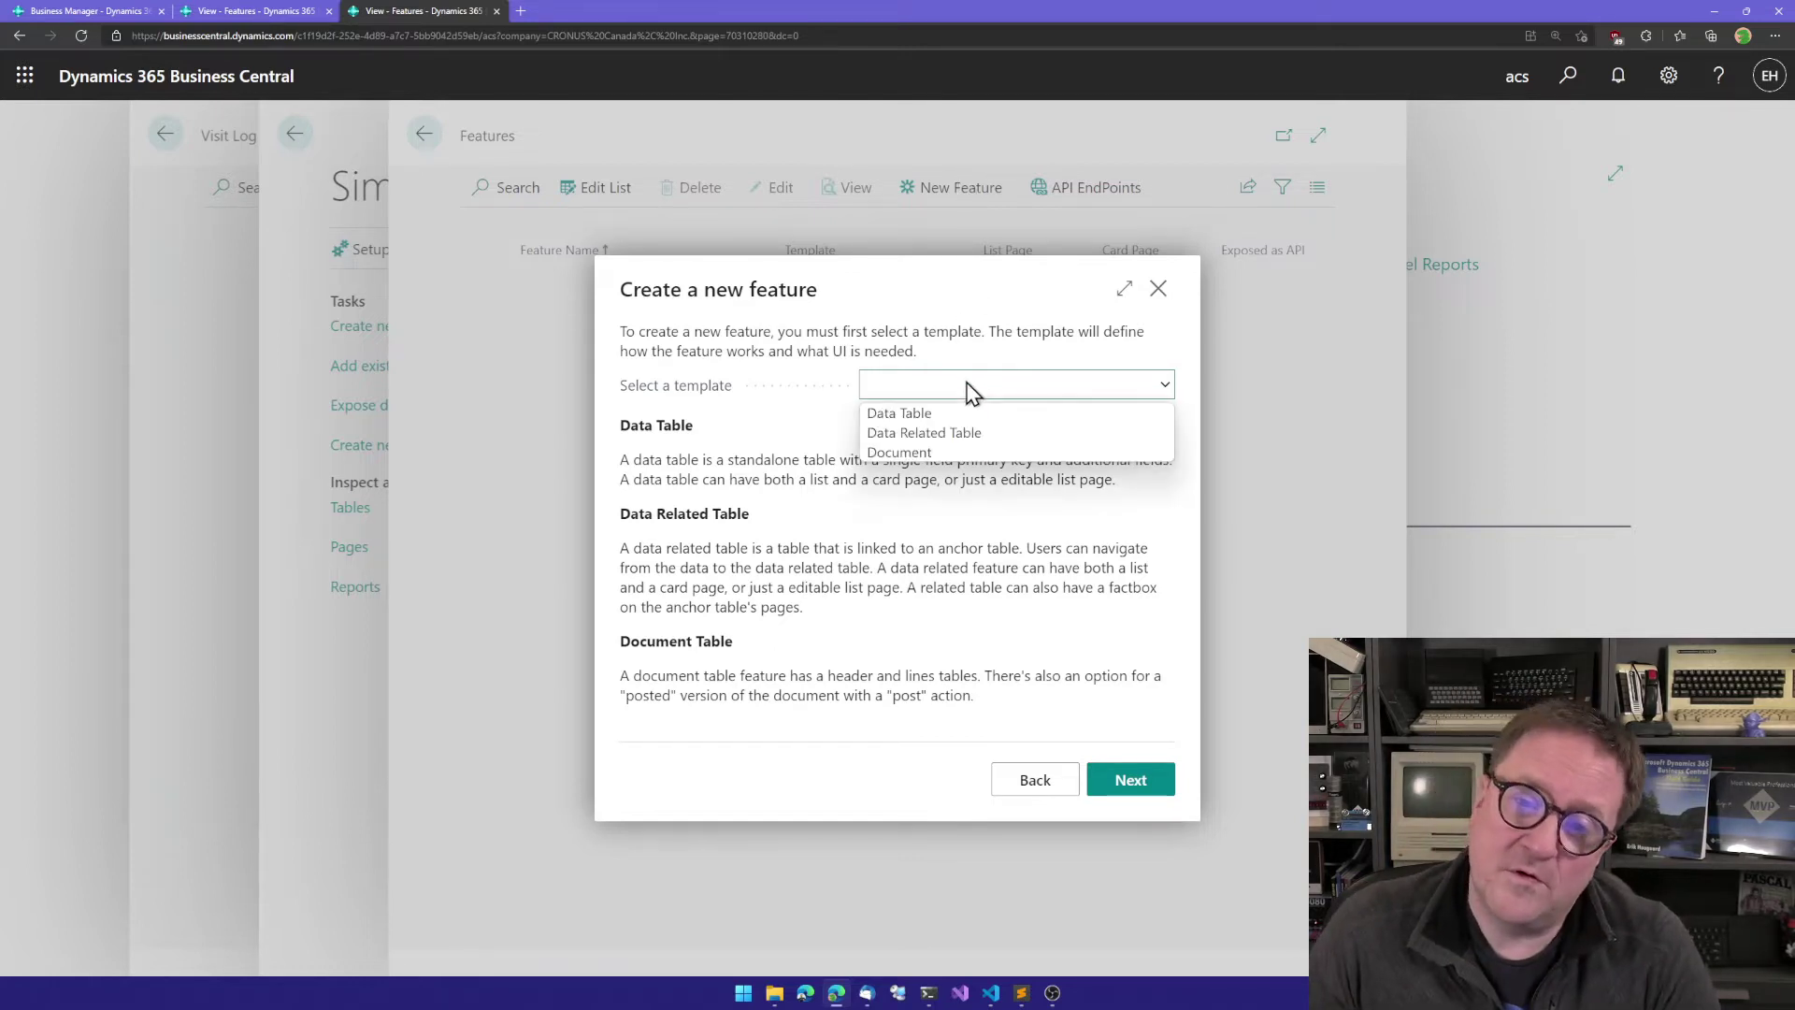
pyautogui.click(914, 453)
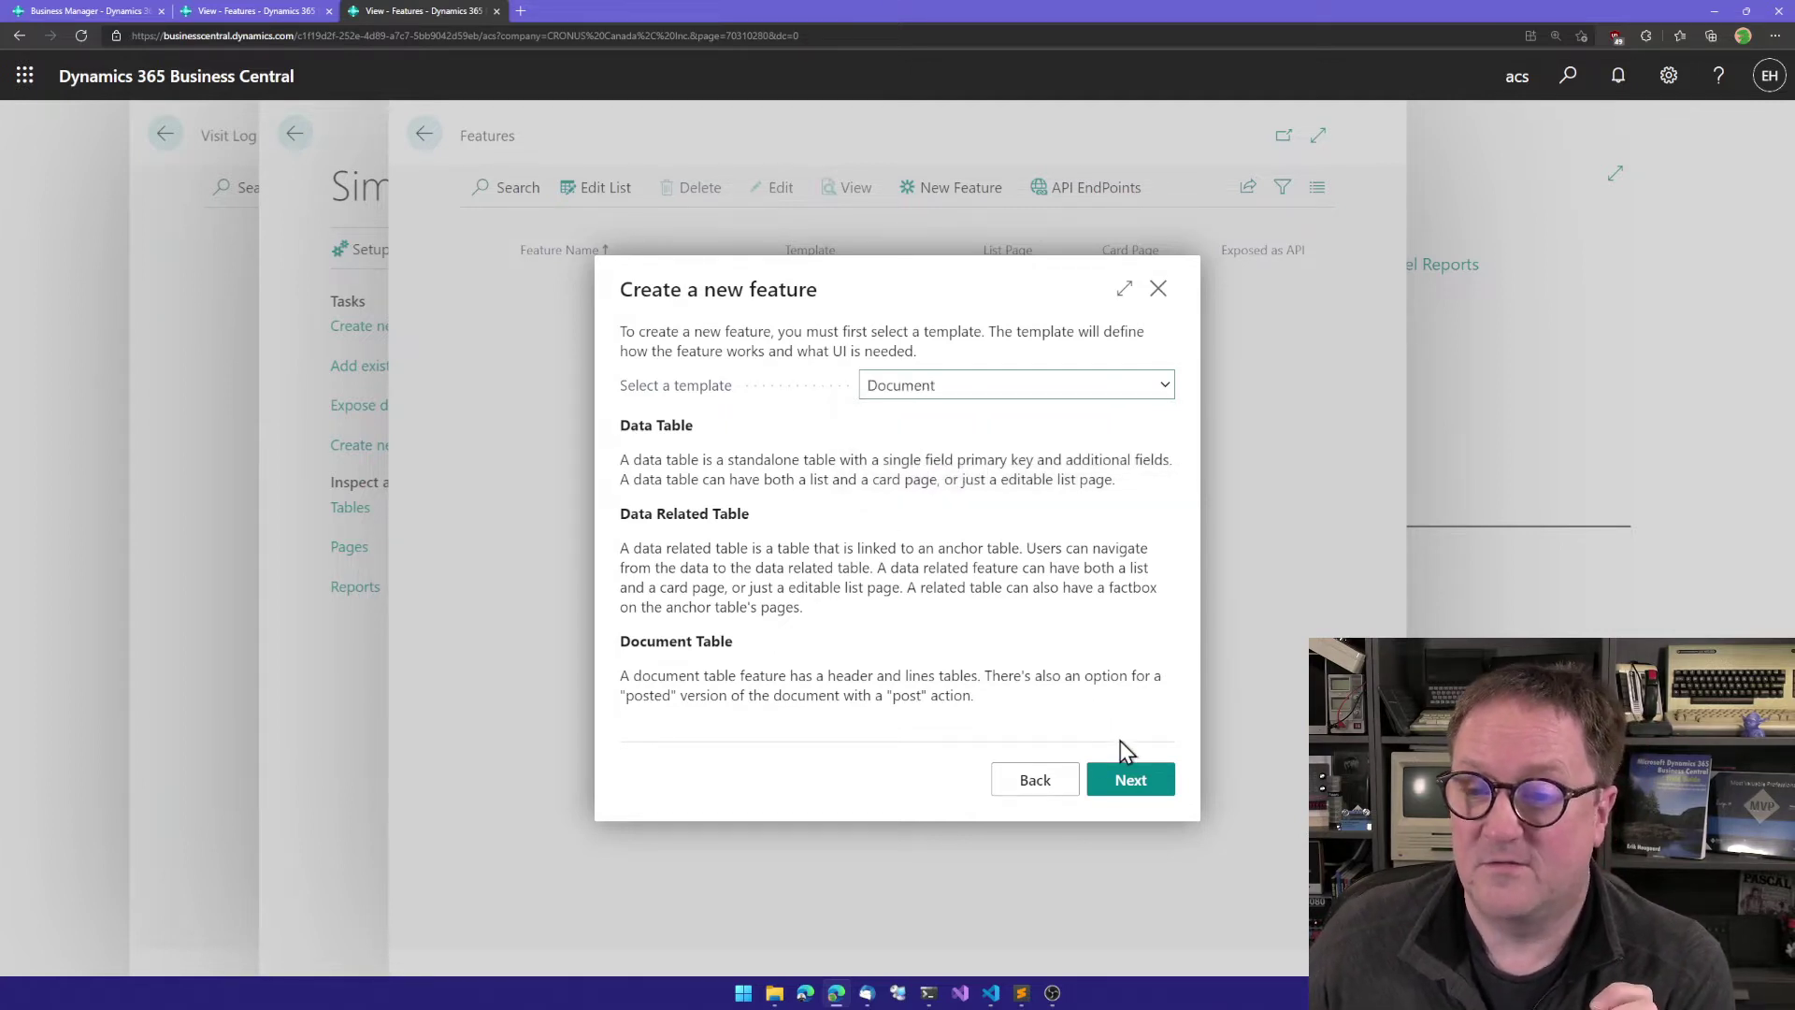
# Step: Name the document table Visit with the caption Visit Log
pyautogui.click(1128, 781)
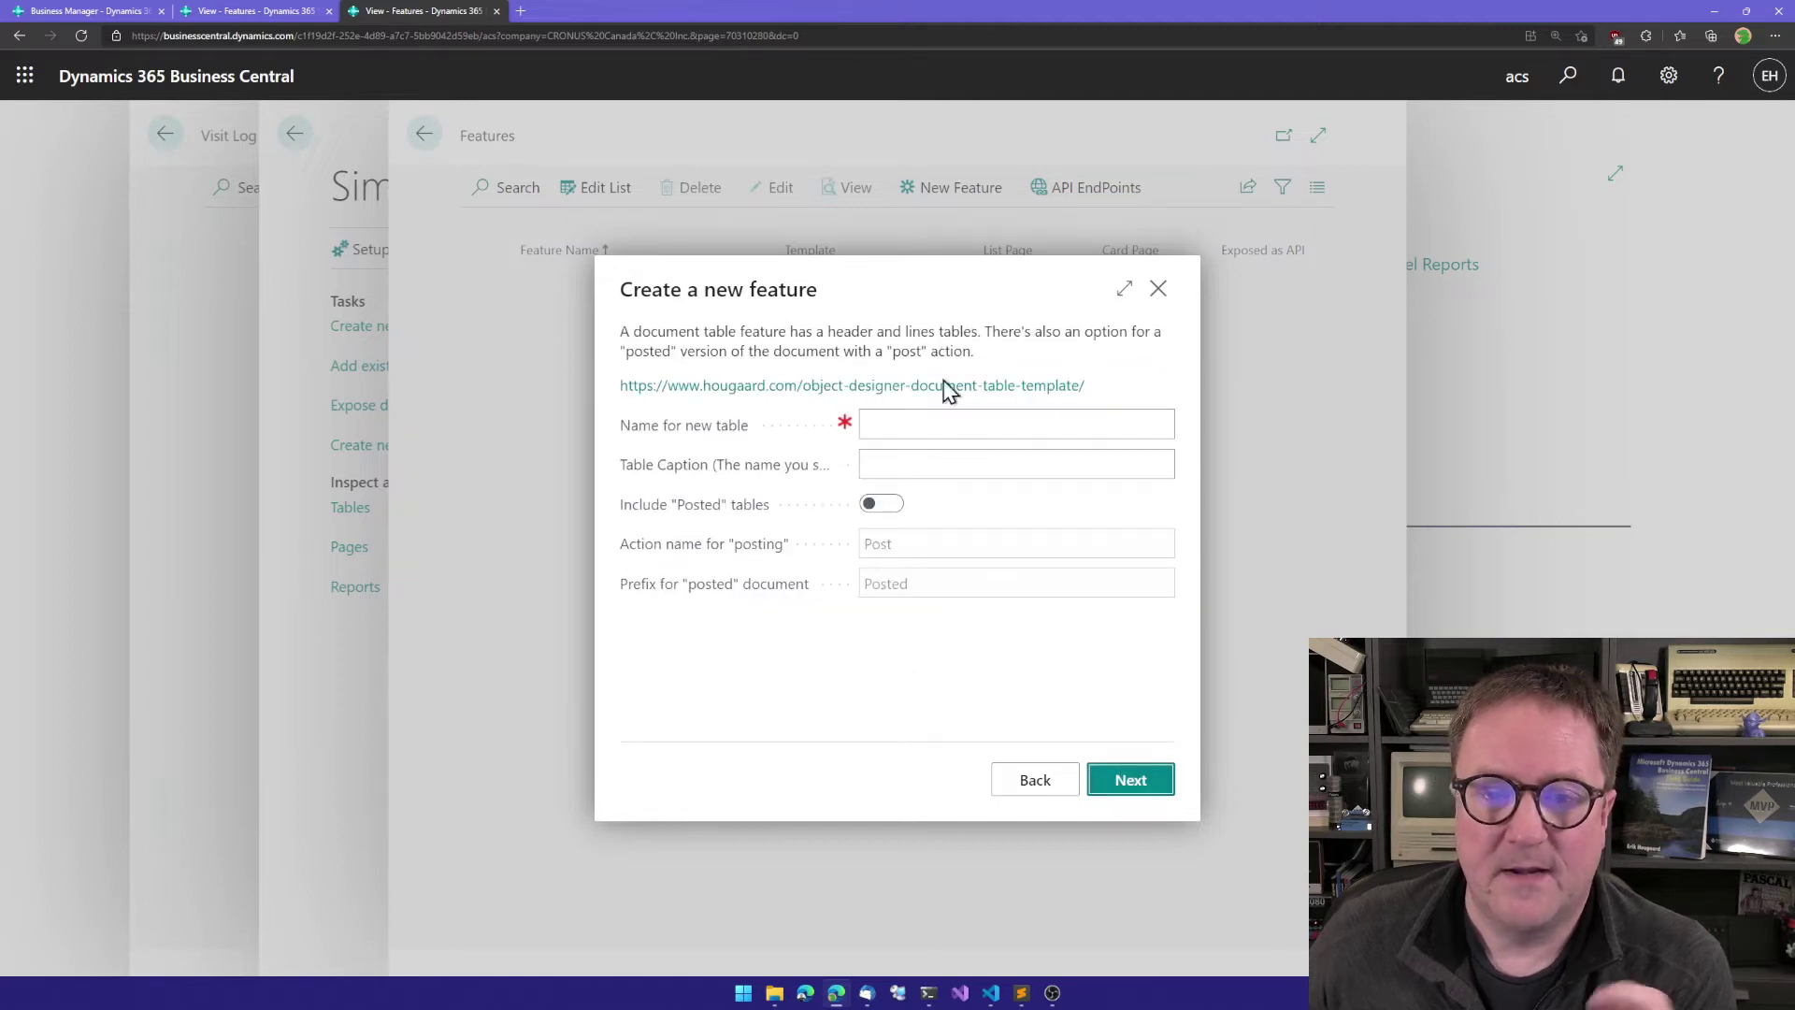
pyautogui.click(897, 422)
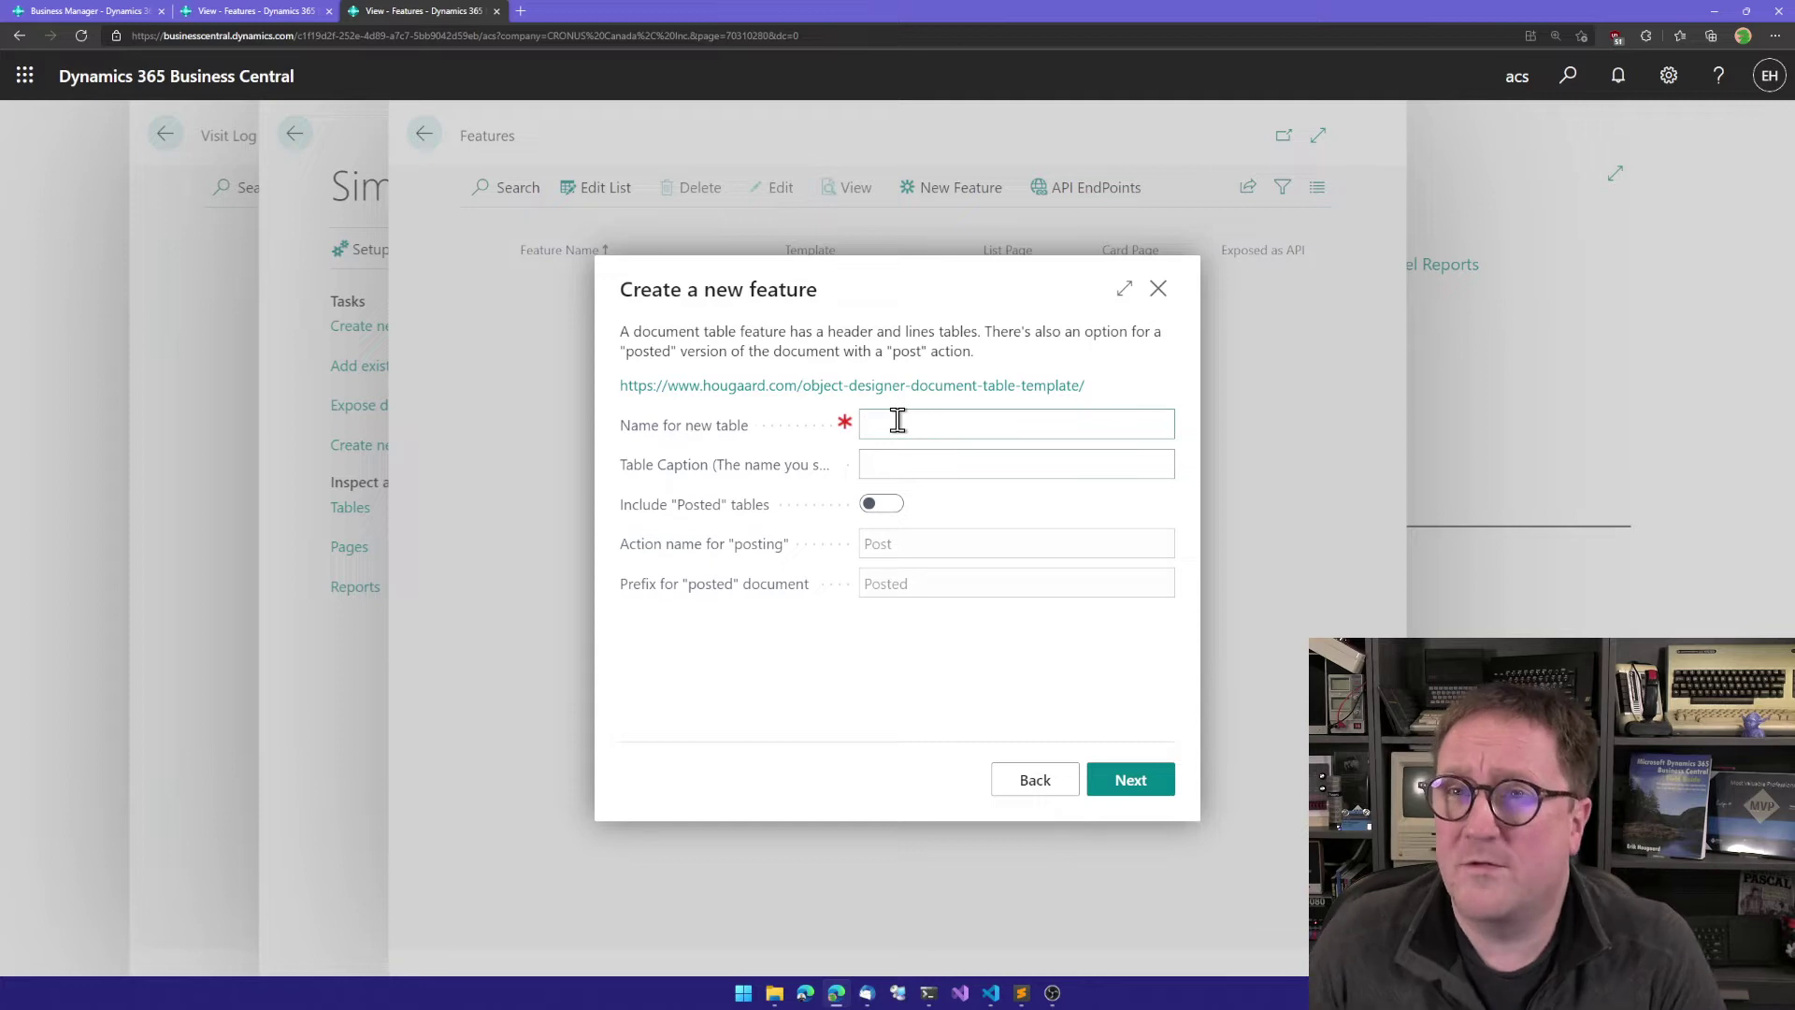
pyautogui.write('Vi')
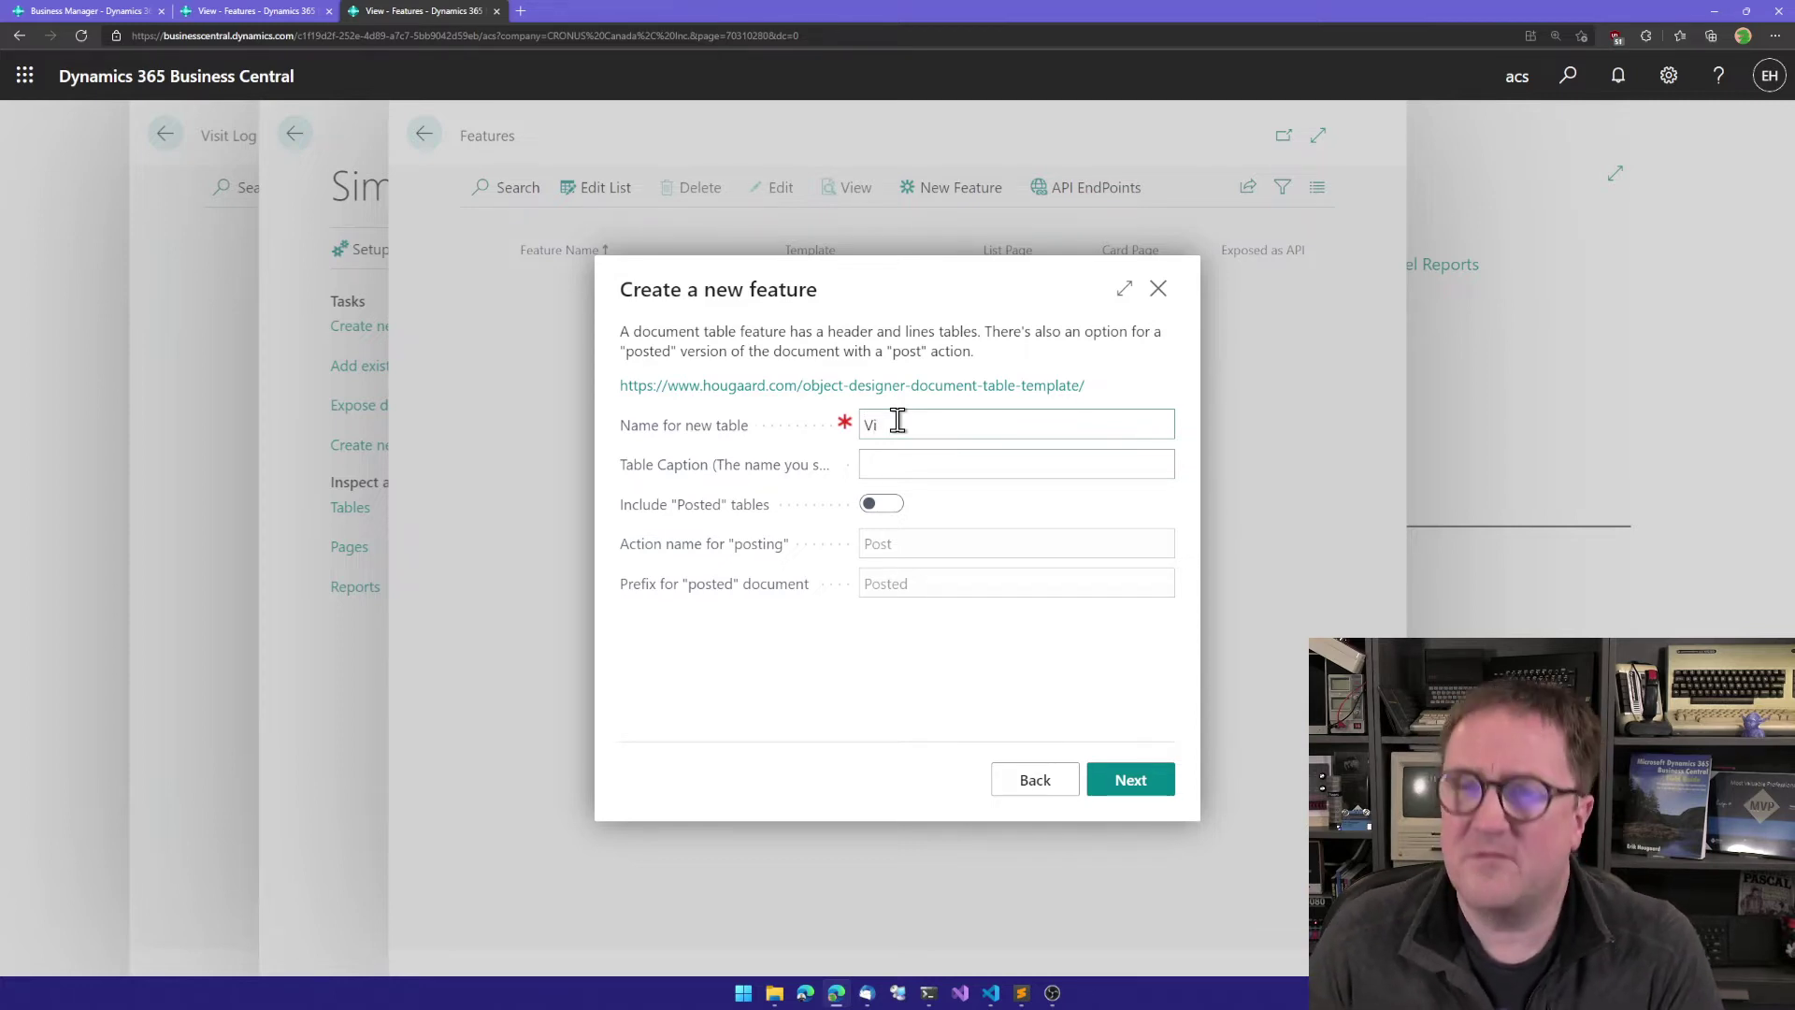
pyautogui.write('sit')
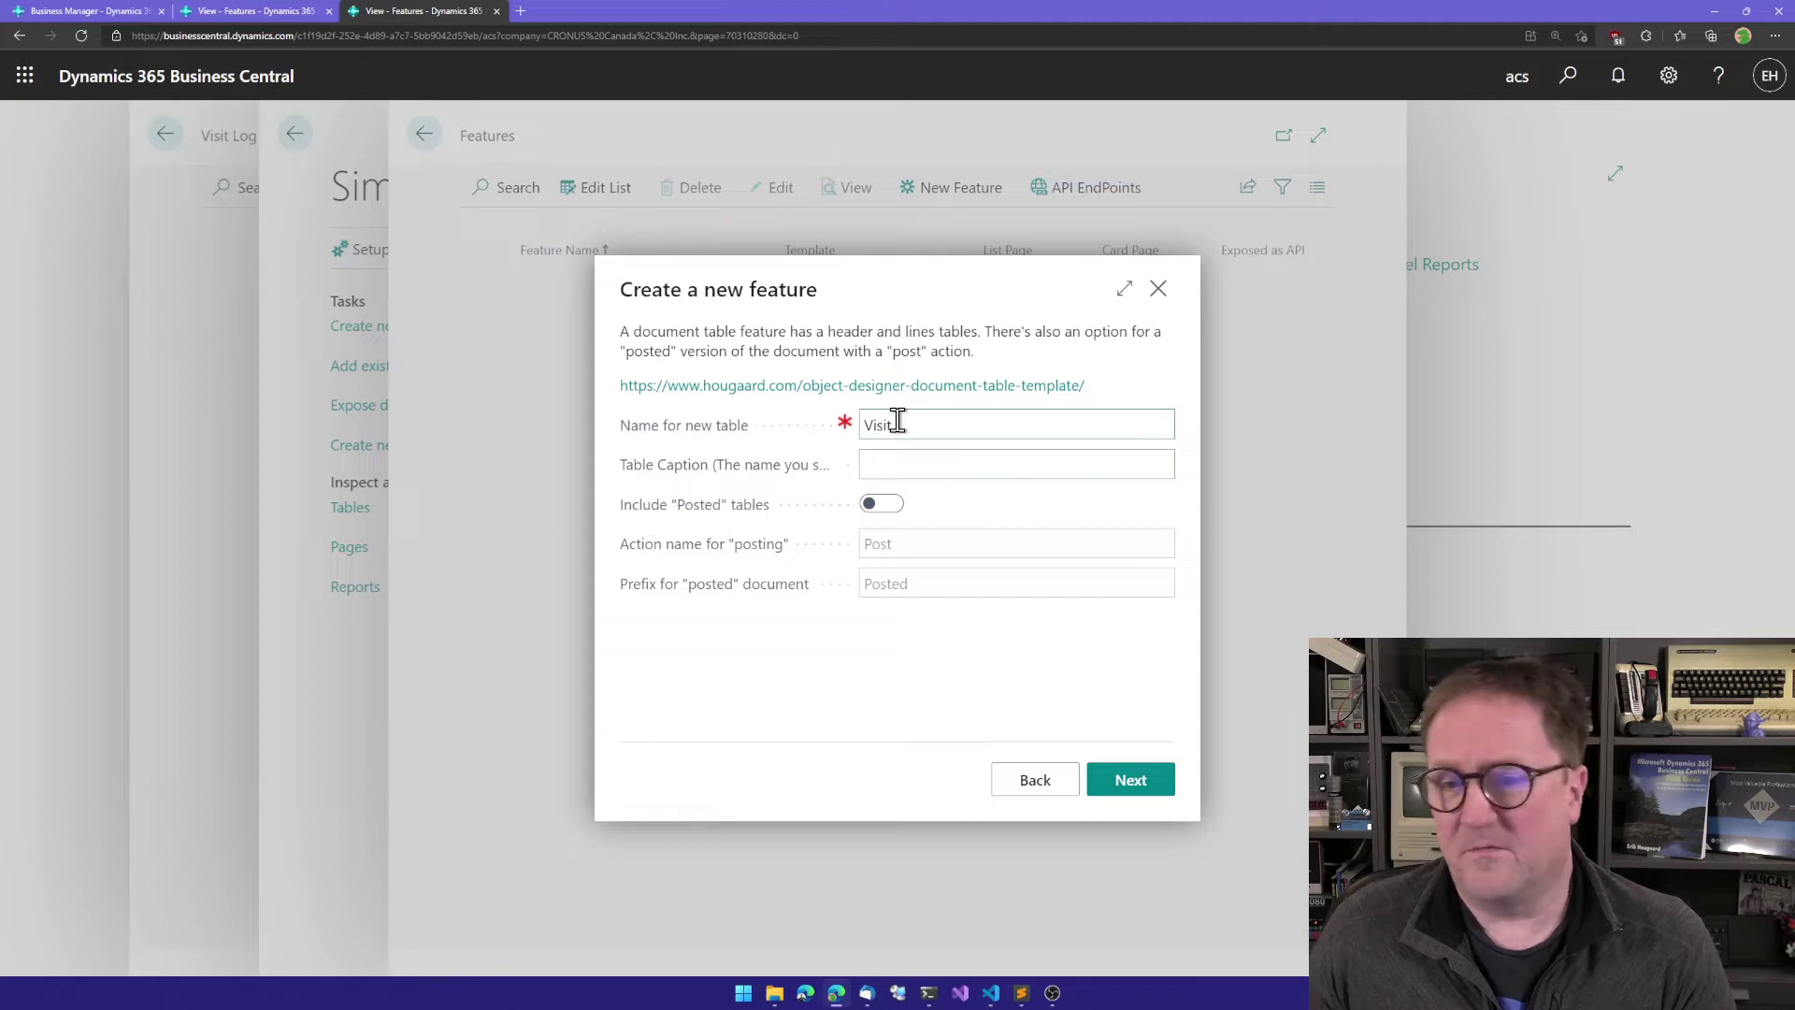
pyautogui.press('Tab')
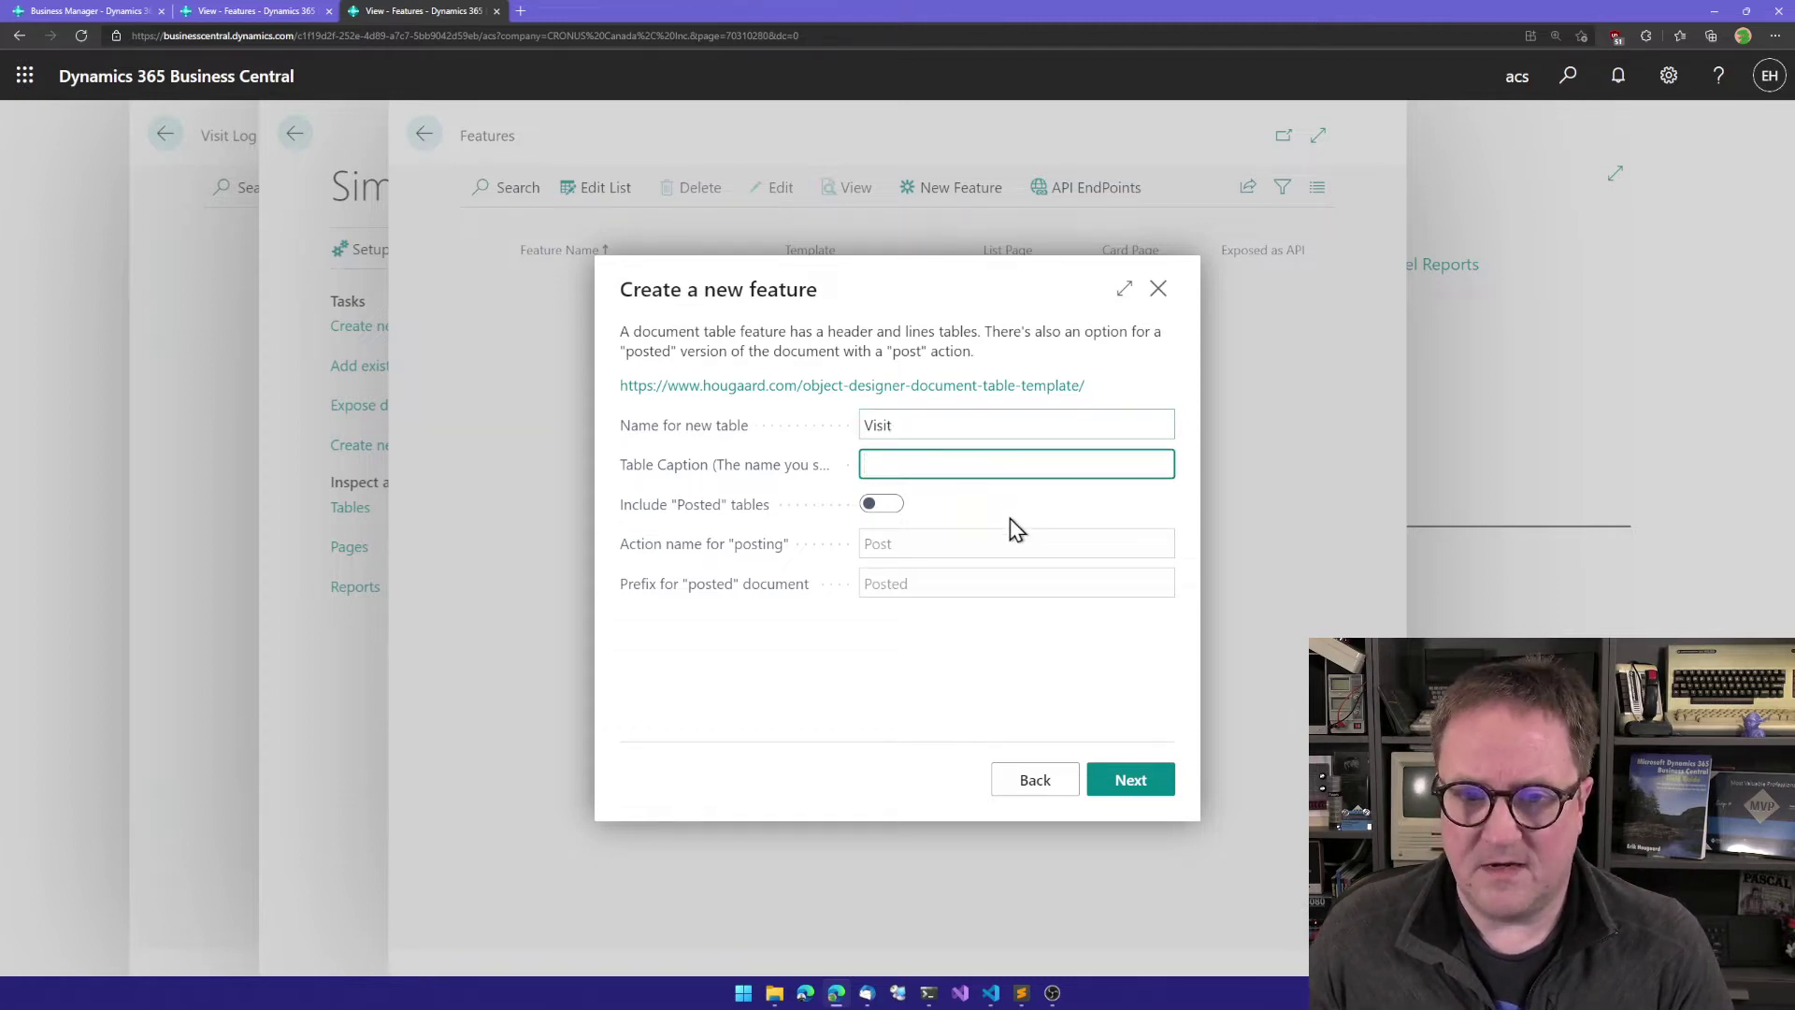
pyautogui.write('Vis')
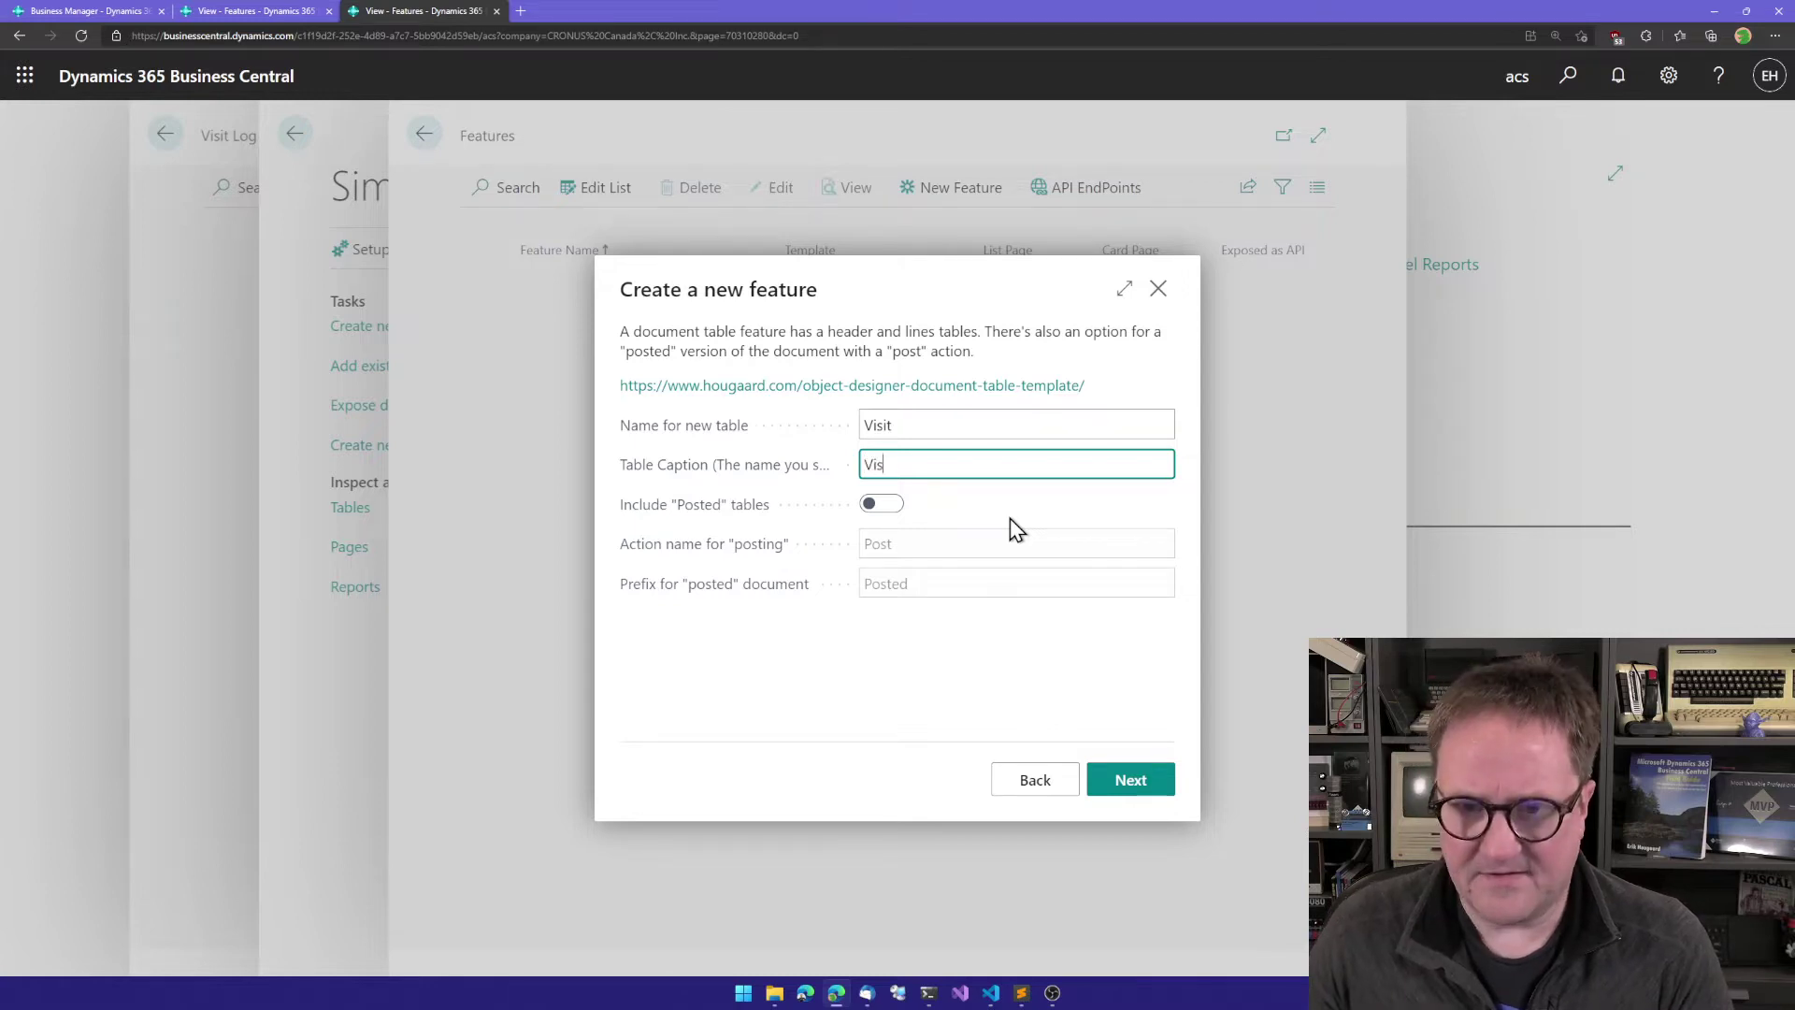
pyautogui.write('it Log')
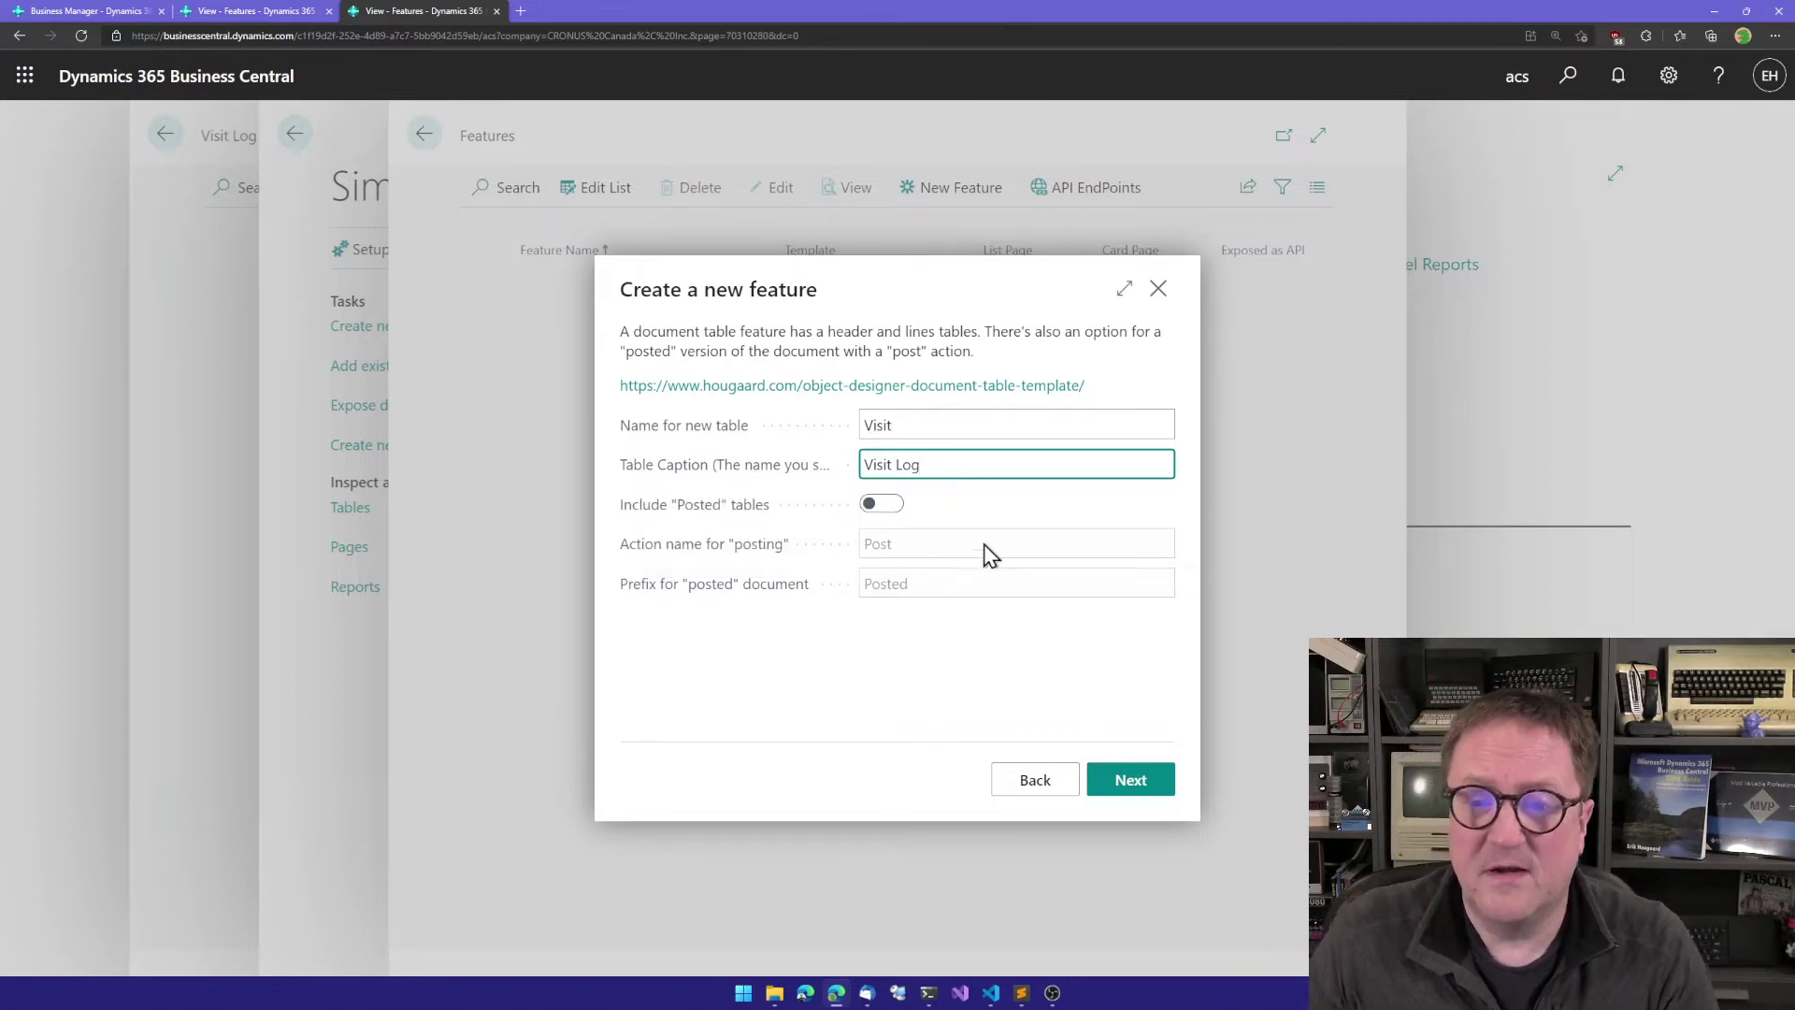
pyautogui.press('Tab')
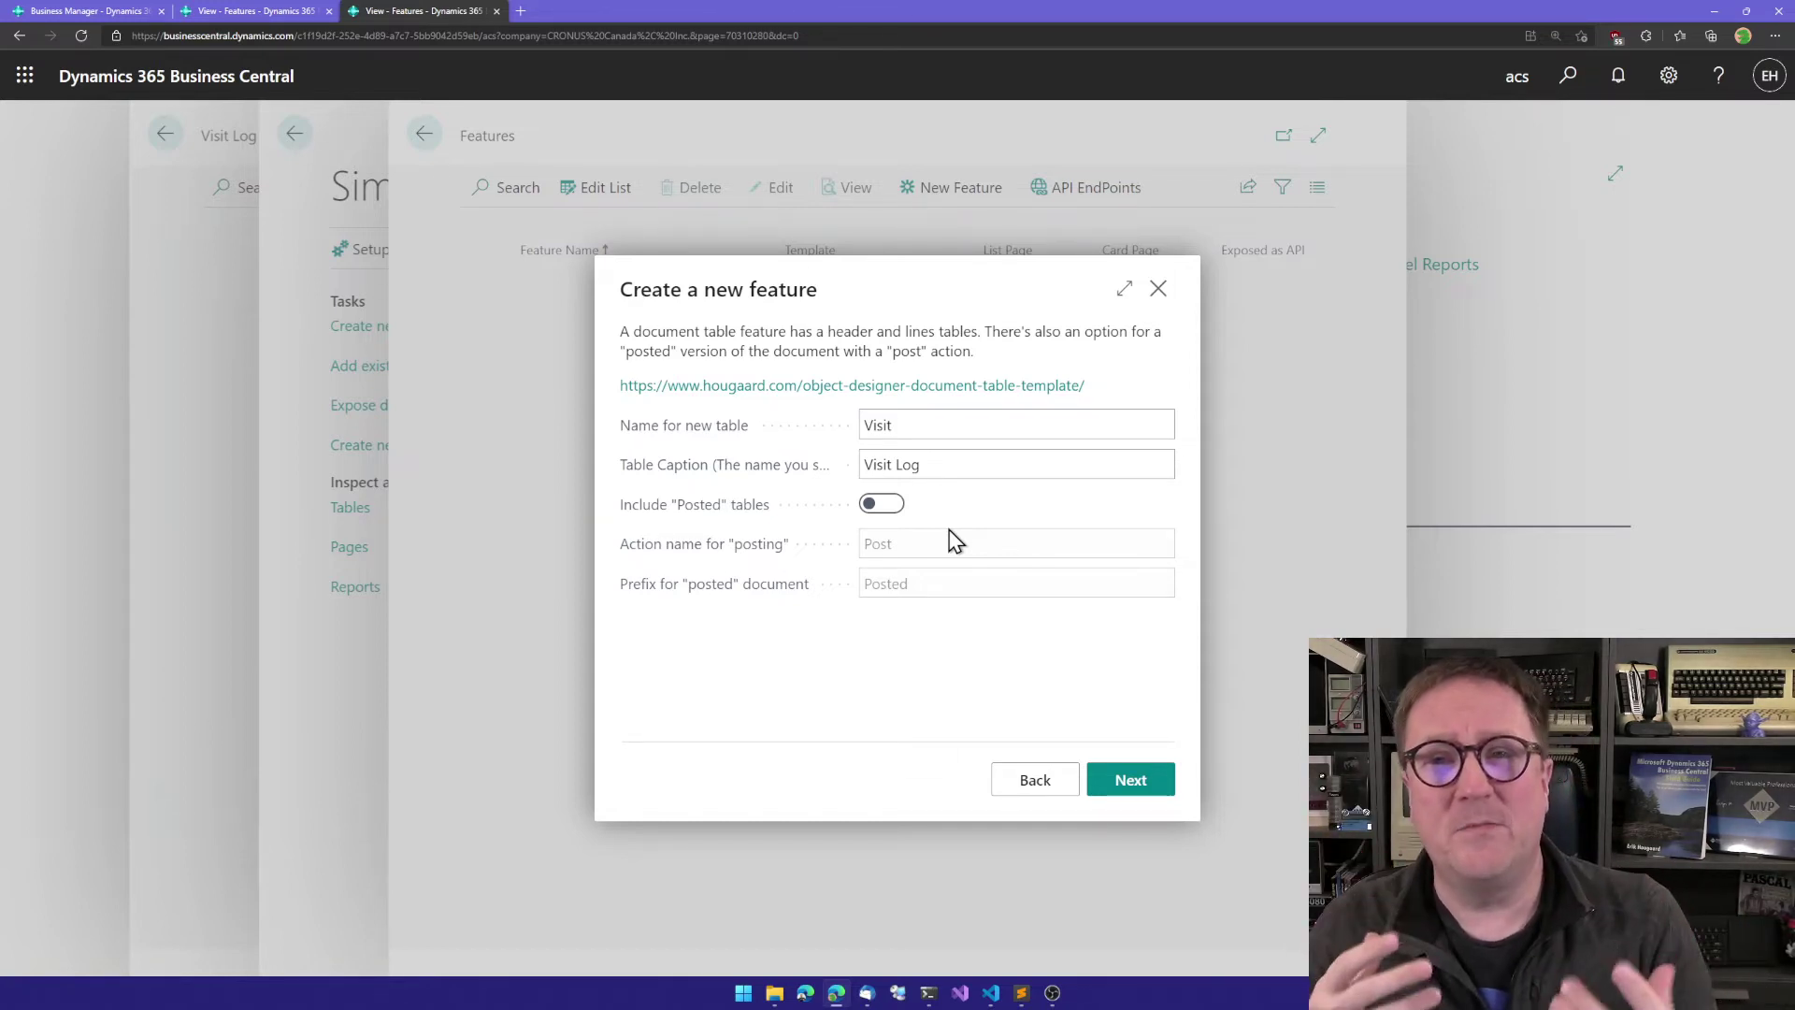
# Step: Include posted tables with posting action Finish and posted prefix Finished
pyautogui.click(883, 509)
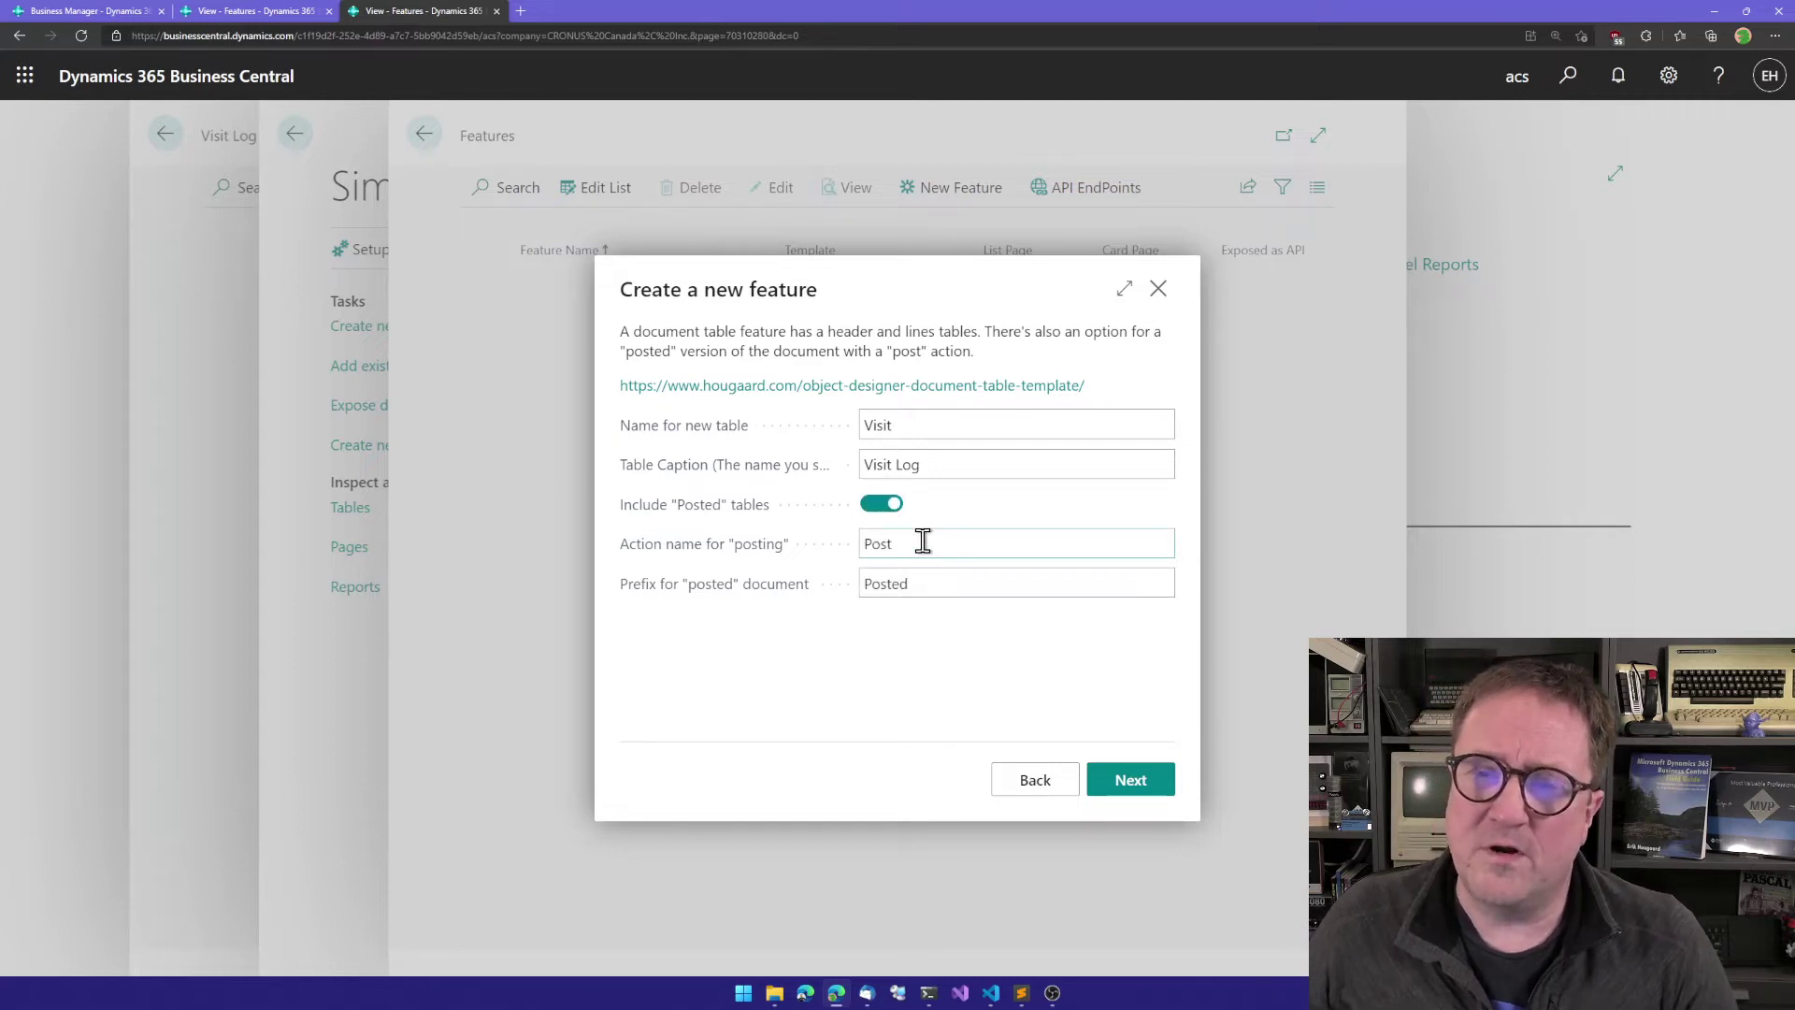
pyautogui.click(923, 540)
pyautogui.write('Finish')
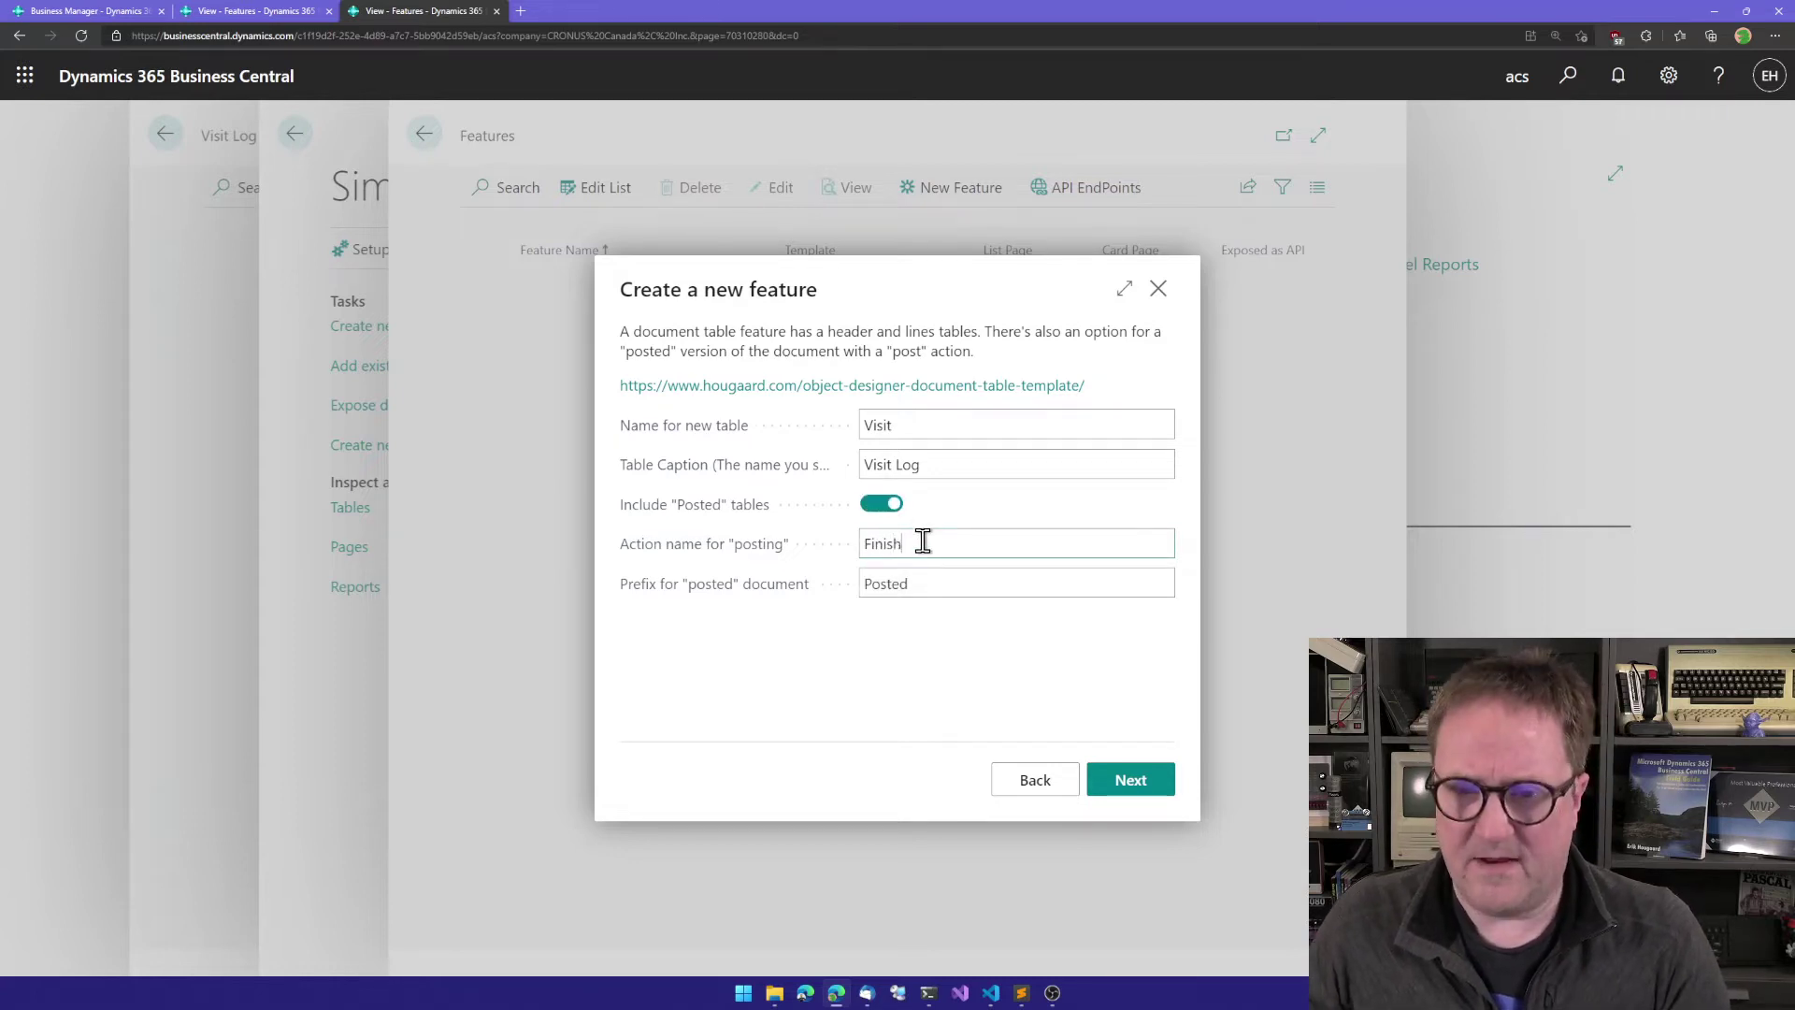
pyautogui.press('Tab')
pyautogui.write('Finished')
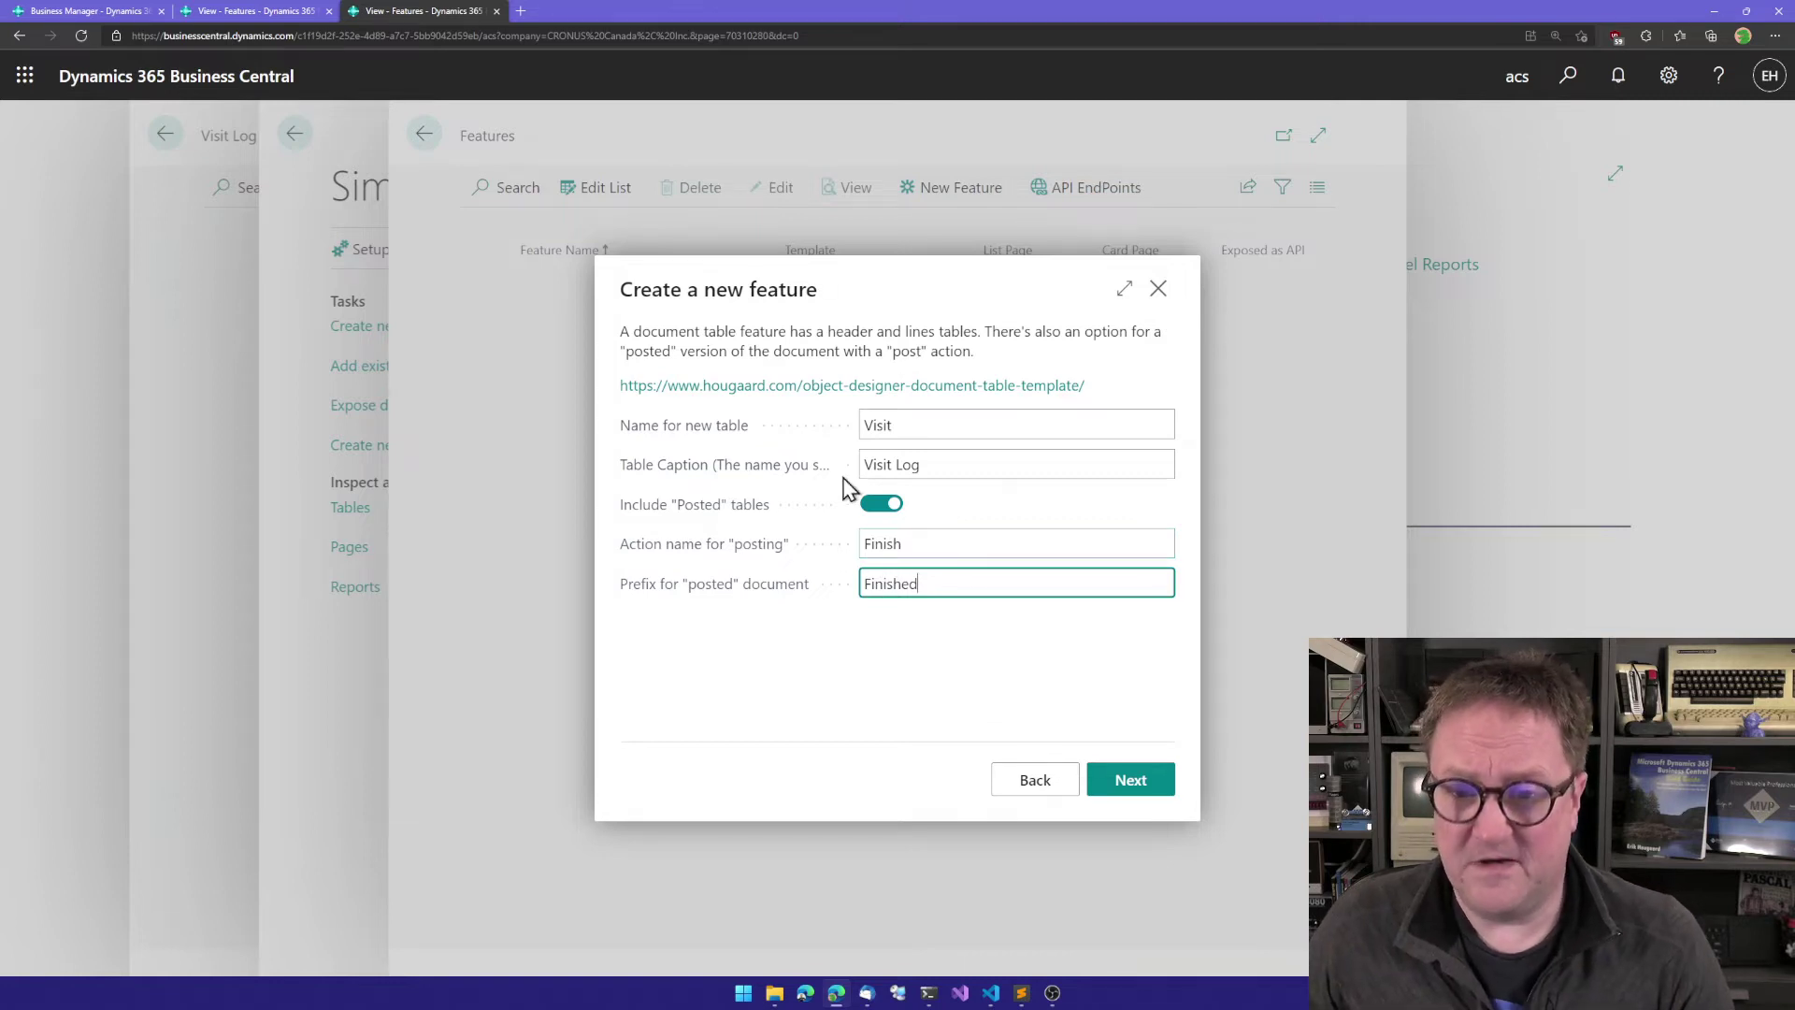
pyautogui.click(1119, 790)
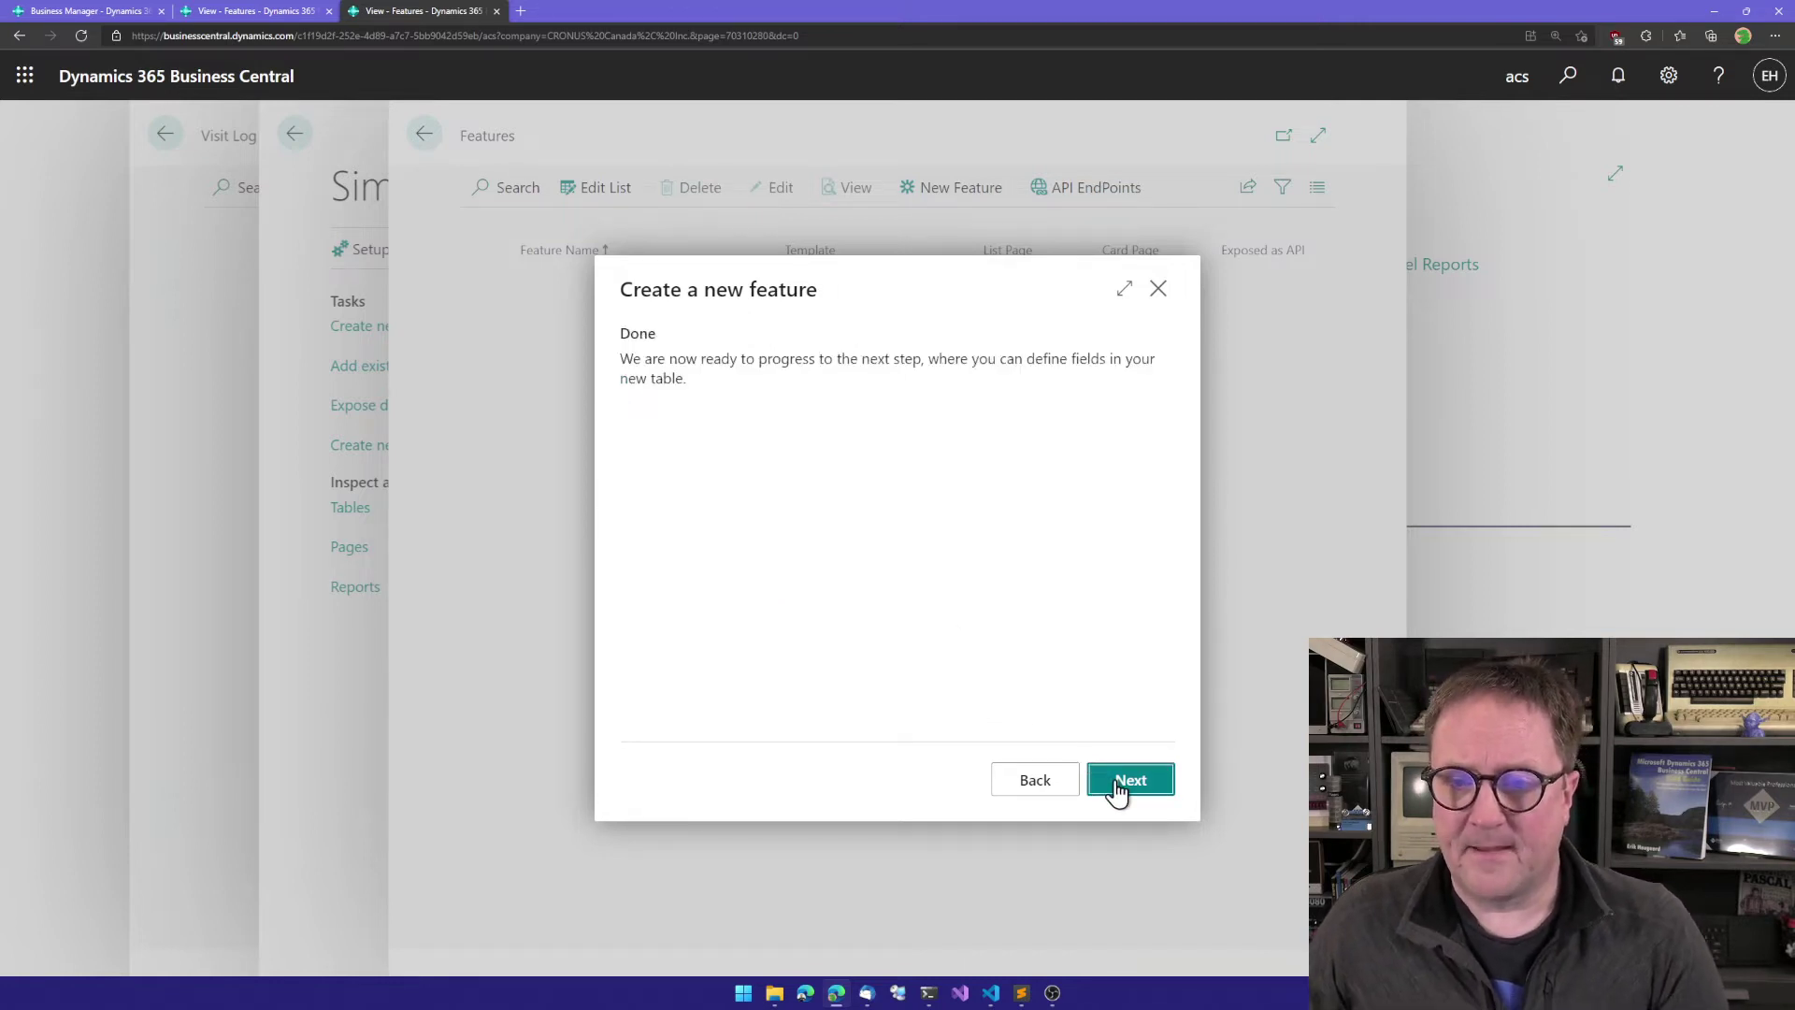
# Step: Add field number 1 on the Visit card, placed on Both, as the primary key
pyautogui.click(1119, 790)
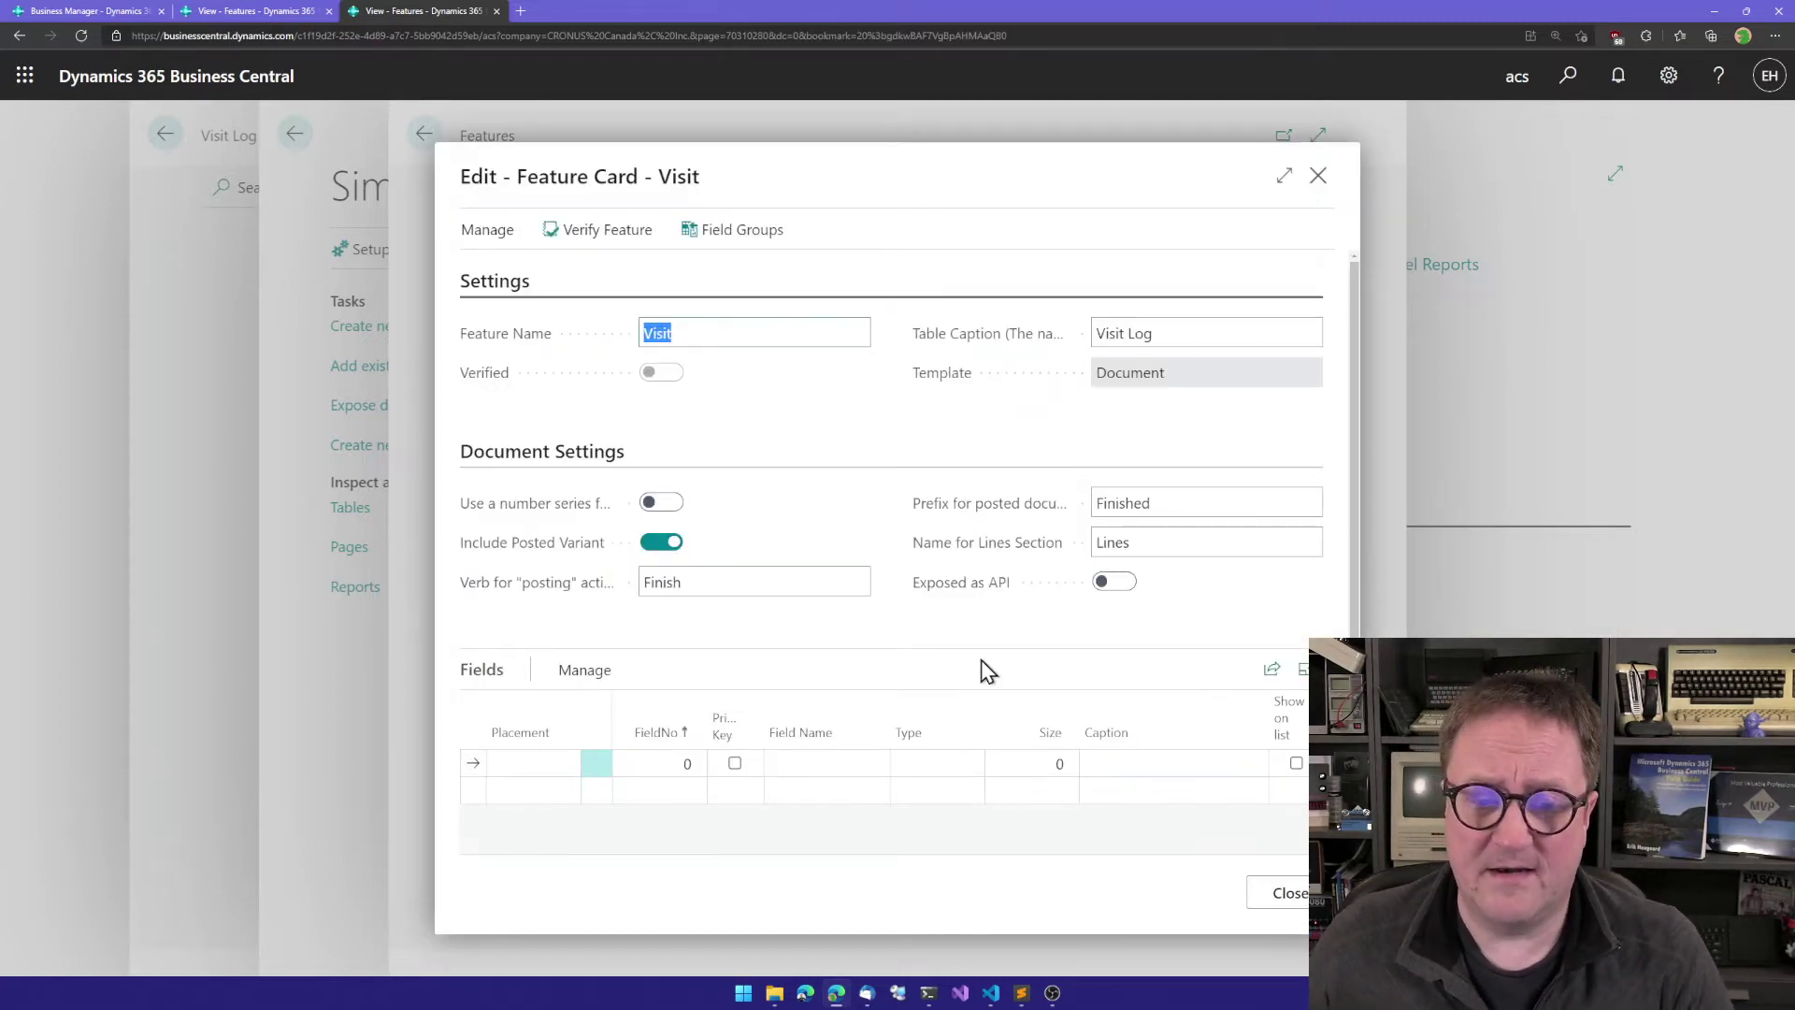
pyautogui.scroll(-1, 981, 660)
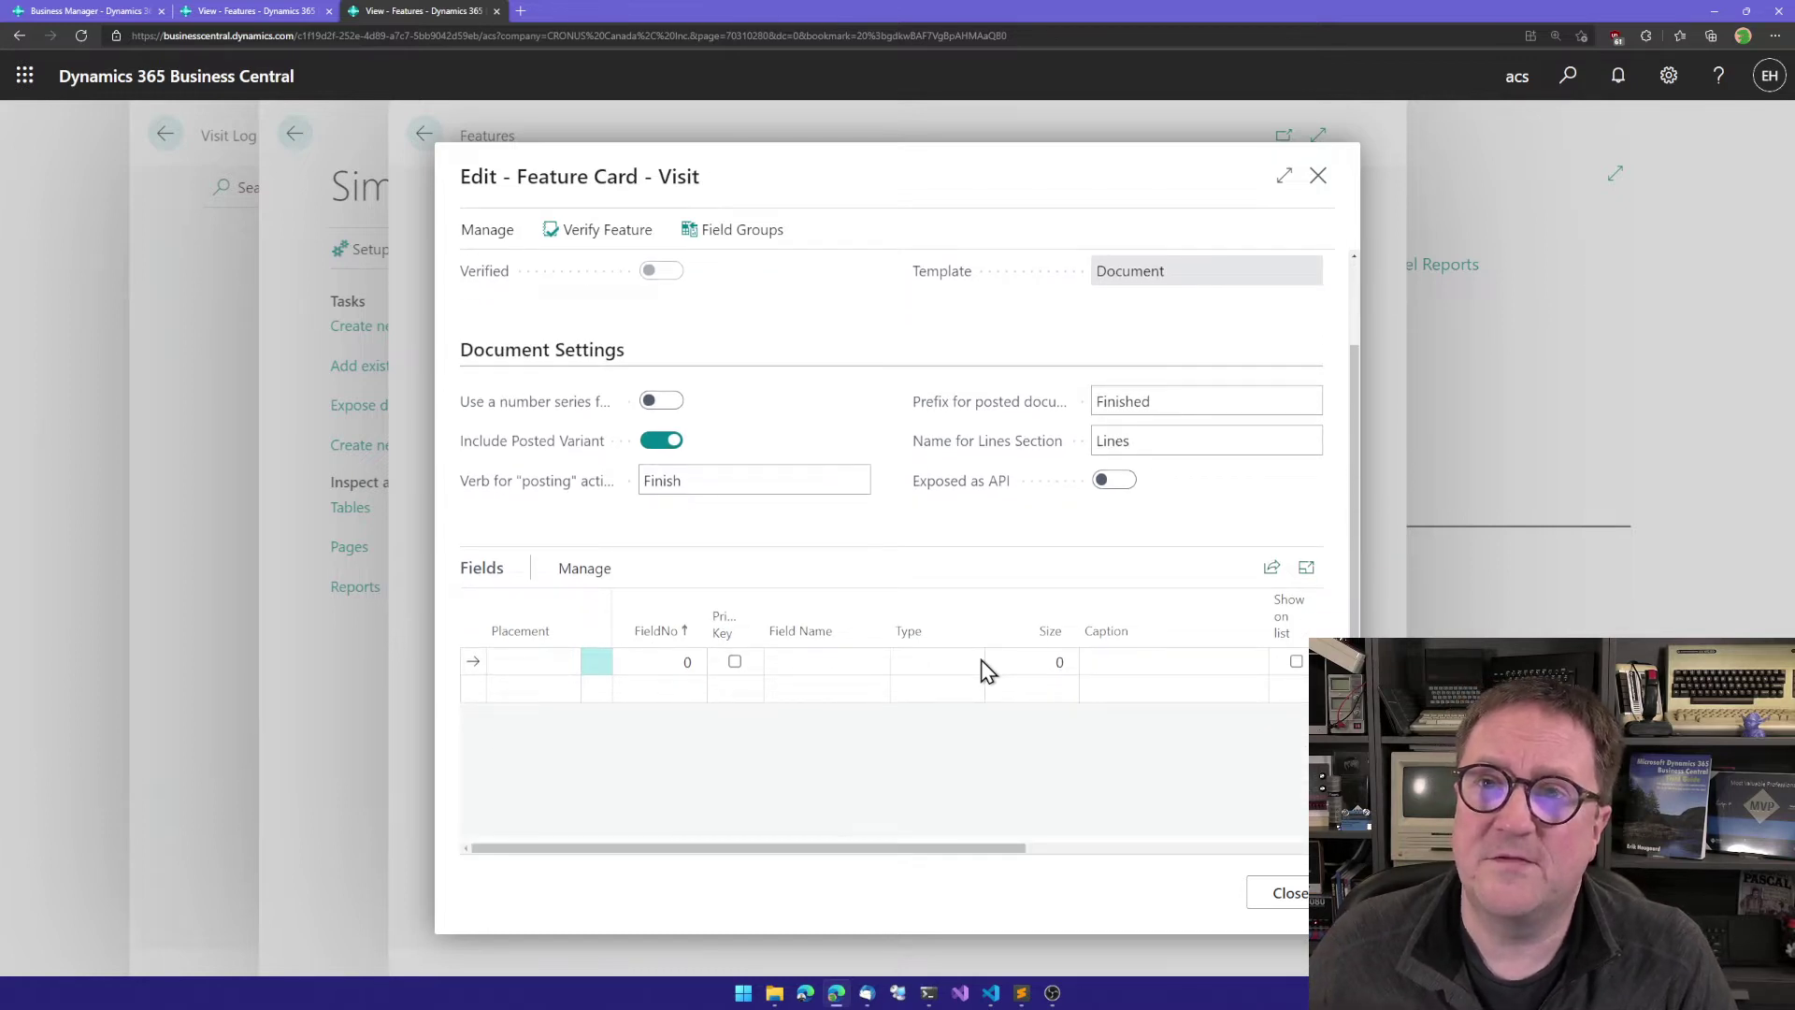
pyautogui.click(535, 660)
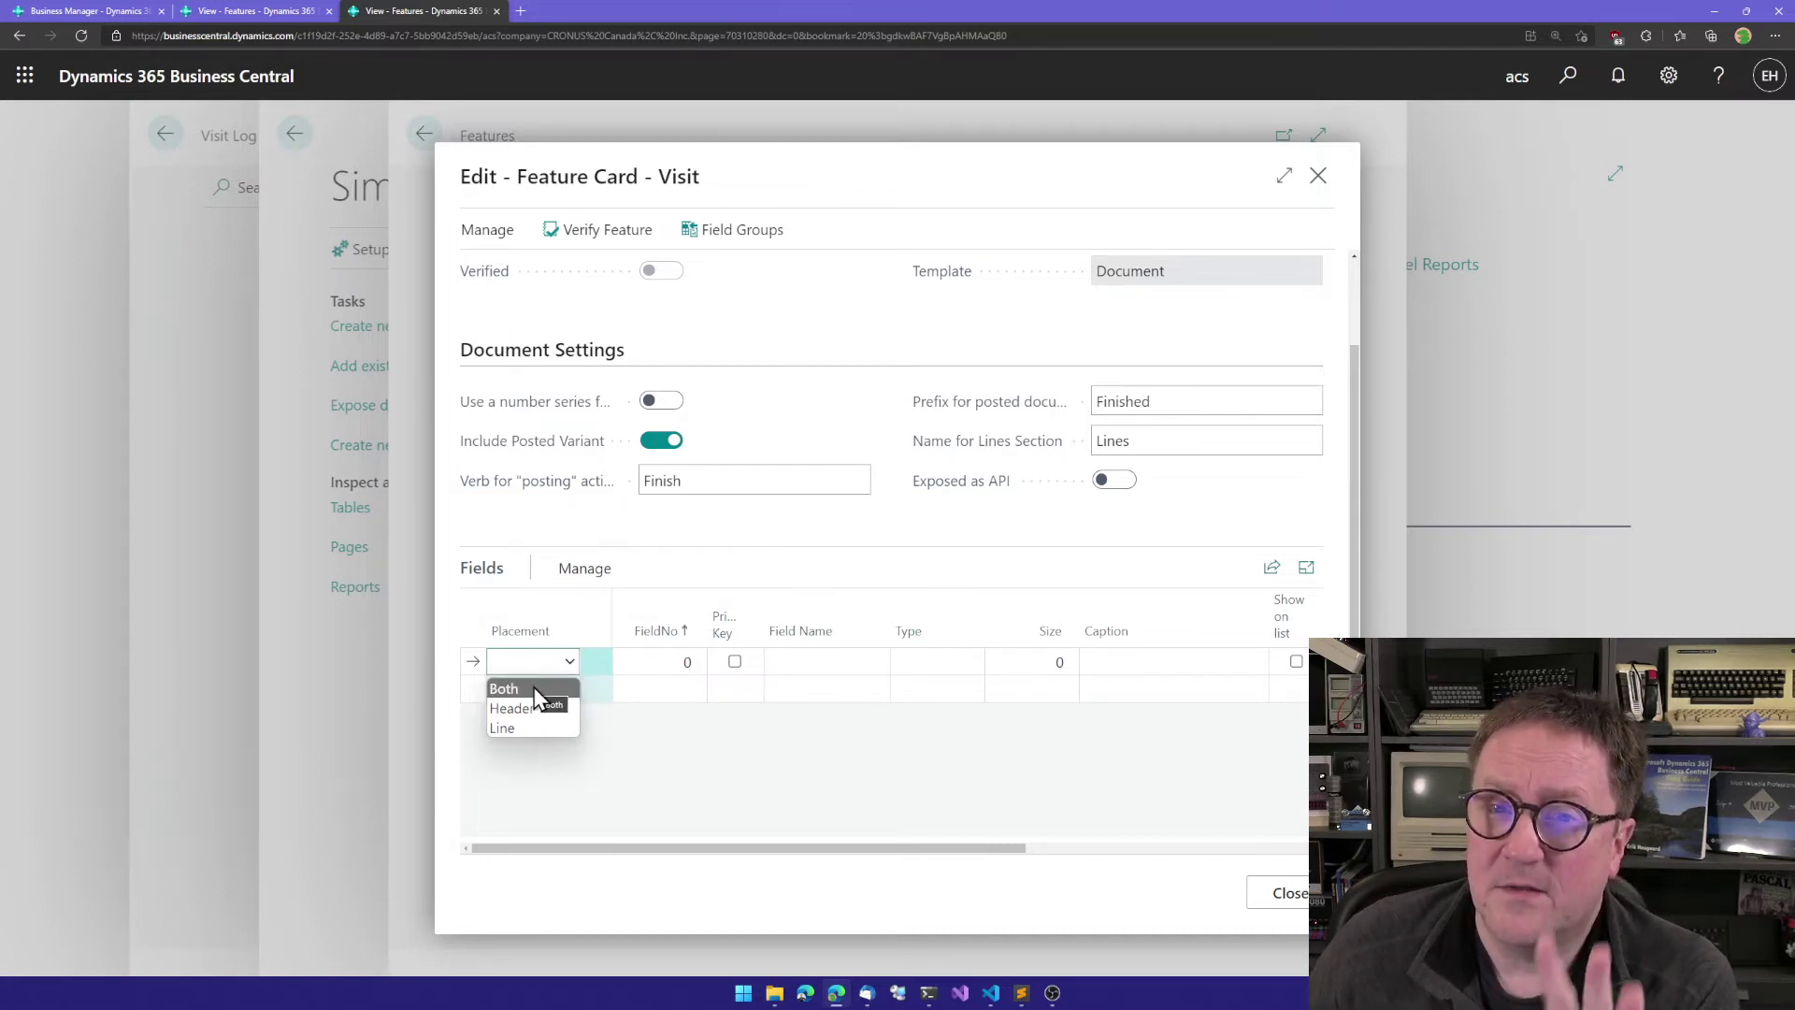
pyautogui.click(509, 689)
pyautogui.click(669, 662)
pyautogui.write('1')
pyautogui.press('Tab')
pyautogui.press('space')
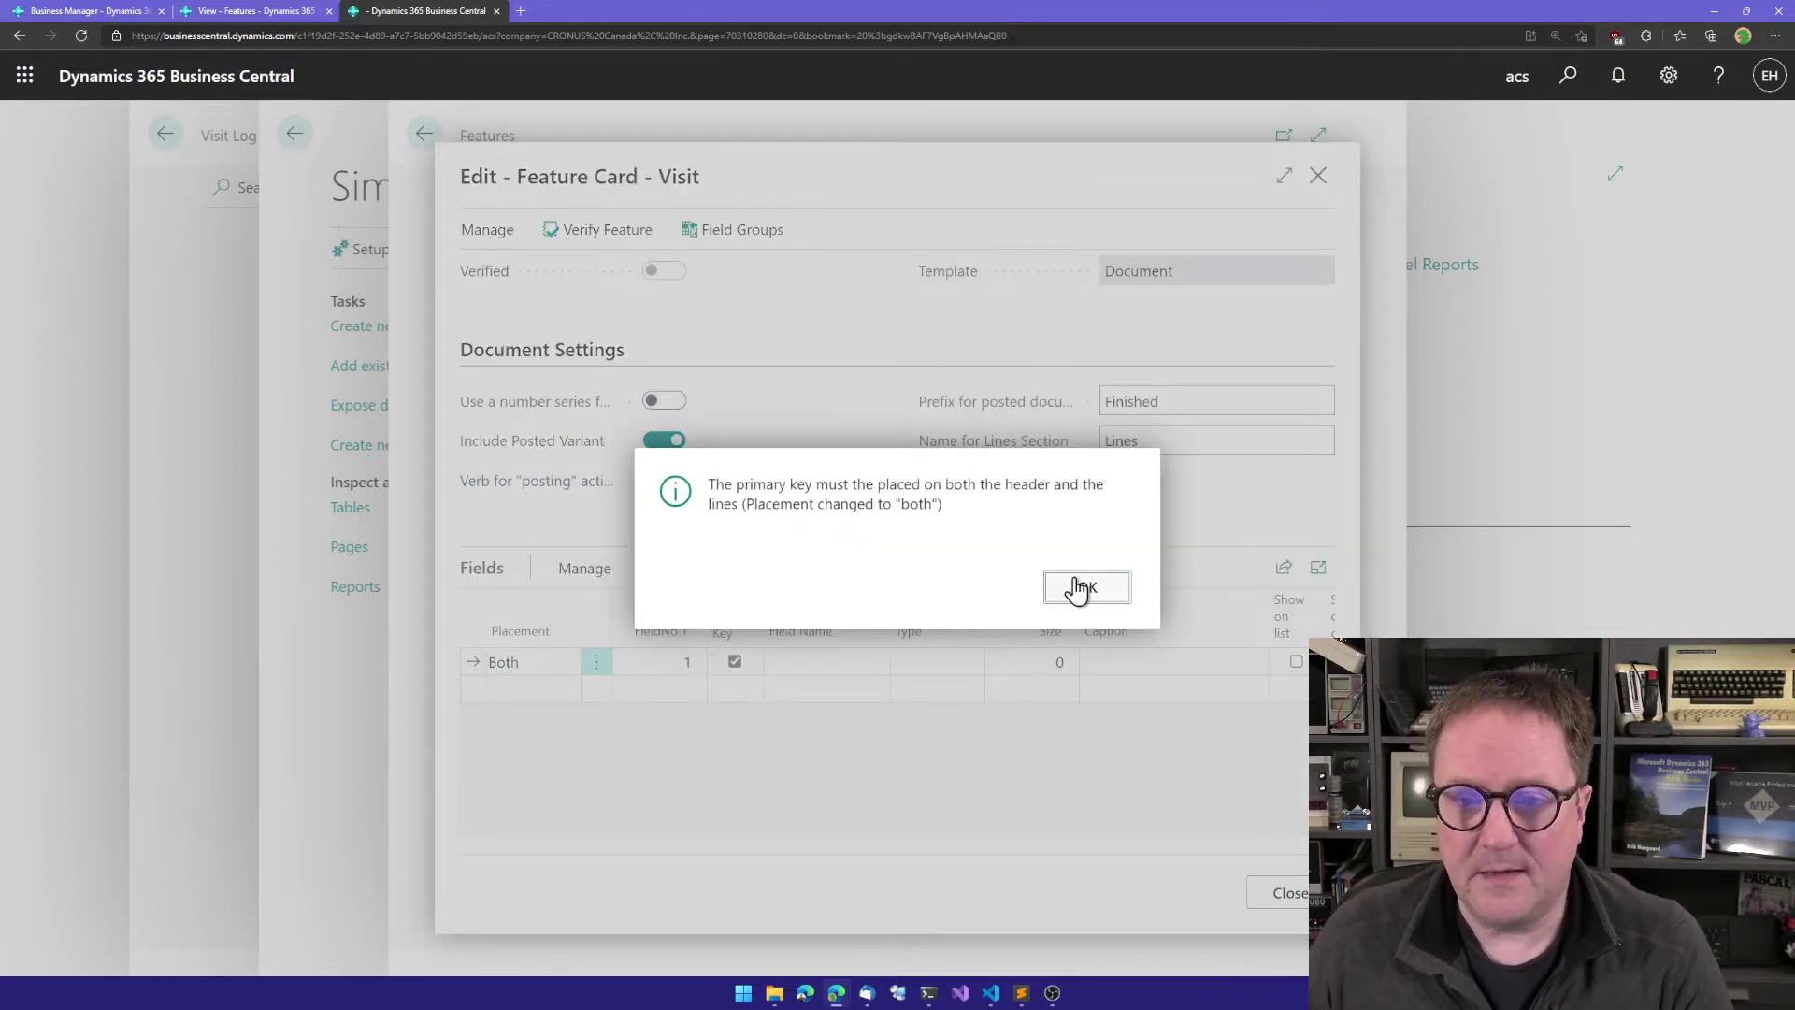
pyautogui.click(1080, 589)
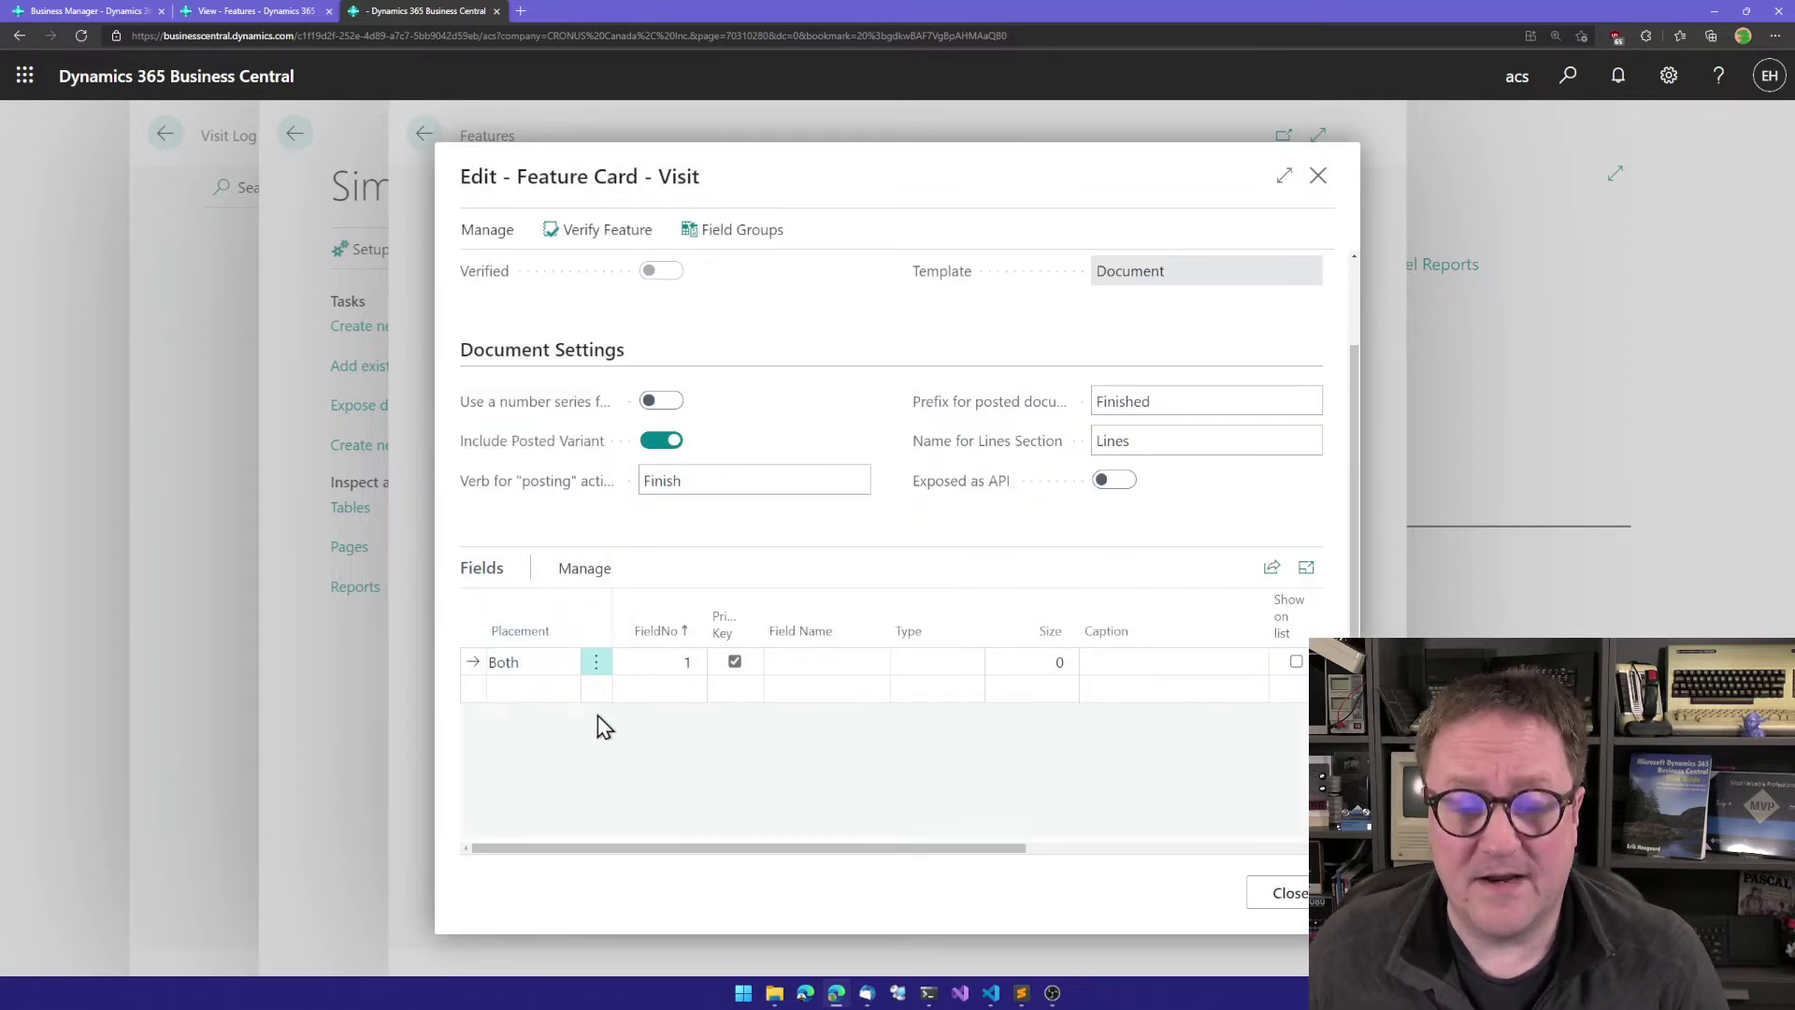
# Step: Name the field VisitNo with type Code, shown on list and card
pyautogui.press('Tab')
pyautogui.write('VisitNo')
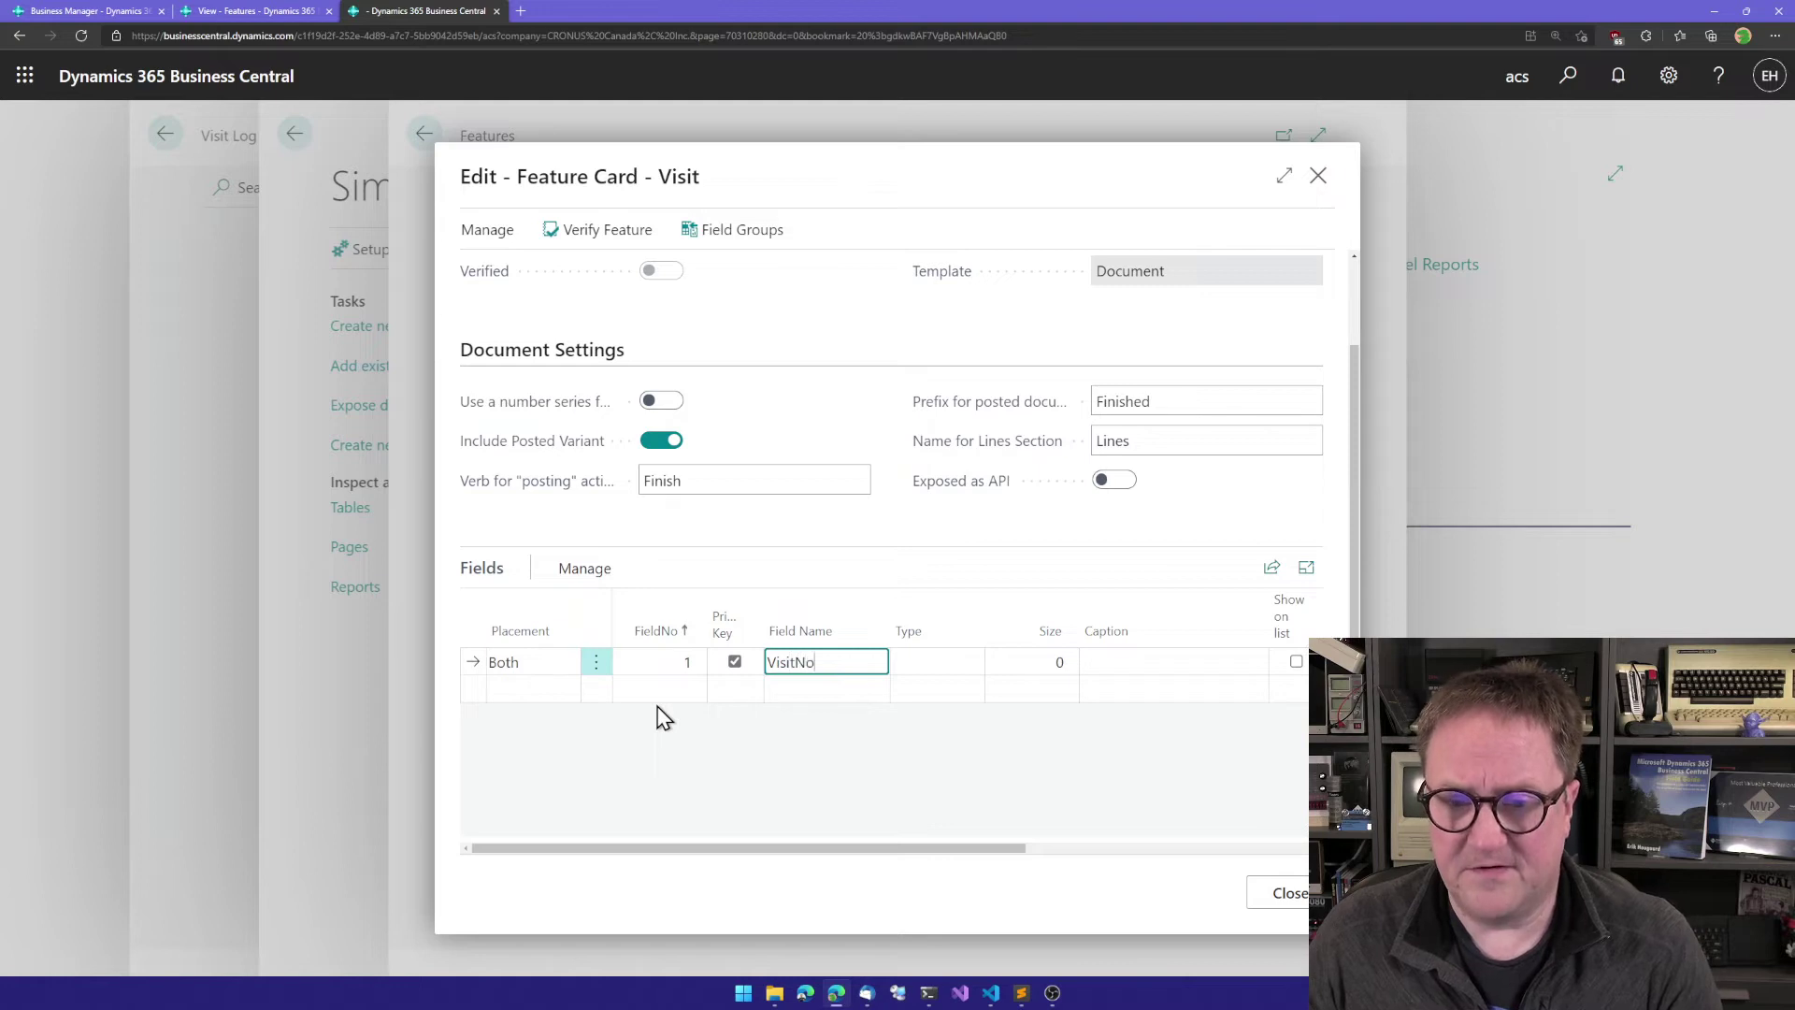
pyautogui.press('Tab')
pyautogui.write('Code')
pyautogui.press('Tab')
pyautogui.press('Tab')
pyautogui.press('Tab')
pyautogui.press('space')
pyautogui.press('Tab')
pyautogui.press('space')
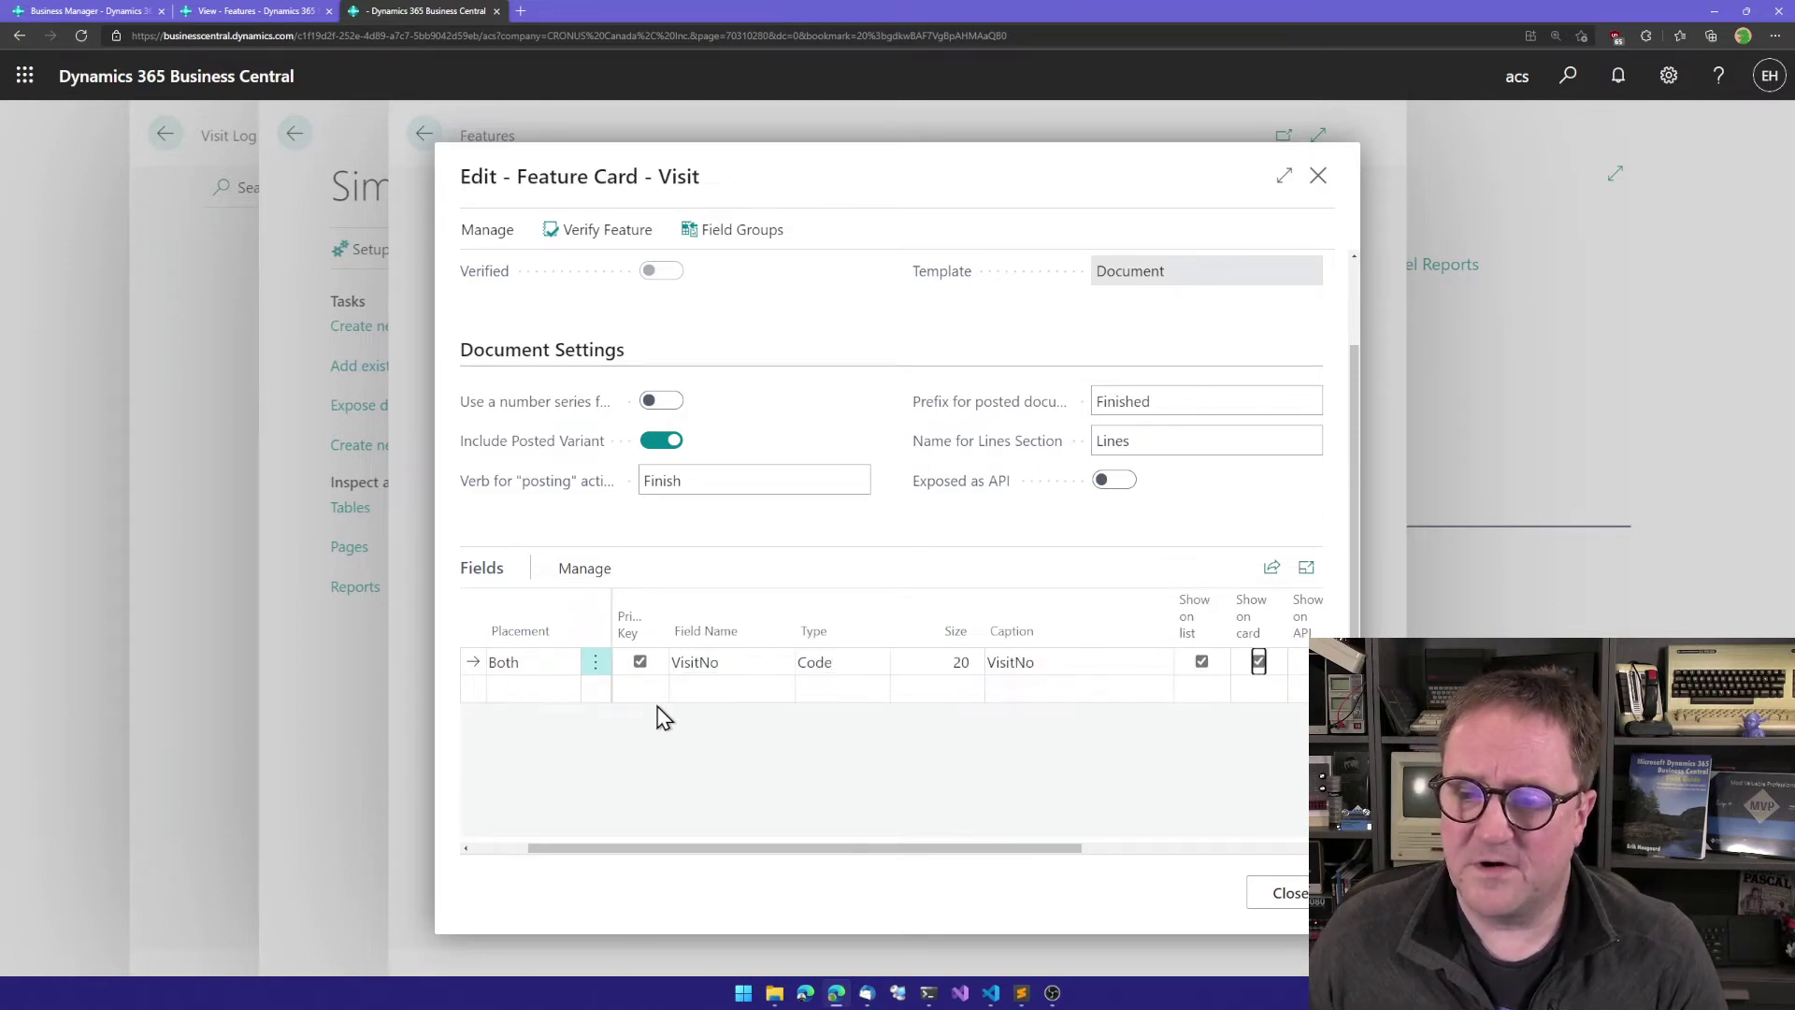
pyautogui.hotkey('shift', 'Tab')
pyautogui.hotkey('shift', 'Tab')
pyautogui.hotkey('shift', 'Tab')
pyautogui.hotkey('shift', 'Tab')
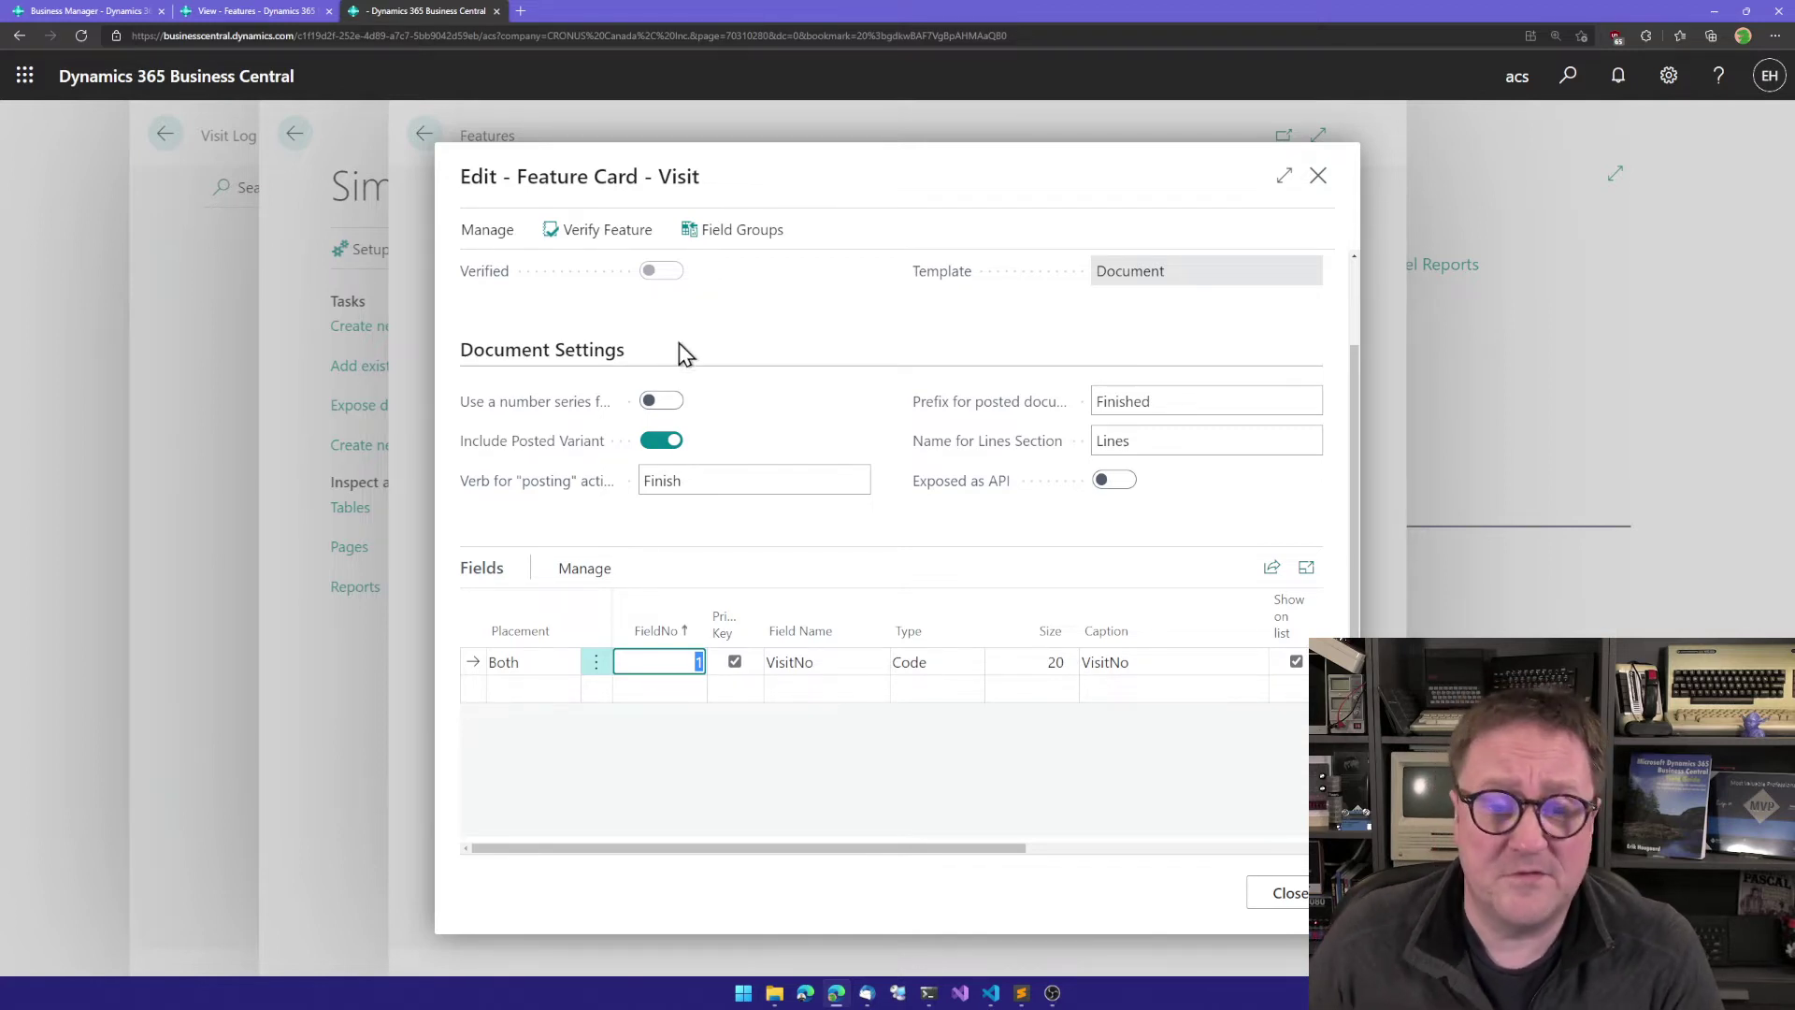
# Step: Enable number series, then add header field 2 VisitDate of type Date, captioned Date
pyautogui.click(664, 402)
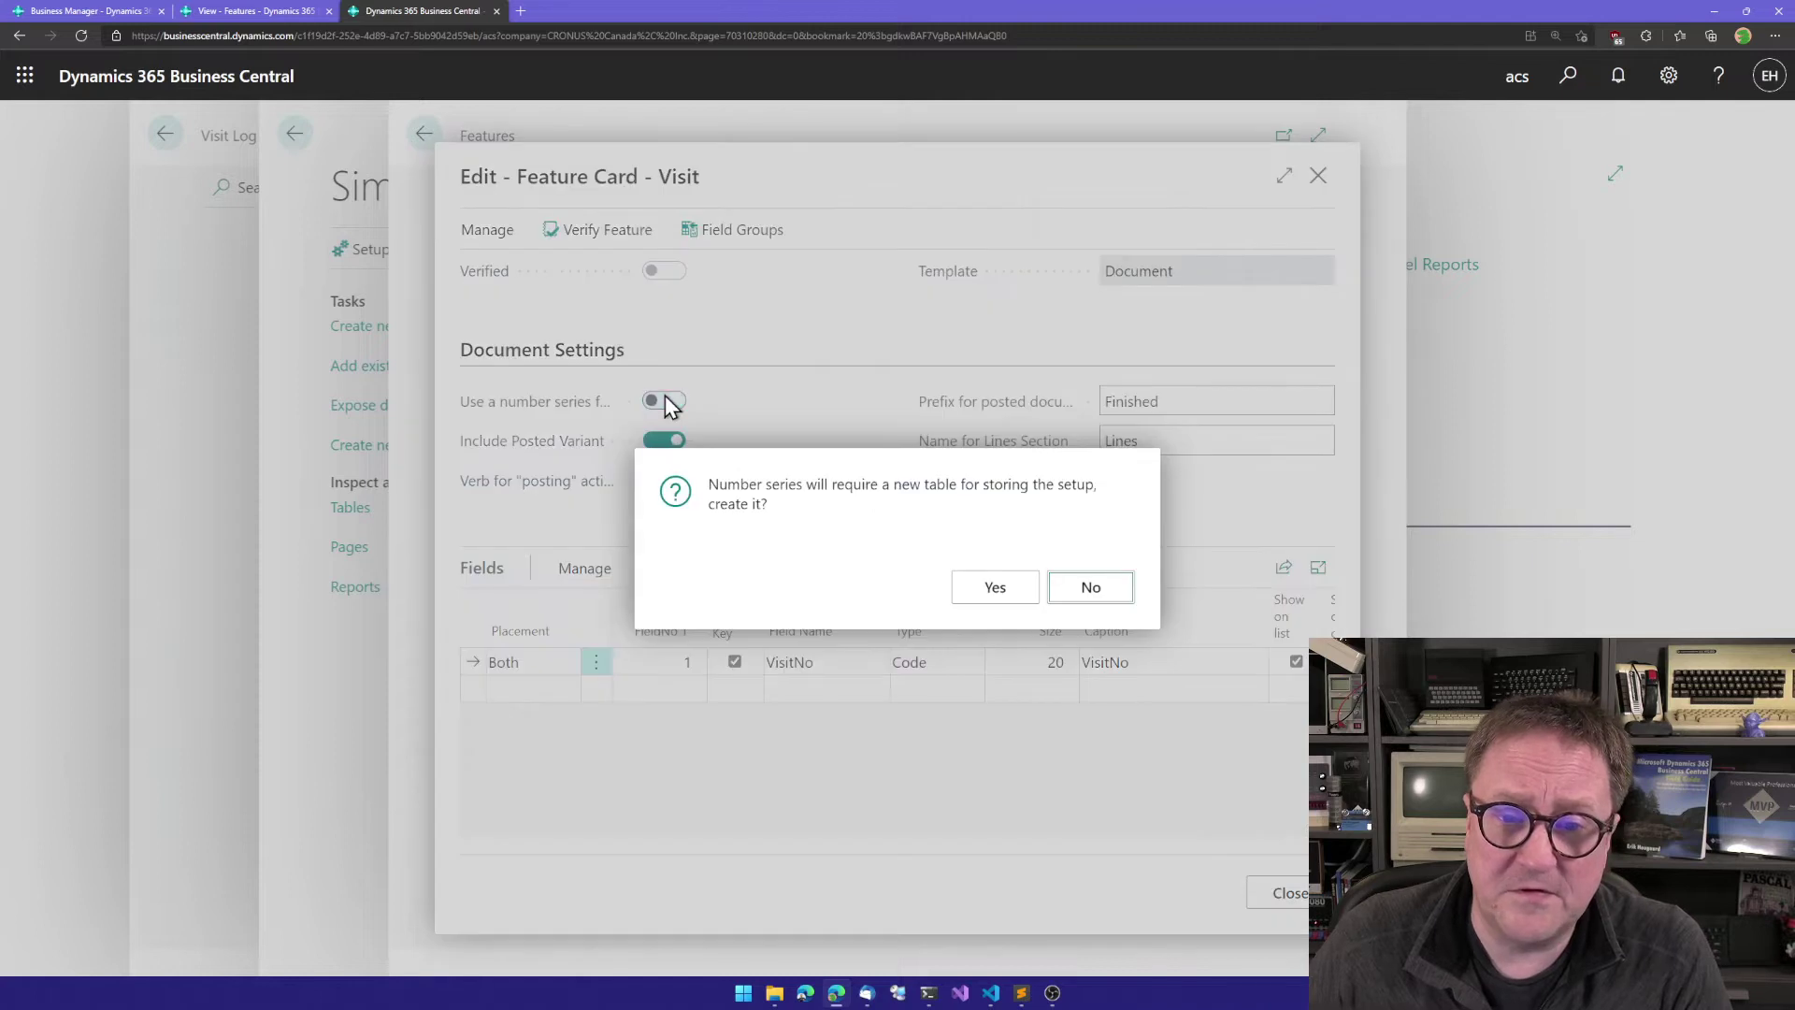
pyautogui.click(997, 587)
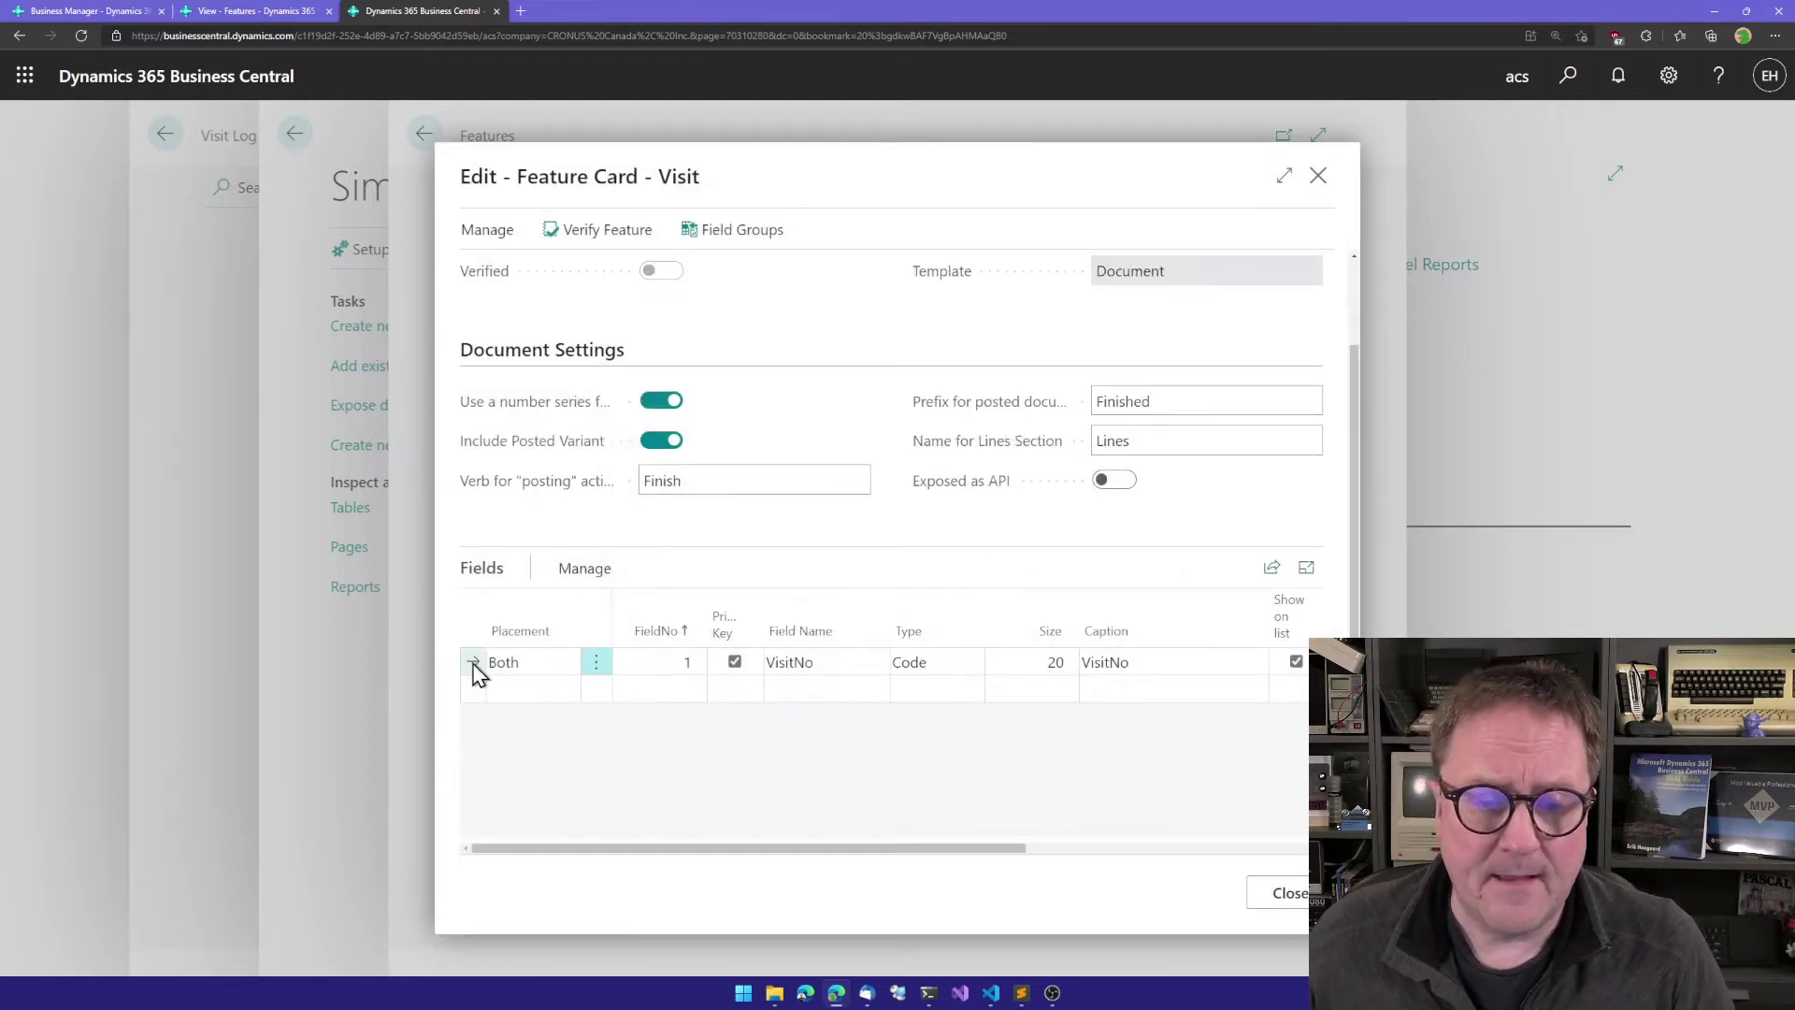
pyautogui.click(545, 690)
pyautogui.press('h')
pyautogui.press('Tab')
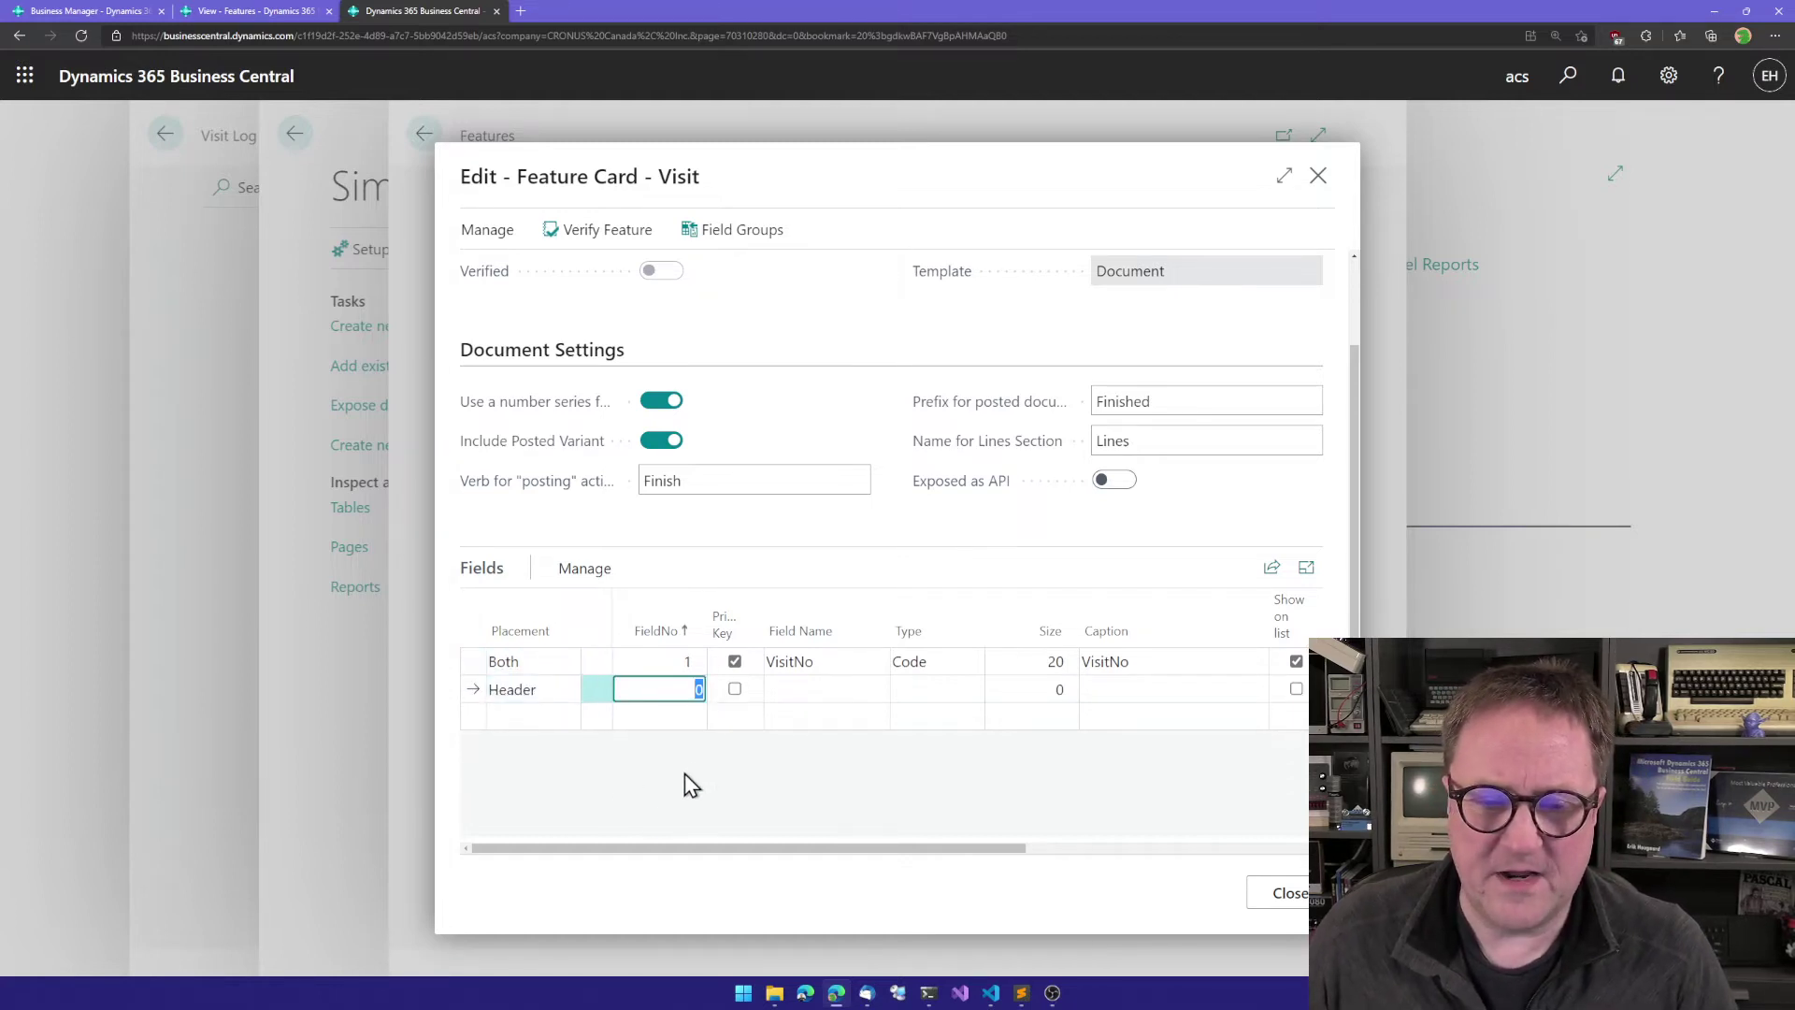
pyautogui.write('2')
pyautogui.press('Tab')
pyautogui.press('Tab')
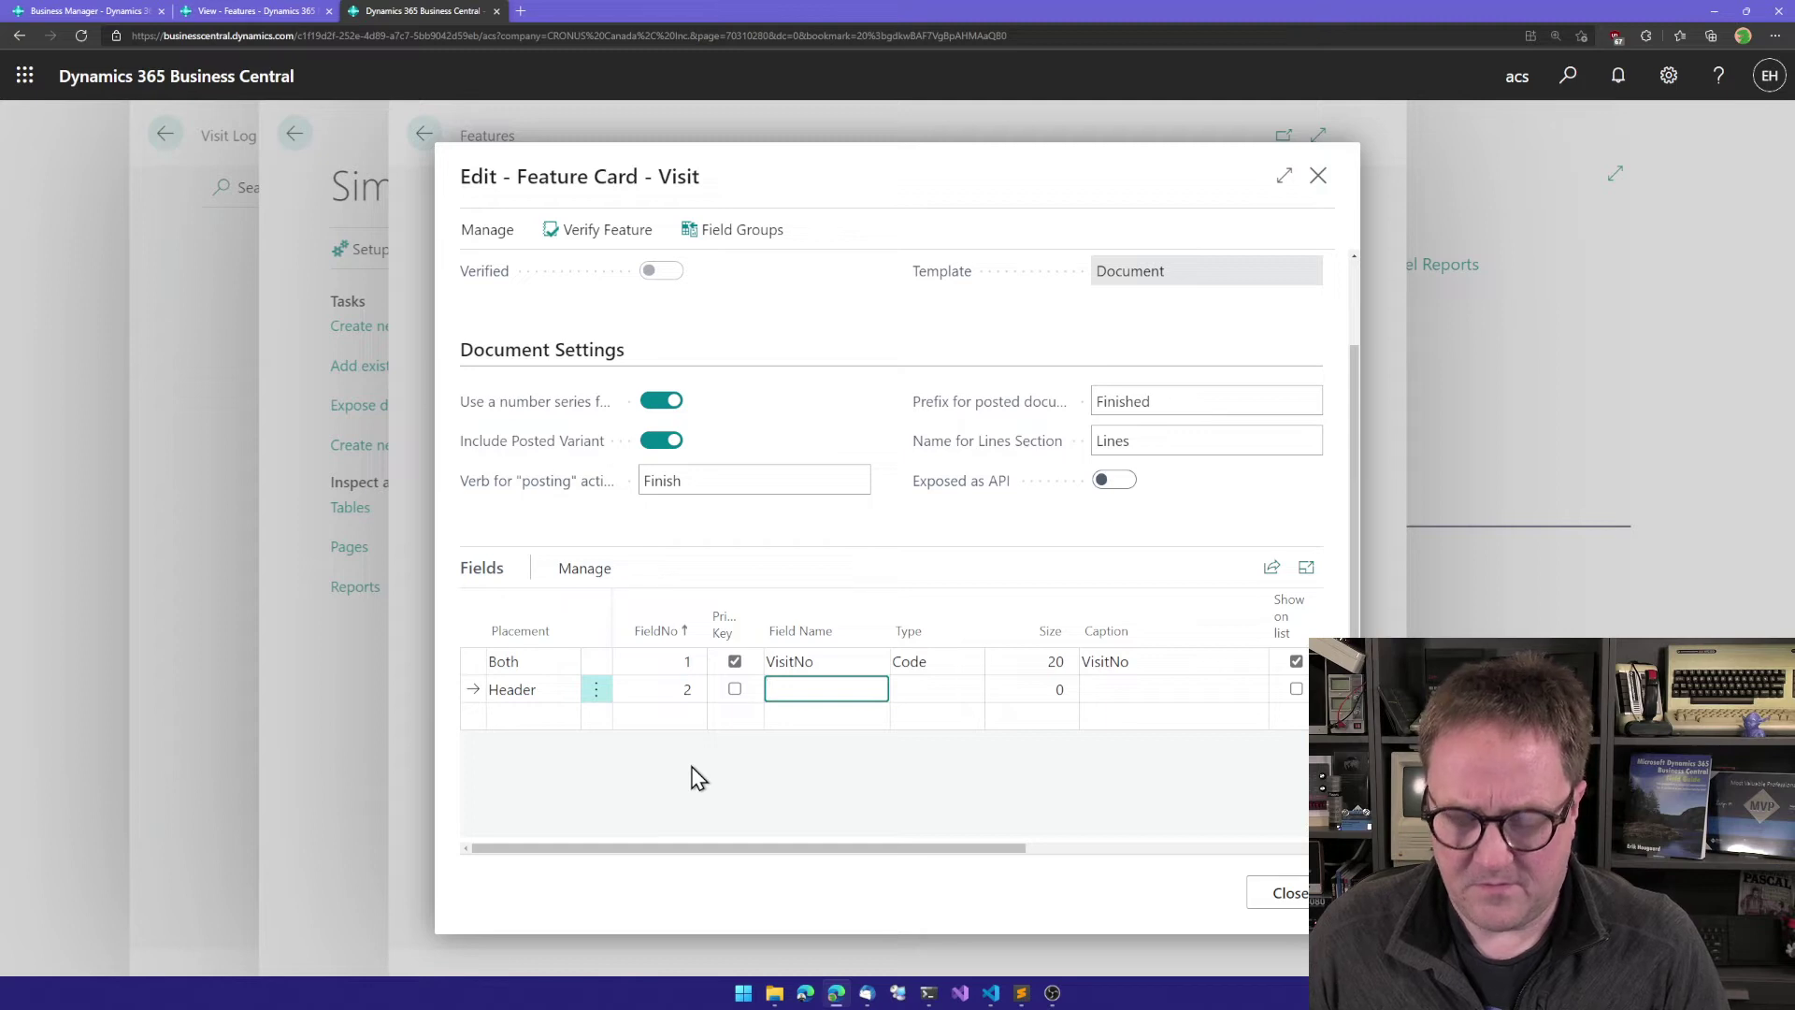
pyautogui.write('VisitDate')
pyautogui.press('Tab')
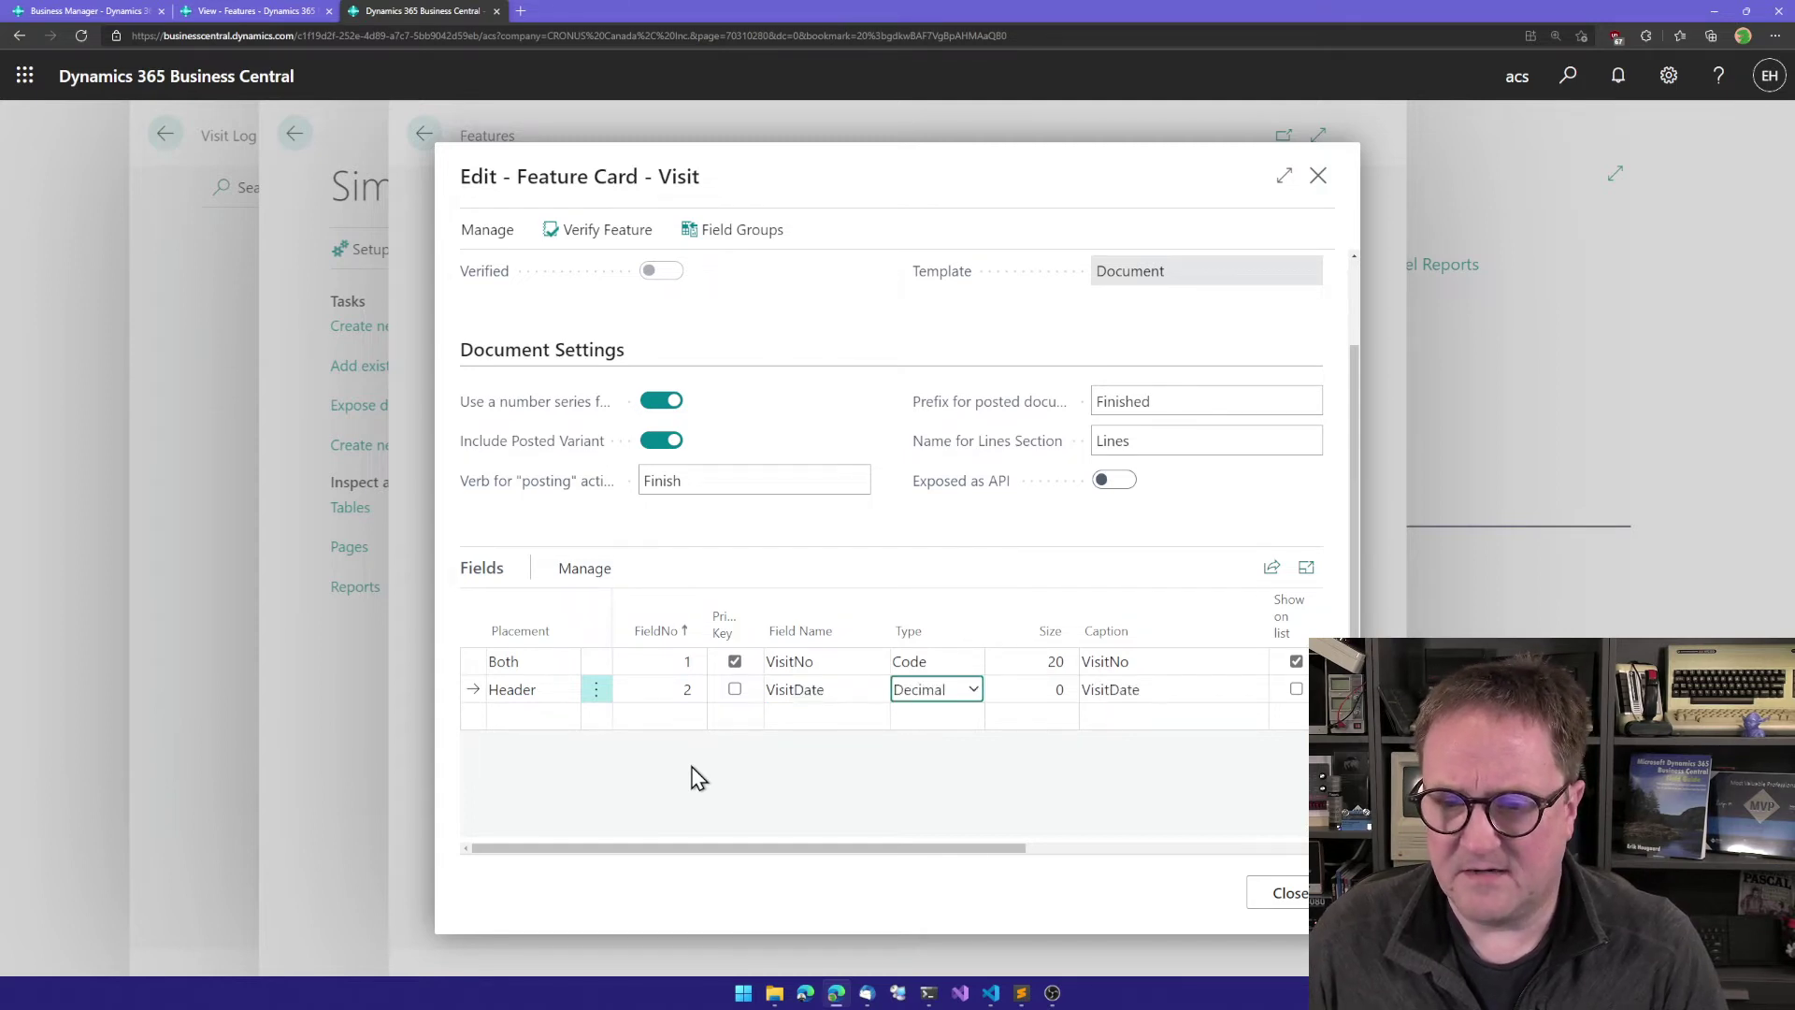
pyautogui.press('Tab')
pyautogui.press('Tab')
pyautogui.write('Date')
# Step: Add header field 3 CustomerNo with type Lookup
pyautogui.press('Tab')
pyautogui.press('Tab')
pyautogui.hotkey('shift', 'Tab')
pyautogui.hotkey('shift', 'Tab')
pyautogui.hotkey('shift', 'Tab')
pyautogui.hotkey('shift', 'Tab')
pyautogui.hotkey('shift', 'Tab')
pyautogui.hotkey('shift', 'Tab')
pyautogui.hotkey('shift', 'Tab')
pyautogui.press('Down')
pyautogui.press('Tab')
pyautogui.write('3')
pyautogui.press('Tab')
pyautogui.press('Tab')
pyautogui.write('CustomerNo')
pyautogui.press('Tab')
pyautogui.write('l')
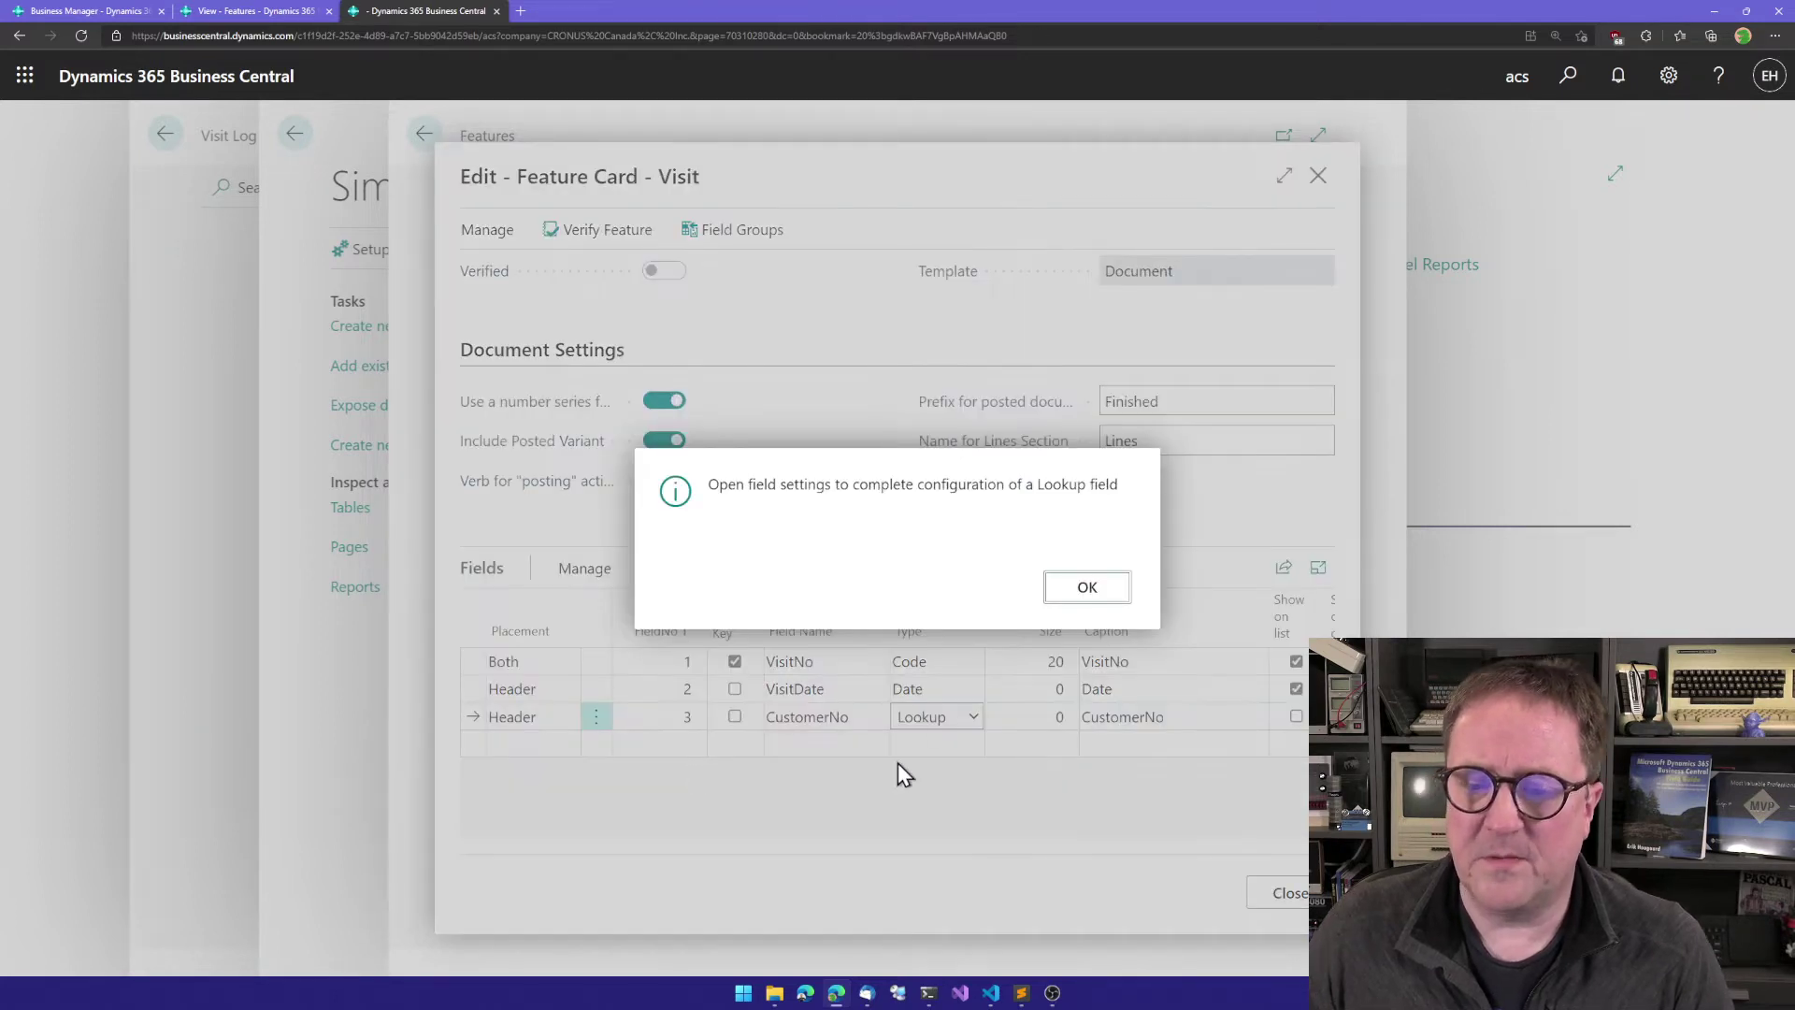
# Step: In CustomerNo's Field Settings, set the lookup table to 18 Customer
pyautogui.click(1087, 589)
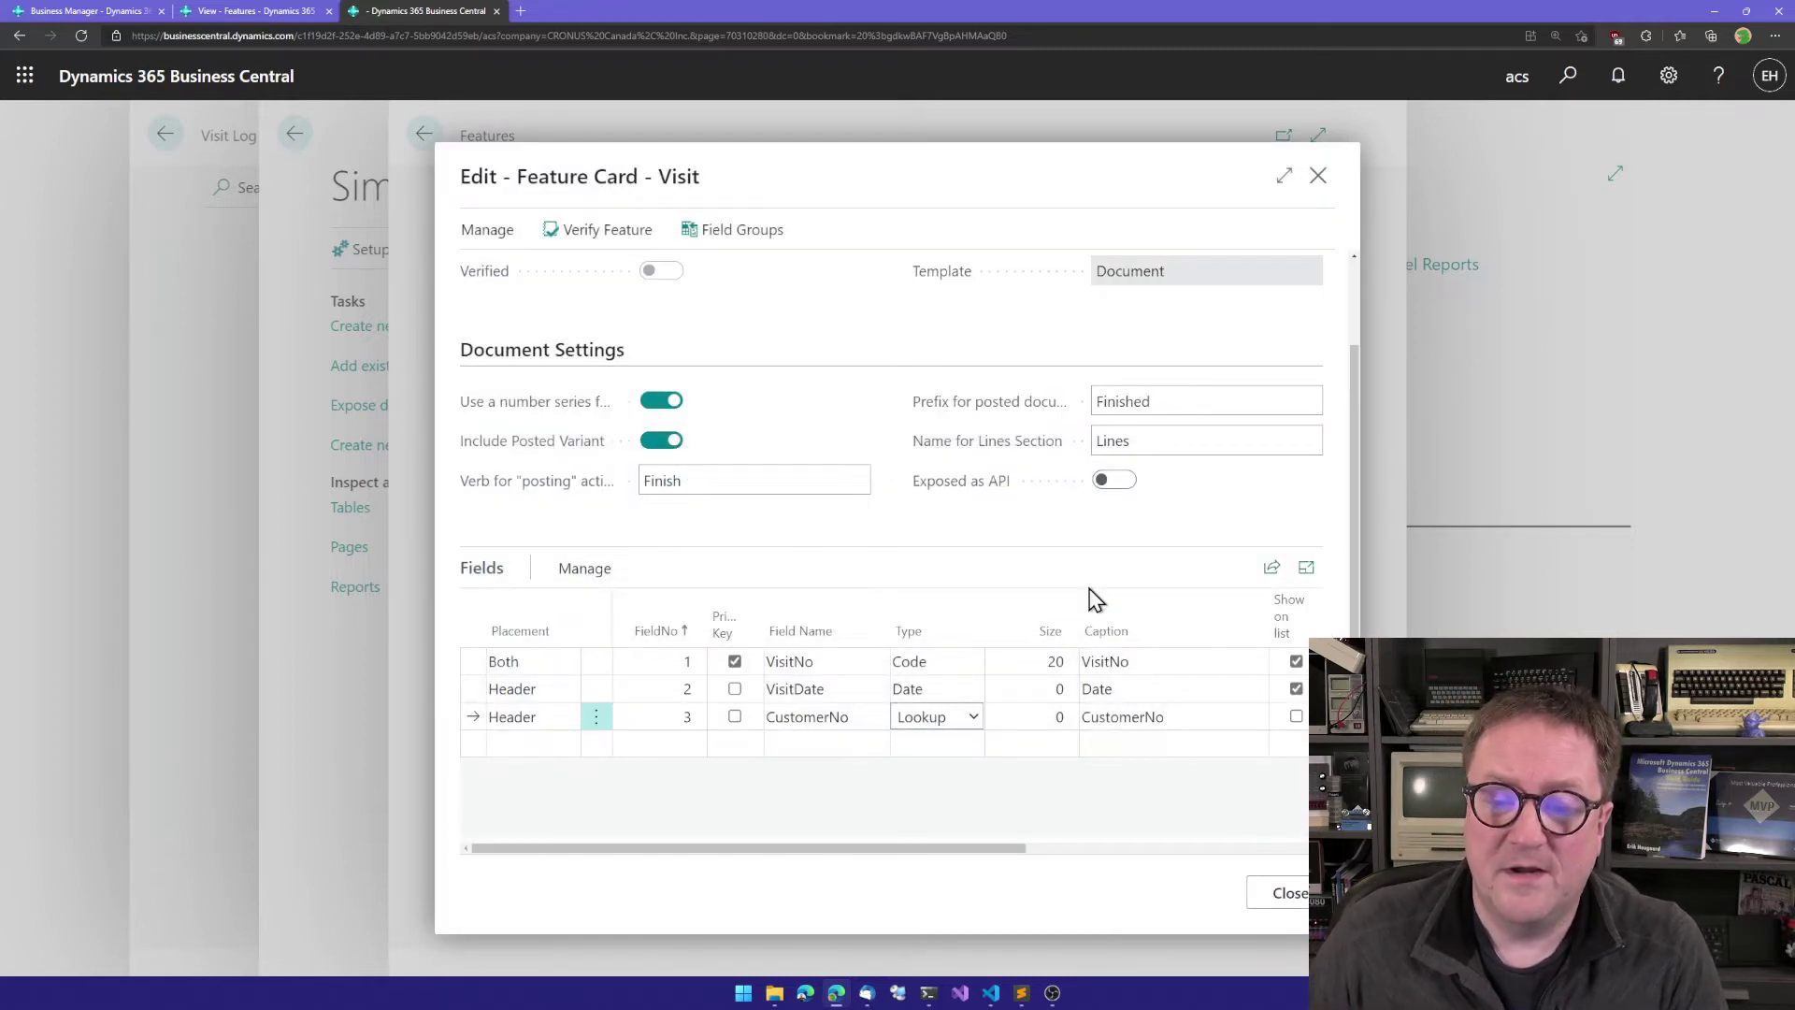
pyautogui.click(585, 571)
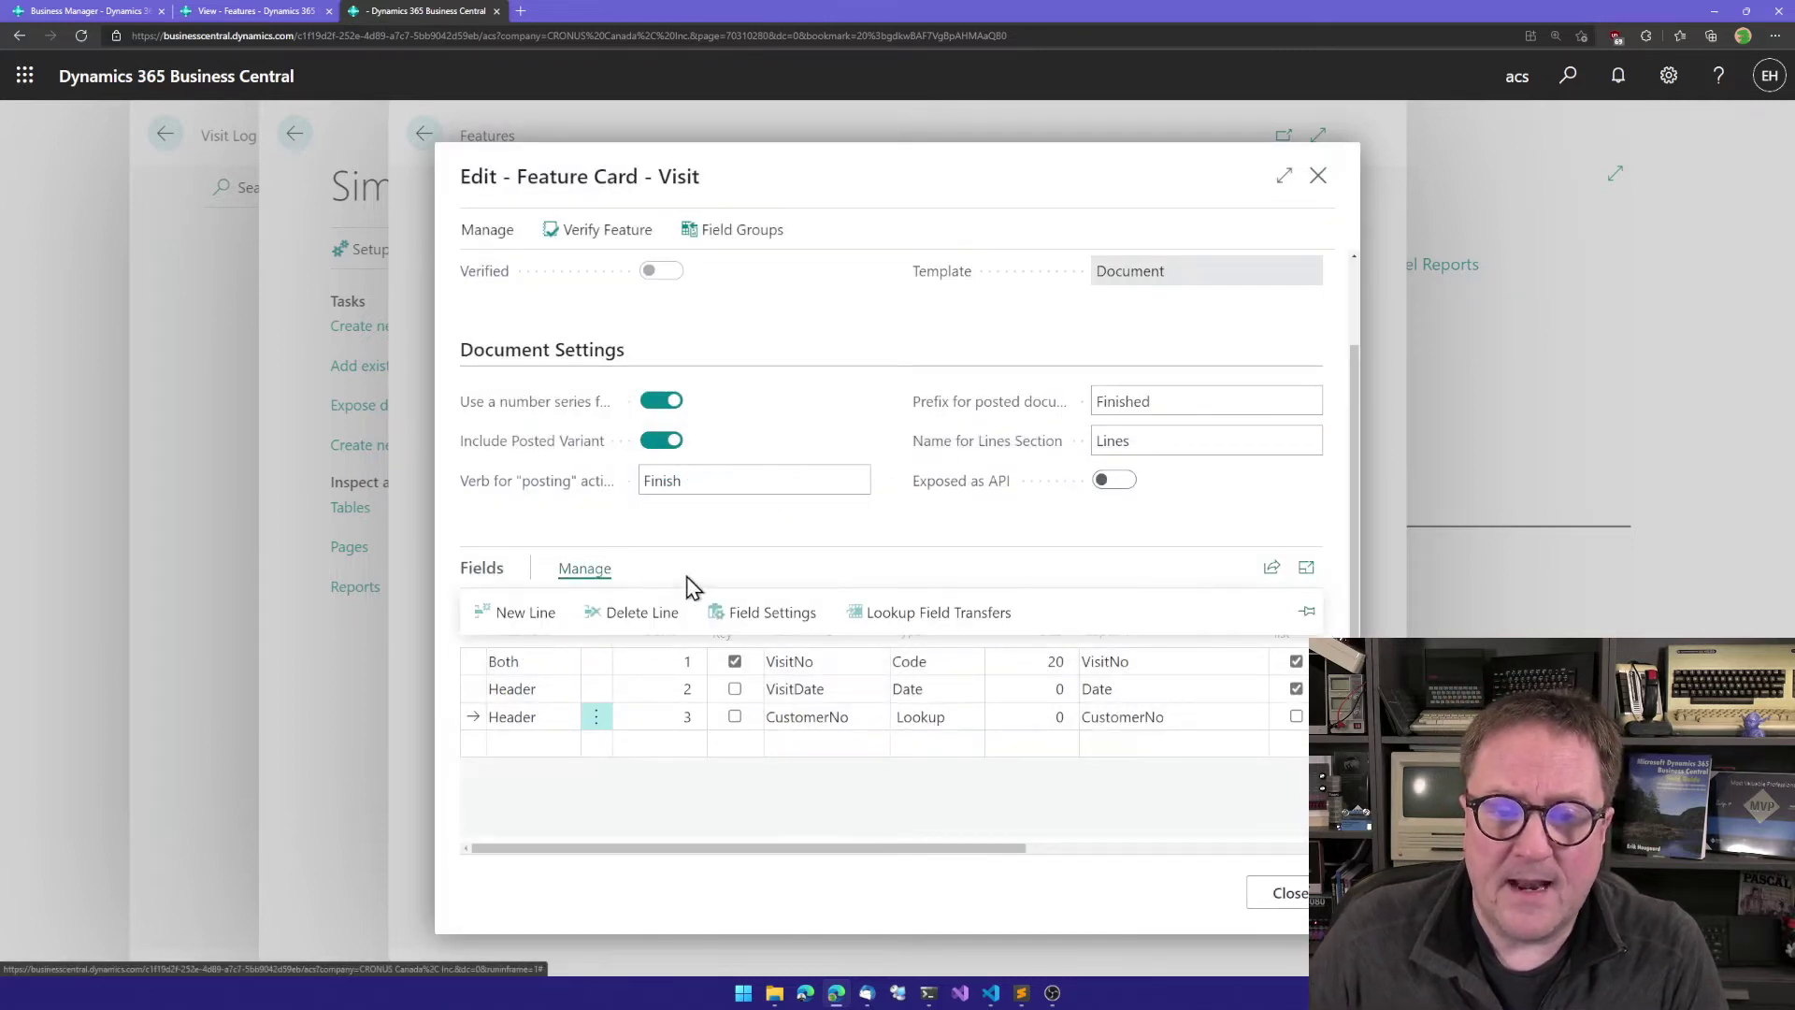
pyautogui.click(772, 613)
pyautogui.click(773, 813)
pyautogui.write('customer')
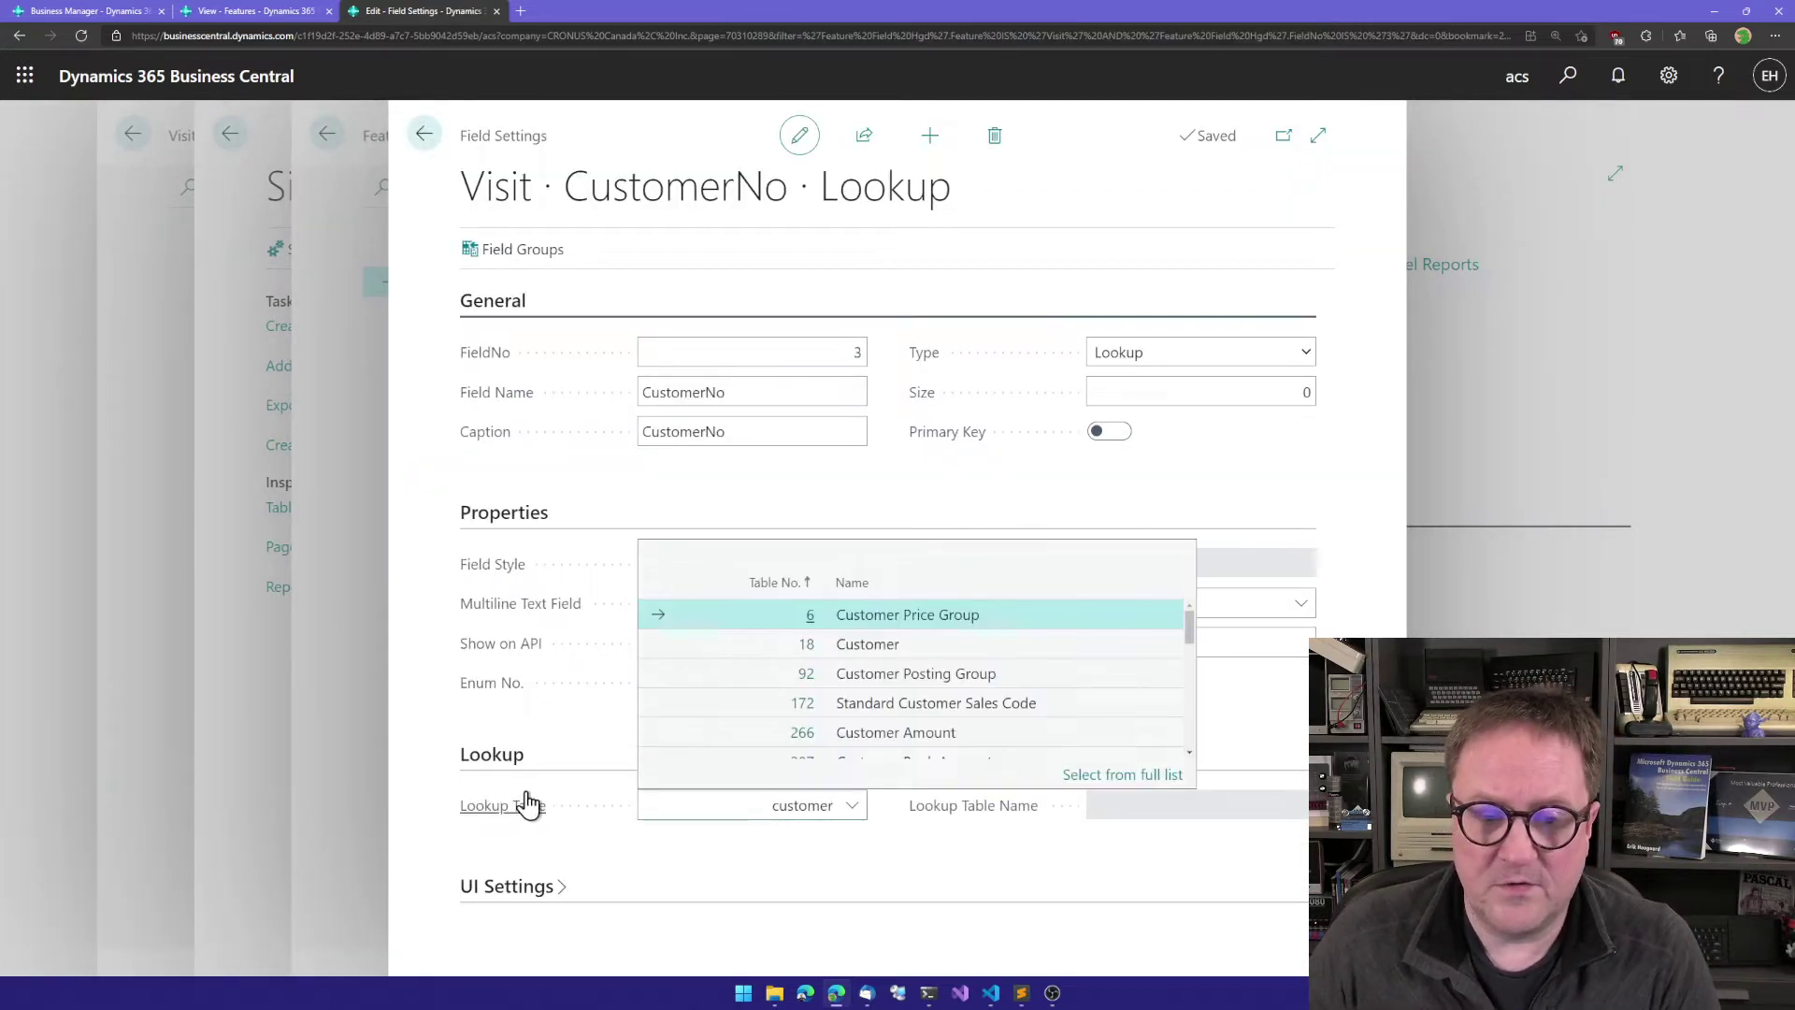
pyautogui.click(774, 645)
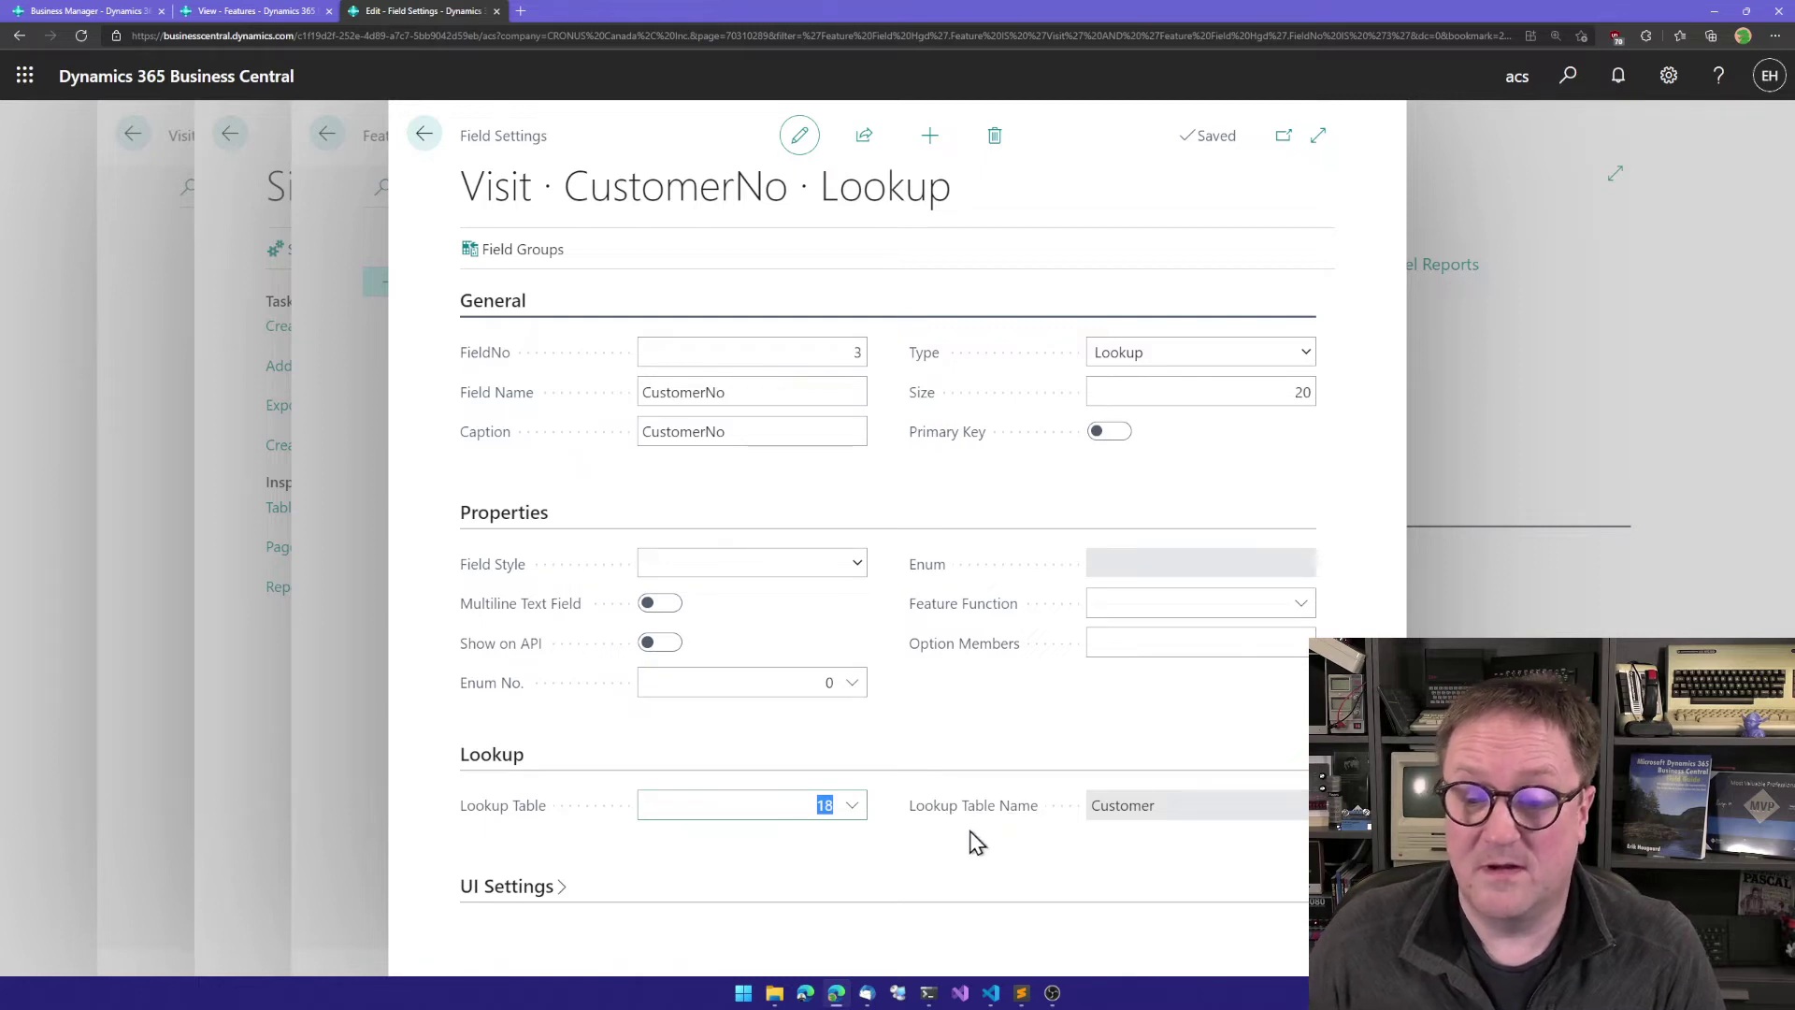
pyautogui.press('Escape')
pyautogui.click(552, 745)
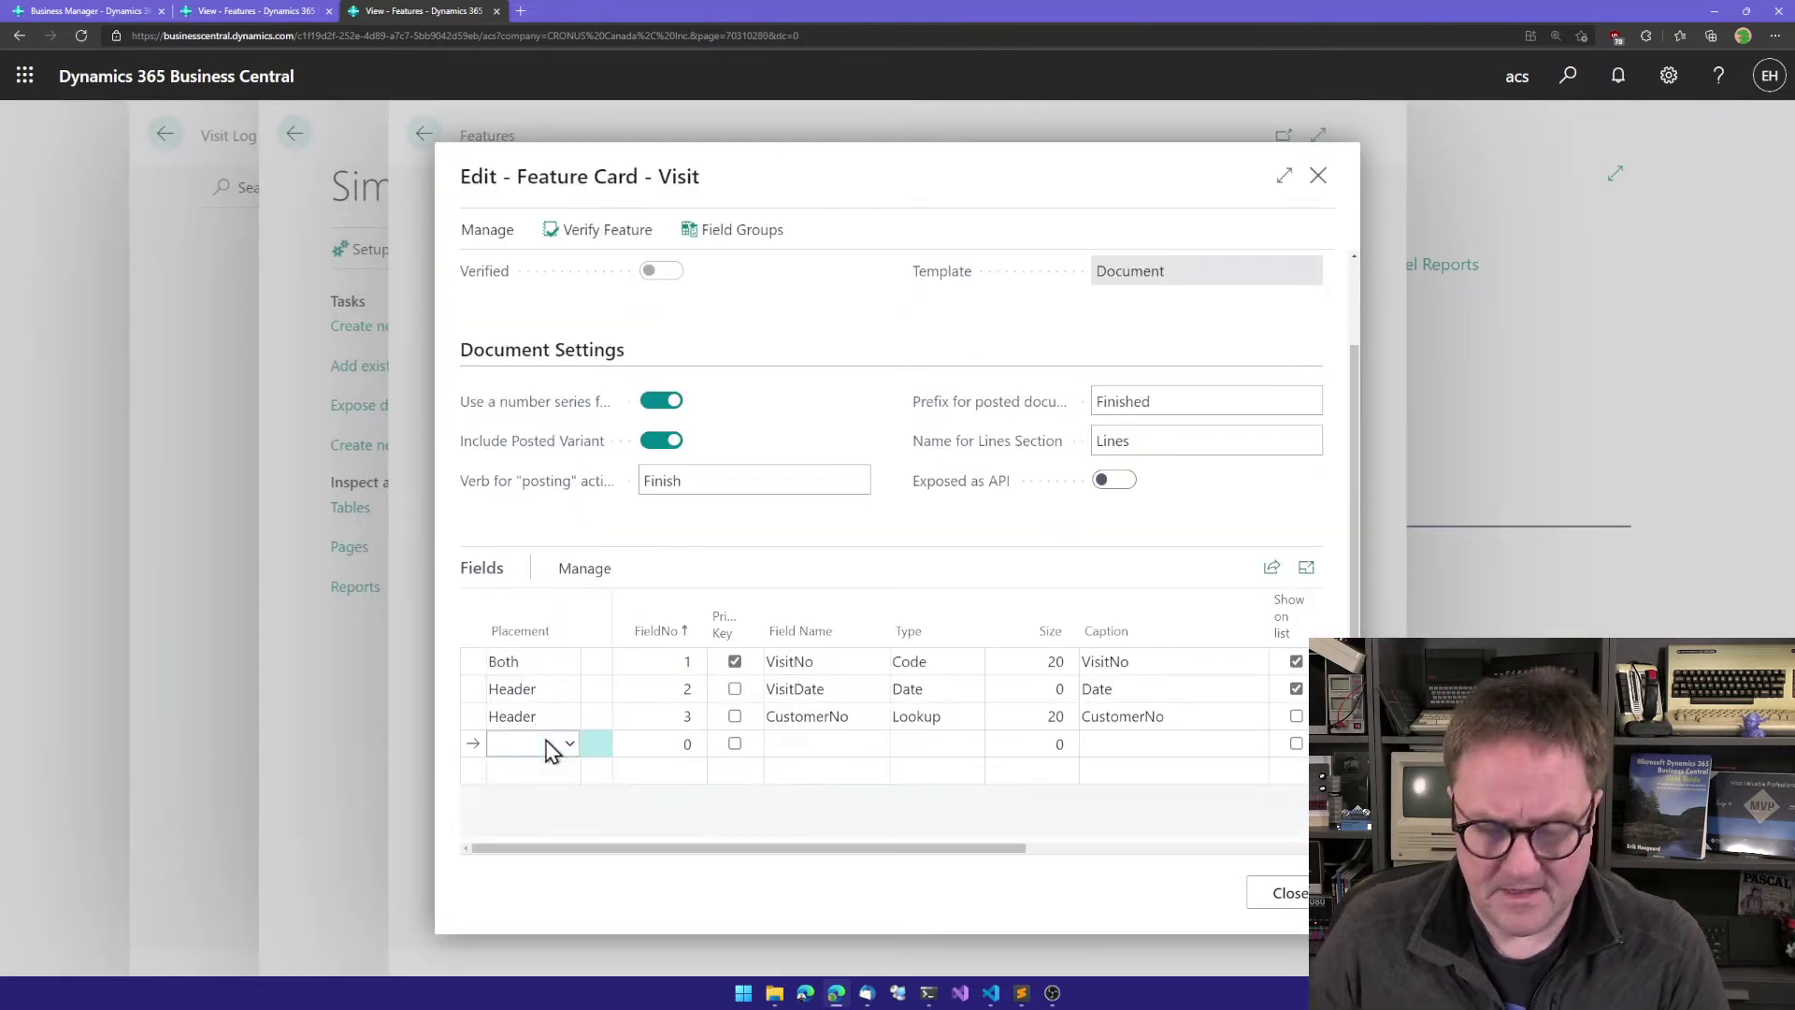
# Step: Add header field 4 Name, type Text, size 50, shown on the card
pyautogui.write('h')
pyautogui.press('Tab')
pyautogui.write('4')
pyautogui.press('Tab')
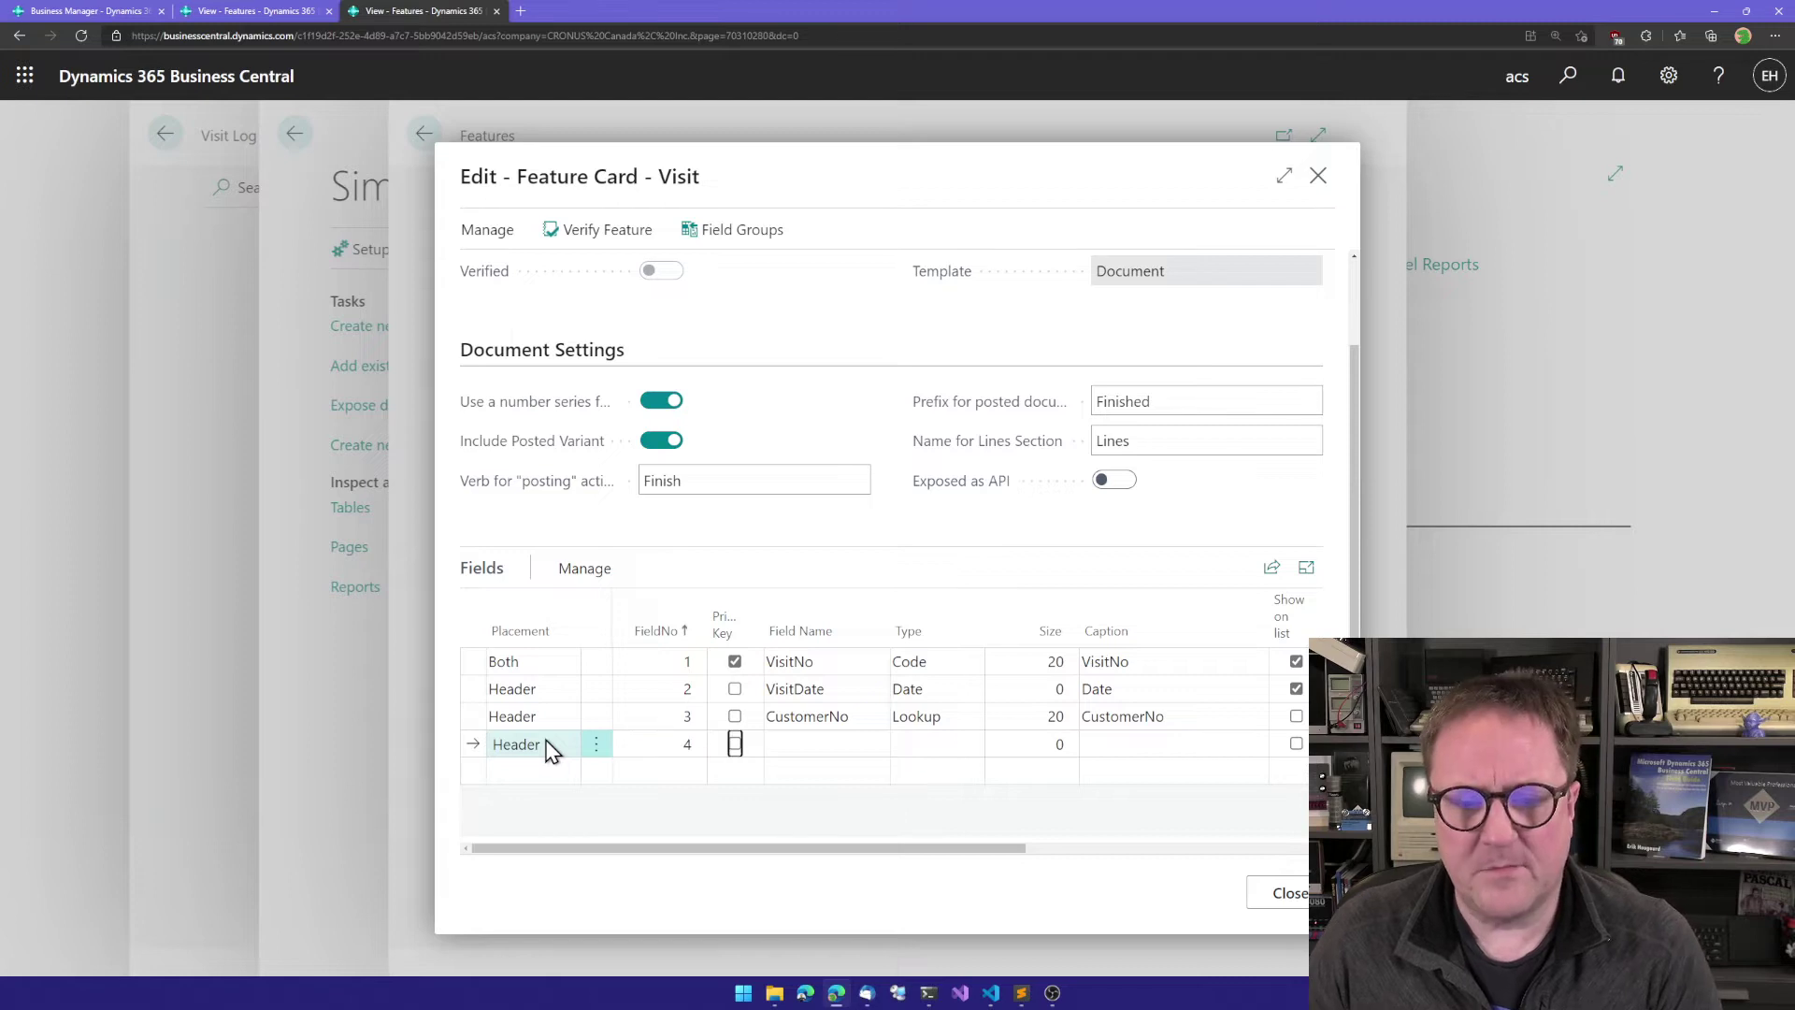
pyautogui.press('Tab')
pyautogui.press('Tab')
pyautogui.write('text')
pyautogui.press('Tab')
pyautogui.press('Tab')
pyautogui.press('Tab')
pyautogui.press('Tab')
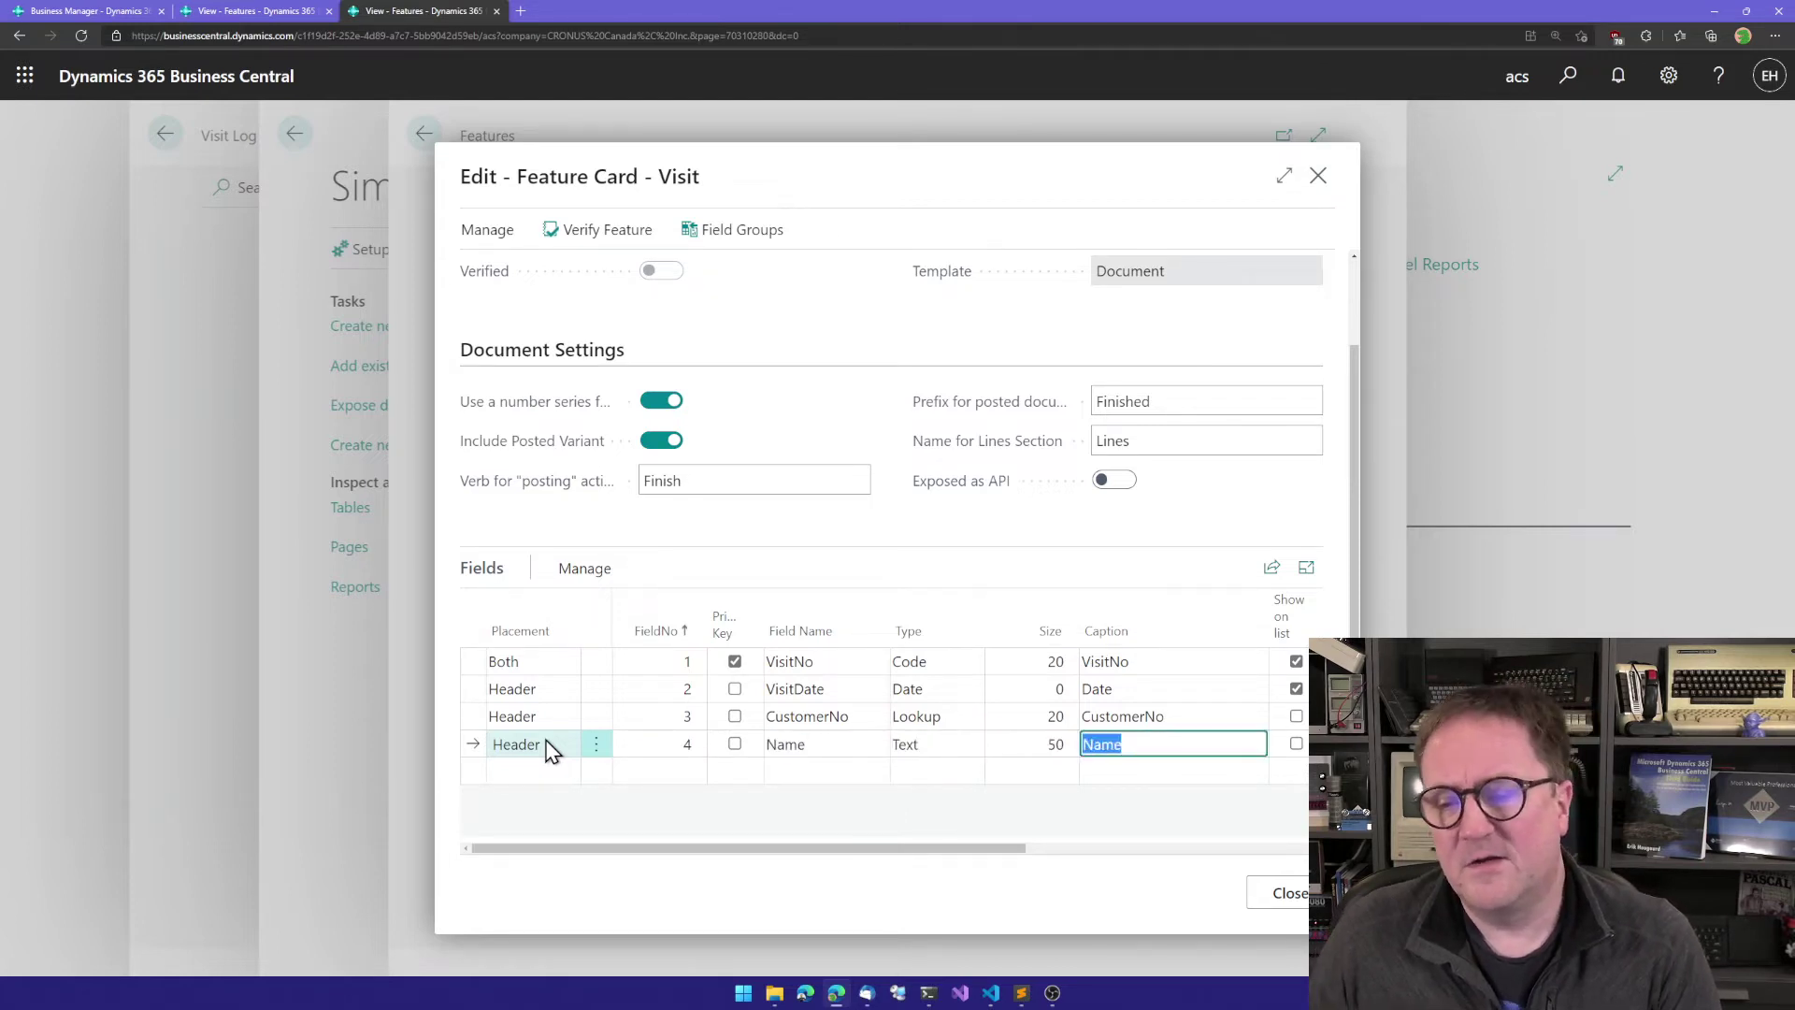
pyautogui.press('Tab')
pyautogui.press('Tab')
pyautogui.press('space')
pyautogui.press('Tab')
# Step: Select the CustomerNo row and show the field list's actions
pyautogui.press('Down')
pyautogui.hotkey('shift', 'Tab')
pyautogui.hotkey('shift', 'Tab')
pyautogui.hotkey('shift', 'Tab')
pyautogui.hotkey('shift', 'Tab')
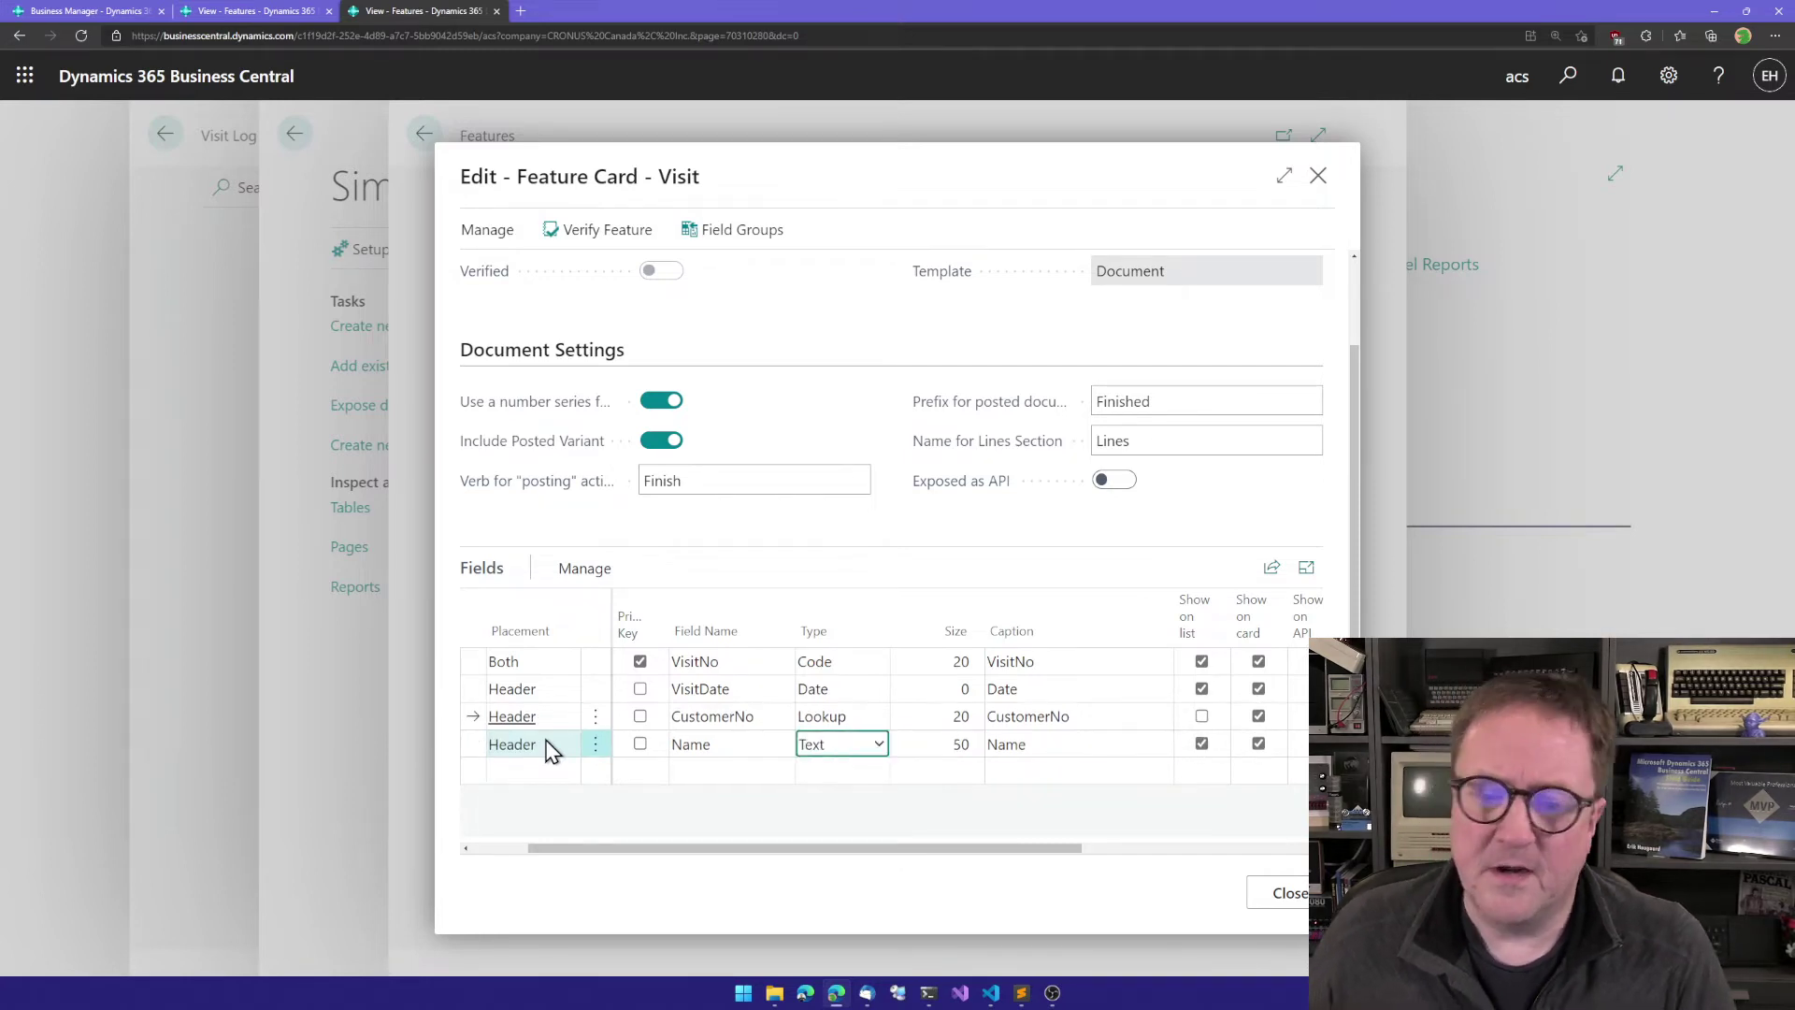
pyautogui.hotkey('shift', 'Tab')
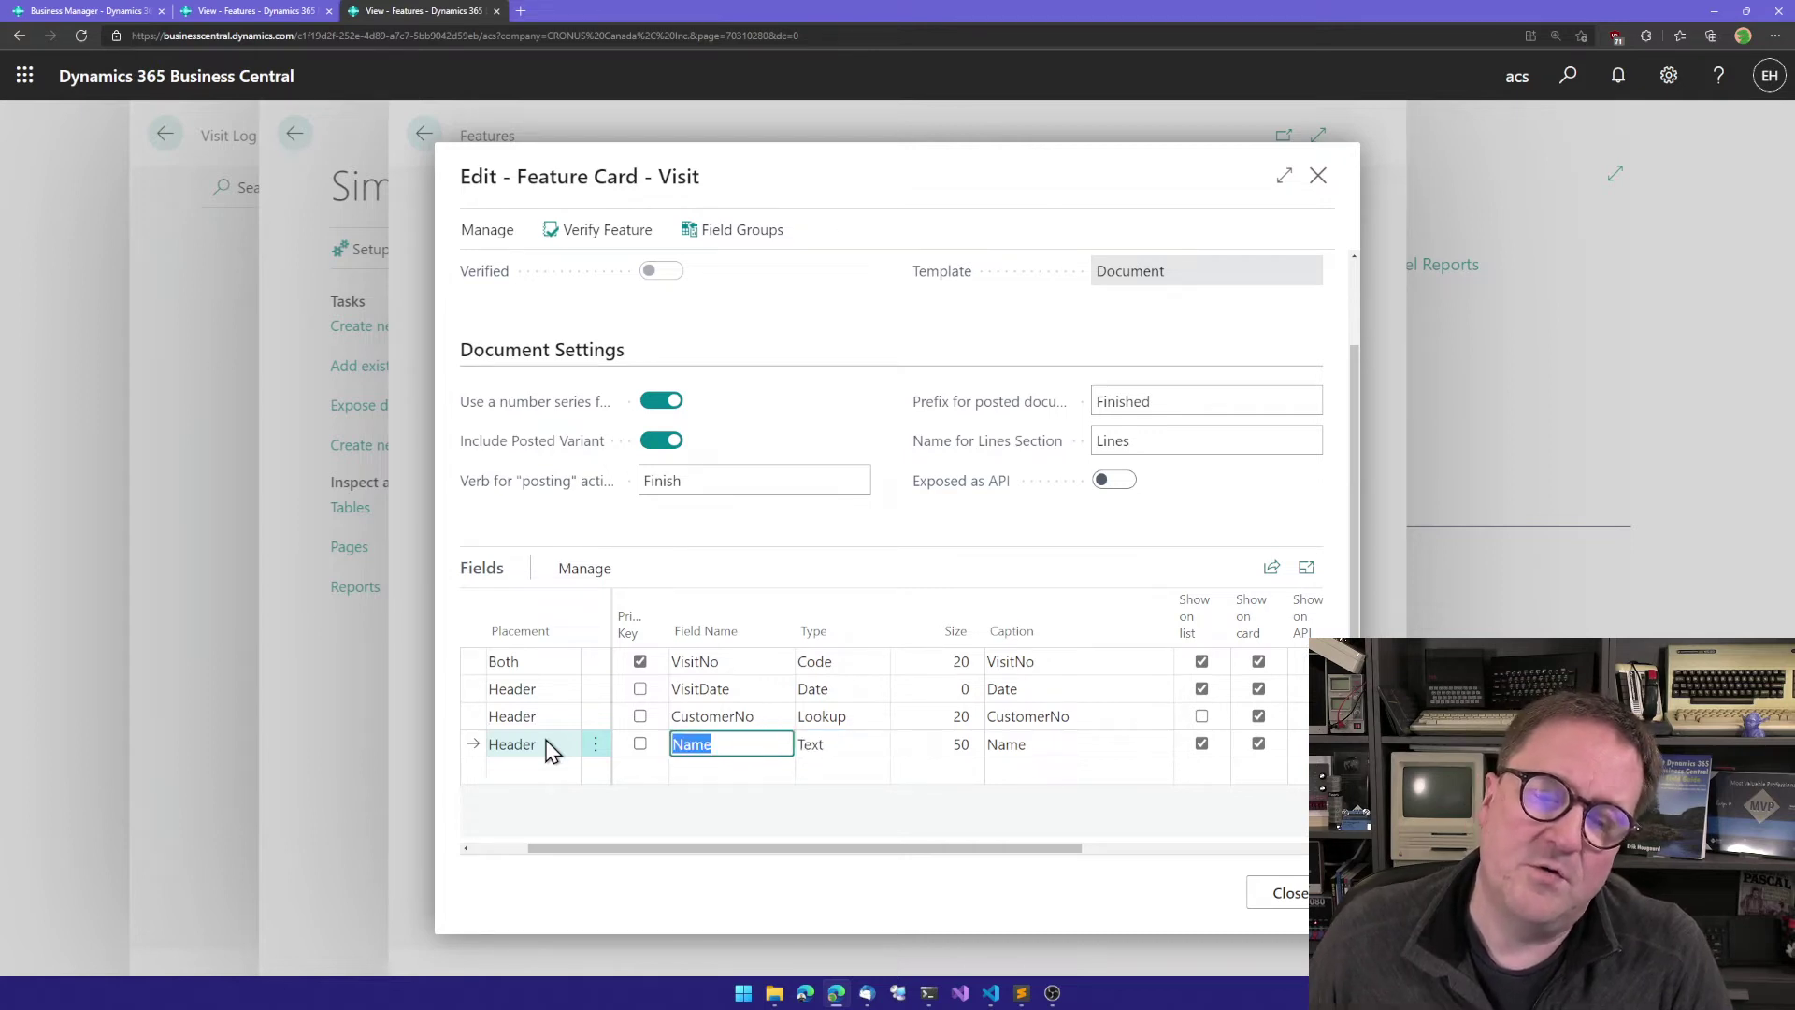
pyautogui.press('Up')
pyautogui.press('Down')
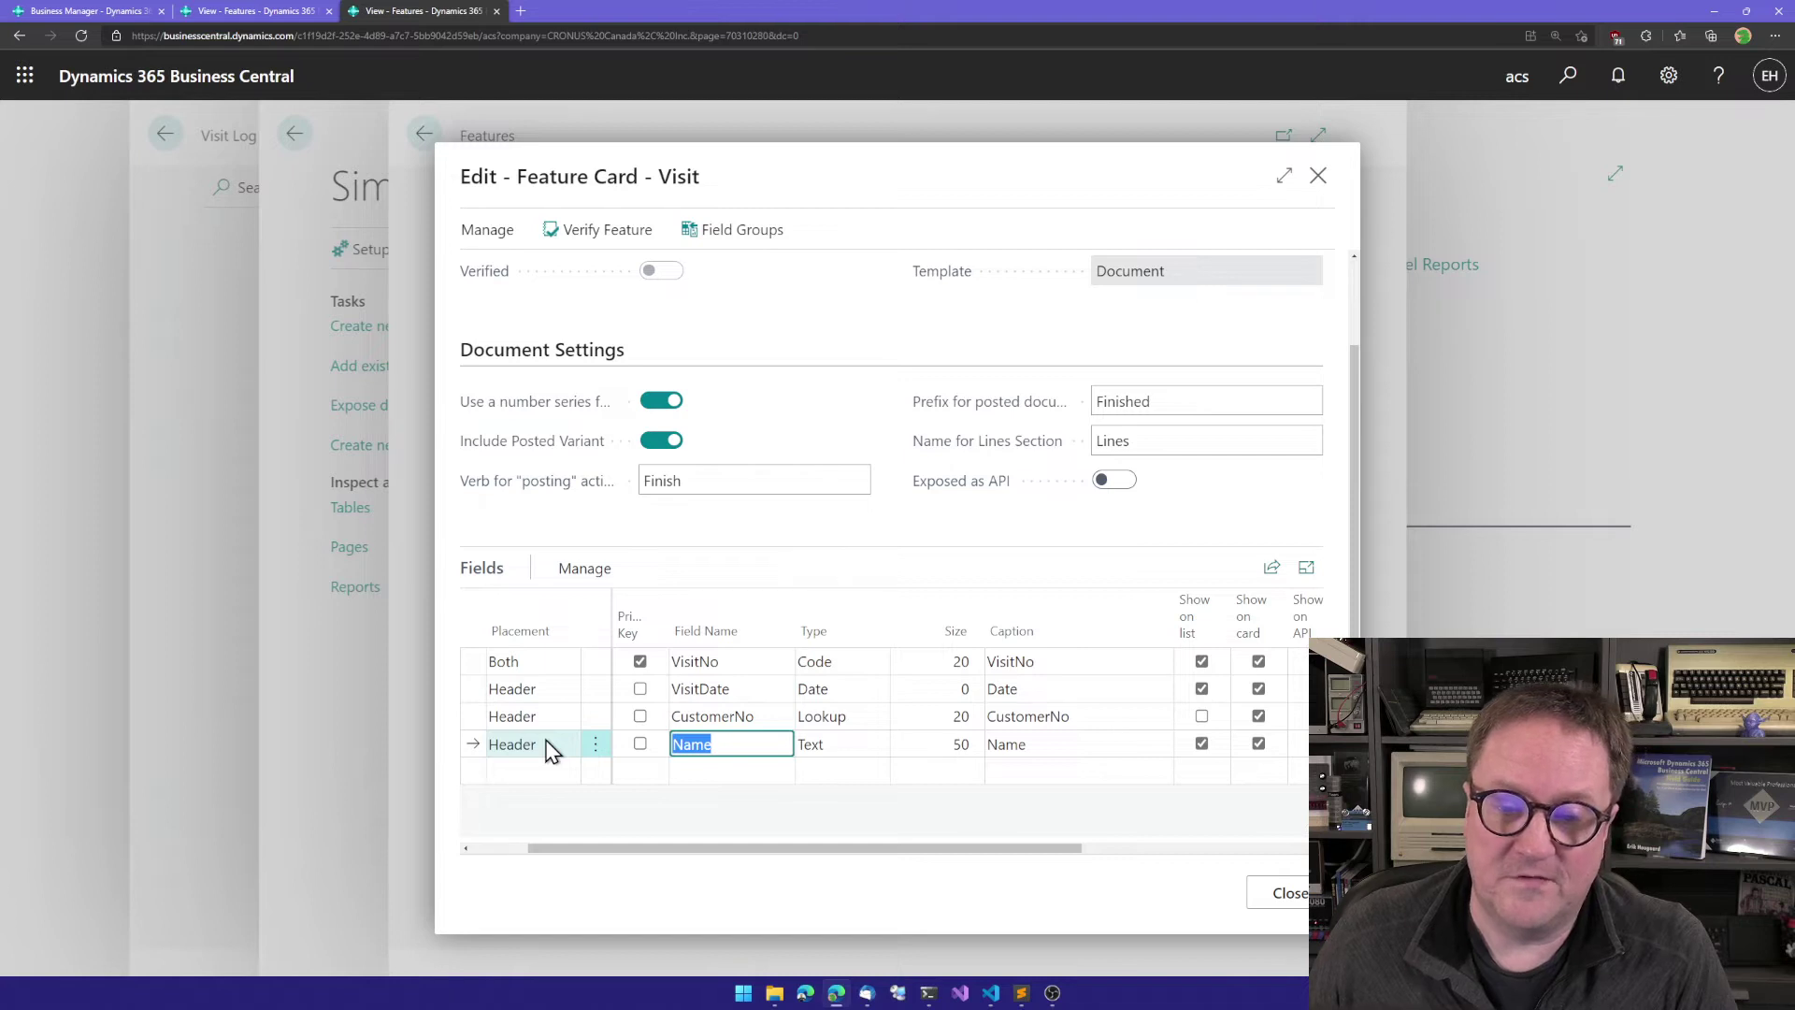
pyautogui.press('Up')
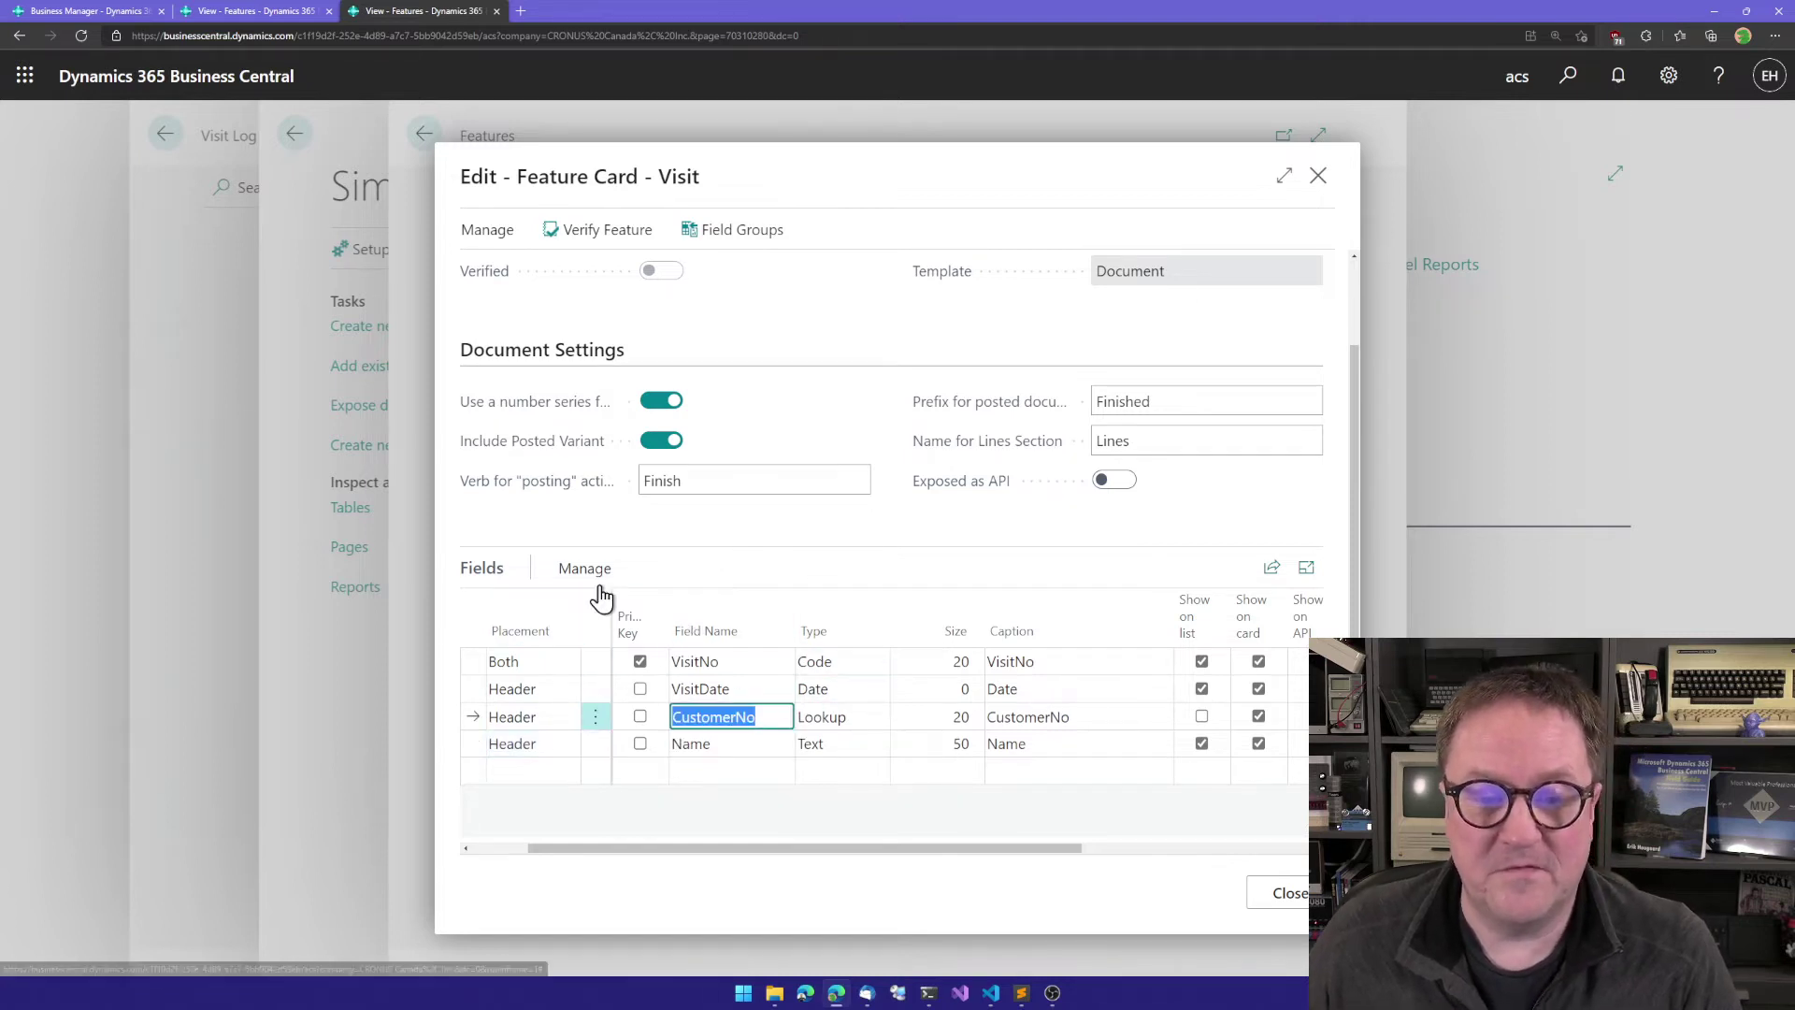
pyautogui.click(595, 574)
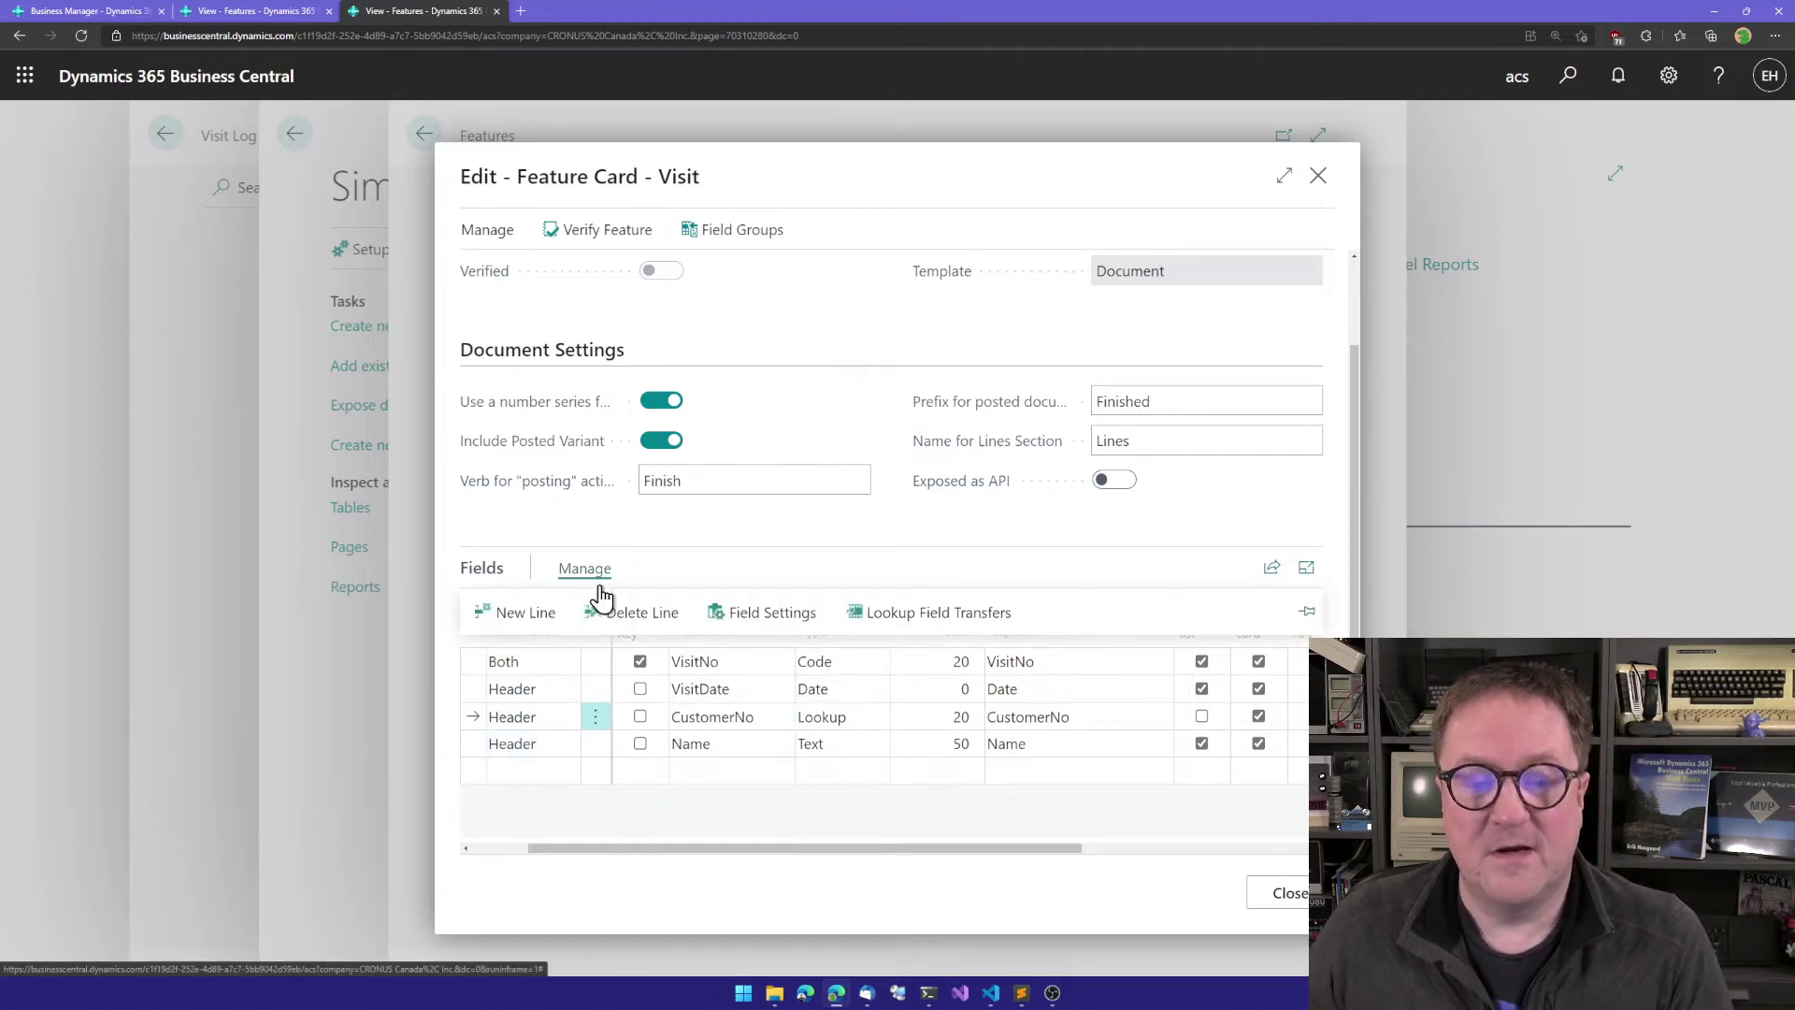
# Step: Add a lookup field transfer copying customer field 2 Name into Visit field 4 Name
pyautogui.click(948, 615)
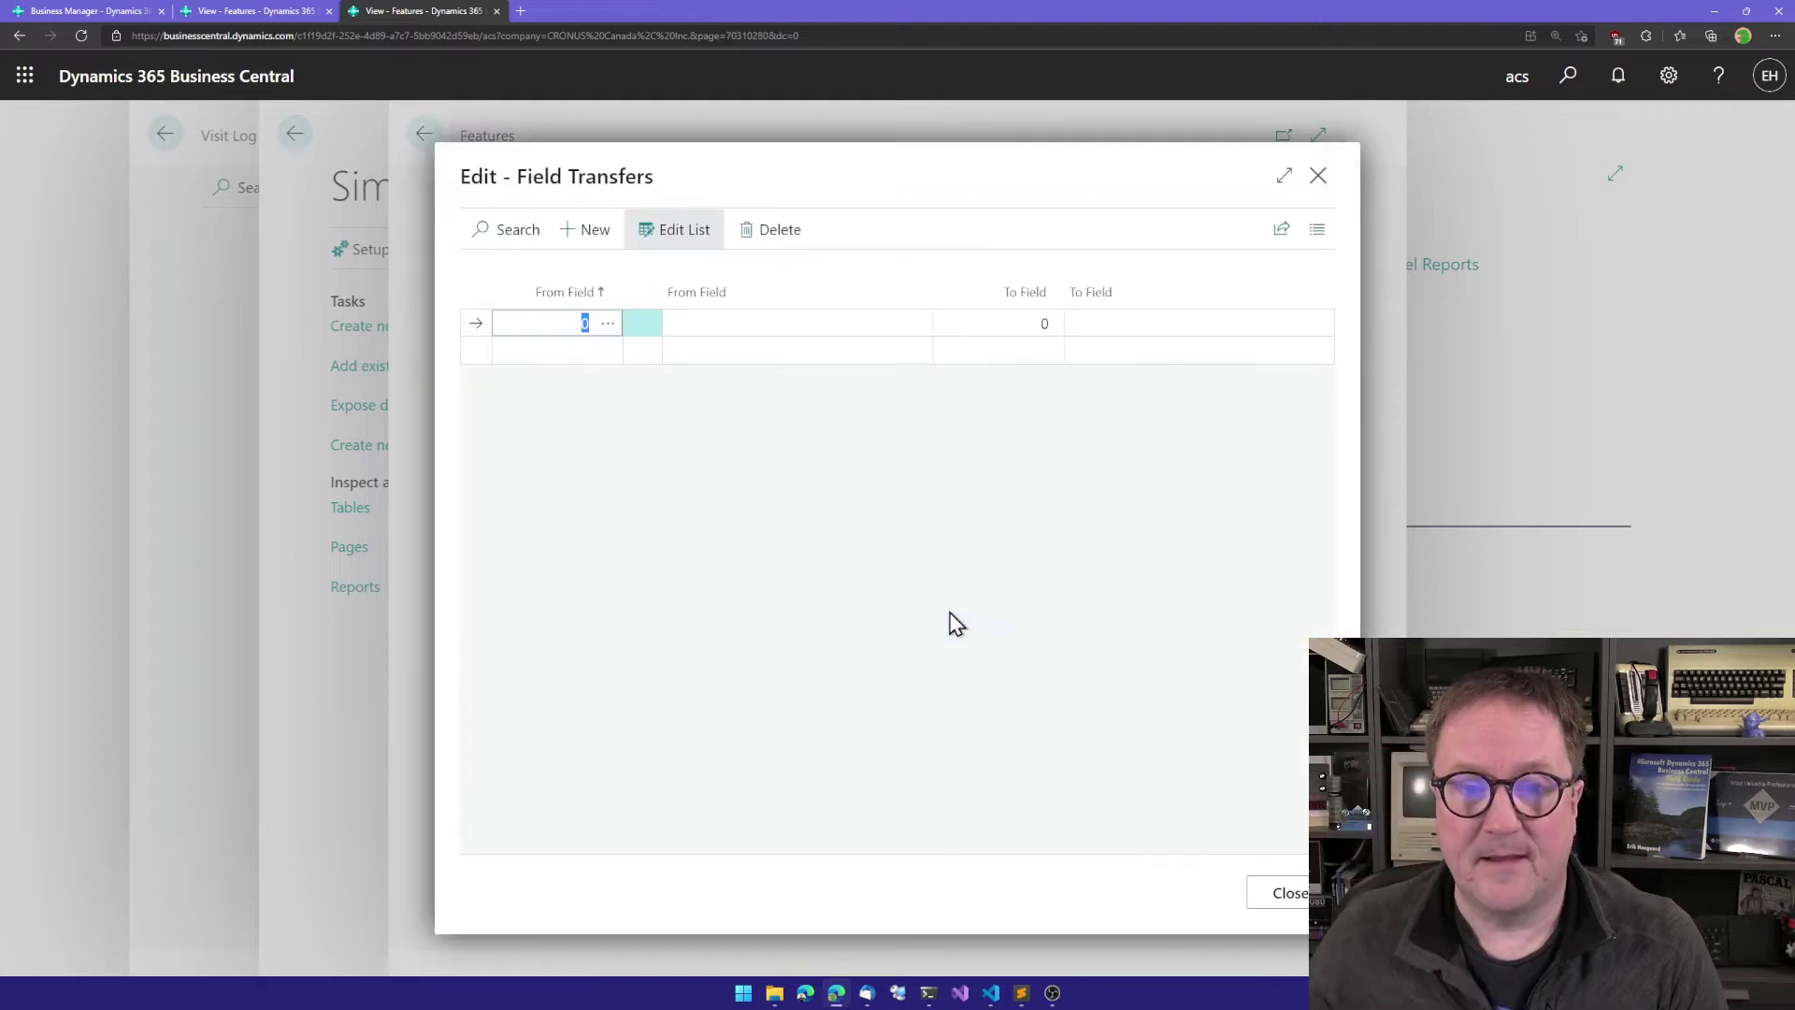
pyautogui.click(608, 324)
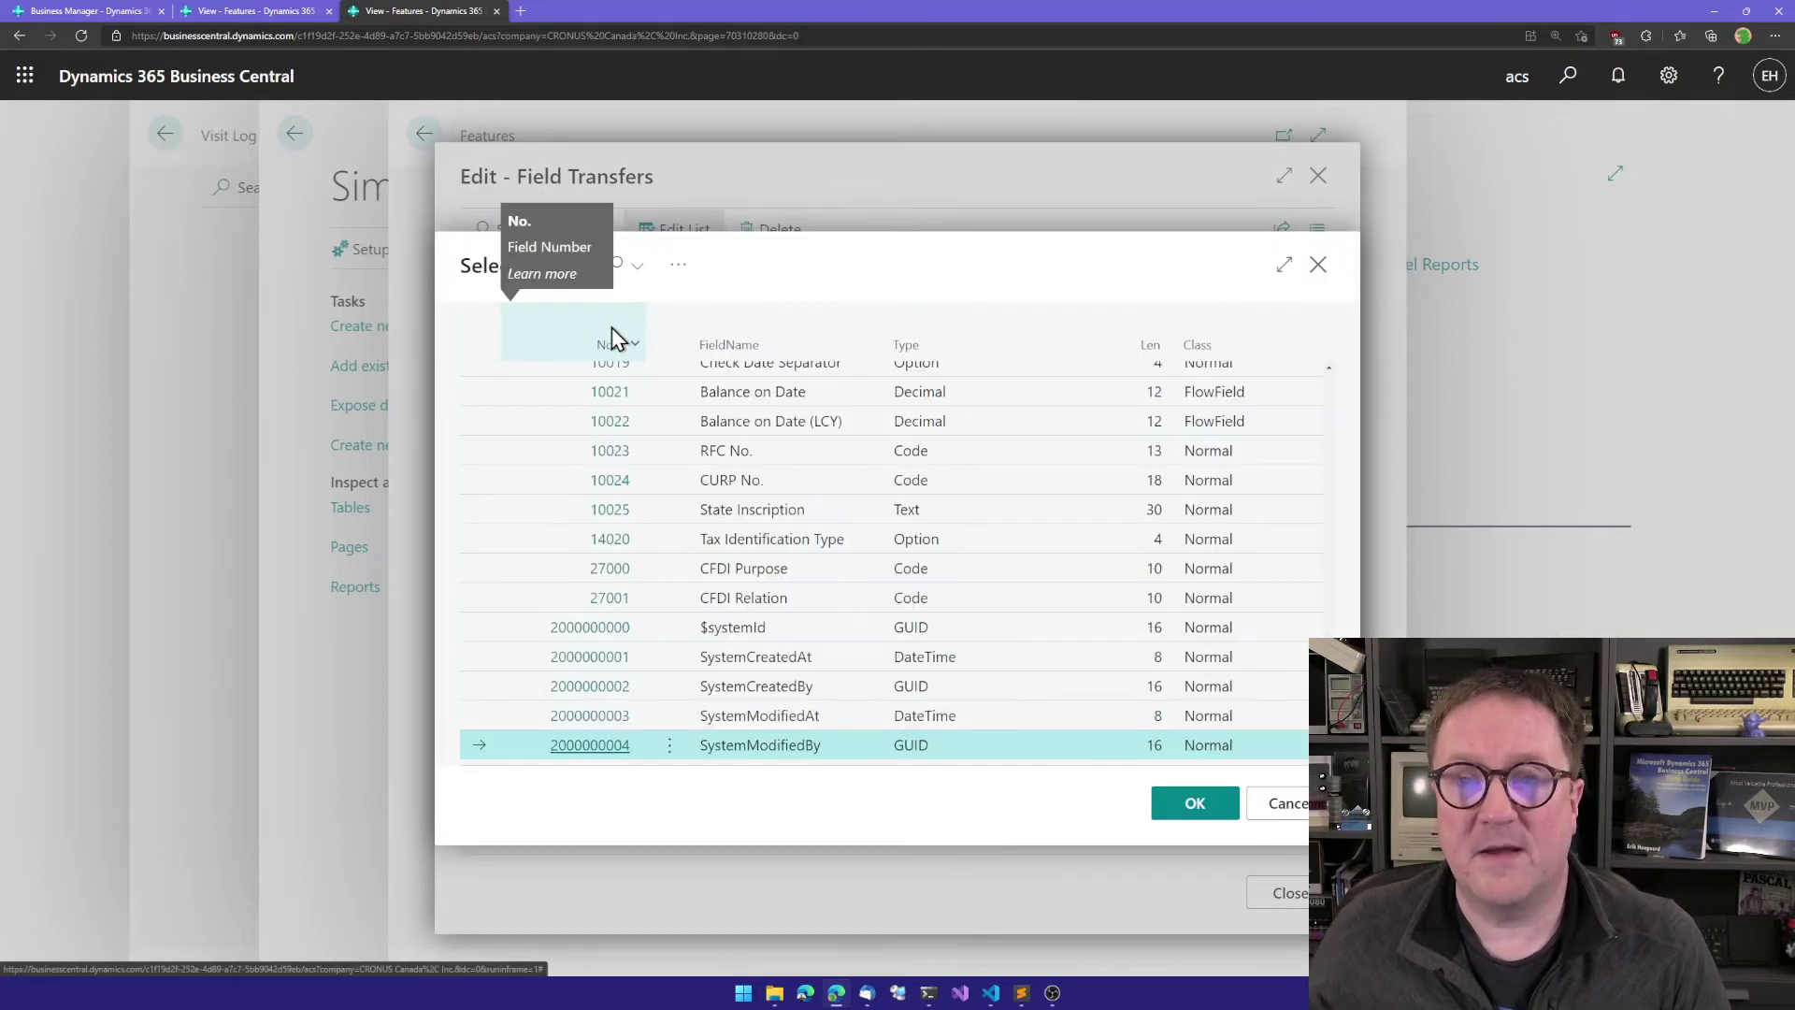
pyautogui.click(611, 328)
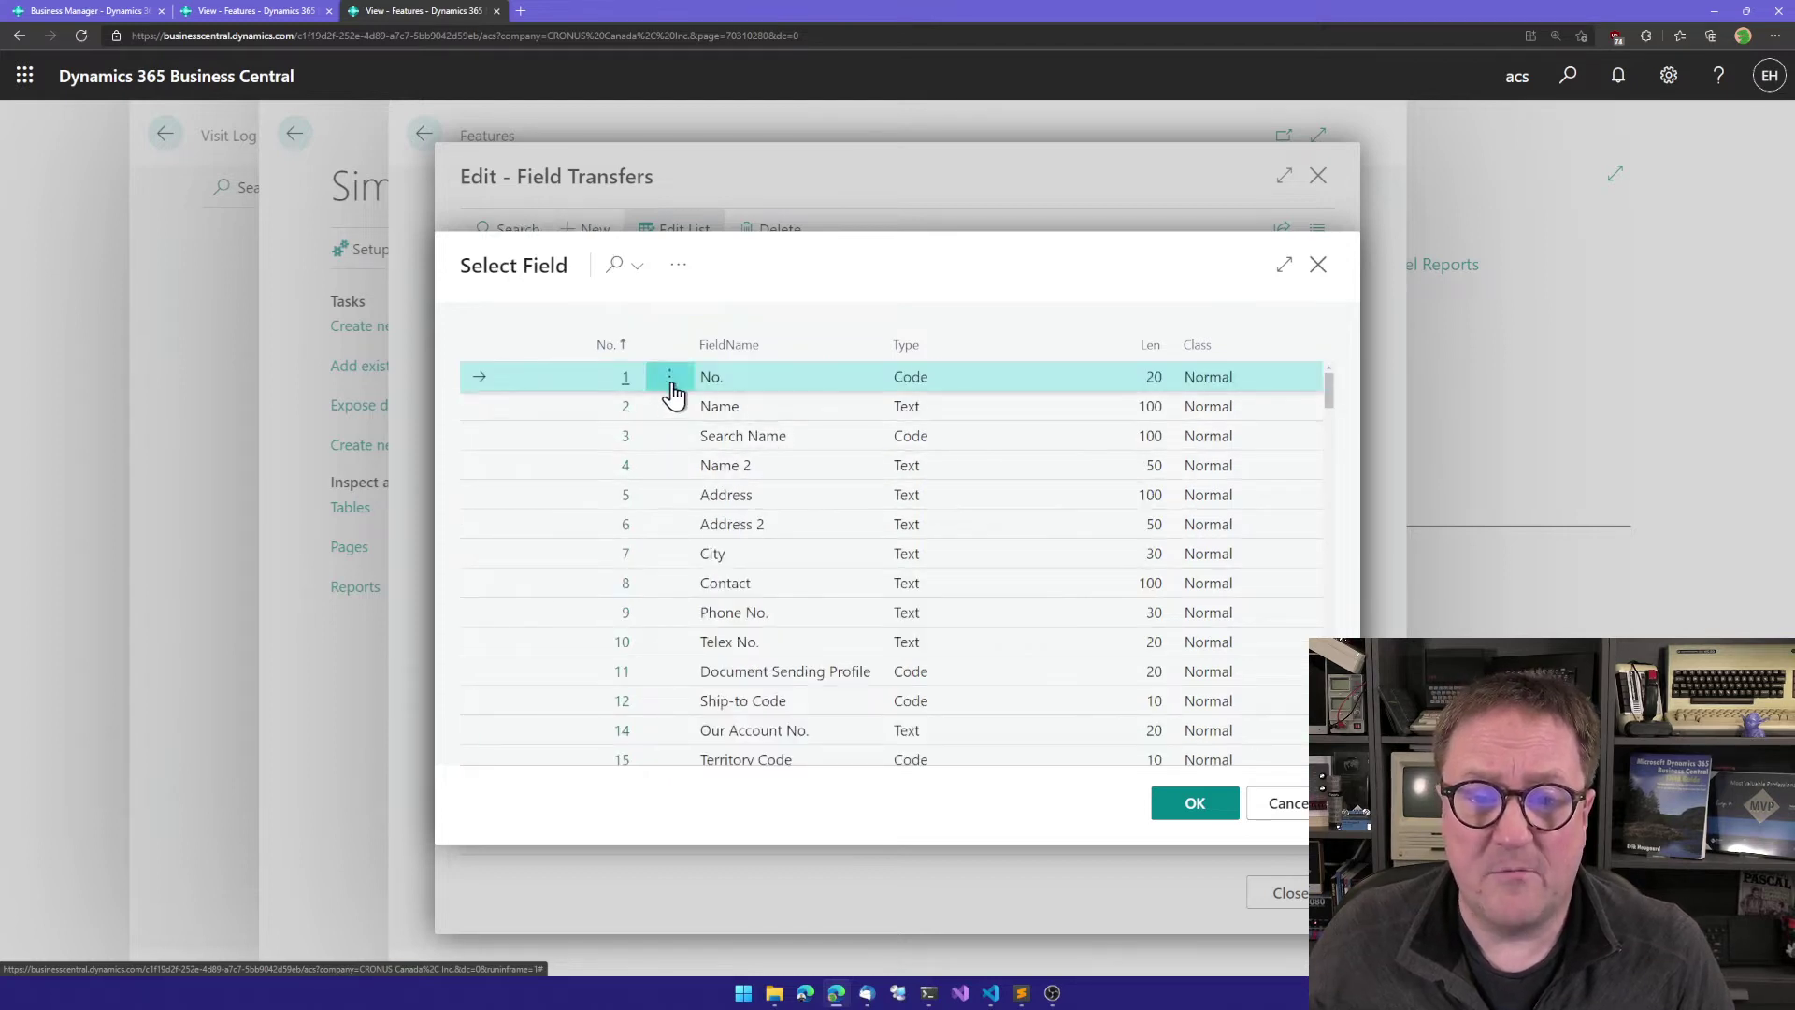
pyautogui.click(718, 403)
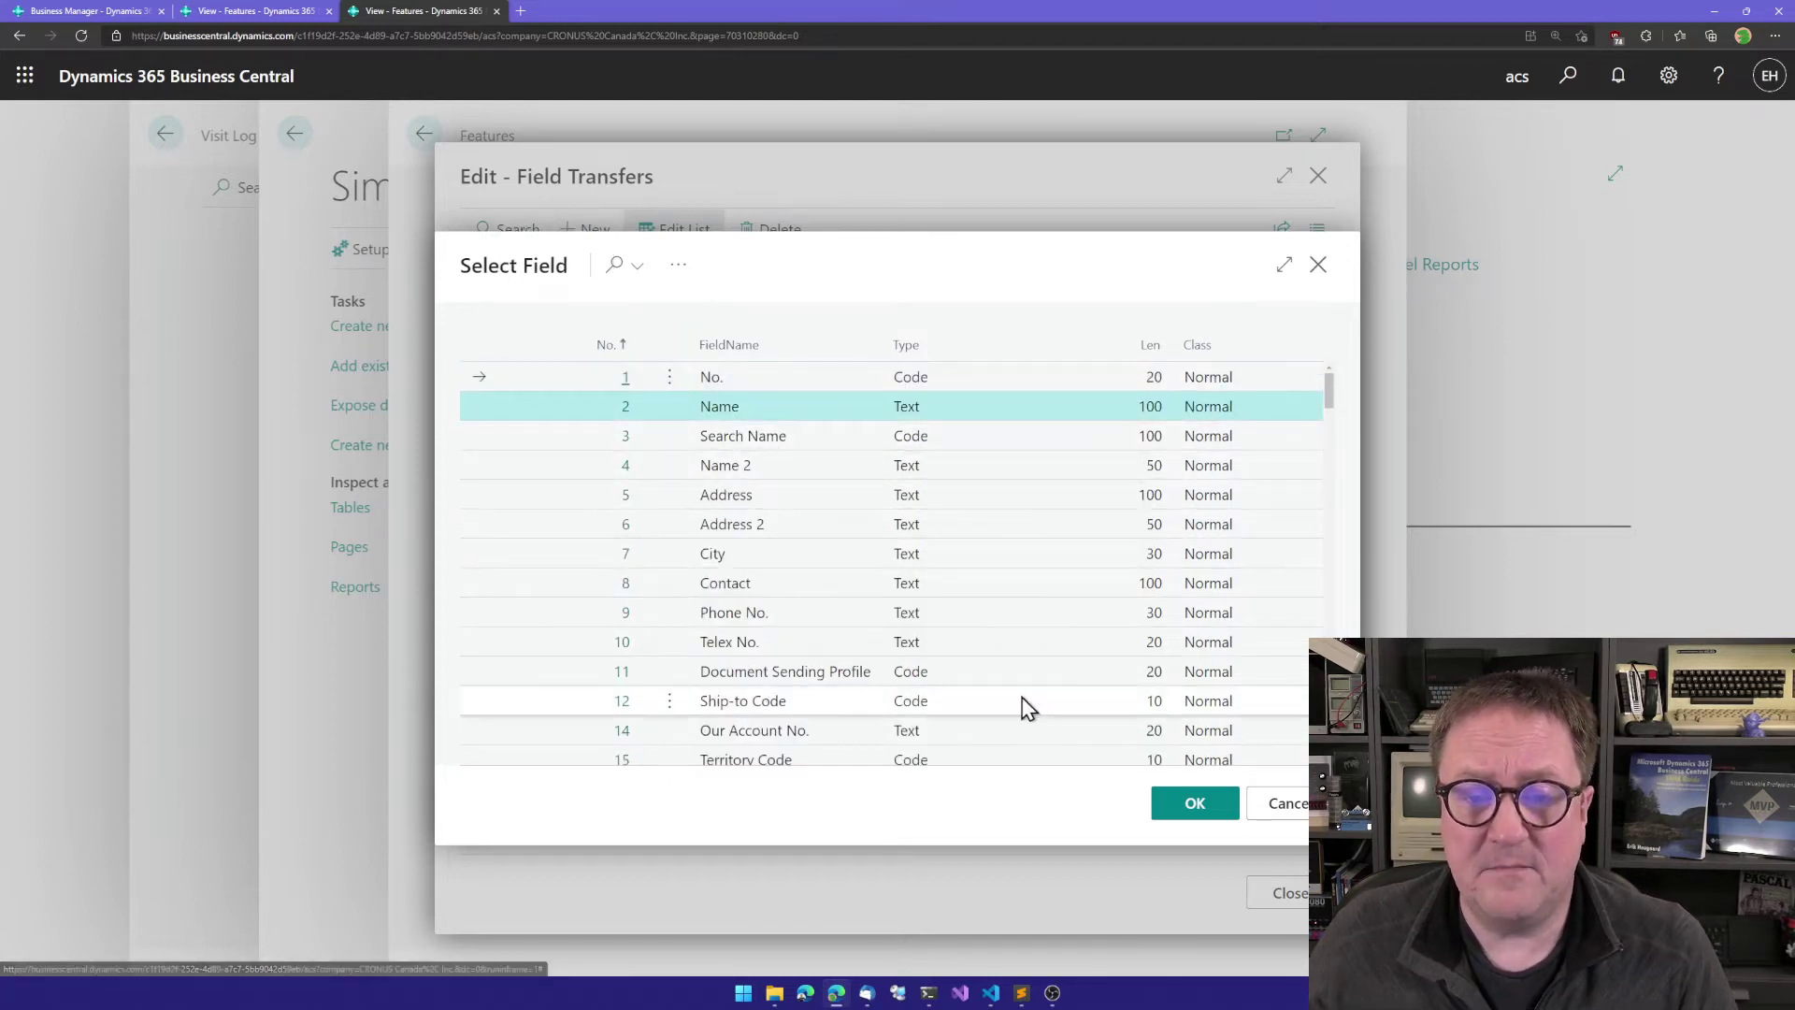
pyautogui.click(1196, 802)
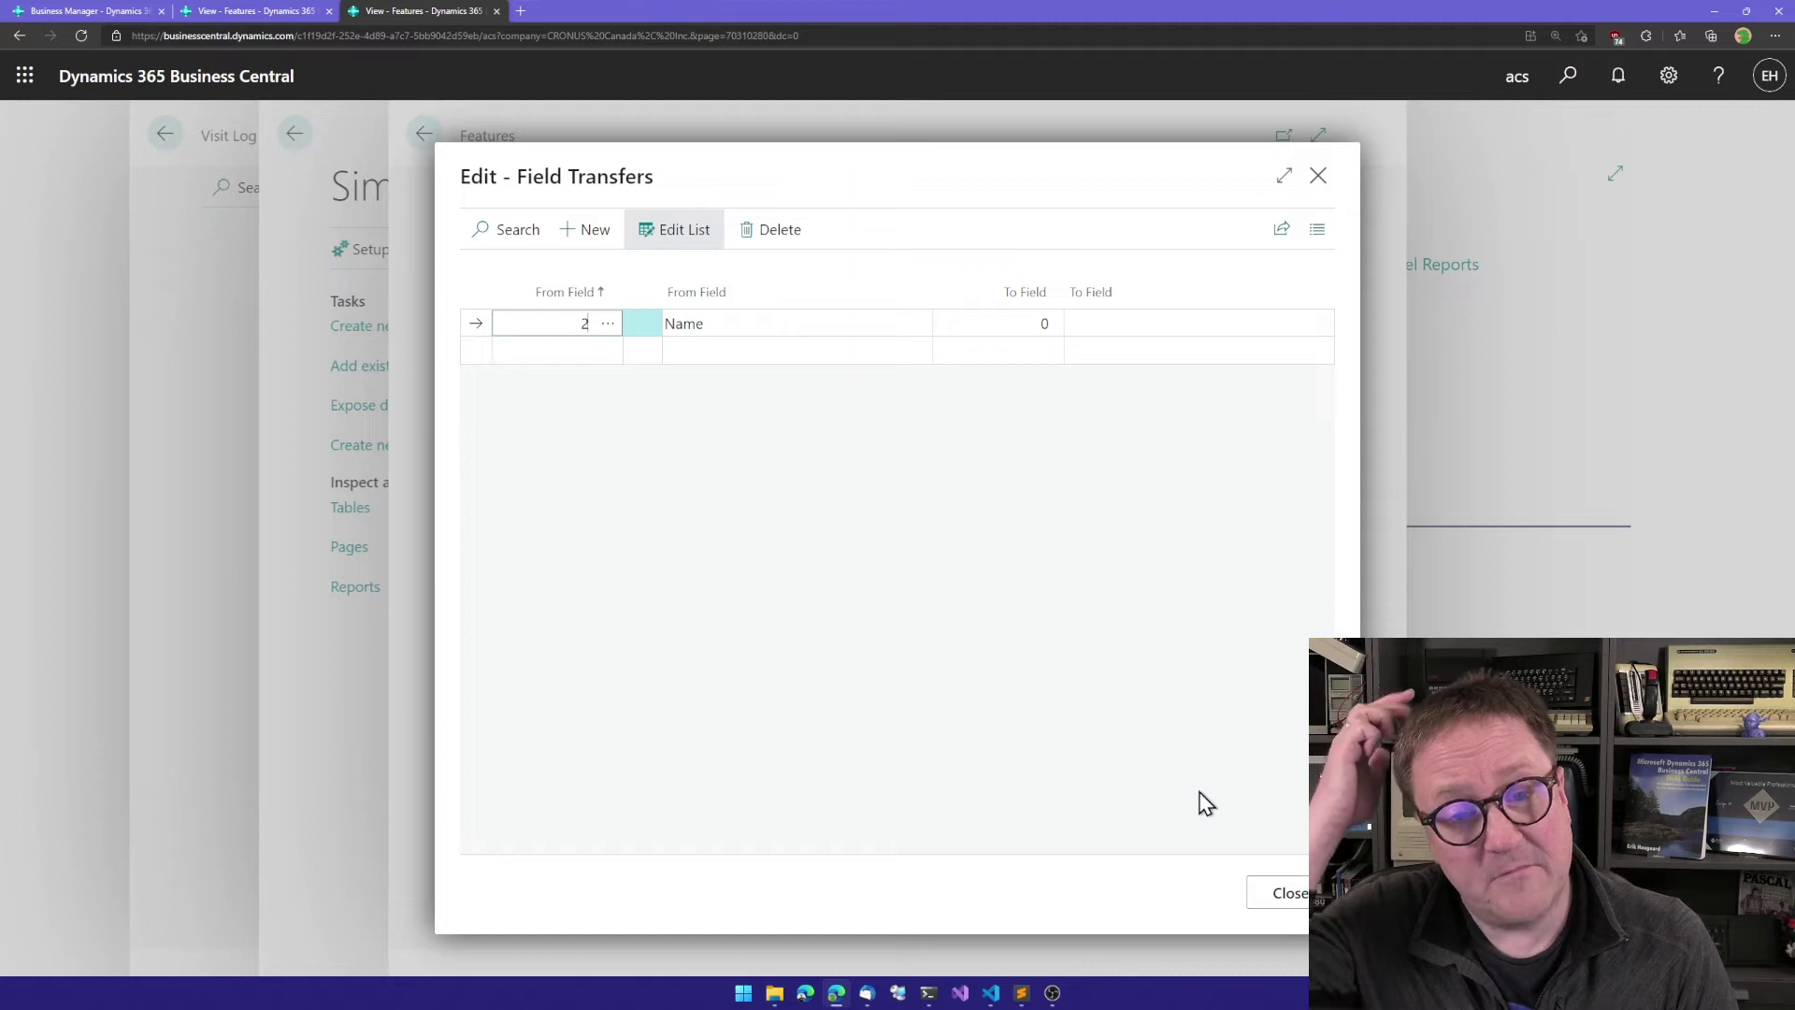
pyautogui.press('Tab')
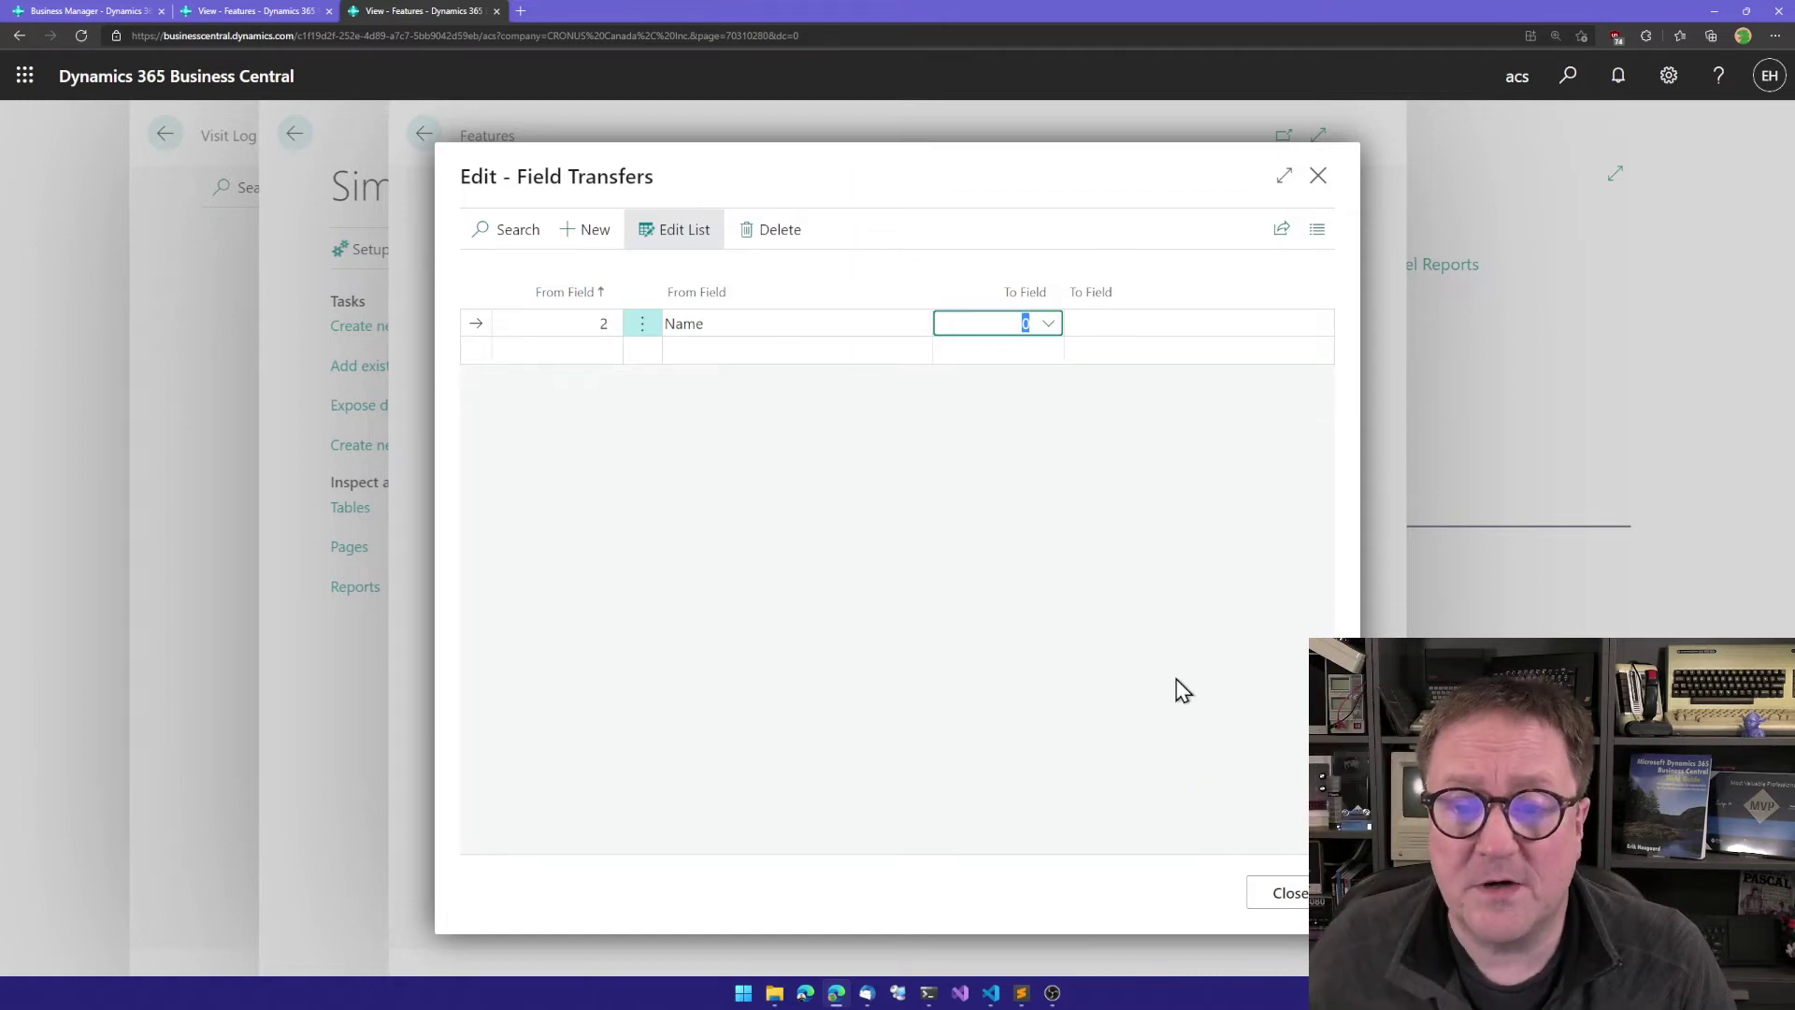
pyautogui.click(1048, 325)
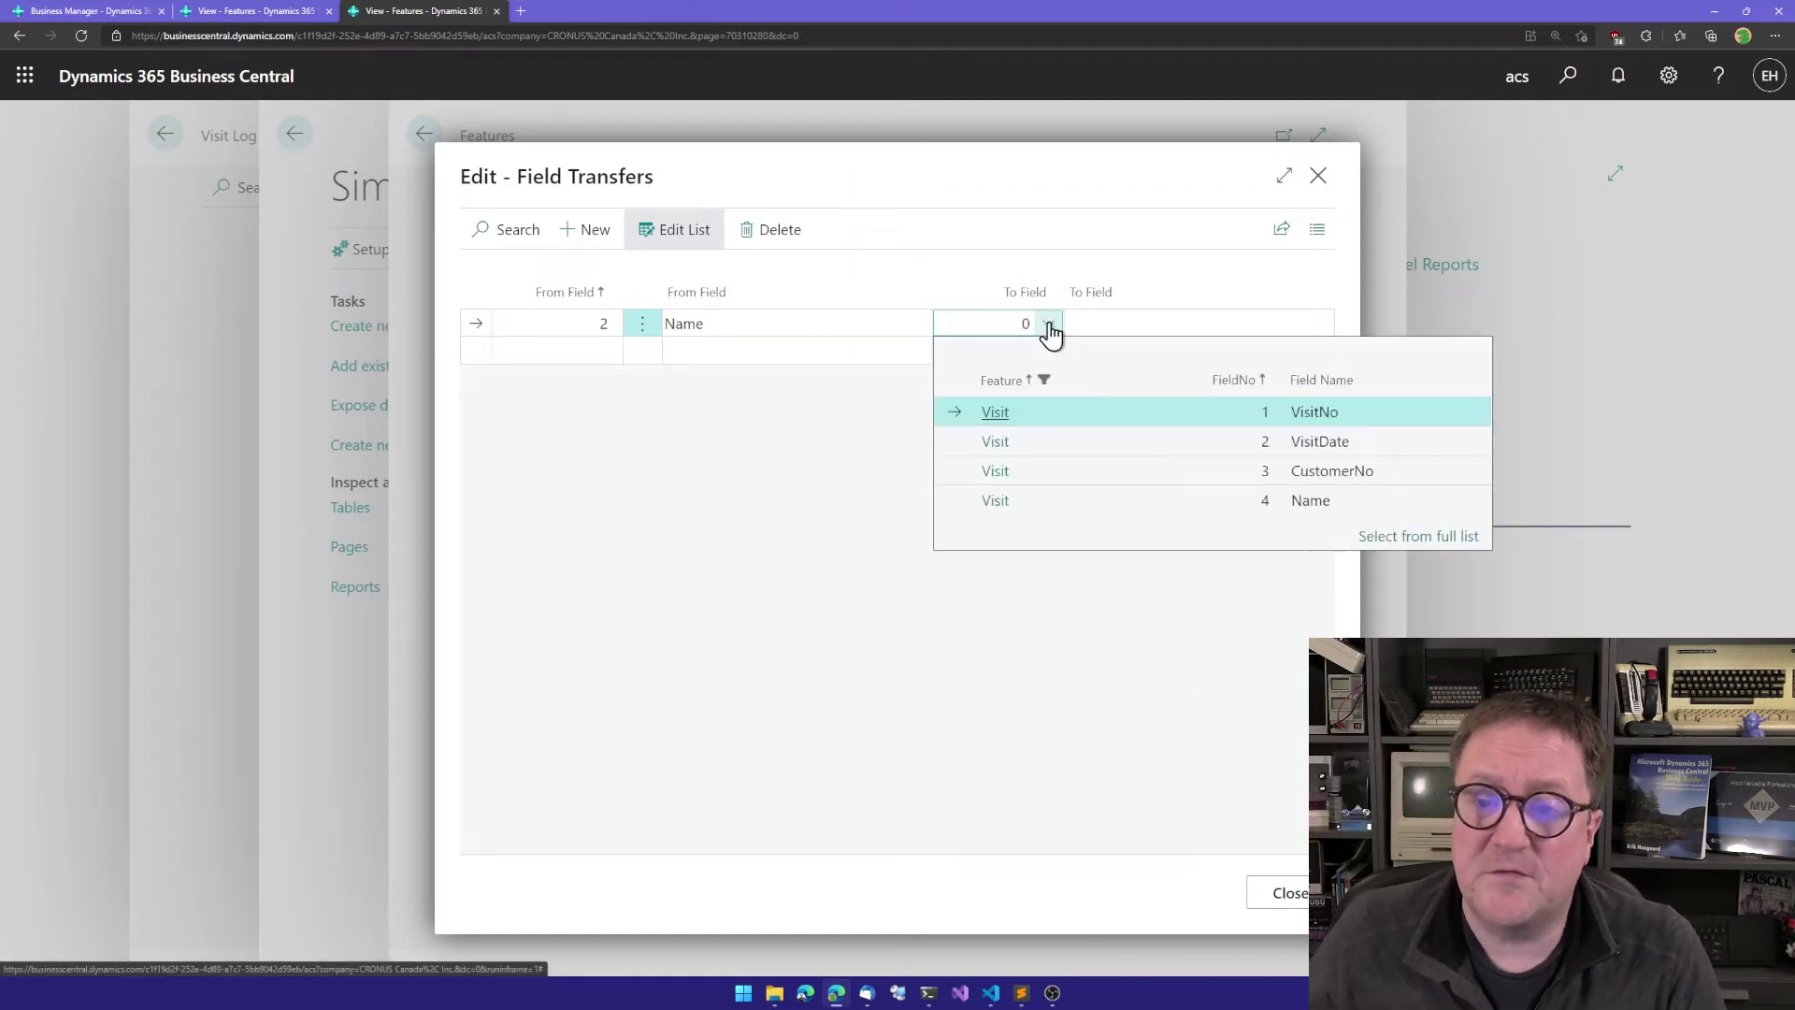
pyautogui.click(999, 498)
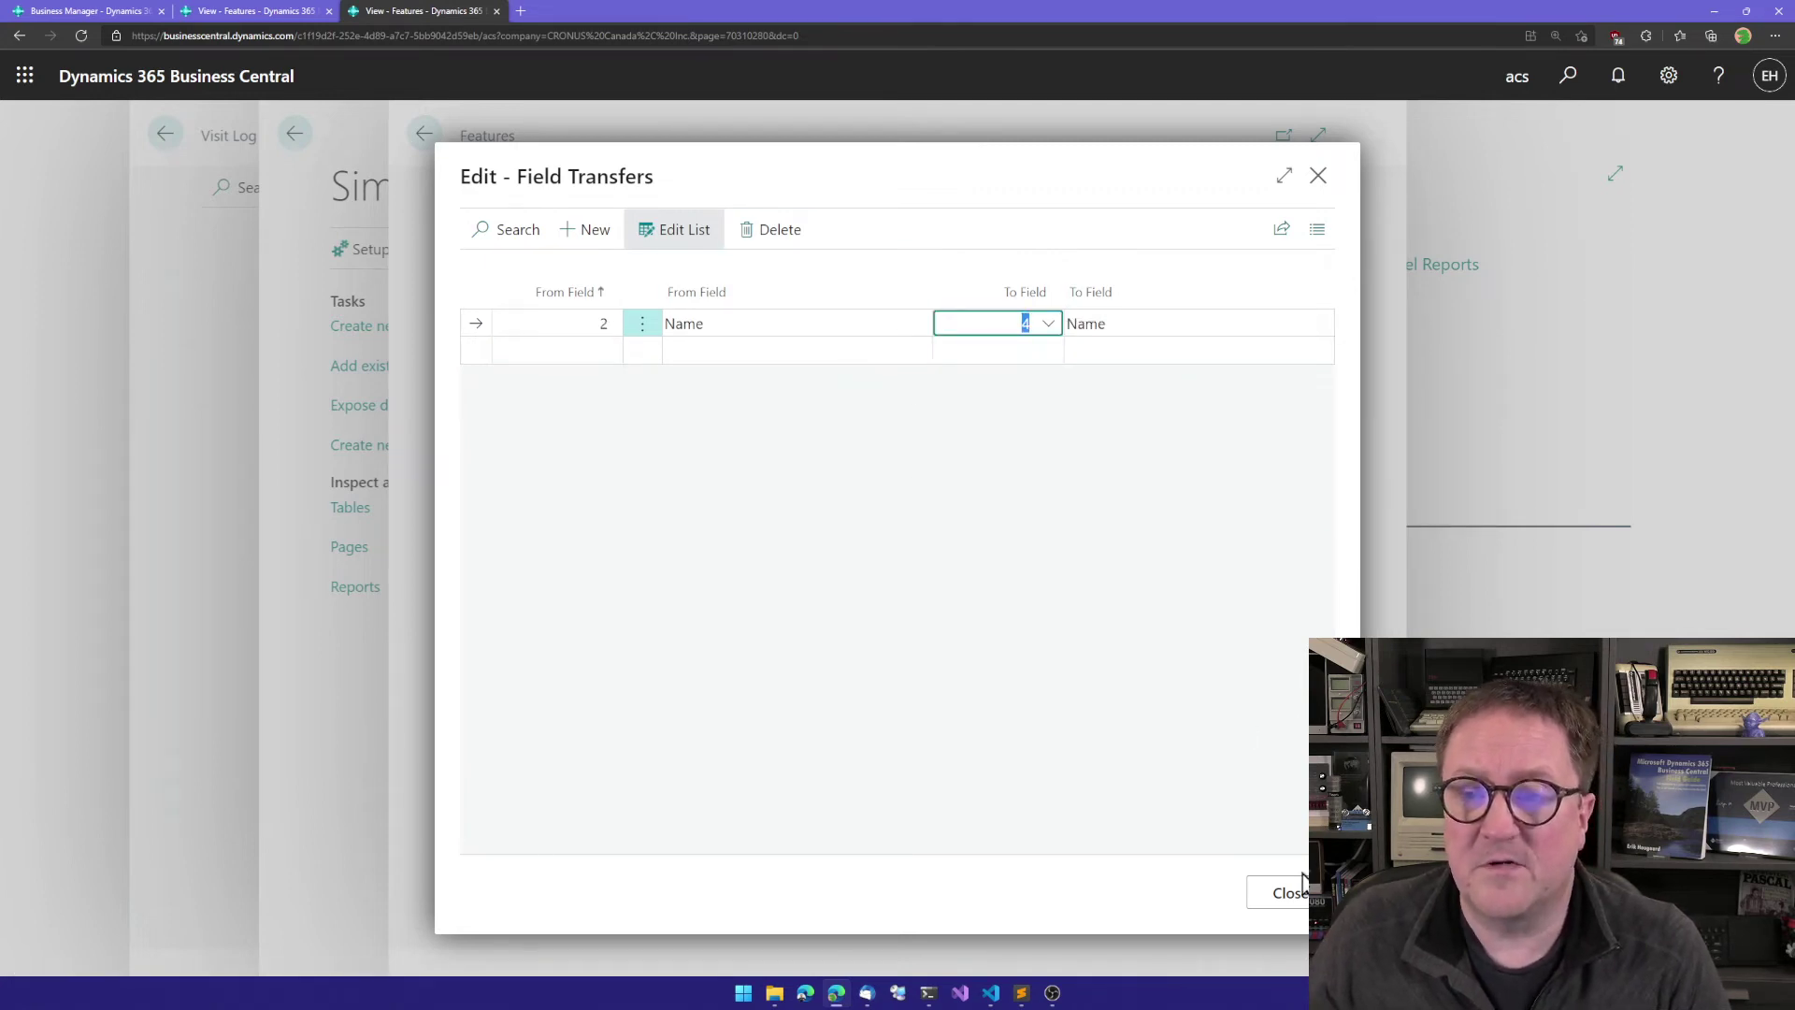
pyautogui.click(1284, 903)
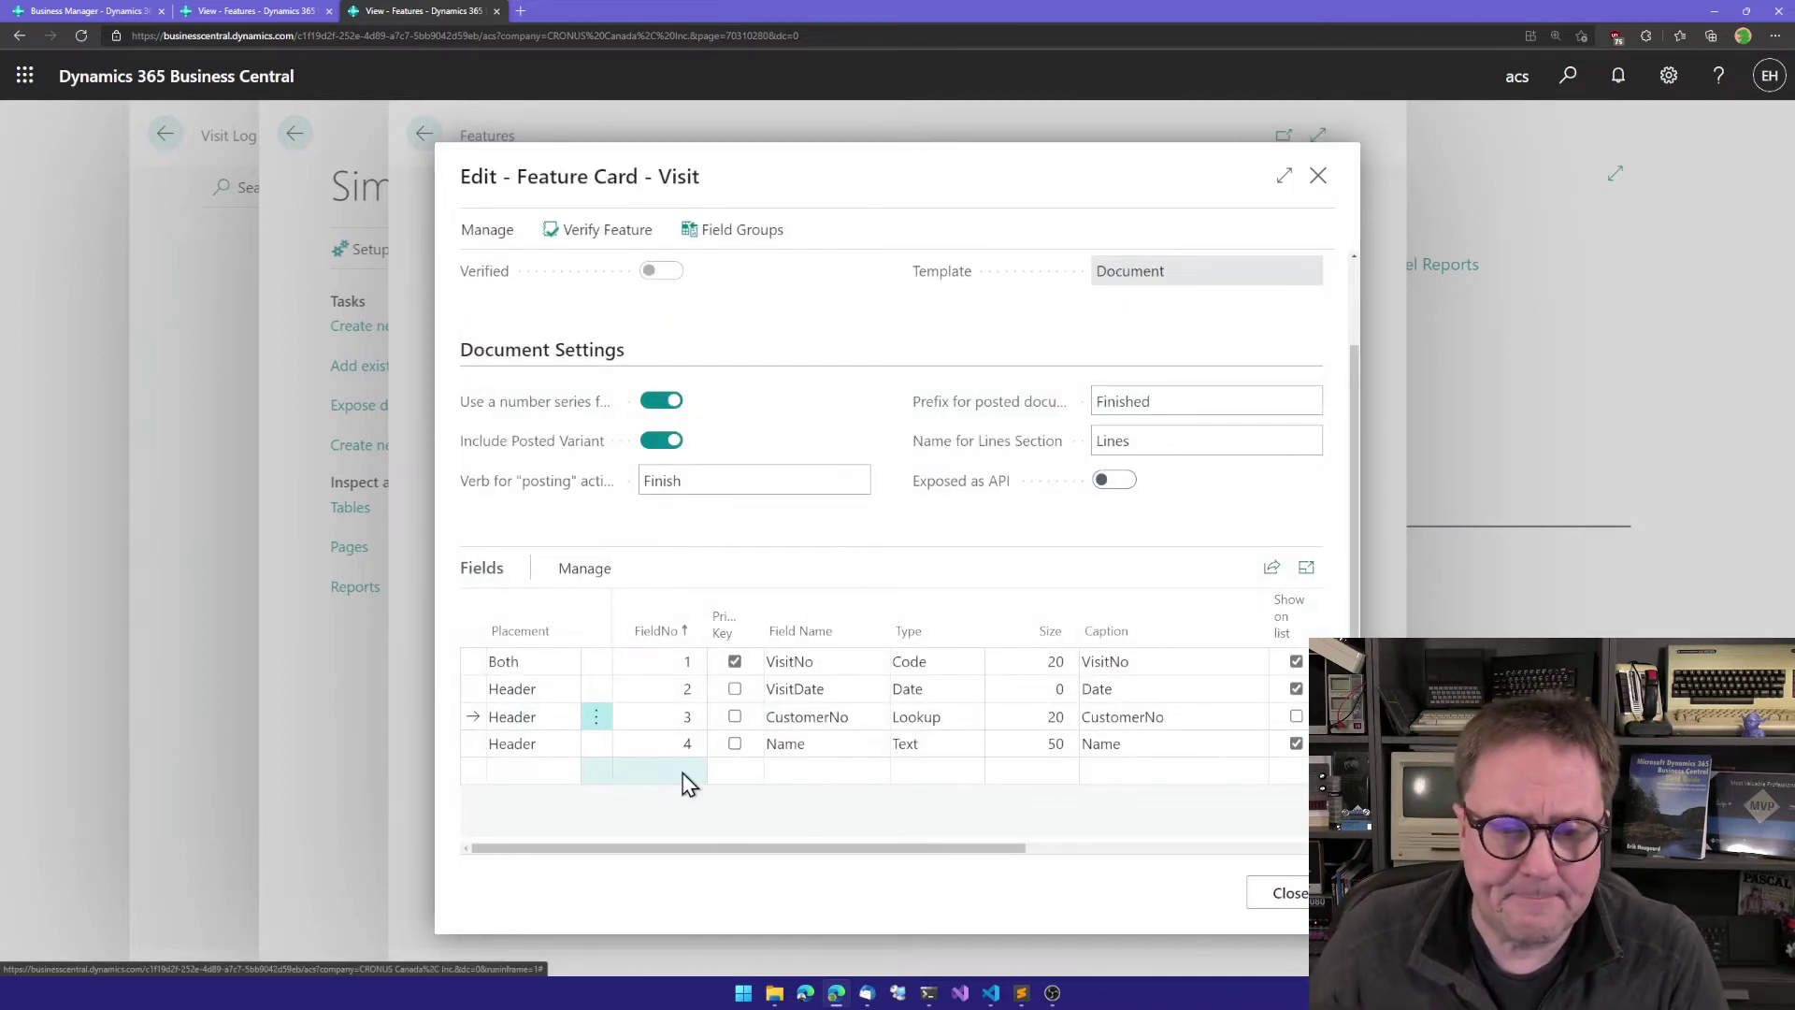
# Step: Add a new Line-placed field with number 5
pyautogui.click(542, 778)
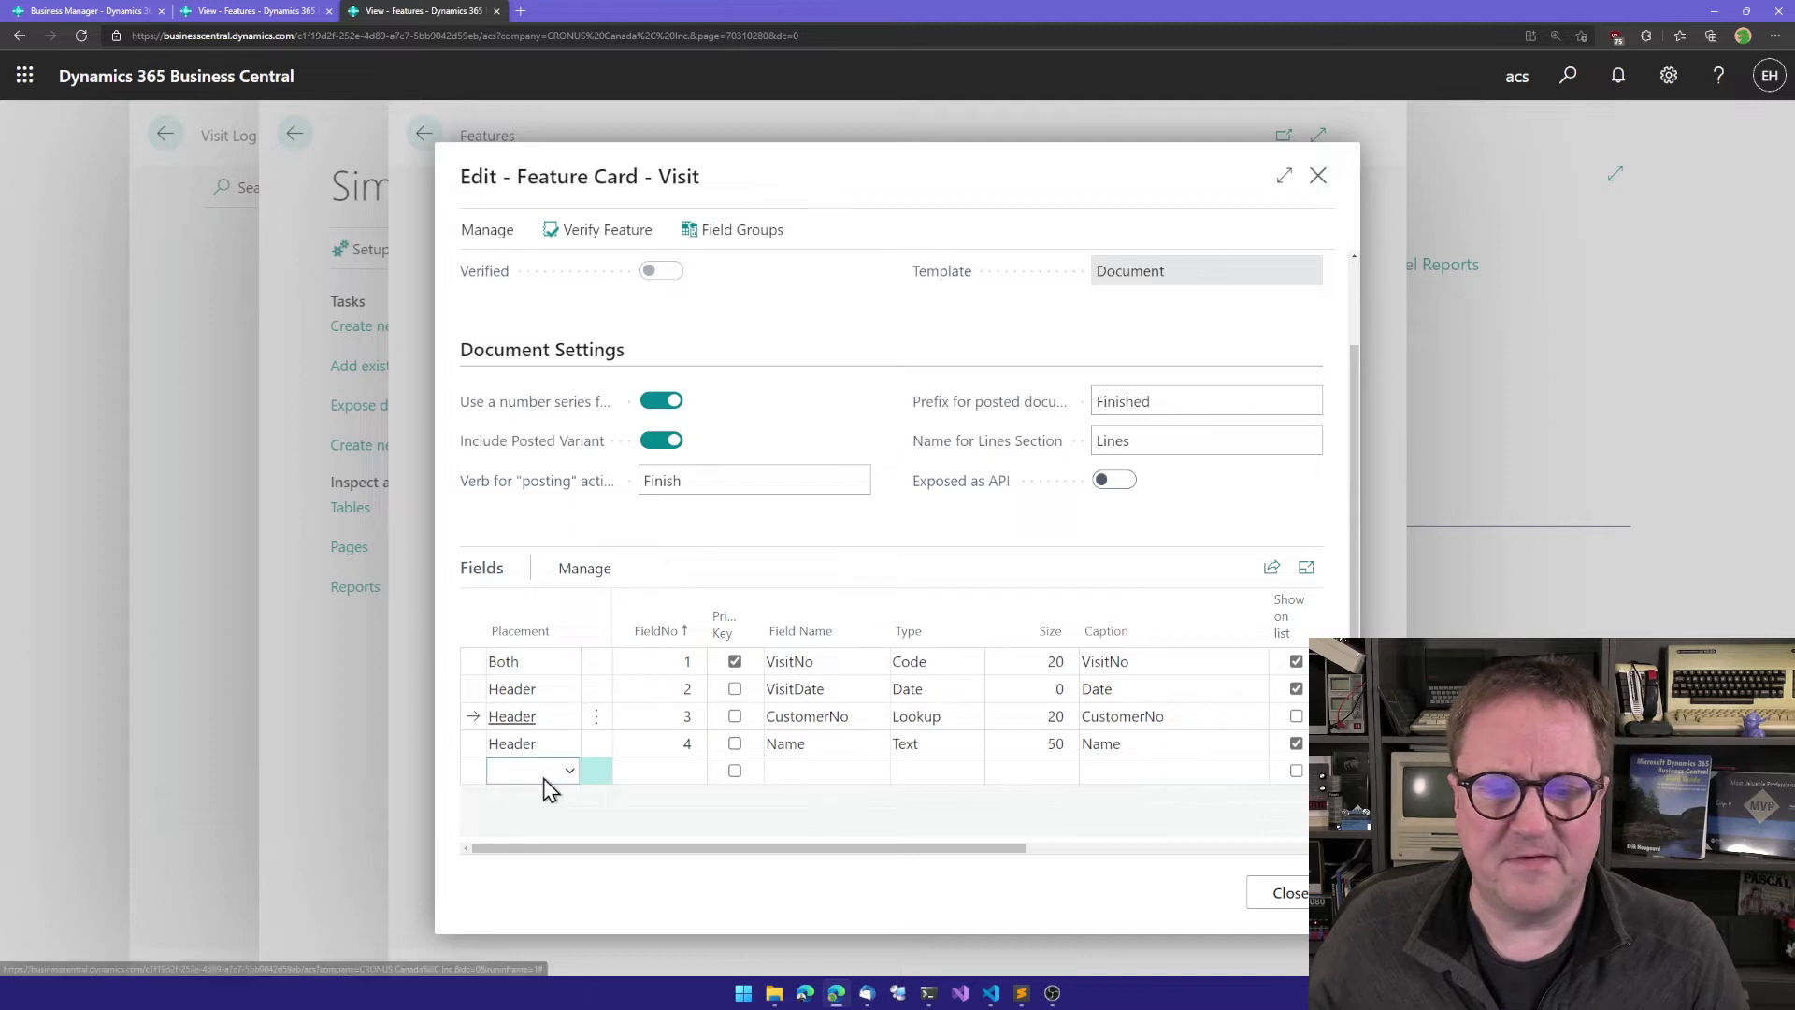
pyautogui.click(542, 778)
pyautogui.click(549, 836)
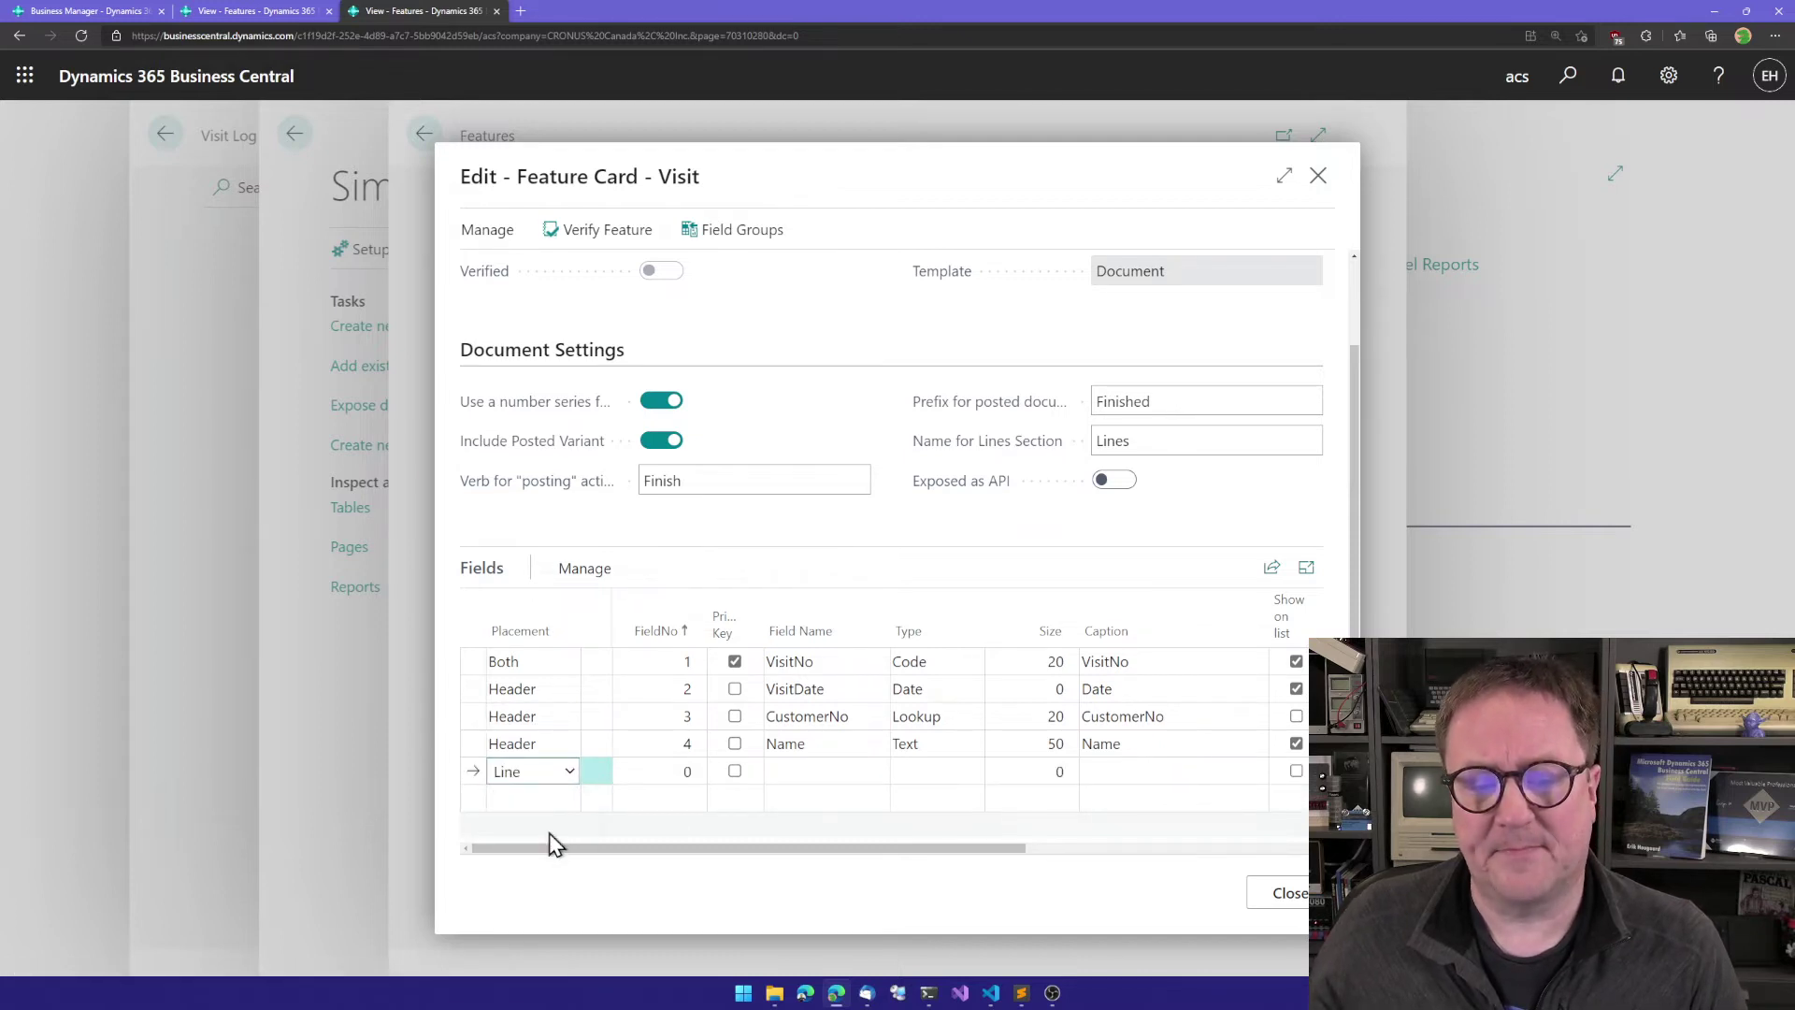
pyautogui.press('Tab')
pyautogui.write('5')
pyautogui.press('Tab')
# Step: Name field 5 Description with type Text and size 100
pyautogui.write('D')
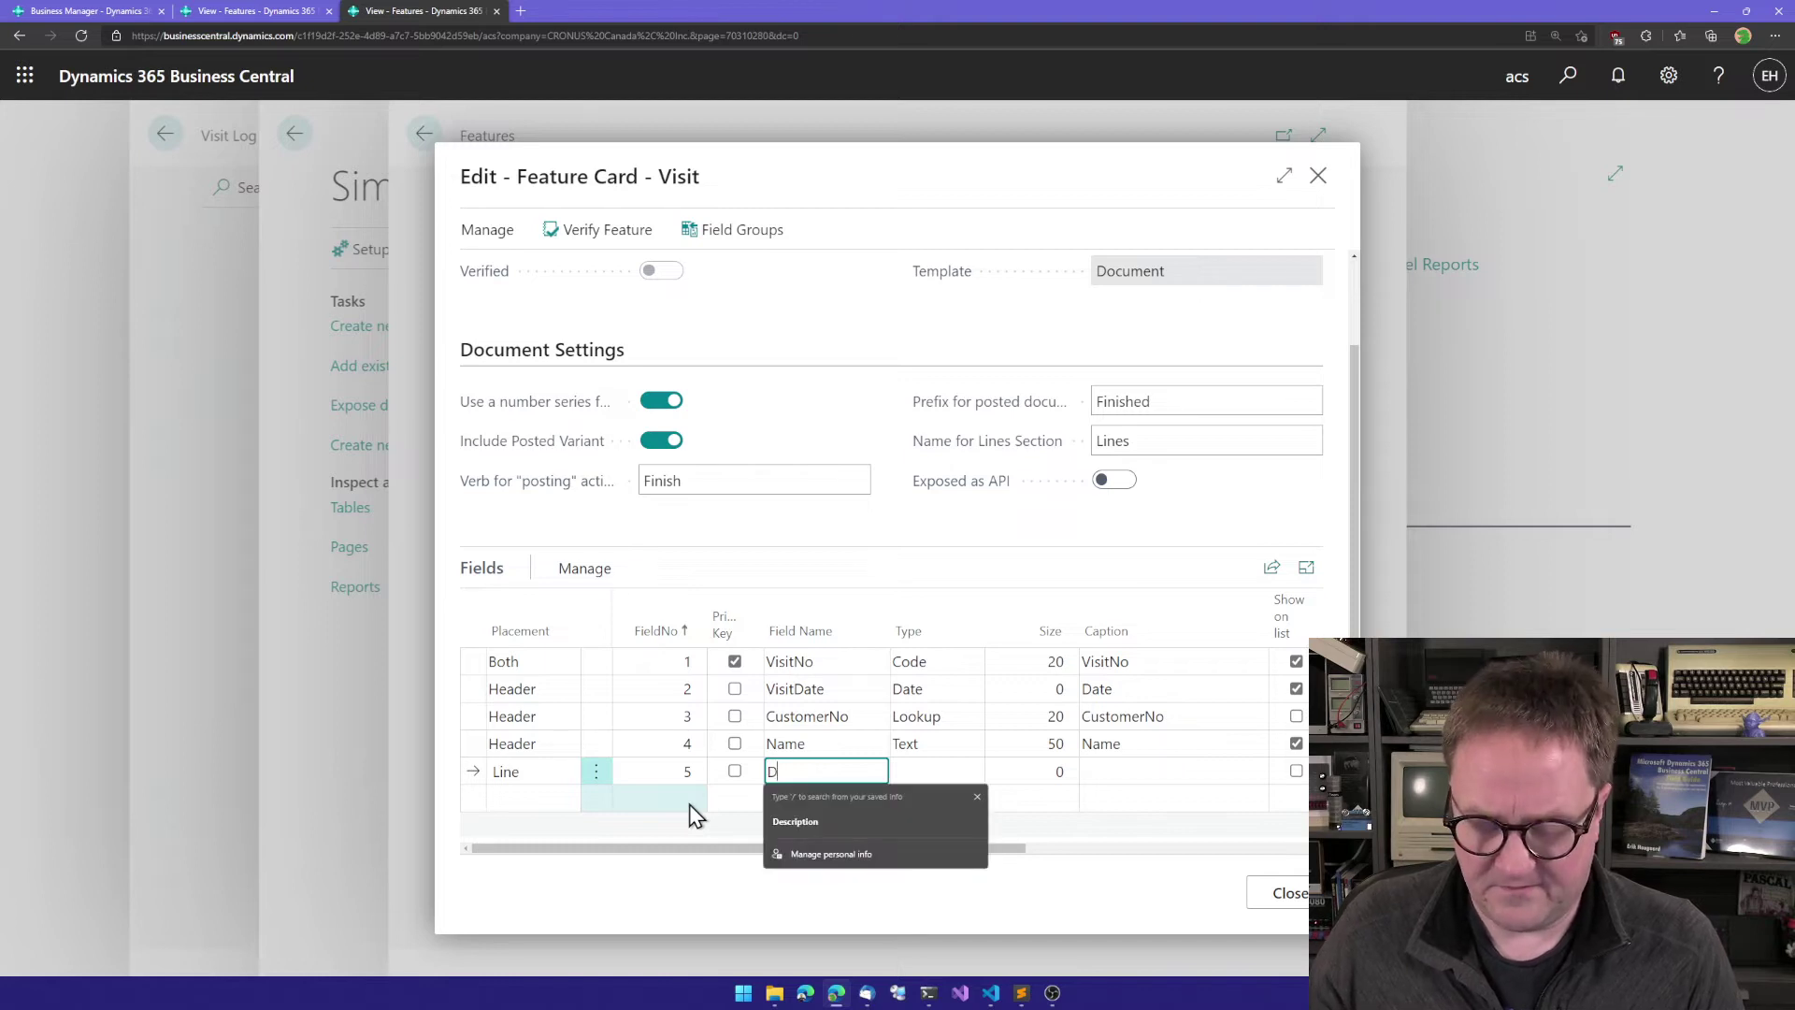
pyautogui.write('e')
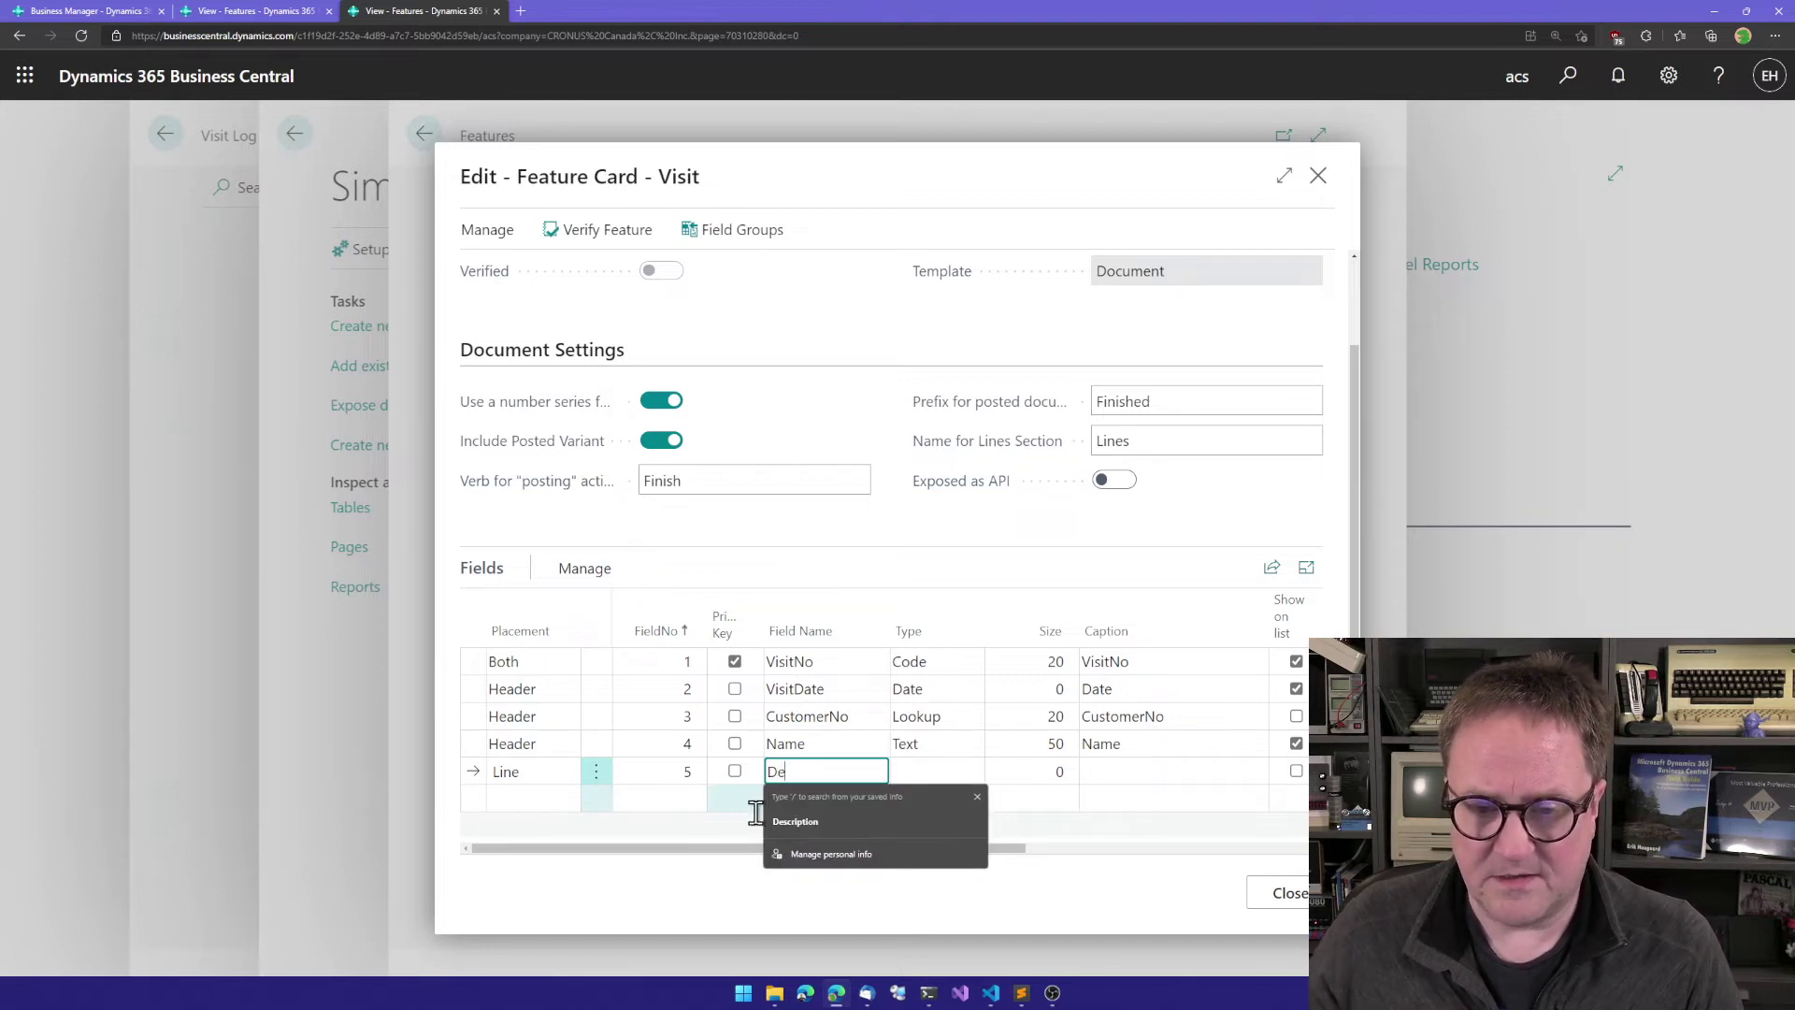
pyautogui.click(797, 828)
pyautogui.press('Tab')
pyautogui.press('t')
pyautogui.press('Tab')
pyautogui.write('100')
pyautogui.press('Tab')
pyautogui.press('Tab')
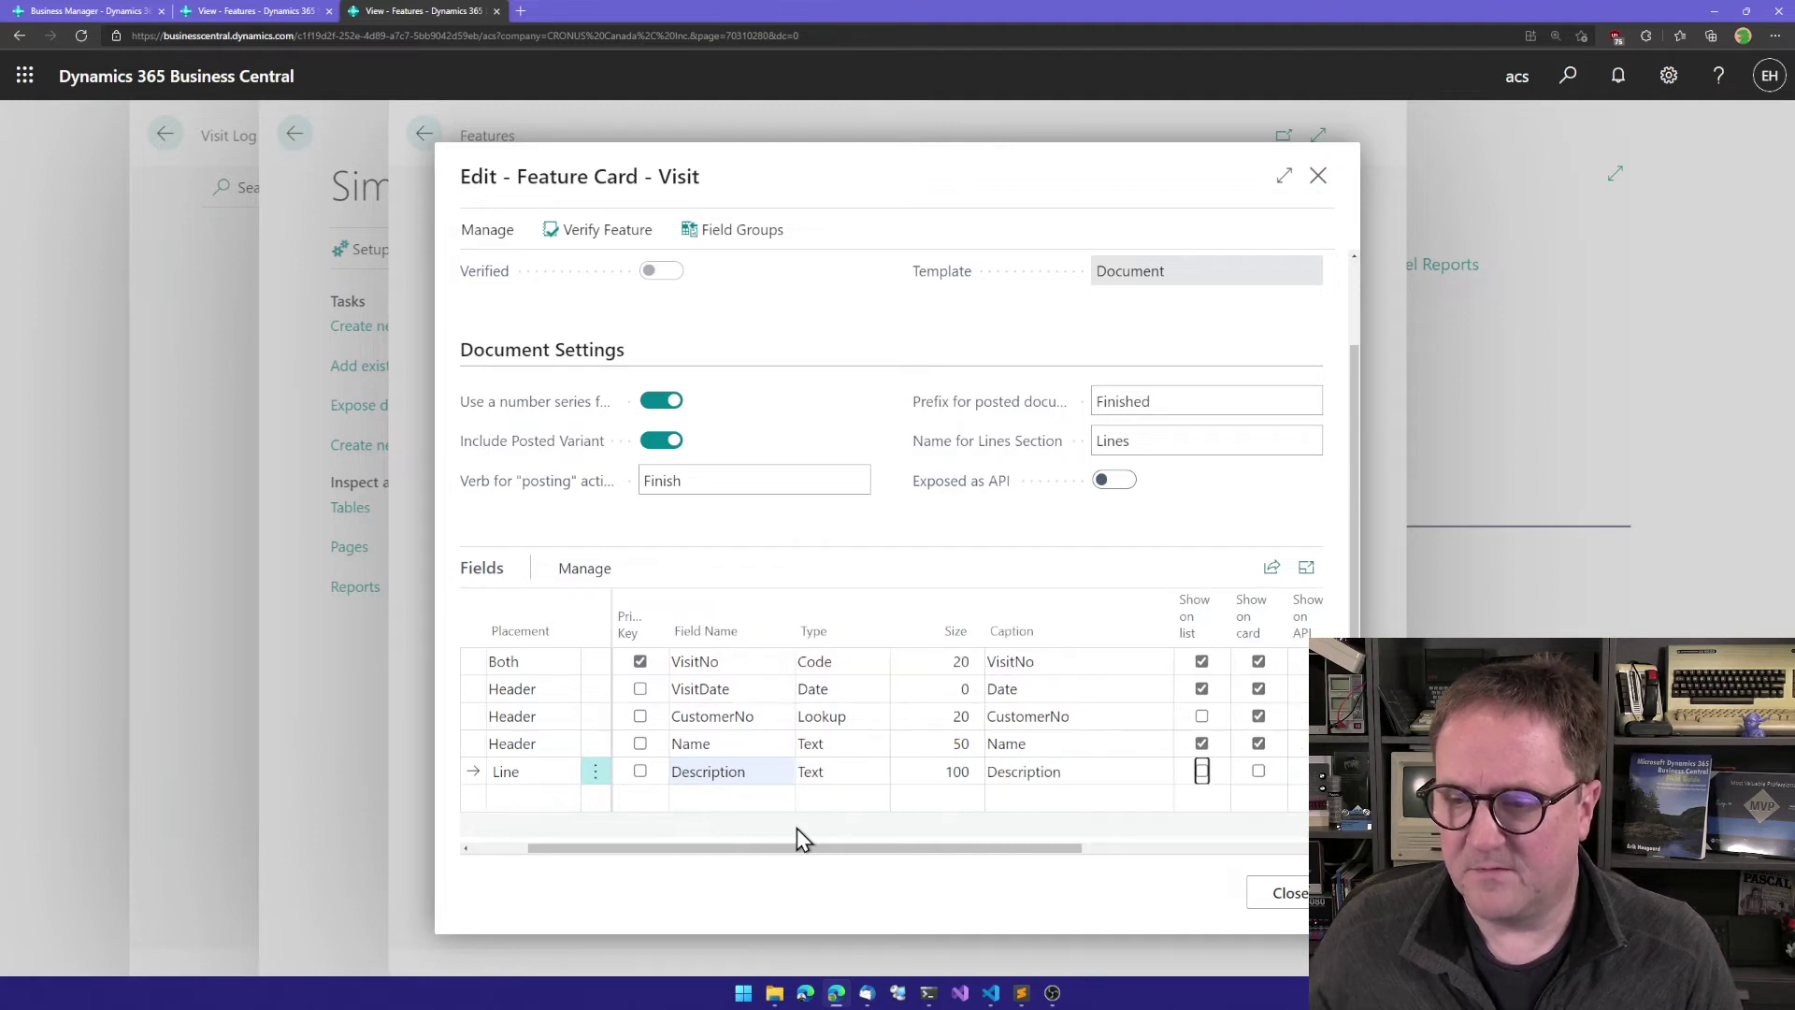
pyautogui.press('Tab')
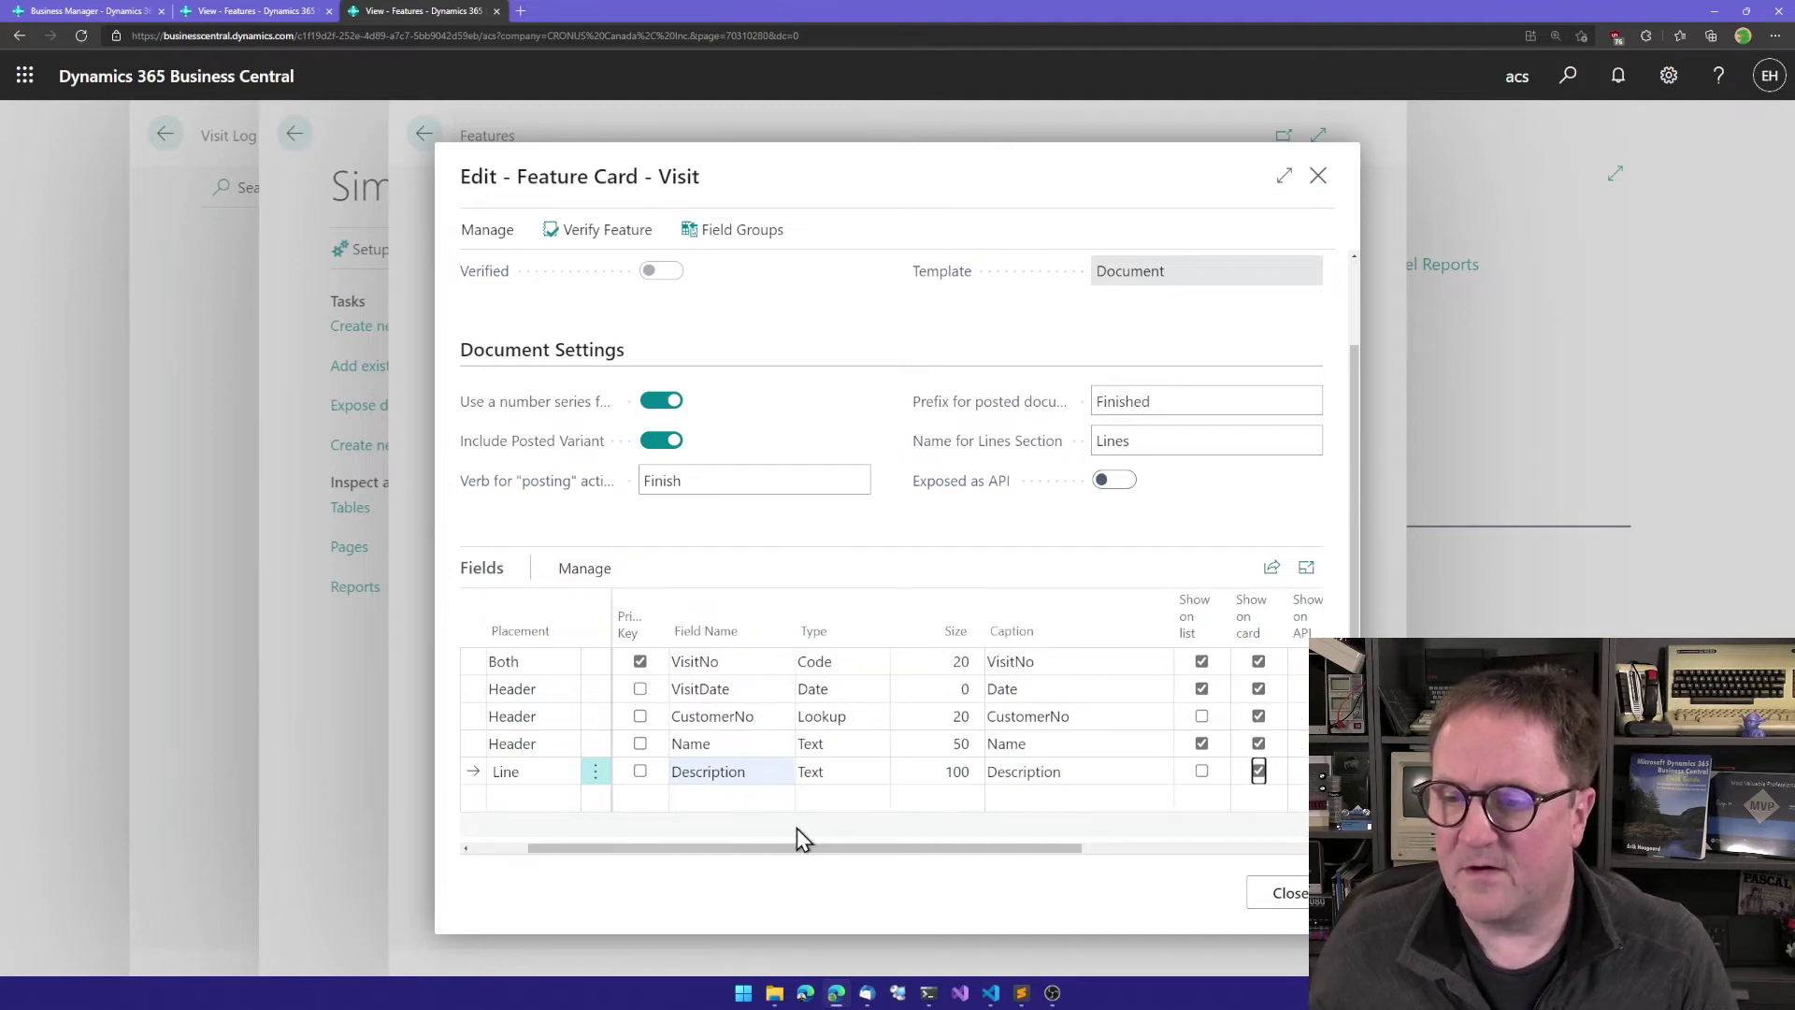
pyautogui.hotkey('shift', 'Tab')
pyautogui.hotkey('shift', 'Tab')
pyautogui.hotkey('shift', 'Tab')
pyautogui.hotkey('shift', 'Tab')
pyautogui.hotkey('shift', 'Tab')
pyautogui.hotkey('shift', 'Tab')
pyautogui.hotkey('shift', 'Tab')
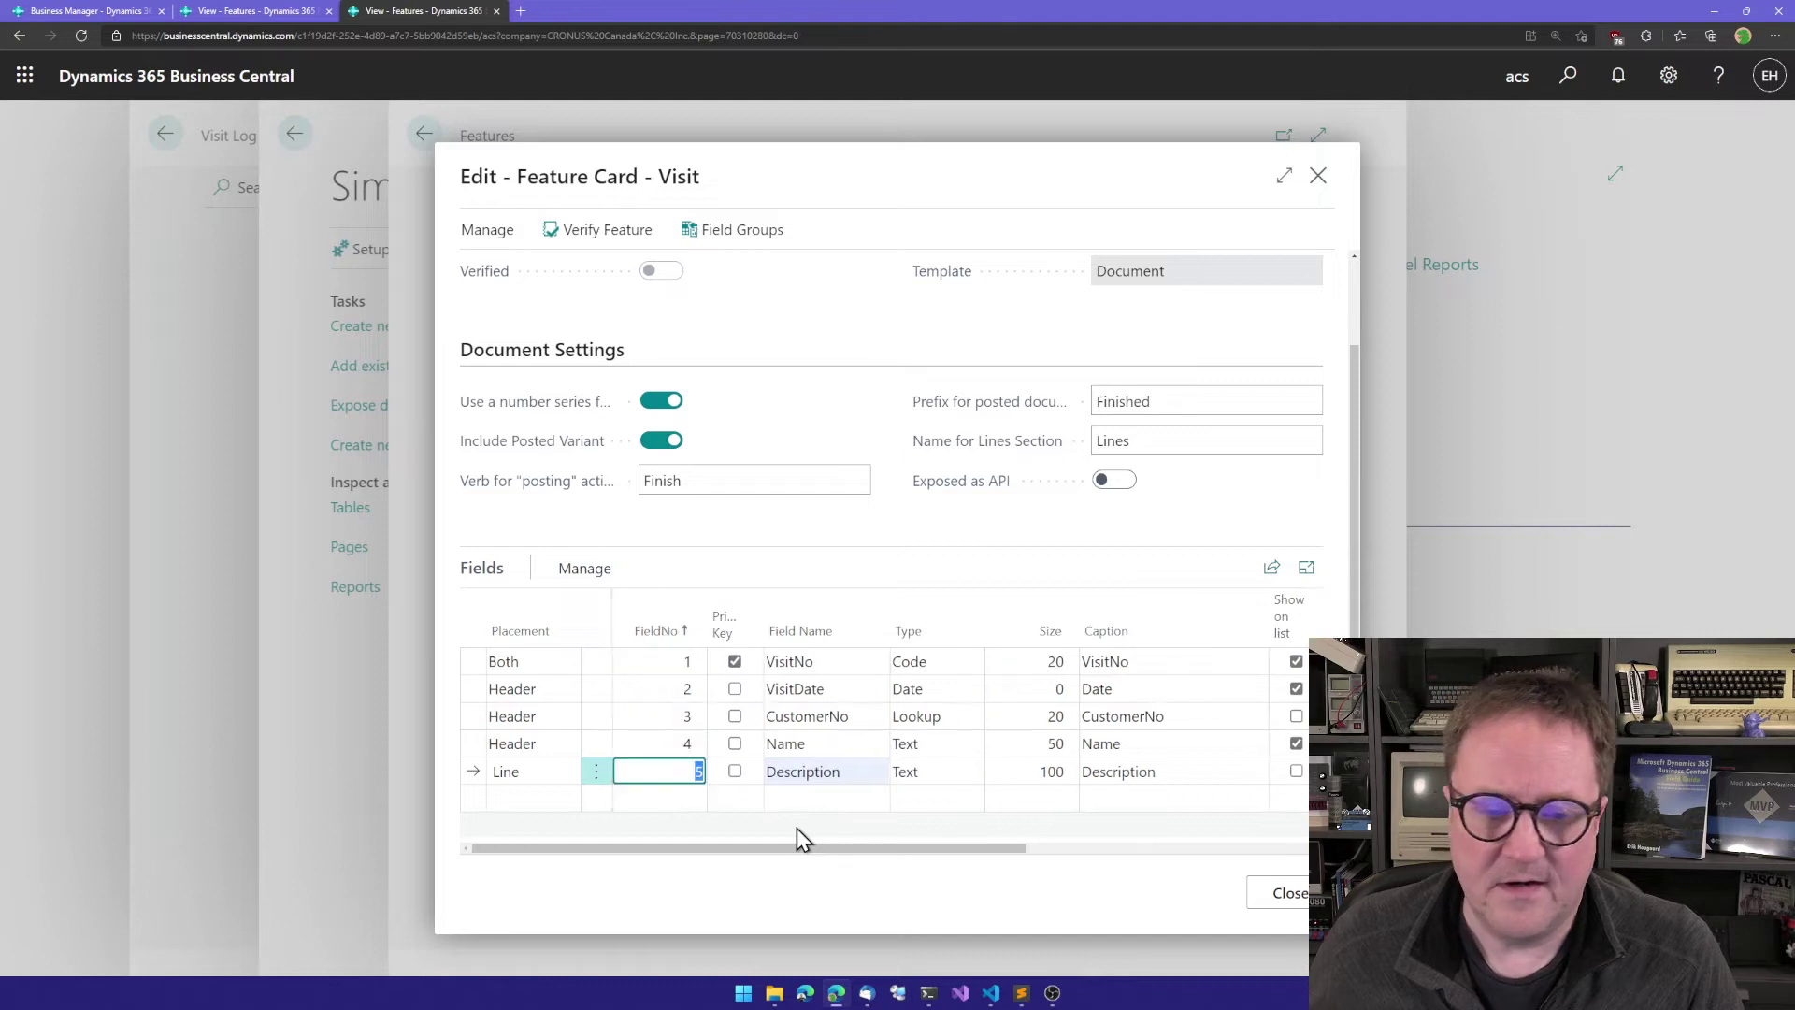
pyautogui.press('Down')
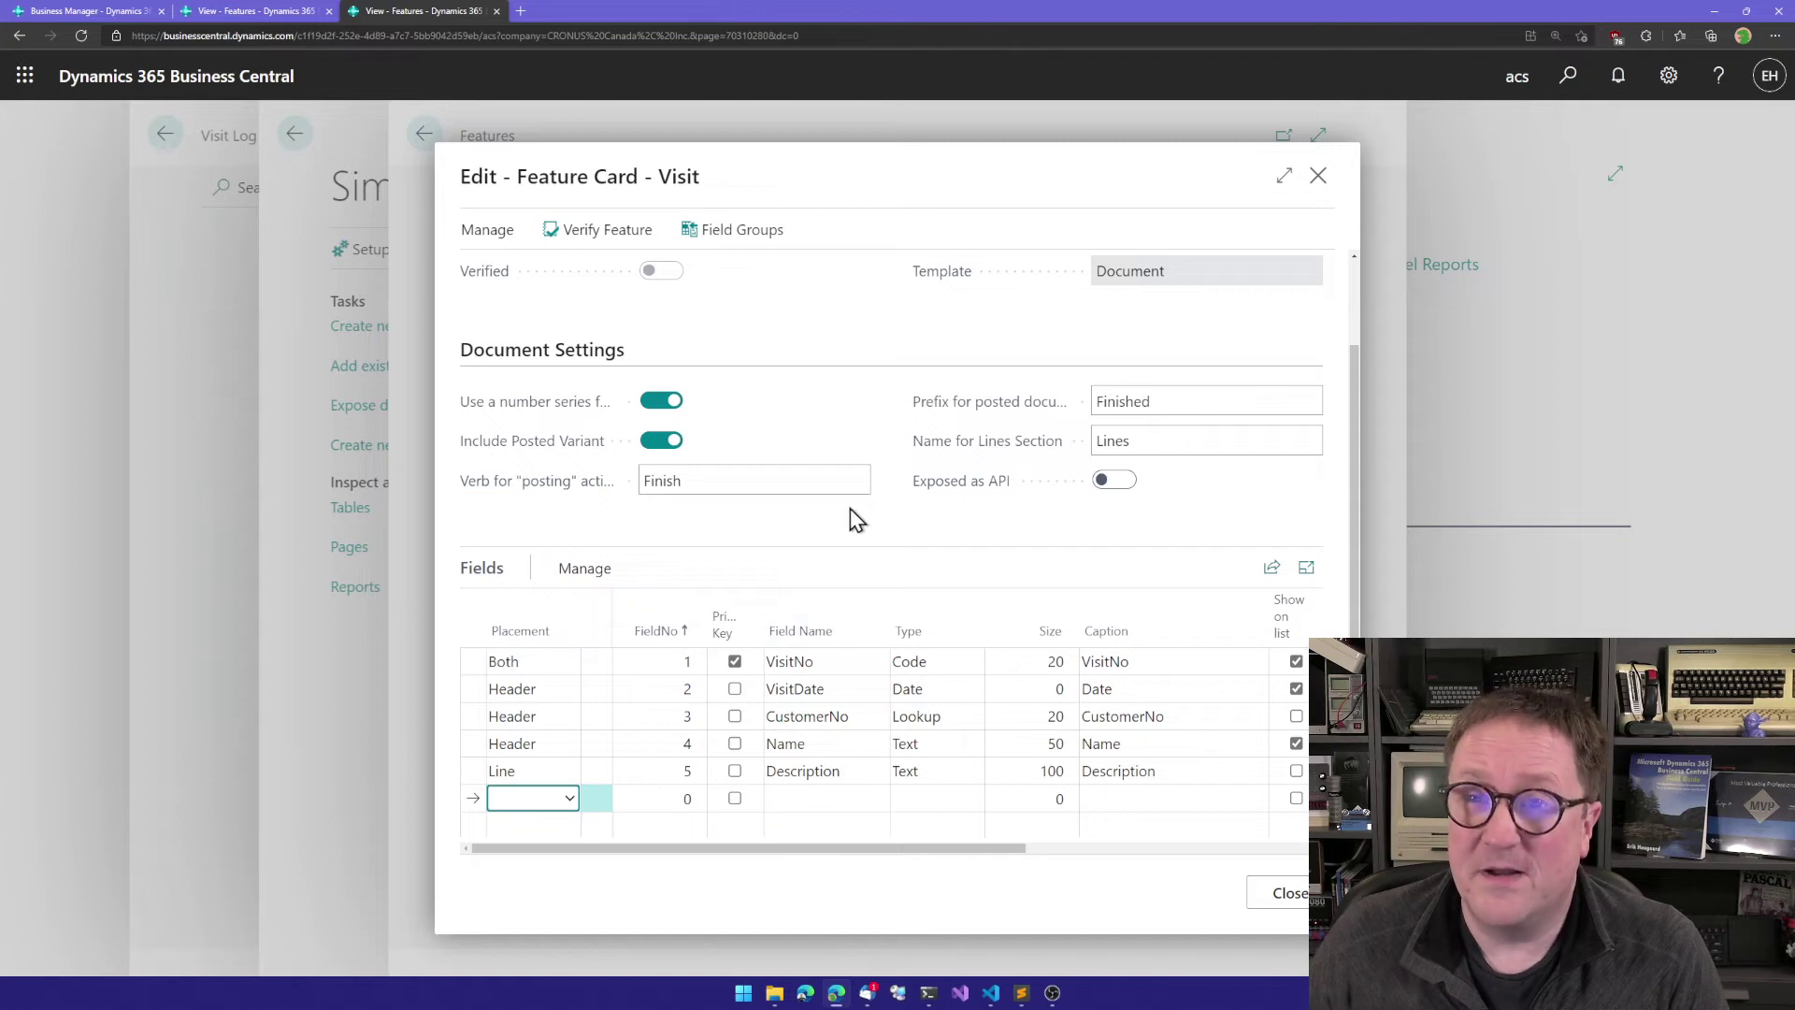
# Step: Add line field 6 UnitPrice of type Decimal
pyautogui.press('Tab')
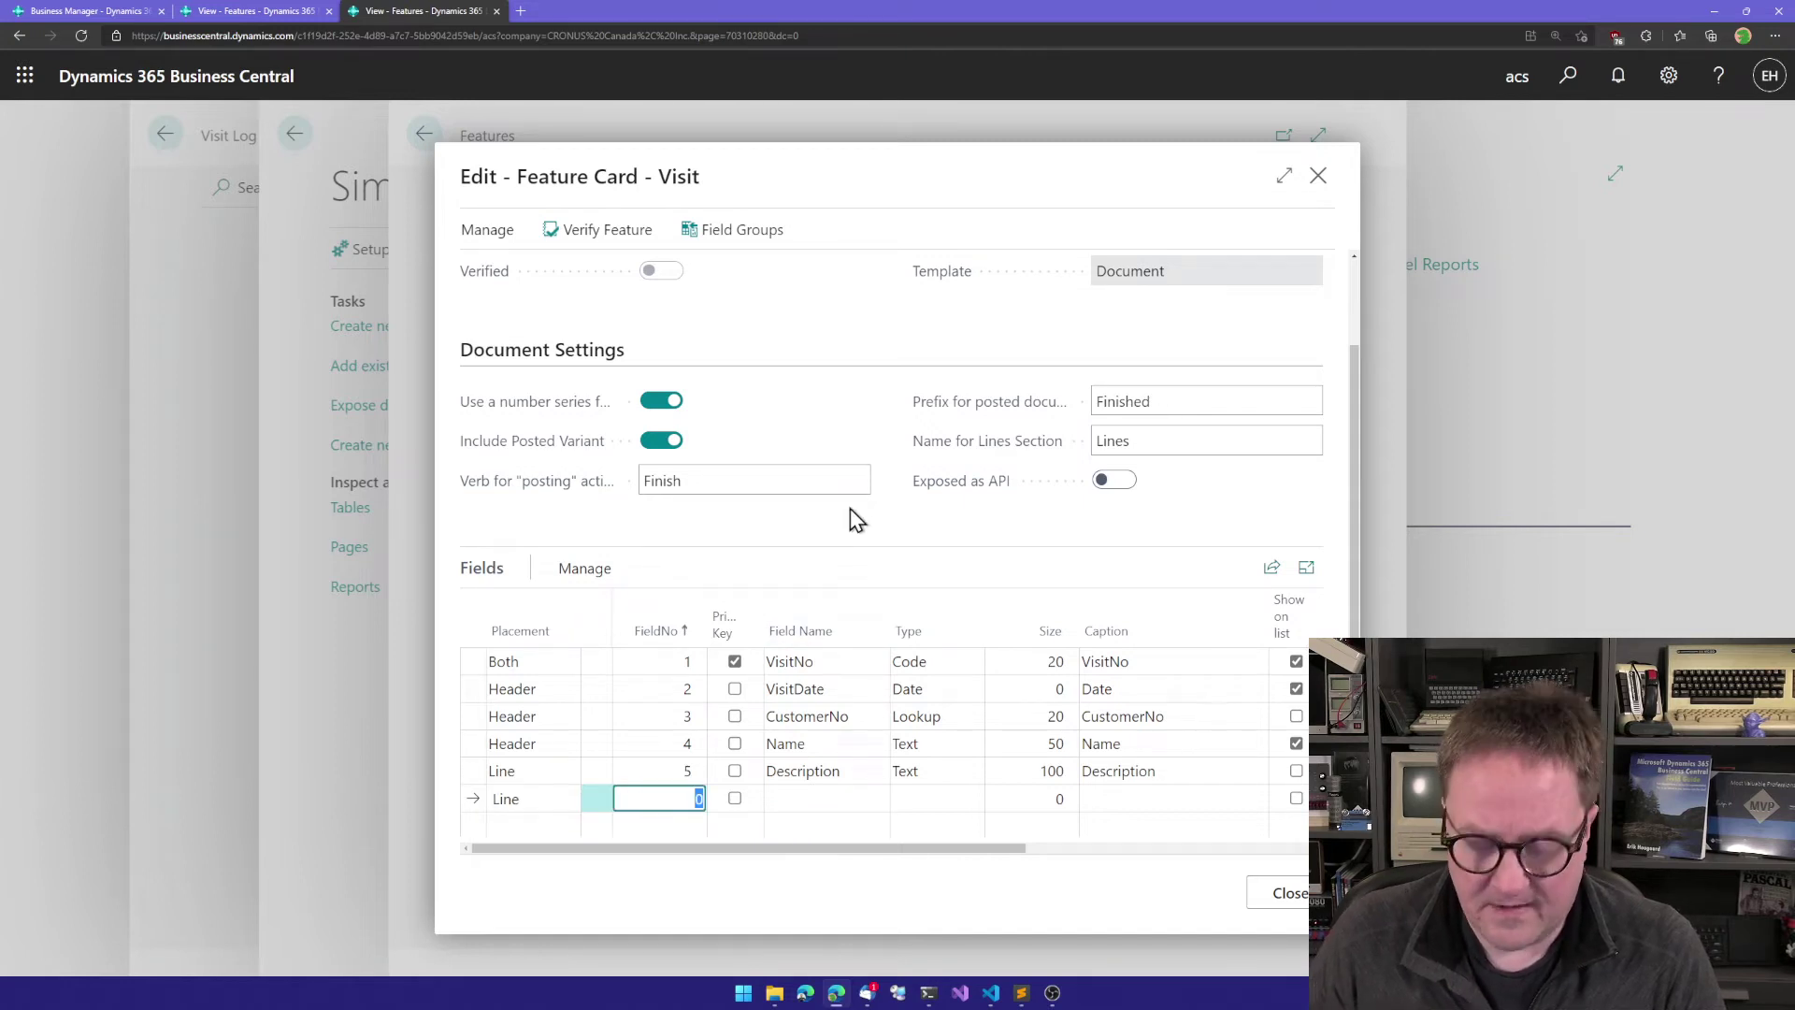
pyautogui.write('6')
pyautogui.press('Tab')
pyautogui.press('Tab')
pyautogui.write('UnitPrice')
pyautogui.press('Tab')
pyautogui.write('Decimal')
# Step: Add line field 7 Qty of type Decimal
pyautogui.press('Tab')
pyautogui.press('Tab')
pyautogui.press('Tab')
pyautogui.press('Return')
pyautogui.write('Line')
pyautogui.press('Tab')
pyautogui.press('Tab')
pyautogui.press('Tab')
pyautogui.write('Qty')
pyautogui.press('Tab')
pyautogui.write('Decimal')
pyautogui.press('Tab')
pyautogui.press('Tab')
pyautogui.press('Tab')
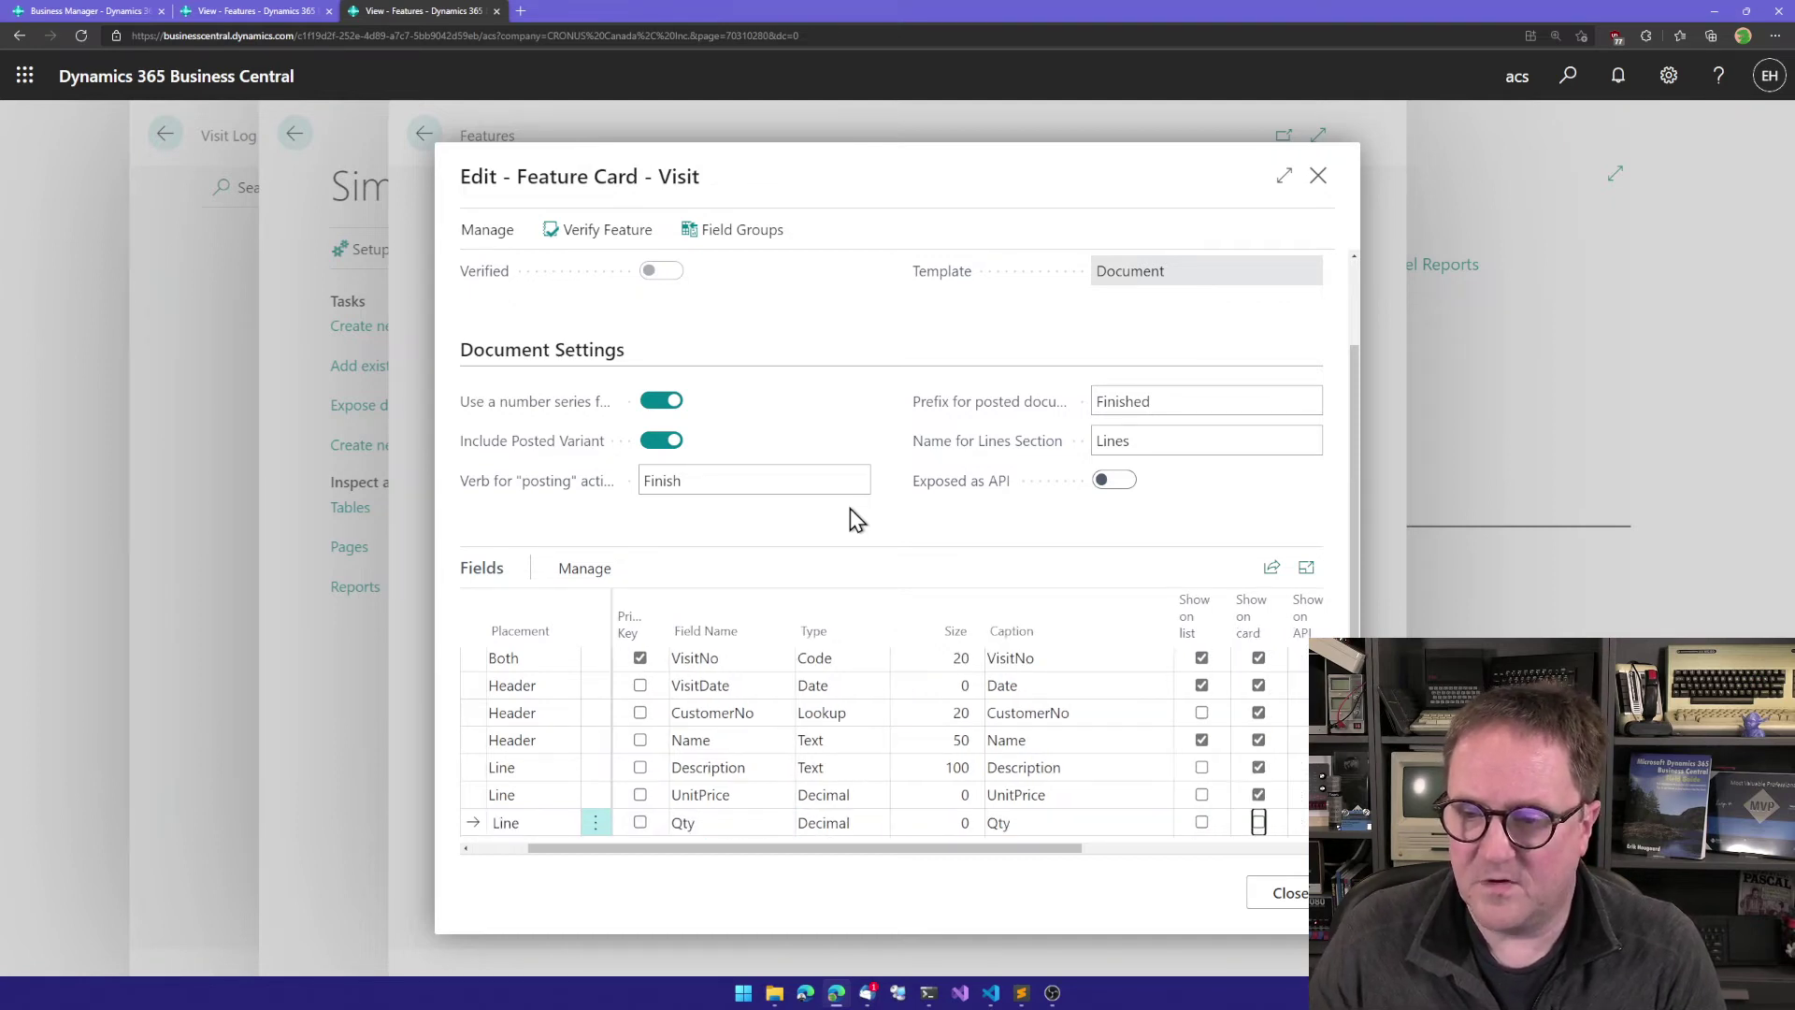
# Step: Add line field 8 Total of type Decimal, shown on the card
pyautogui.press('Tab')
pyautogui.press('Tab')
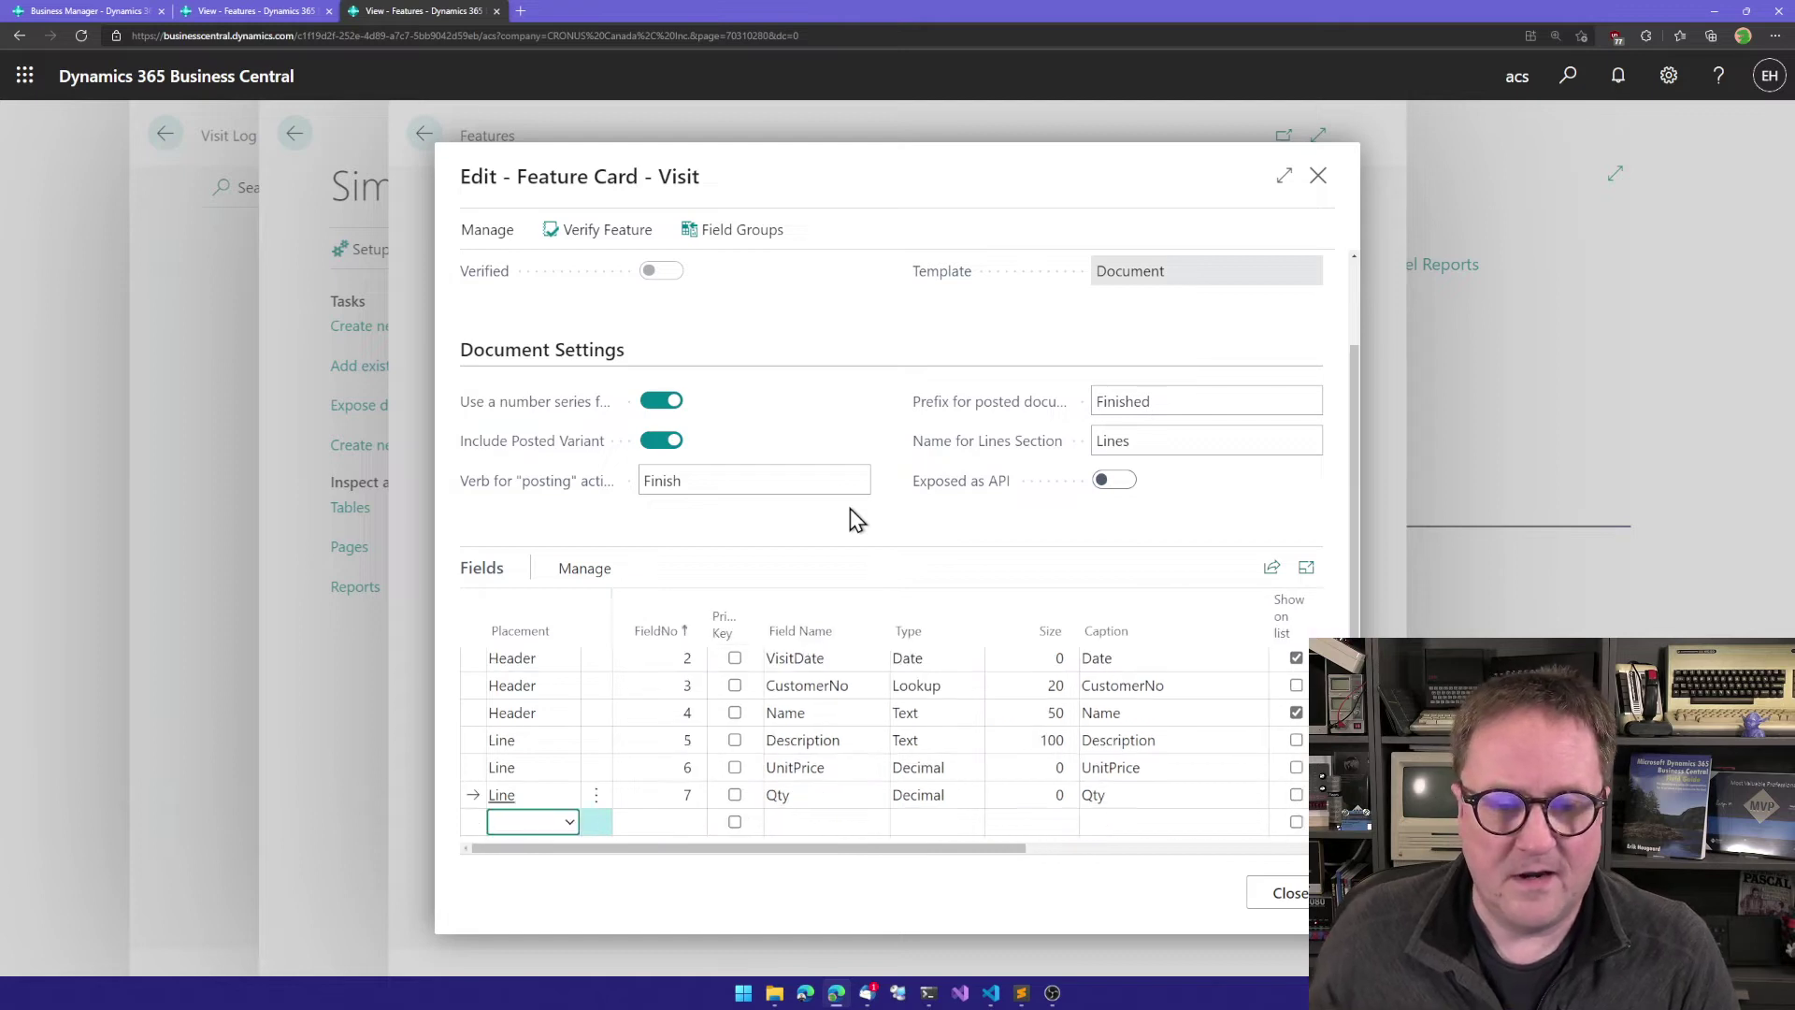
pyautogui.write('Line')
pyautogui.press('Tab')
pyautogui.write('8')
pyautogui.press('Tab')
pyautogui.press('Tab')
pyautogui.write('Total')
pyautogui.press('Tab')
pyautogui.write('Decimal')
pyautogui.press('Tab')
pyautogui.press('Tab')
pyautogui.press('Tab')
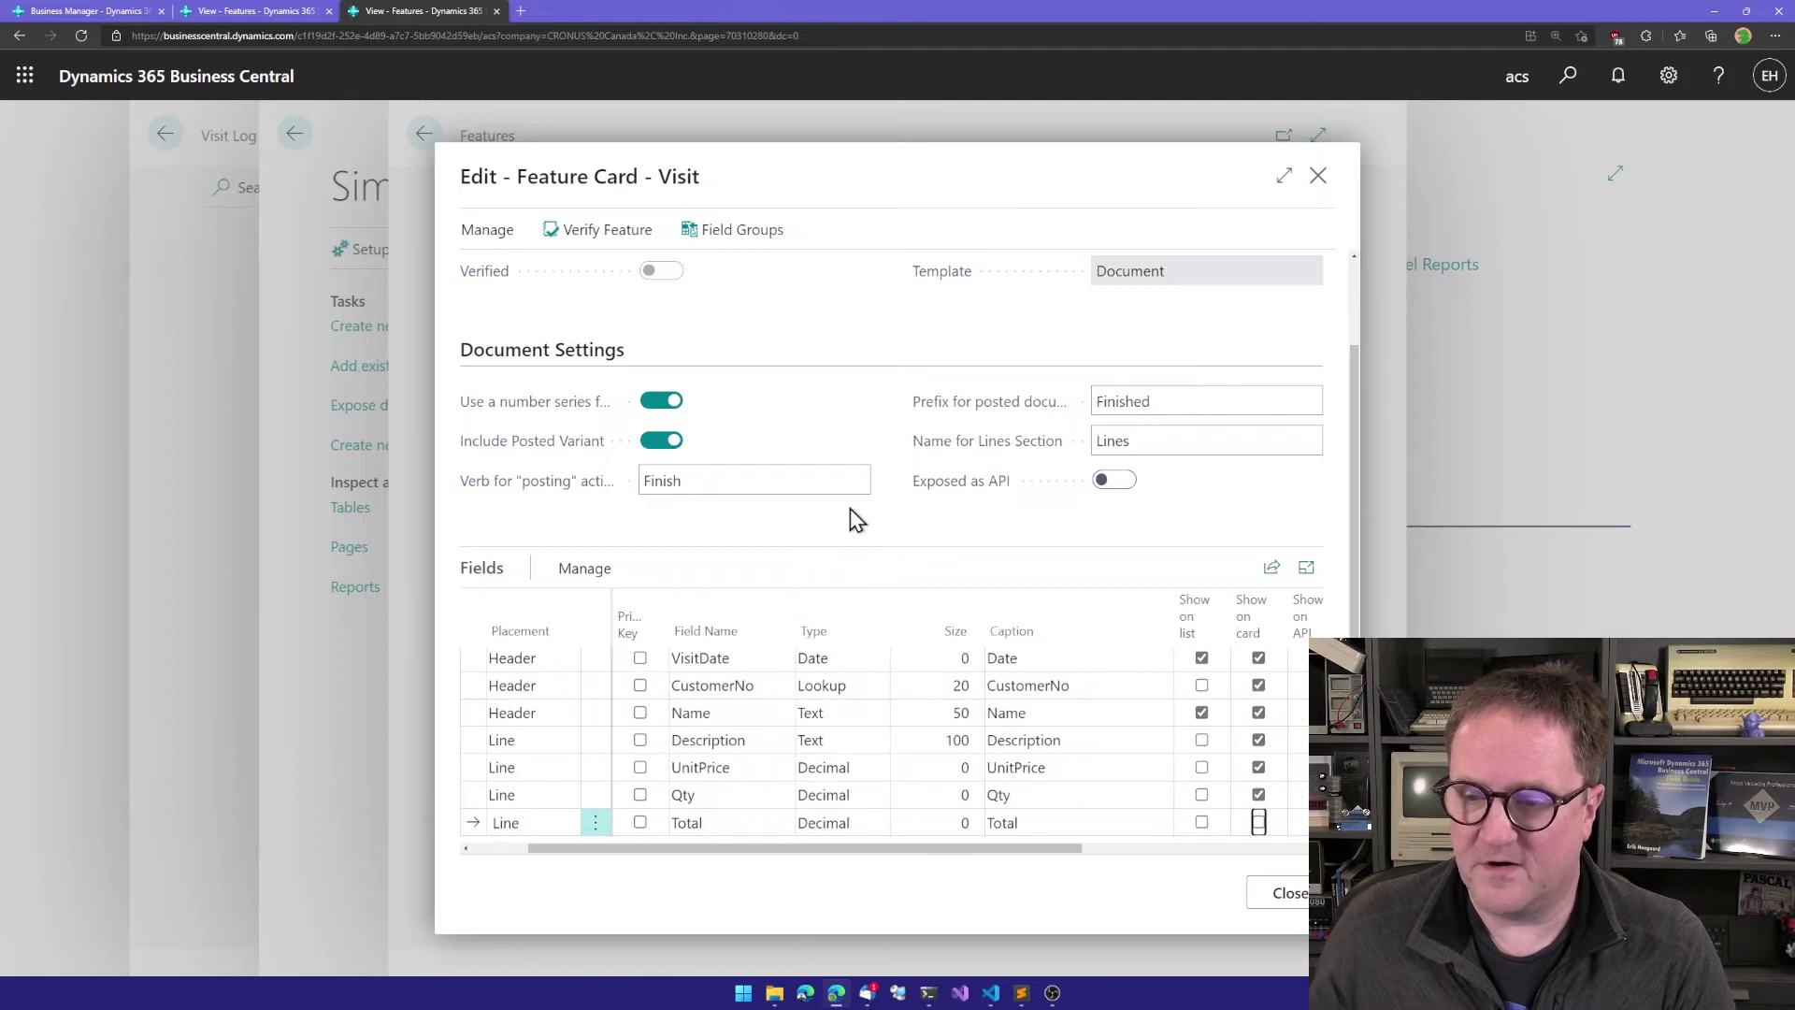
pyautogui.press('space')
# Step: Review the captions of the UnitPrice, Qty and Total rows
pyautogui.press('Up')
pyautogui.hotkey('shift', 'Tab')
pyautogui.hotkey('shift', 'Tab')
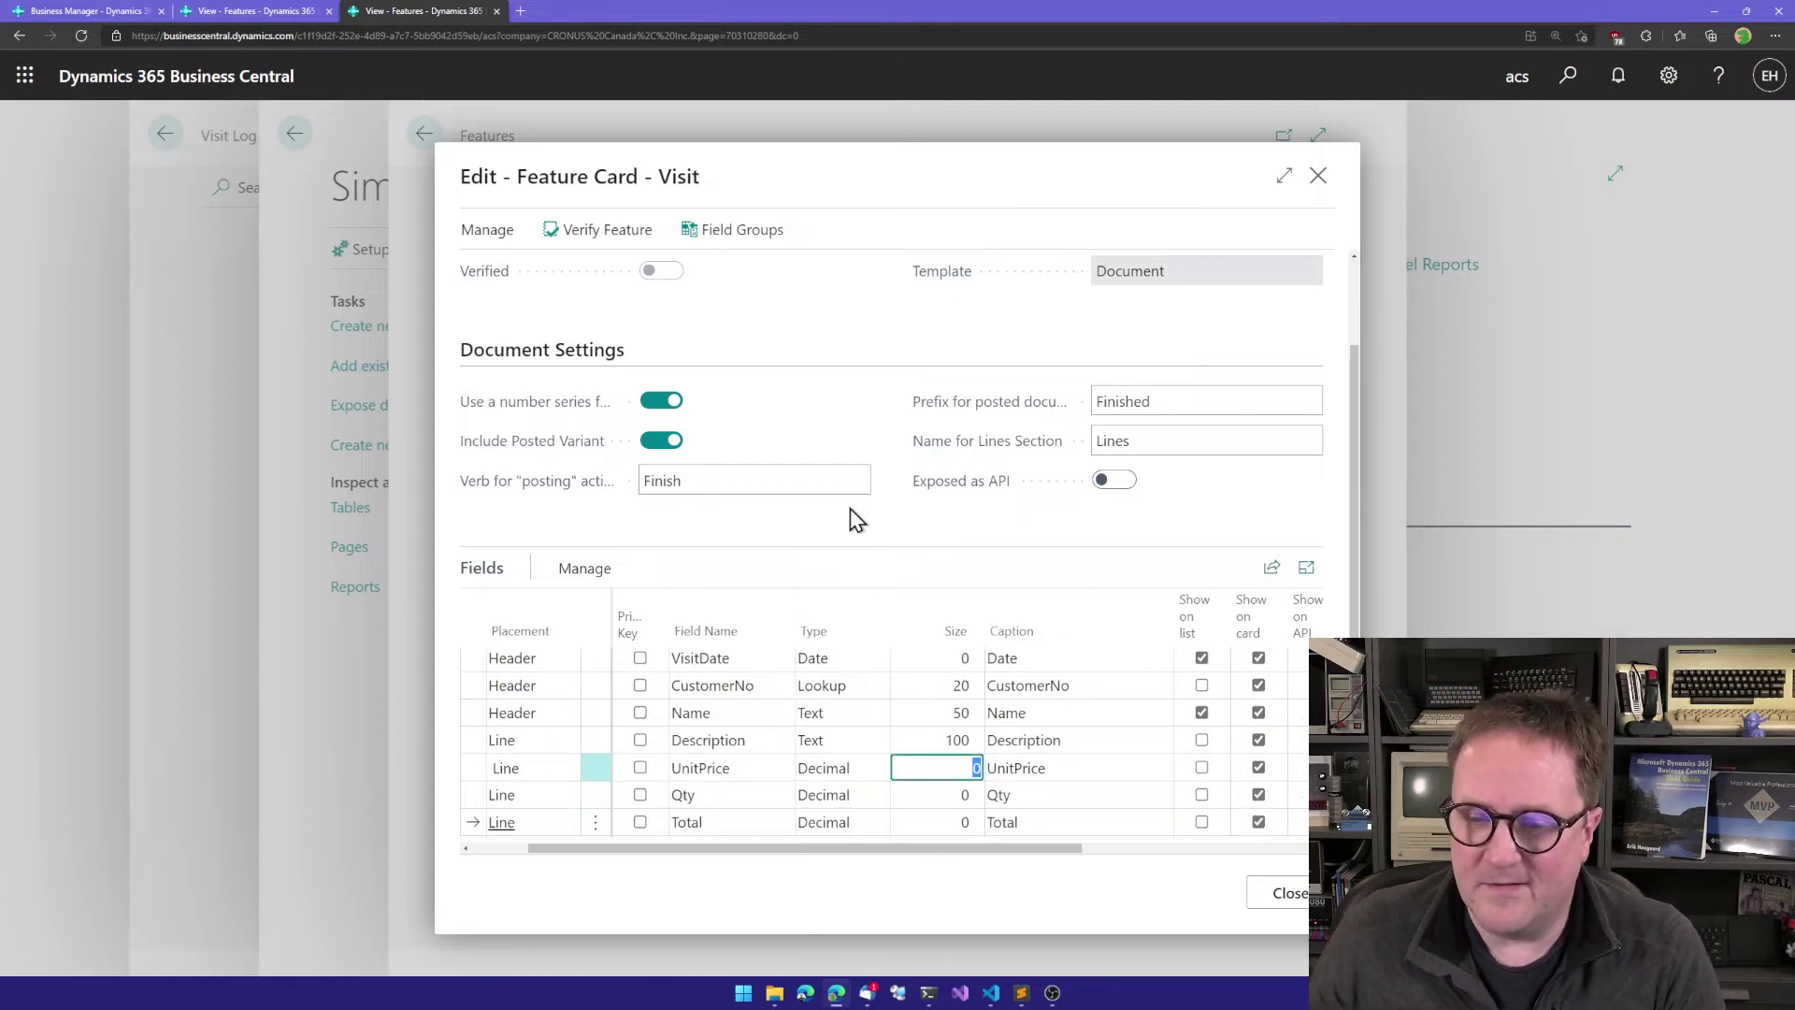
pyautogui.press('Up')
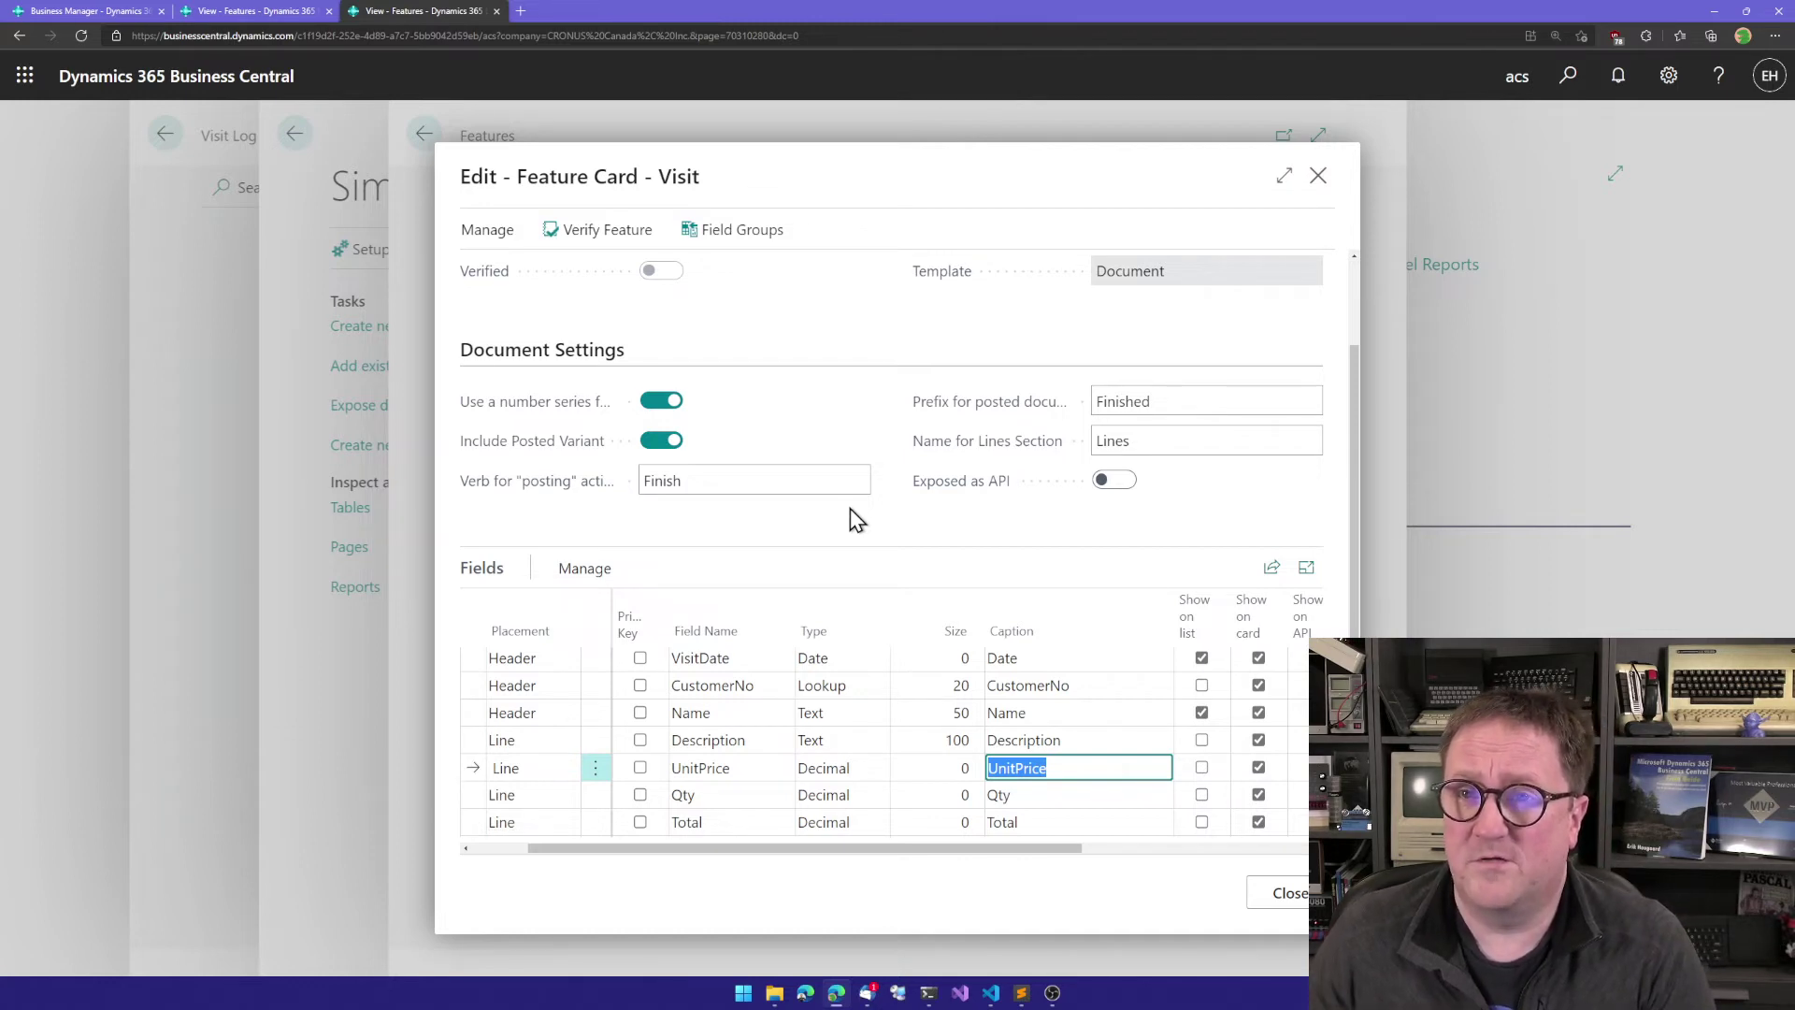
pyautogui.press('Down')
pyautogui.press('Down')
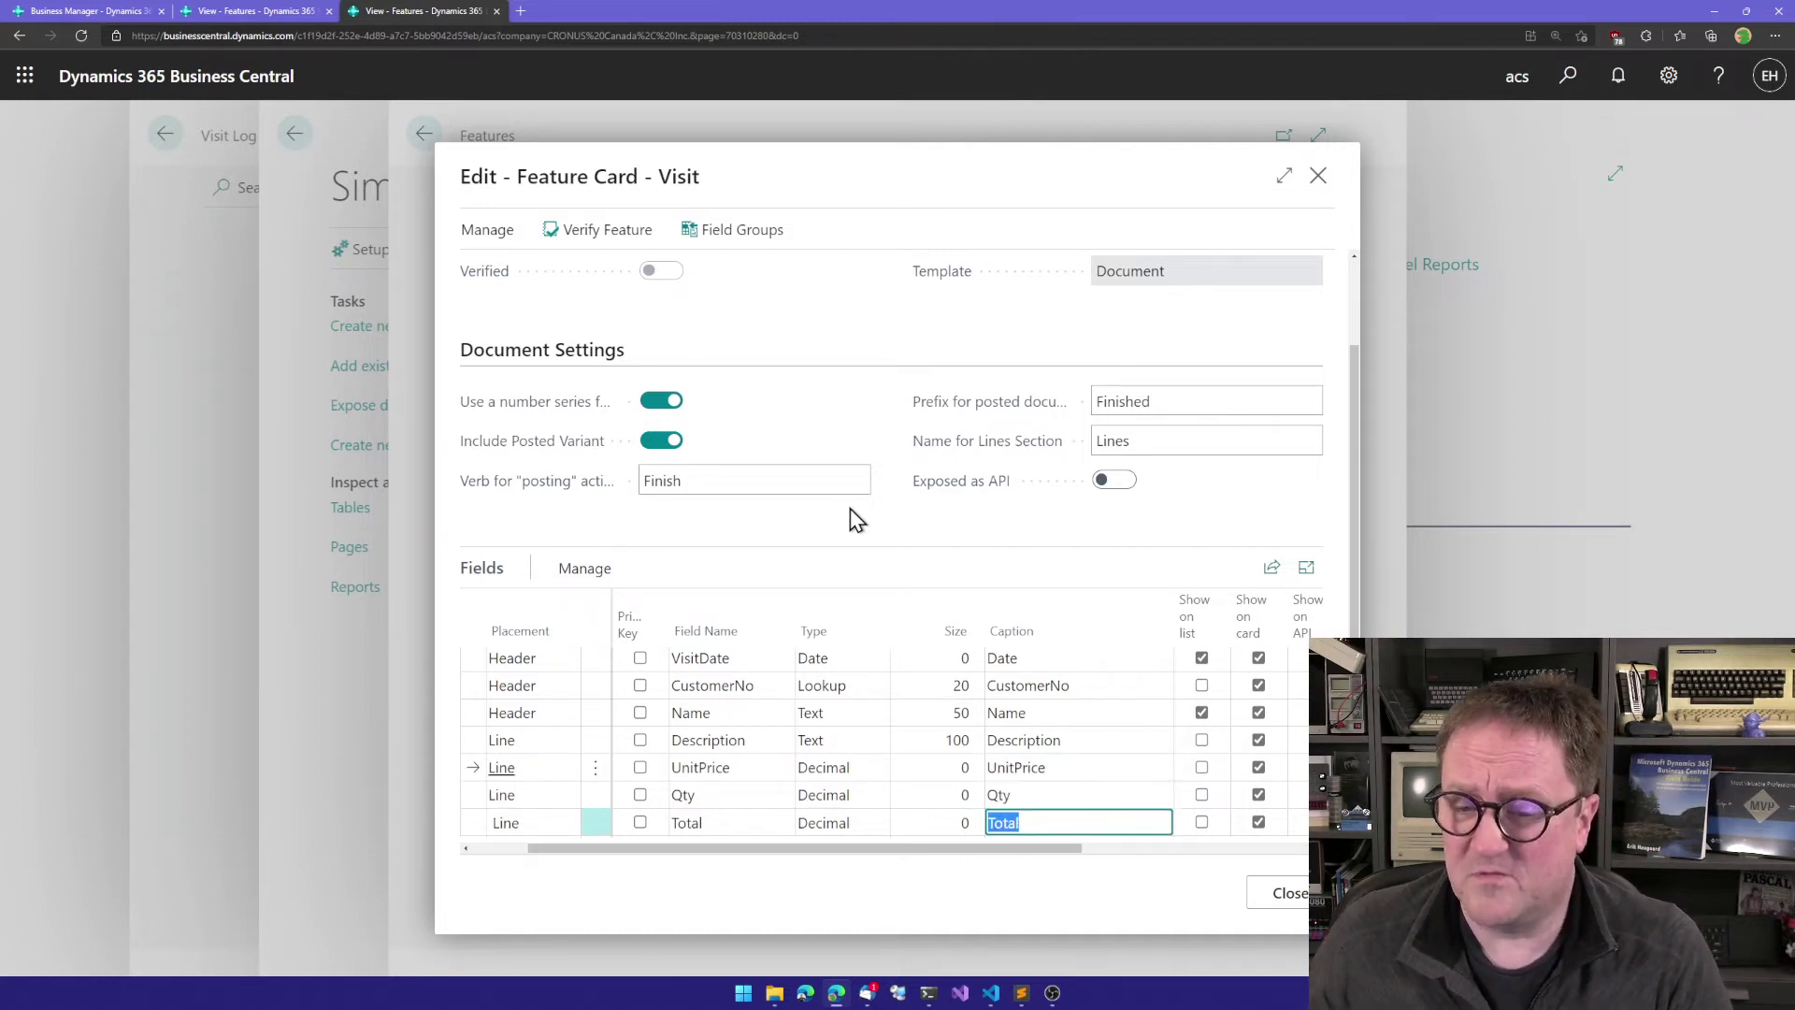
pyautogui.press('Up')
pyautogui.press('Up')
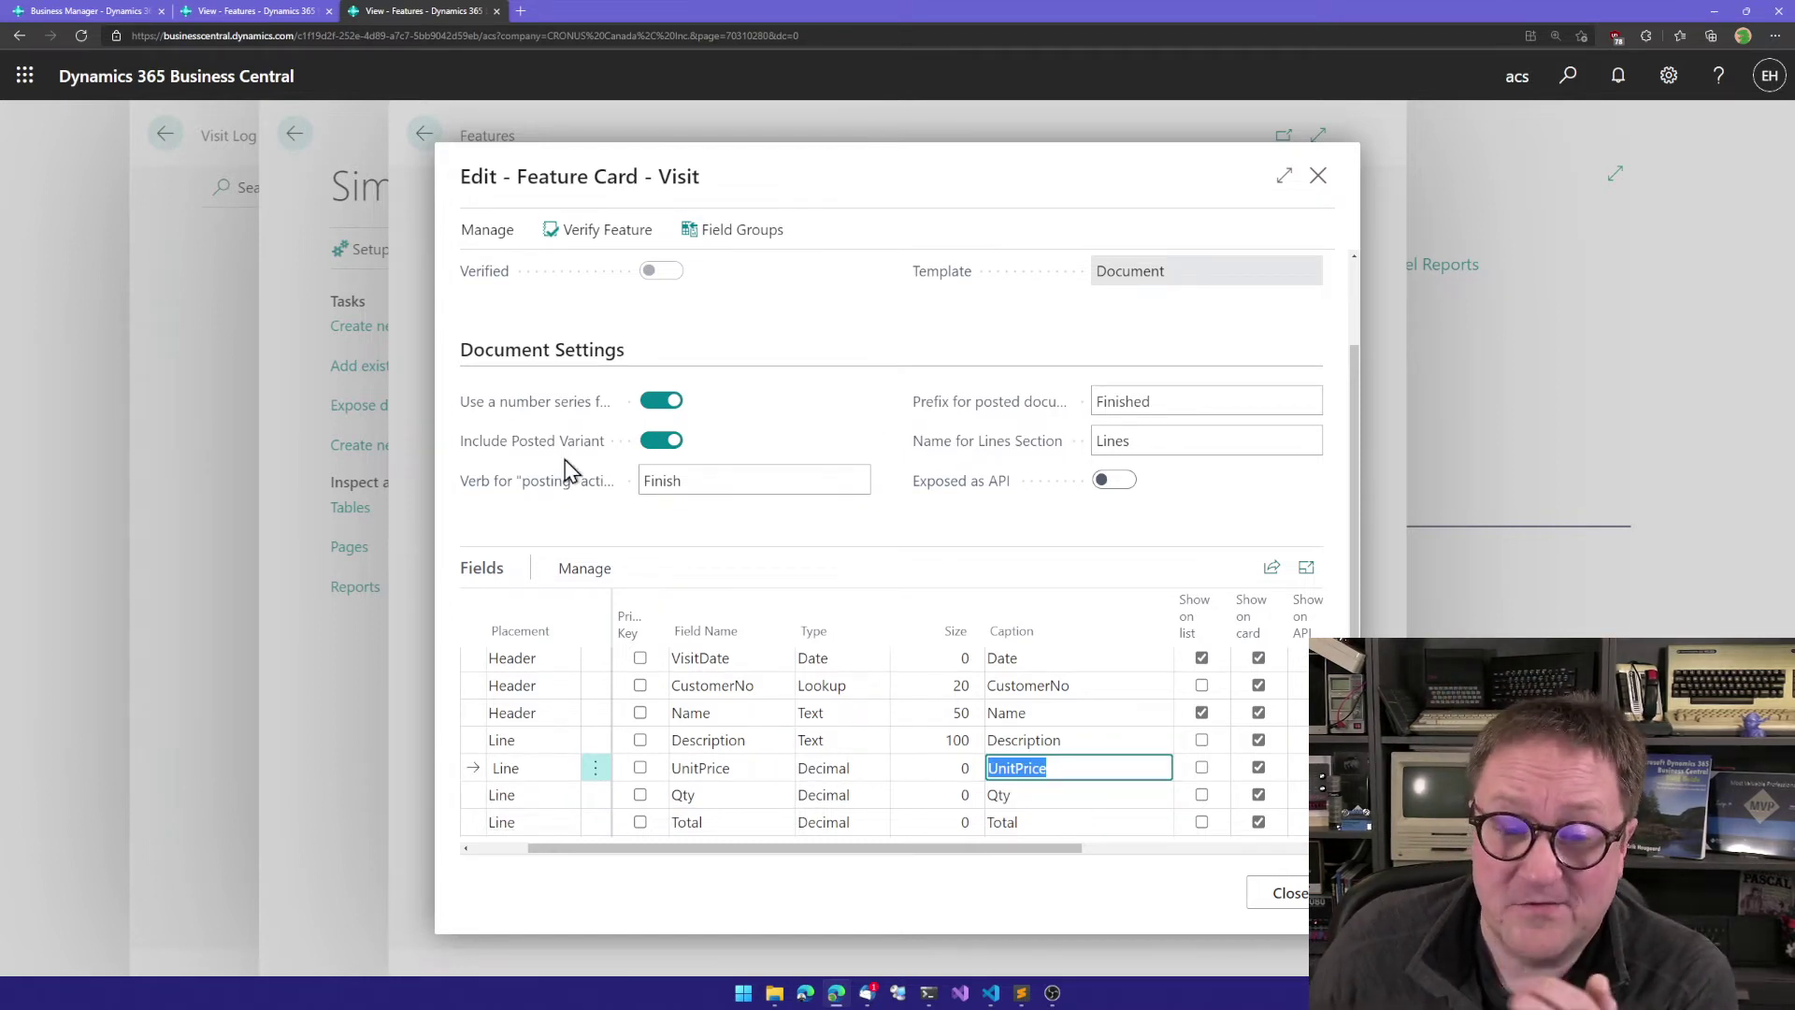
# Step: Set the UnitPrice field's feature function to Line Unit Price
pyautogui.click(584, 568)
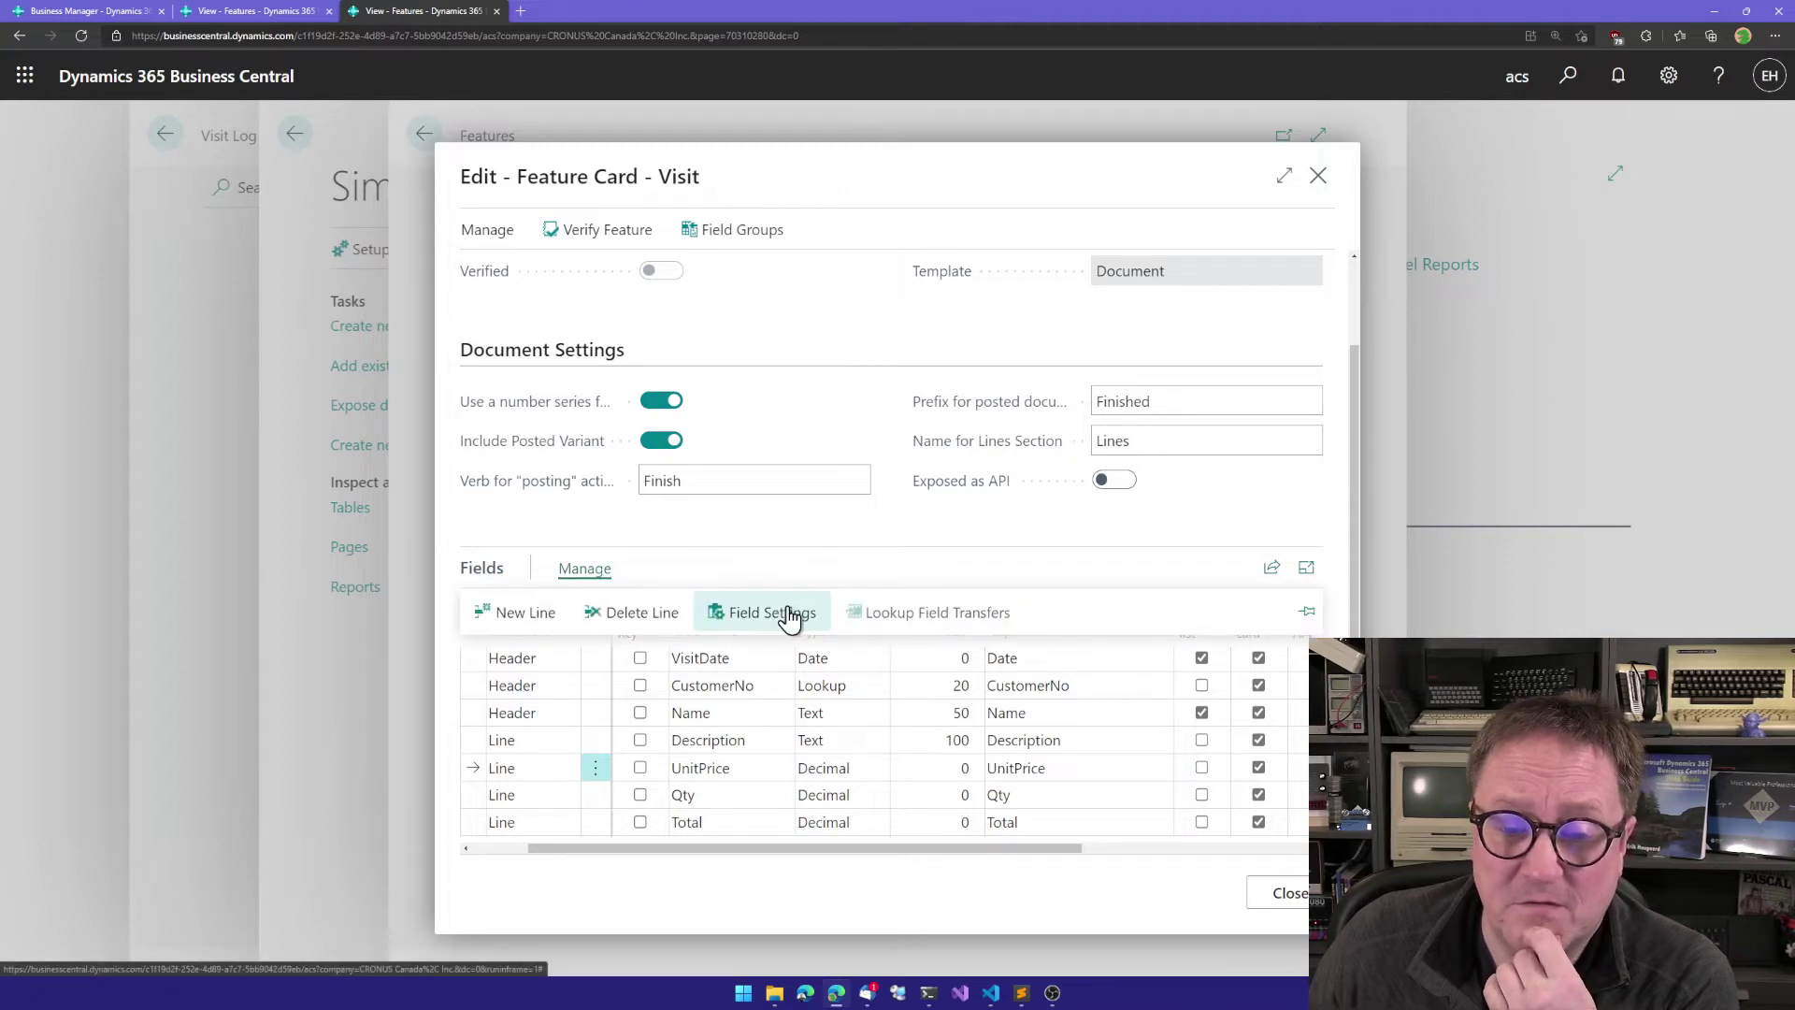
pyautogui.click(788, 613)
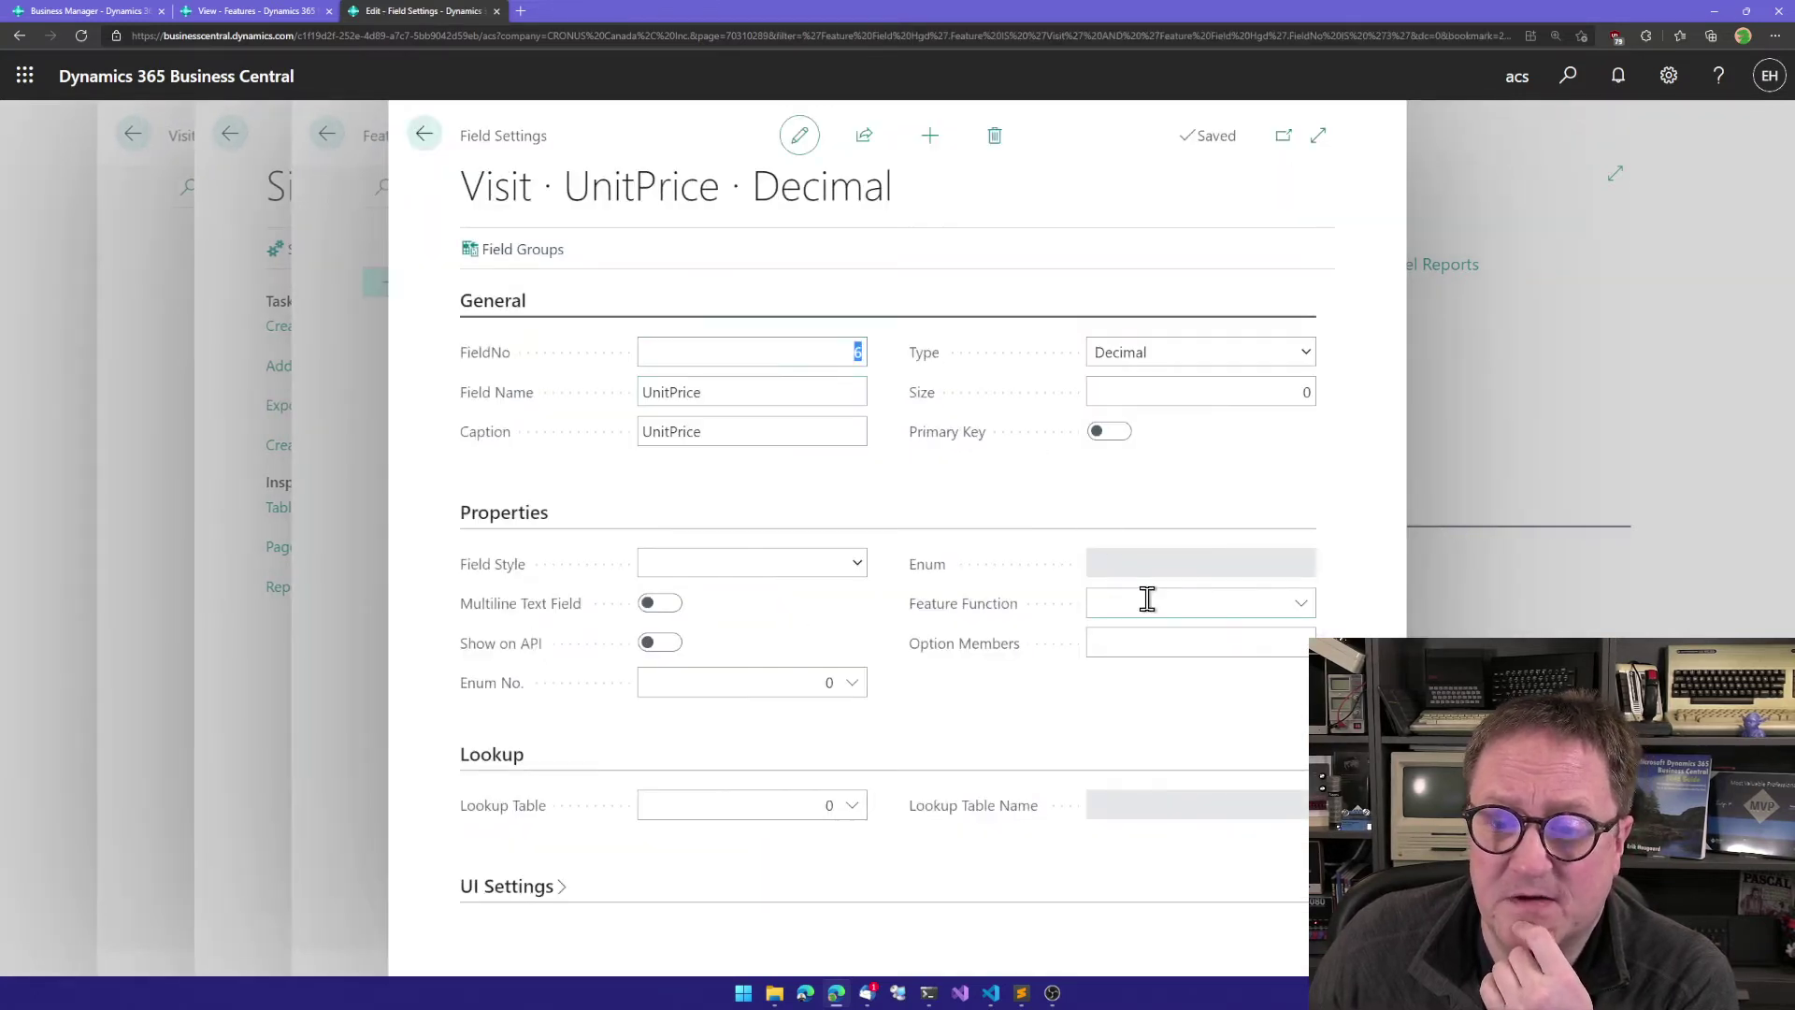
pyautogui.click(1149, 602)
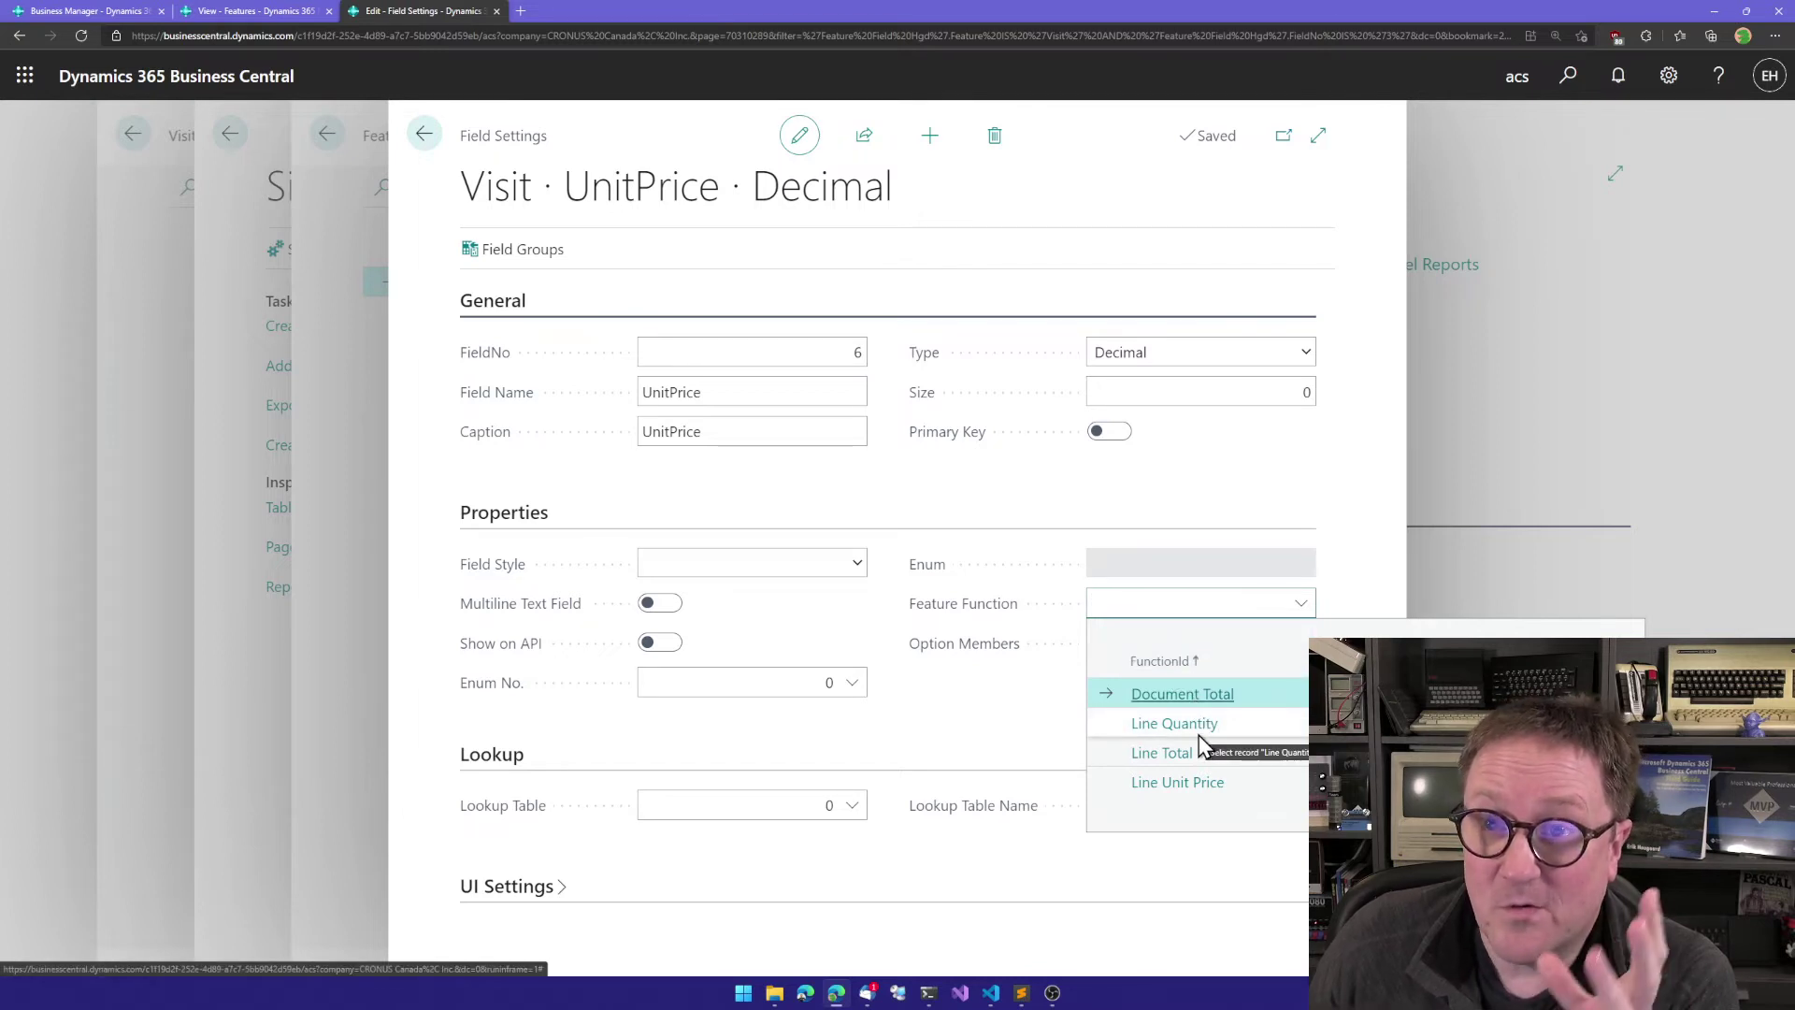
pyautogui.click(1170, 785)
pyautogui.press('Tab')
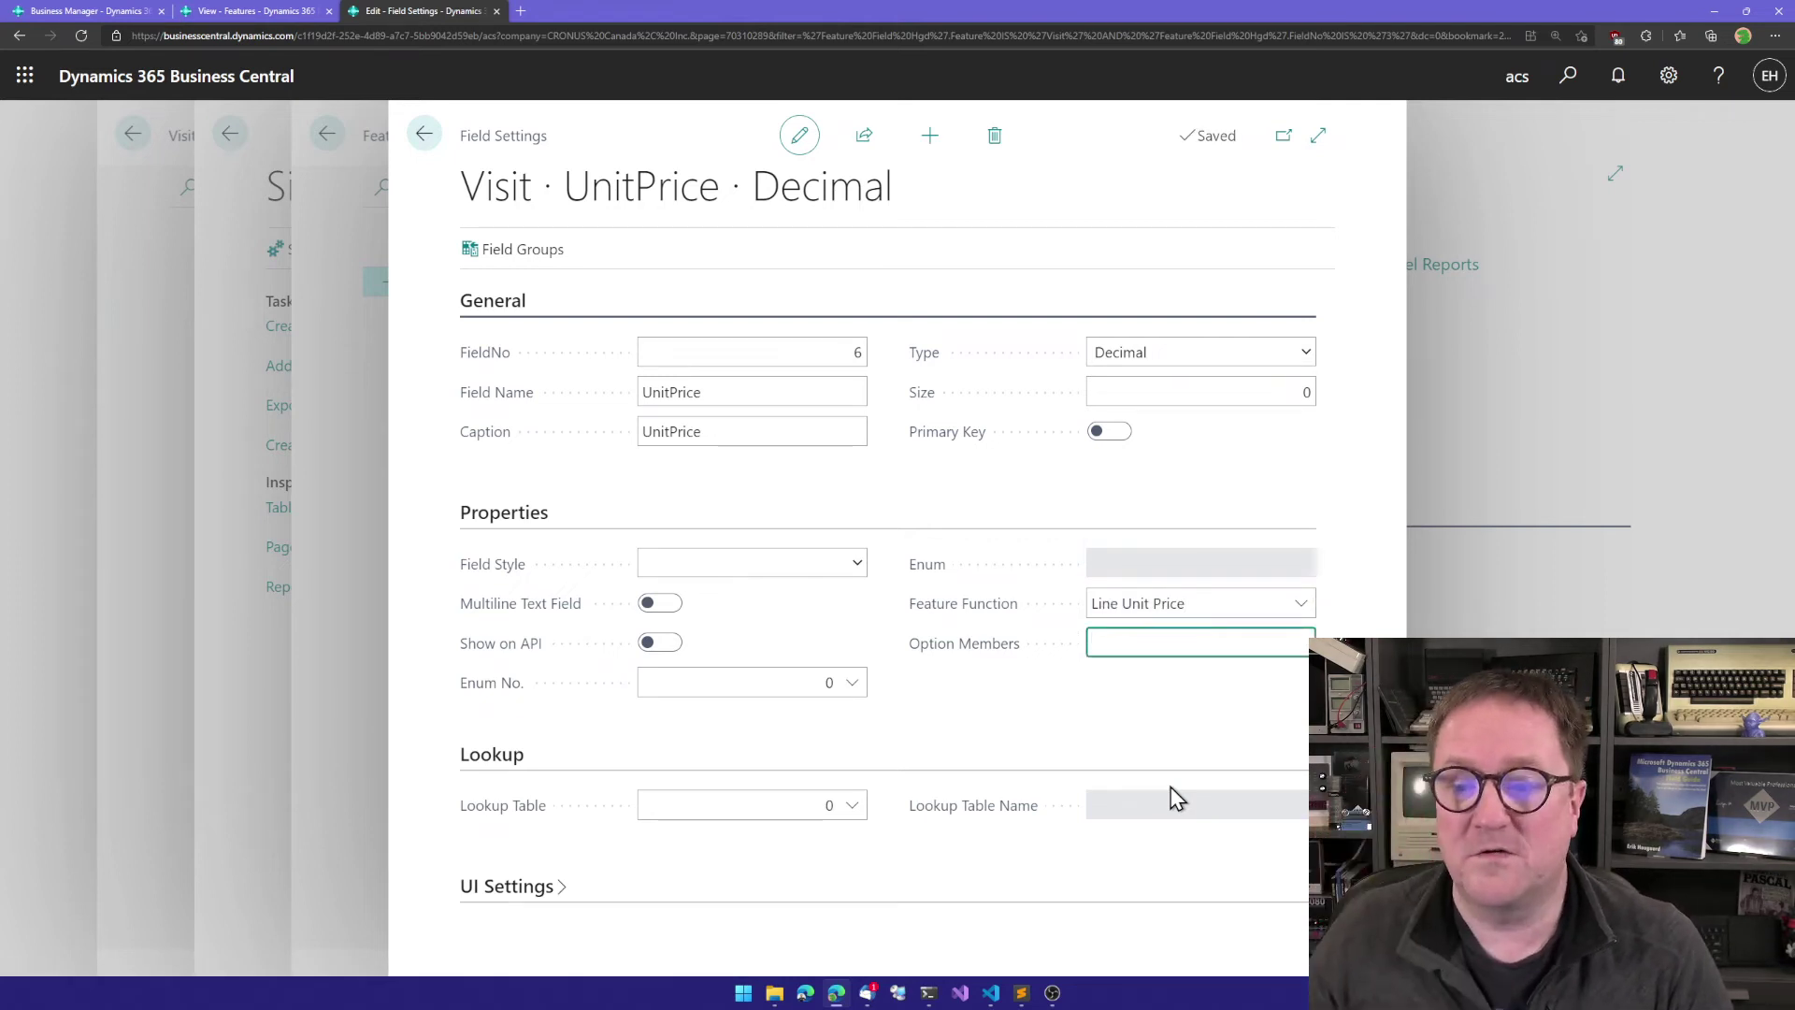
pyautogui.press('Escape')
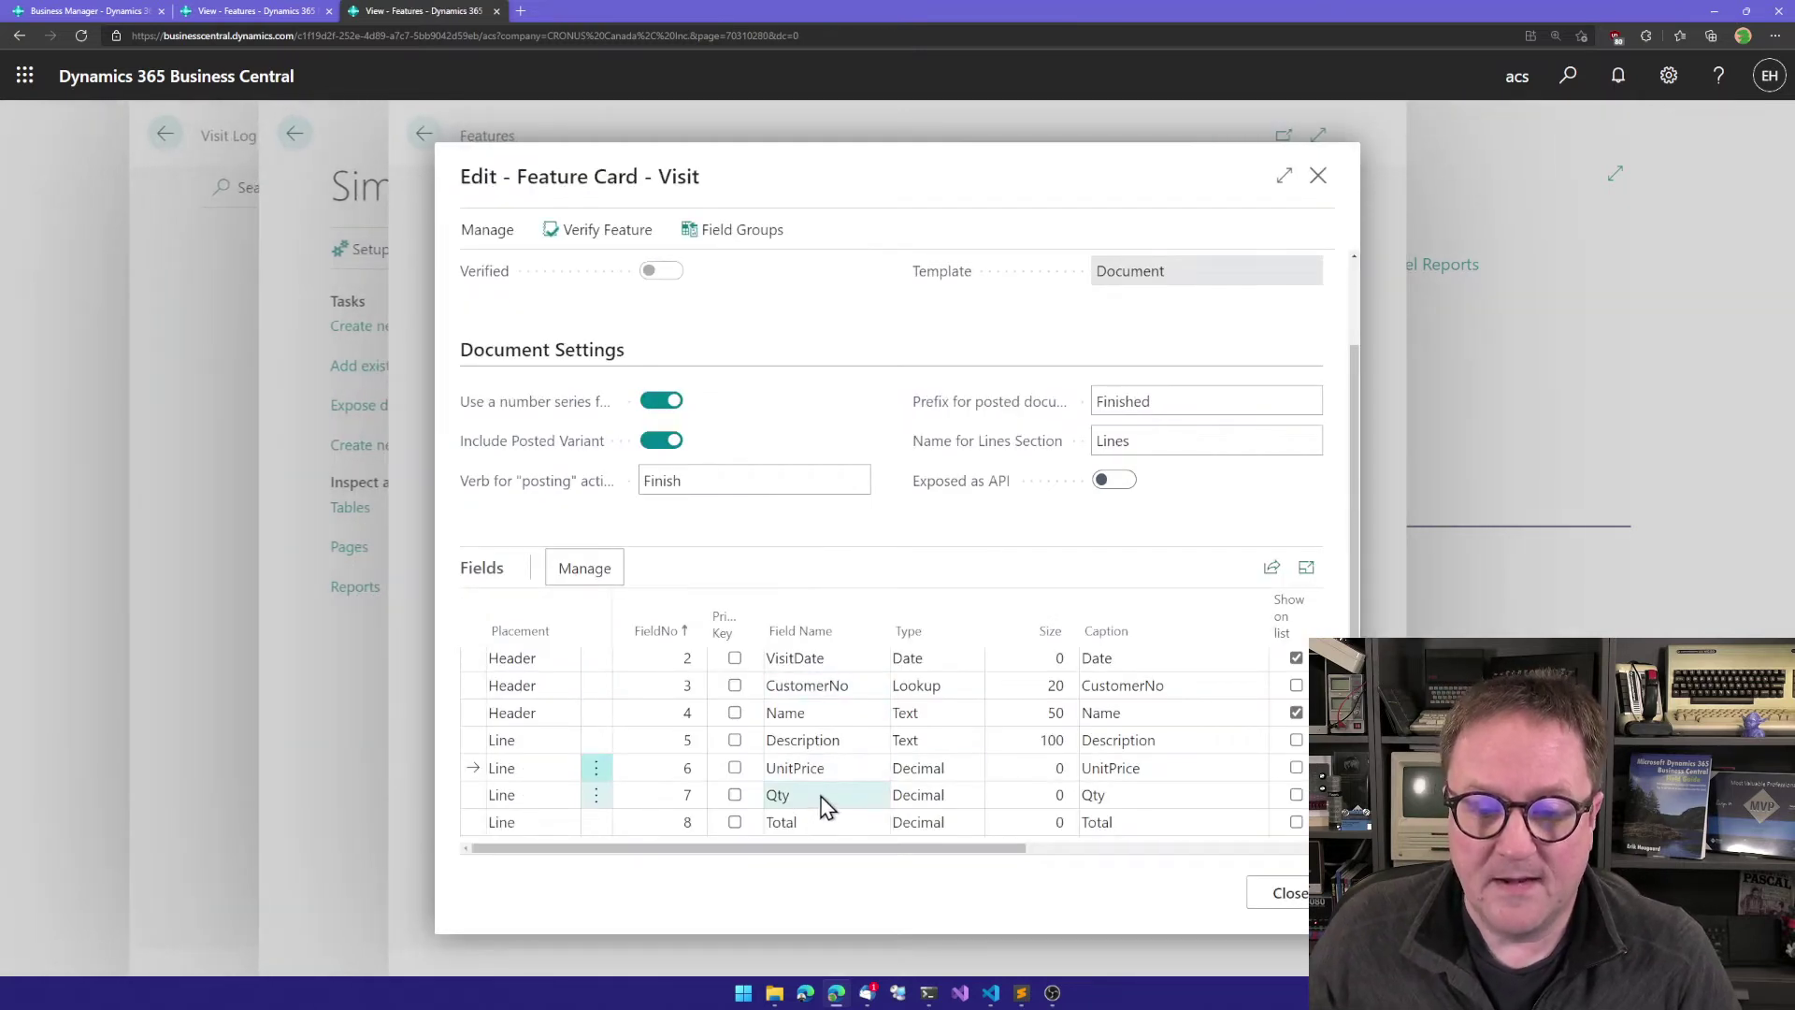
# Step: Set the Qty field's feature function to Line Quantity
pyautogui.click(820, 796)
pyautogui.click(586, 568)
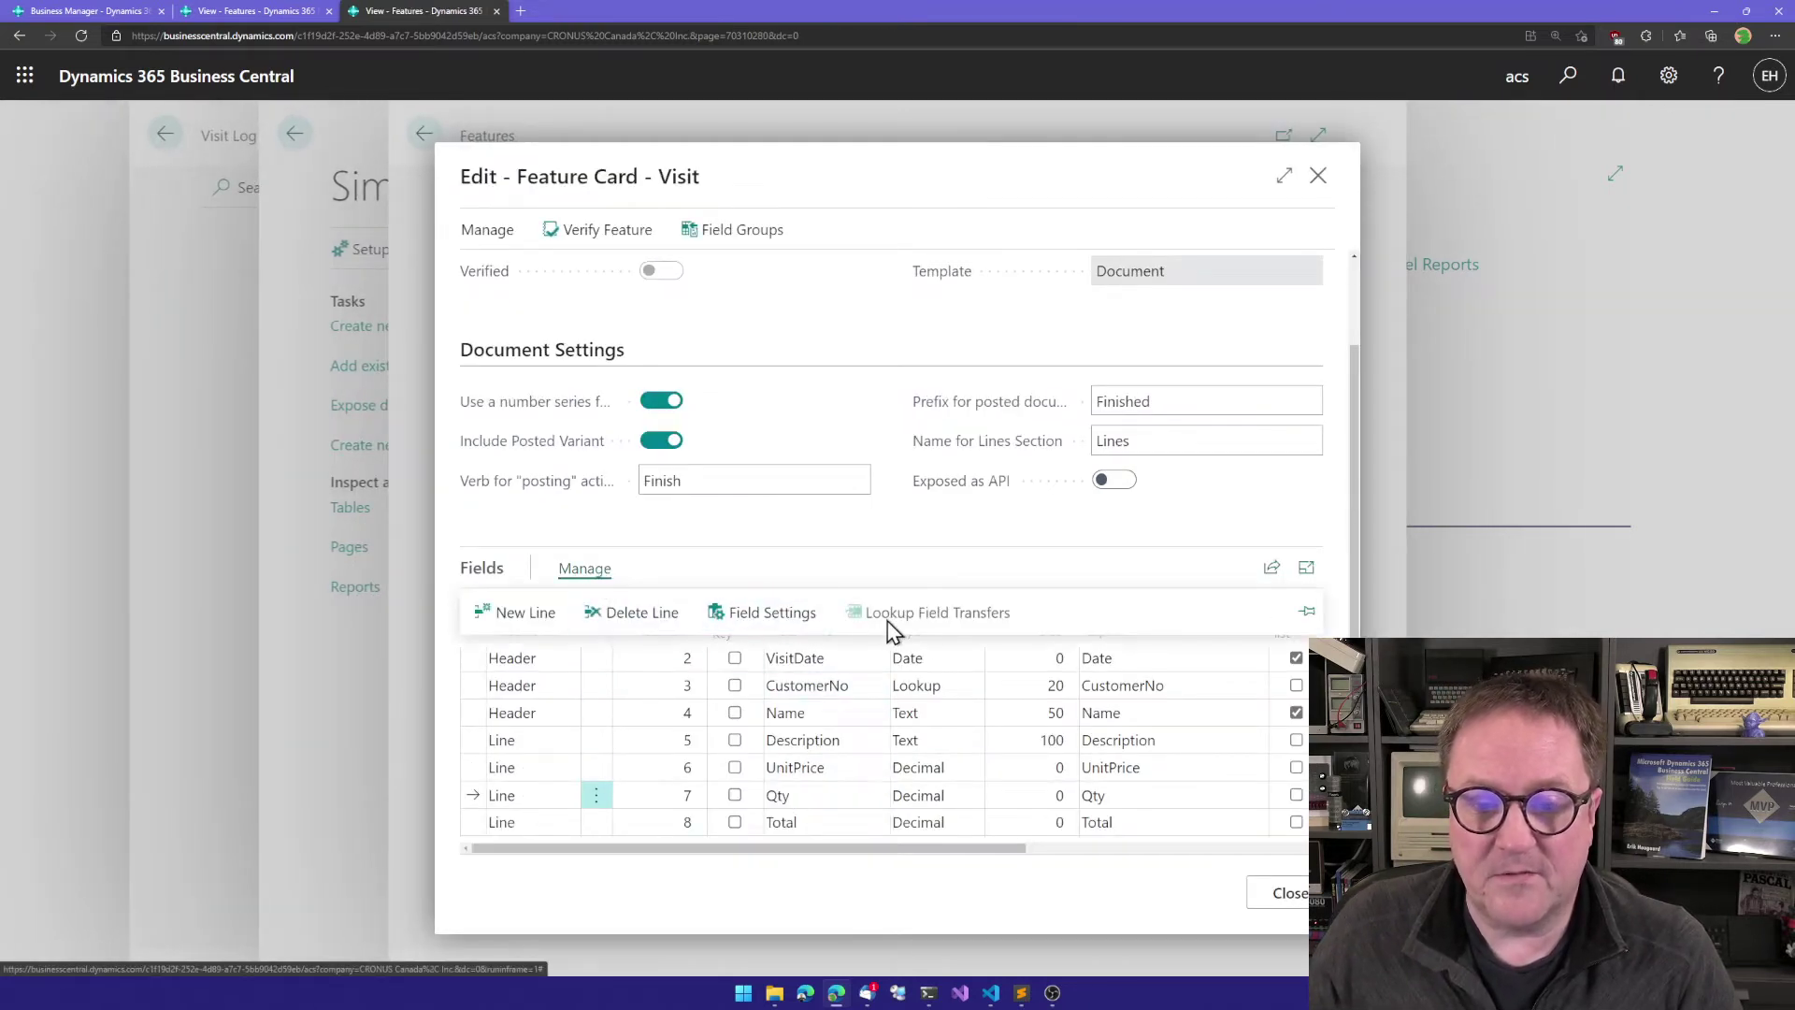
pyautogui.click(797, 619)
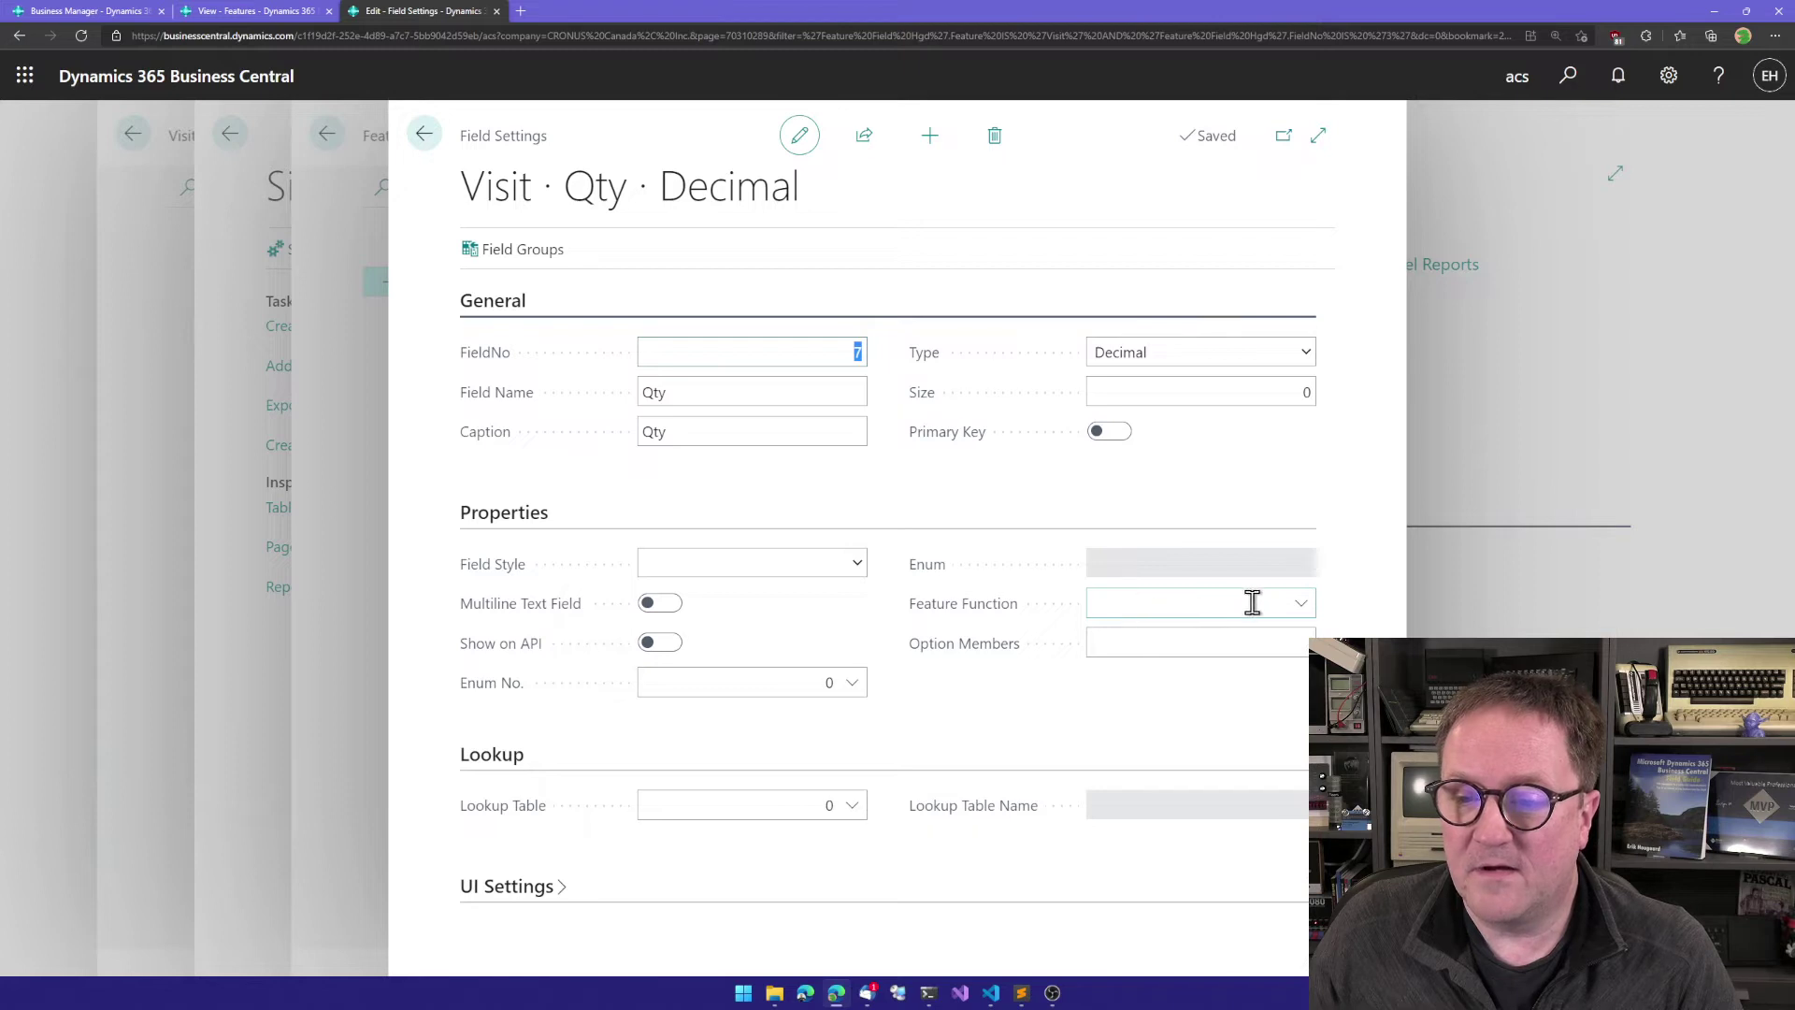
pyautogui.click(1271, 608)
pyautogui.click(1175, 725)
pyautogui.press('Tab')
pyautogui.press('Escape')
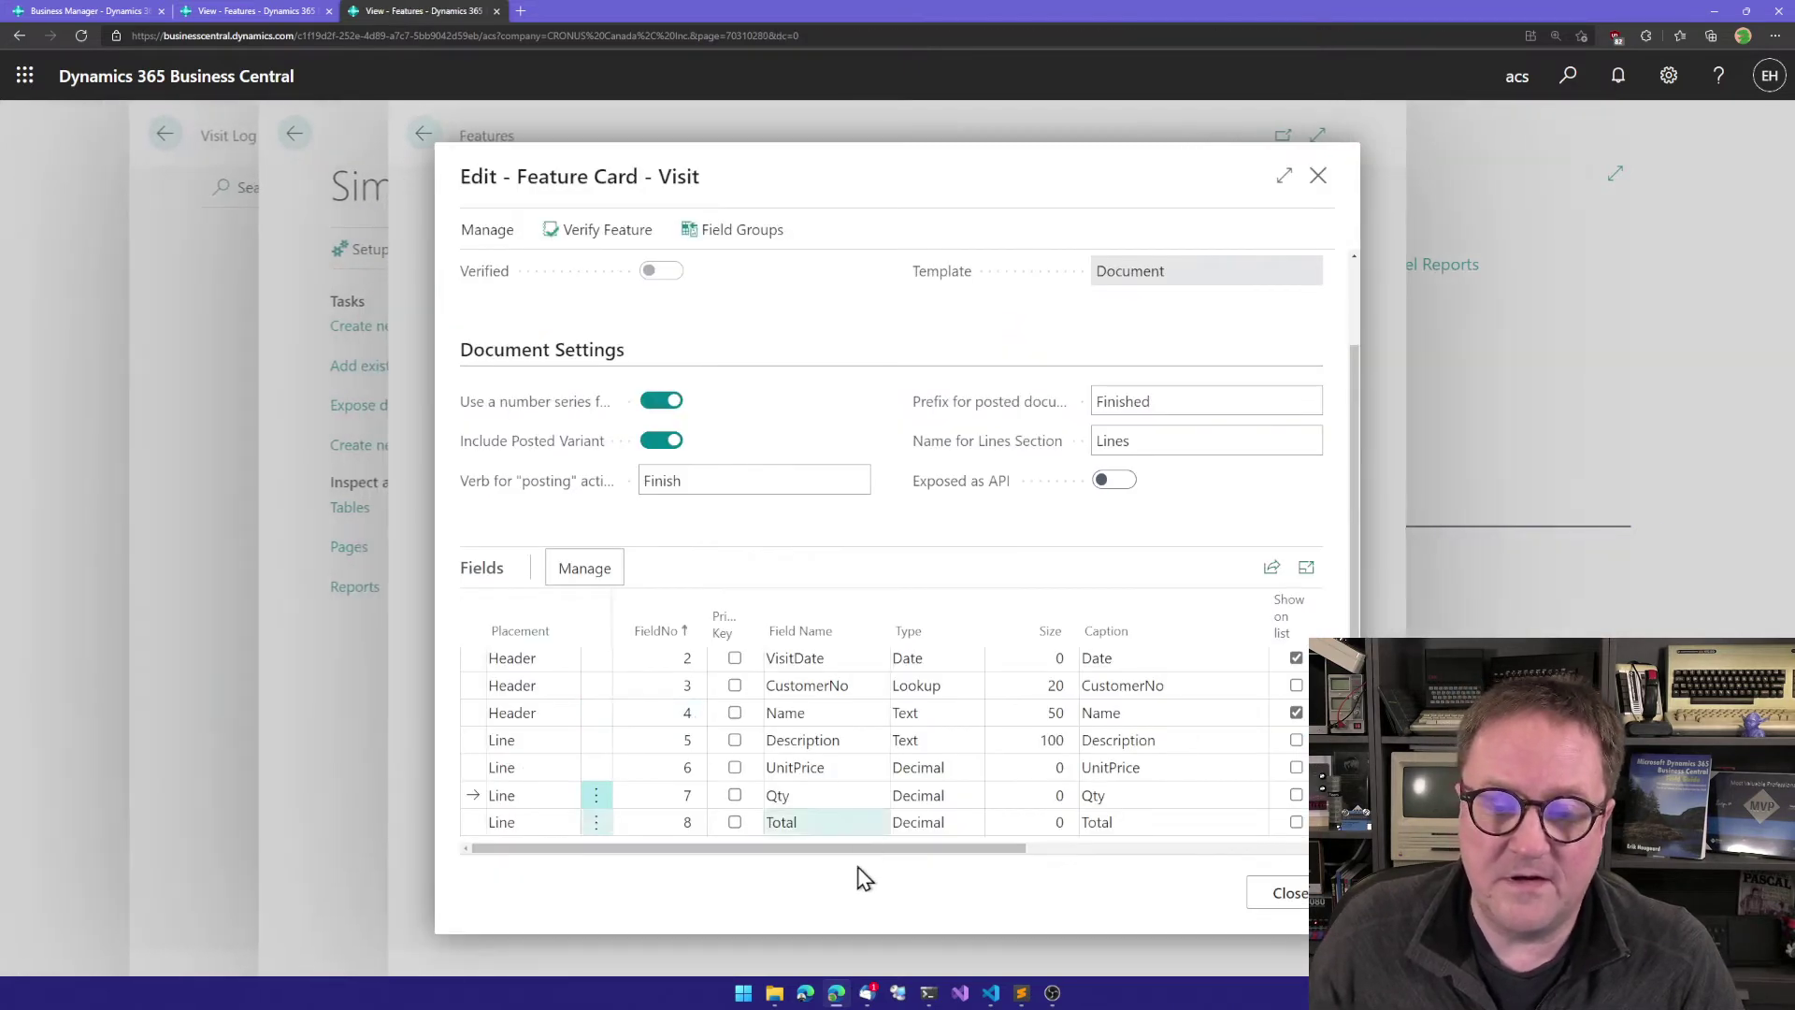
# Step: Assign the Line Total feature function to the Total field in its Field Settings
pyautogui.click(820, 835)
pyautogui.click(587, 572)
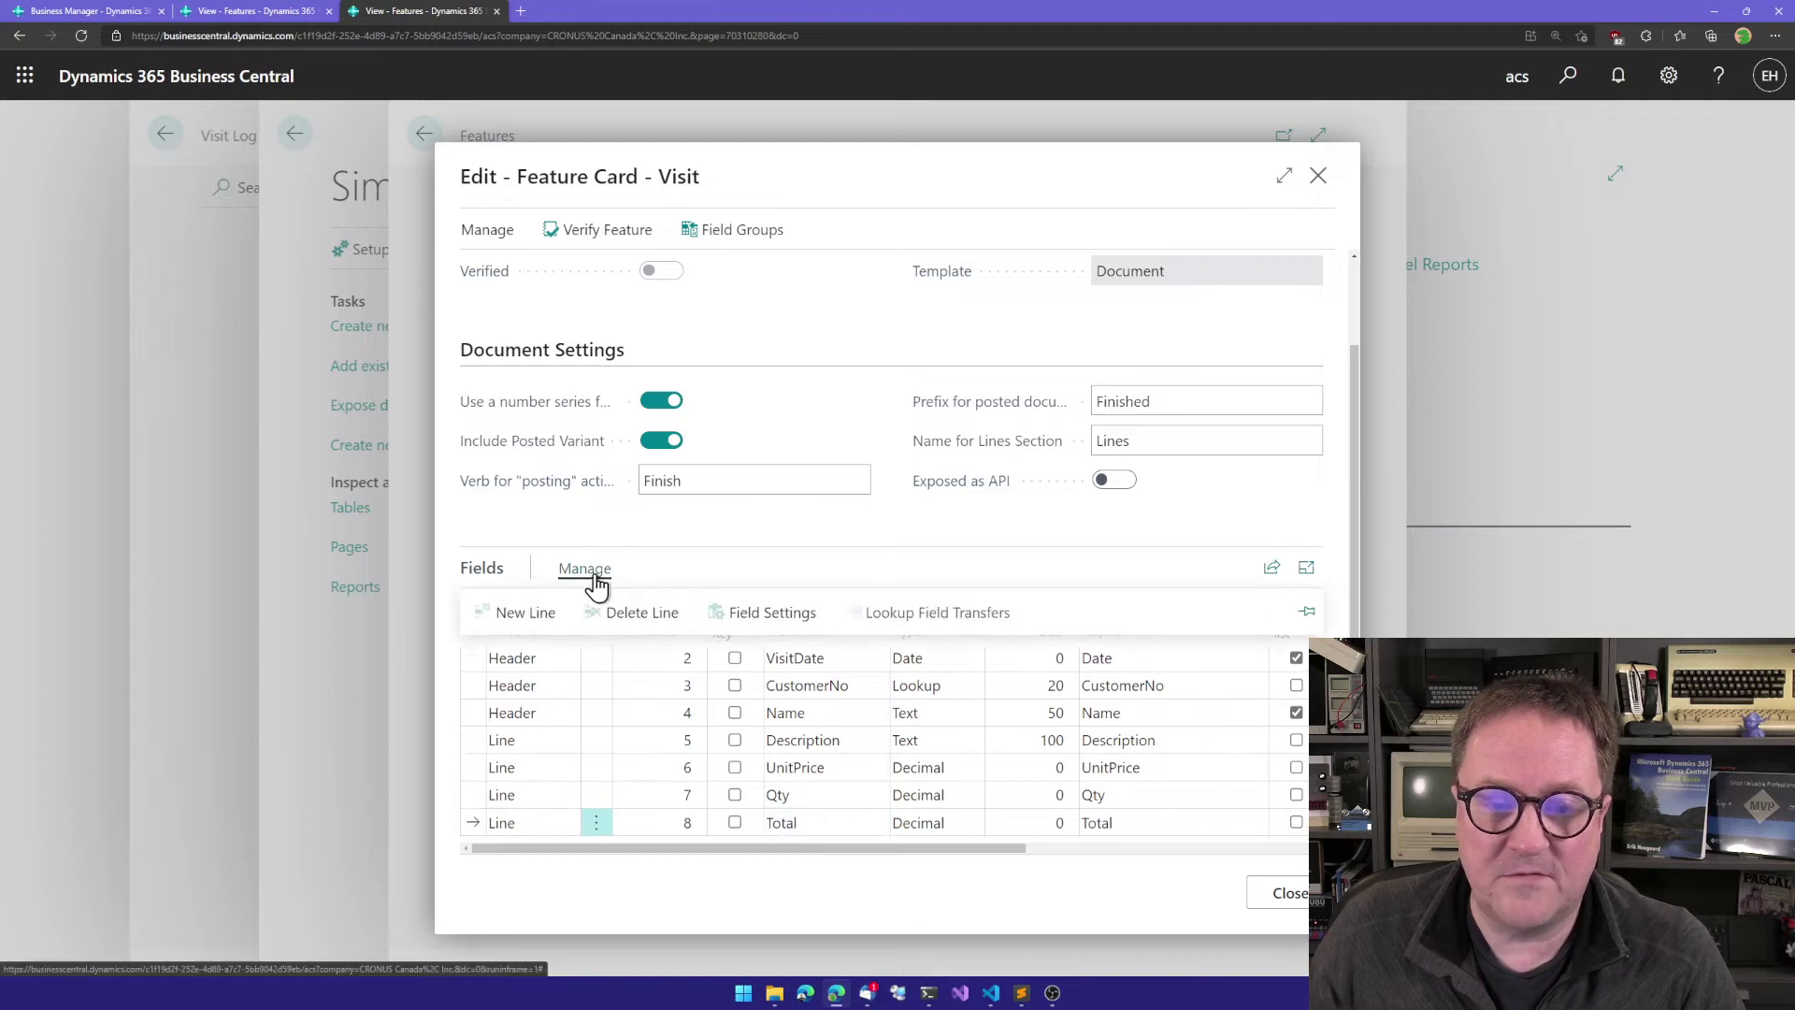
pyautogui.click(817, 609)
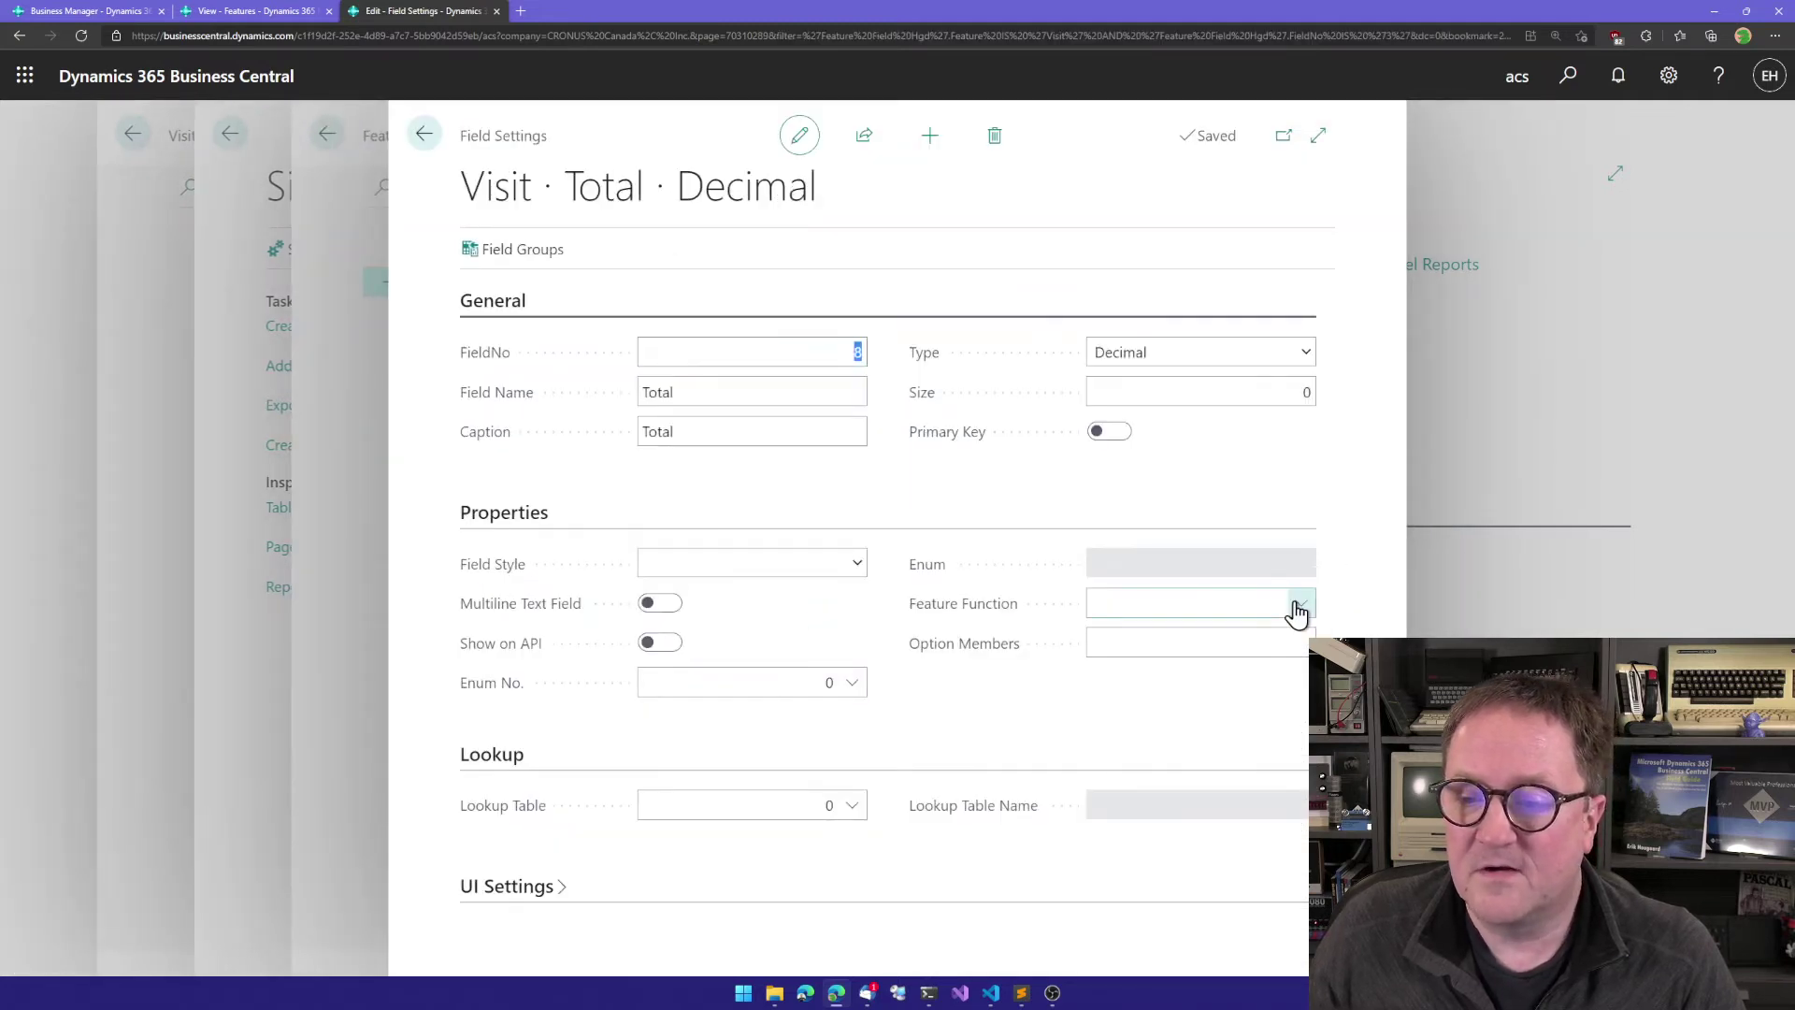
pyautogui.click(1298, 608)
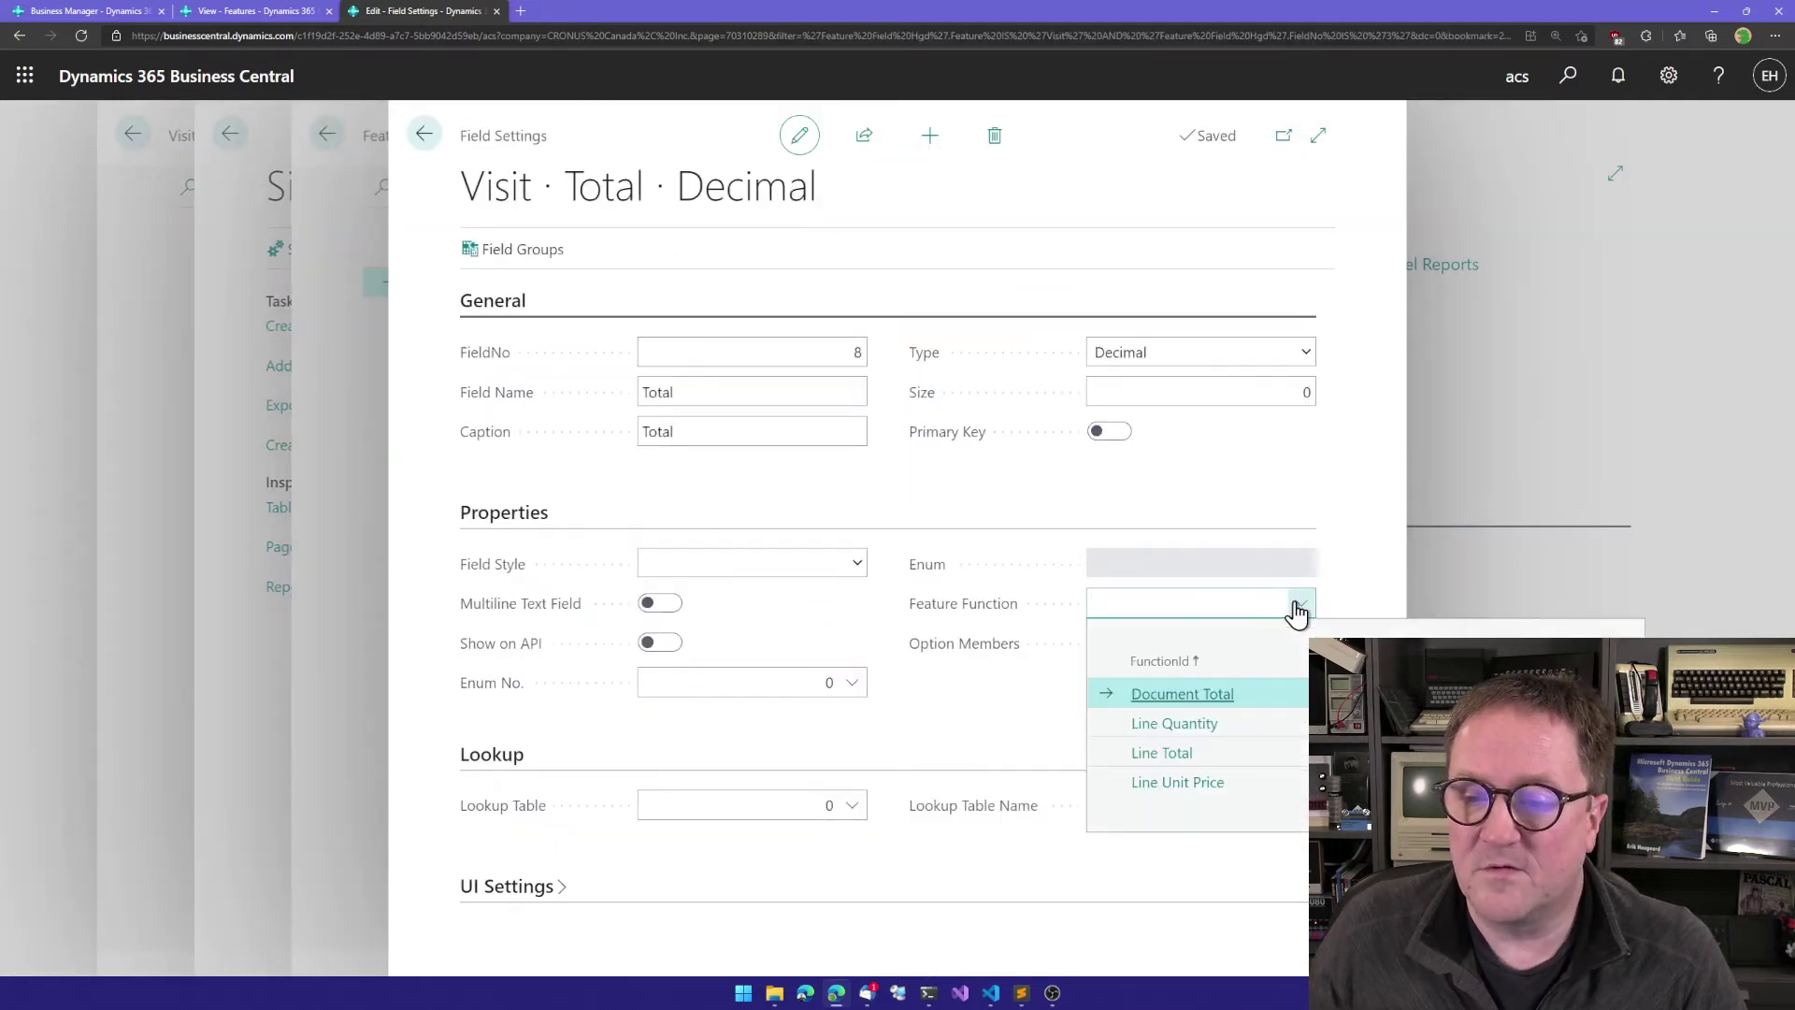
pyautogui.click(1164, 754)
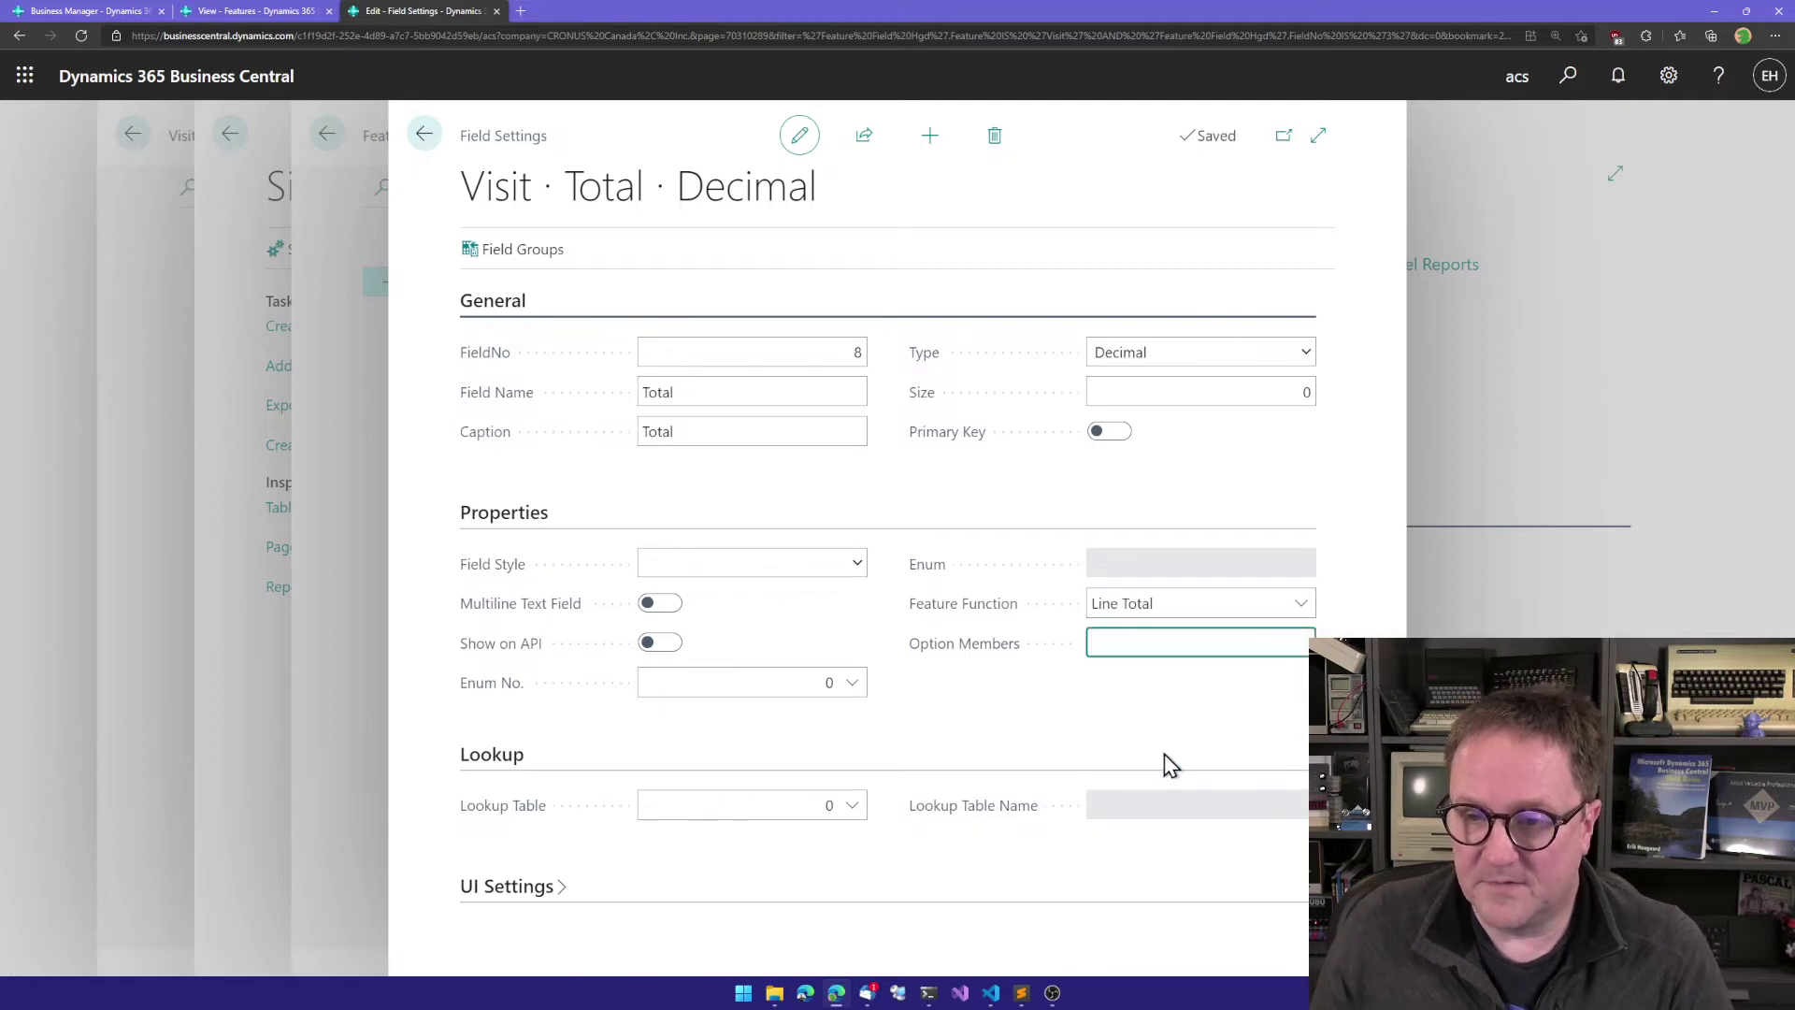
pyautogui.press('Escape')
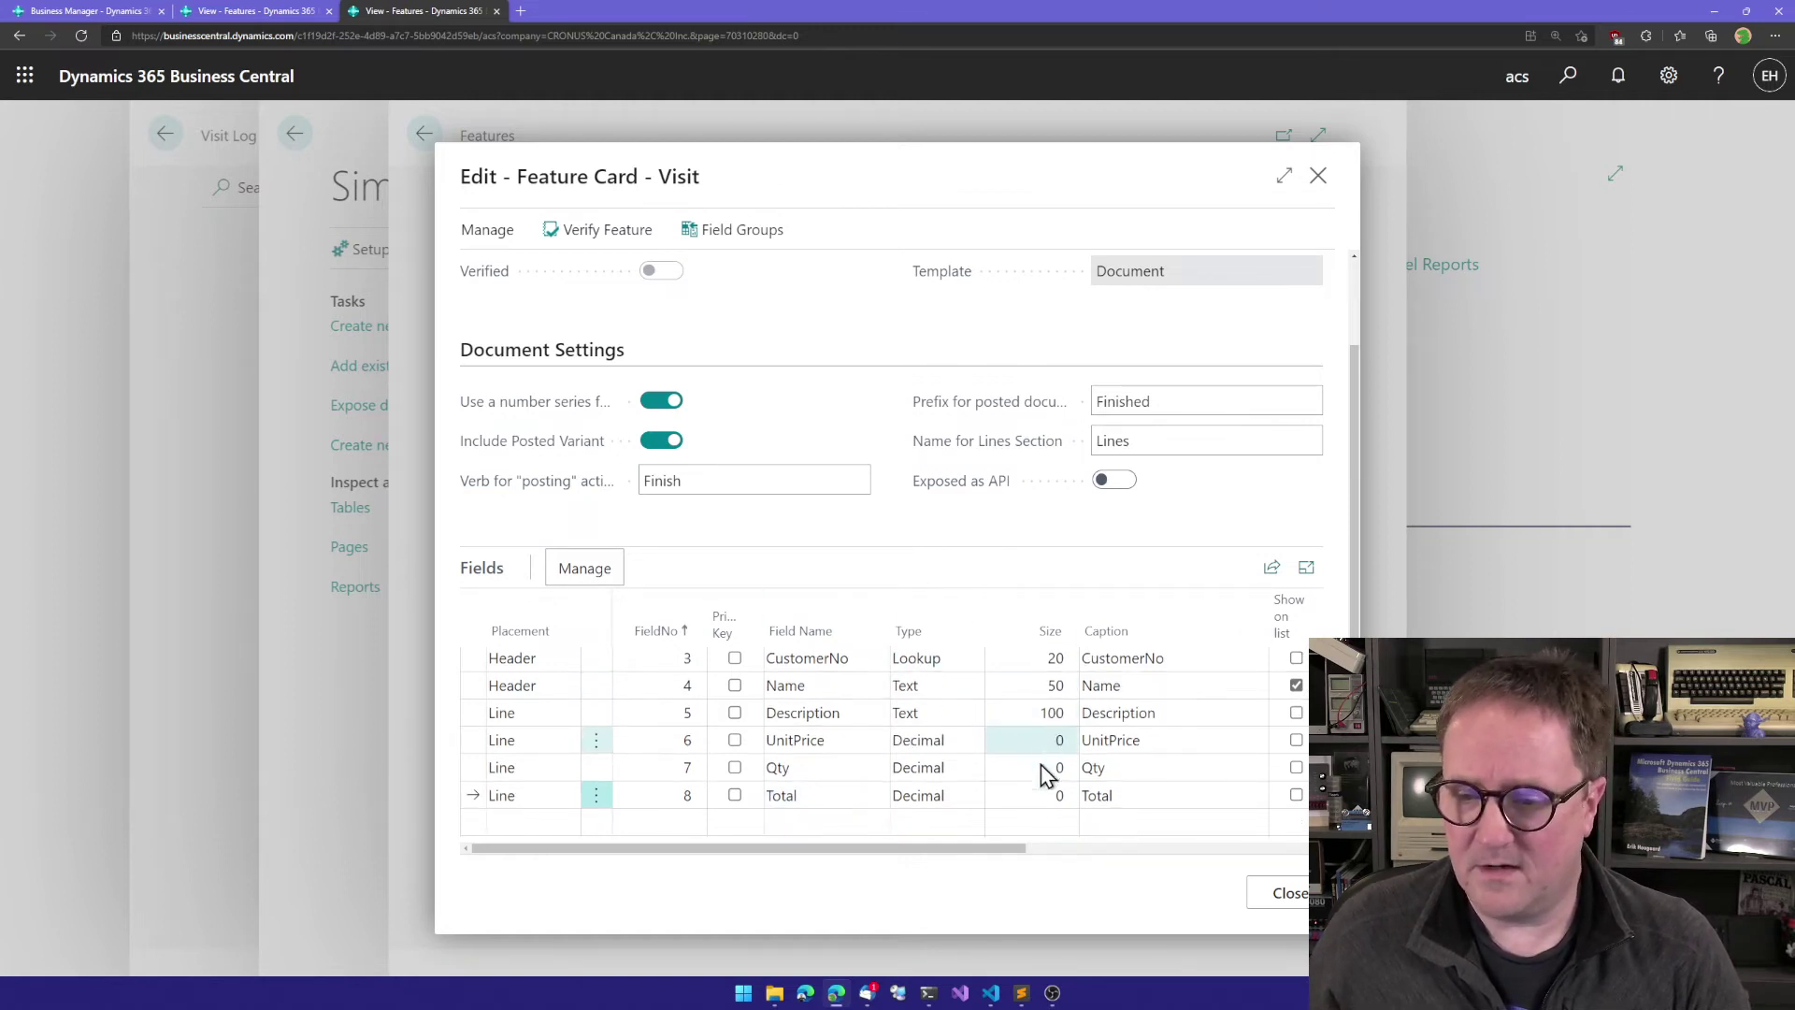
# Step: Verify the Visit feature, acknowledge the no-issues message, and close its card
pyautogui.moveTo(1025, 858); pyautogui.dragTo(1142, 854)
pyautogui.click(1040, 759)
pyautogui.scroll(1, 1046, 758)
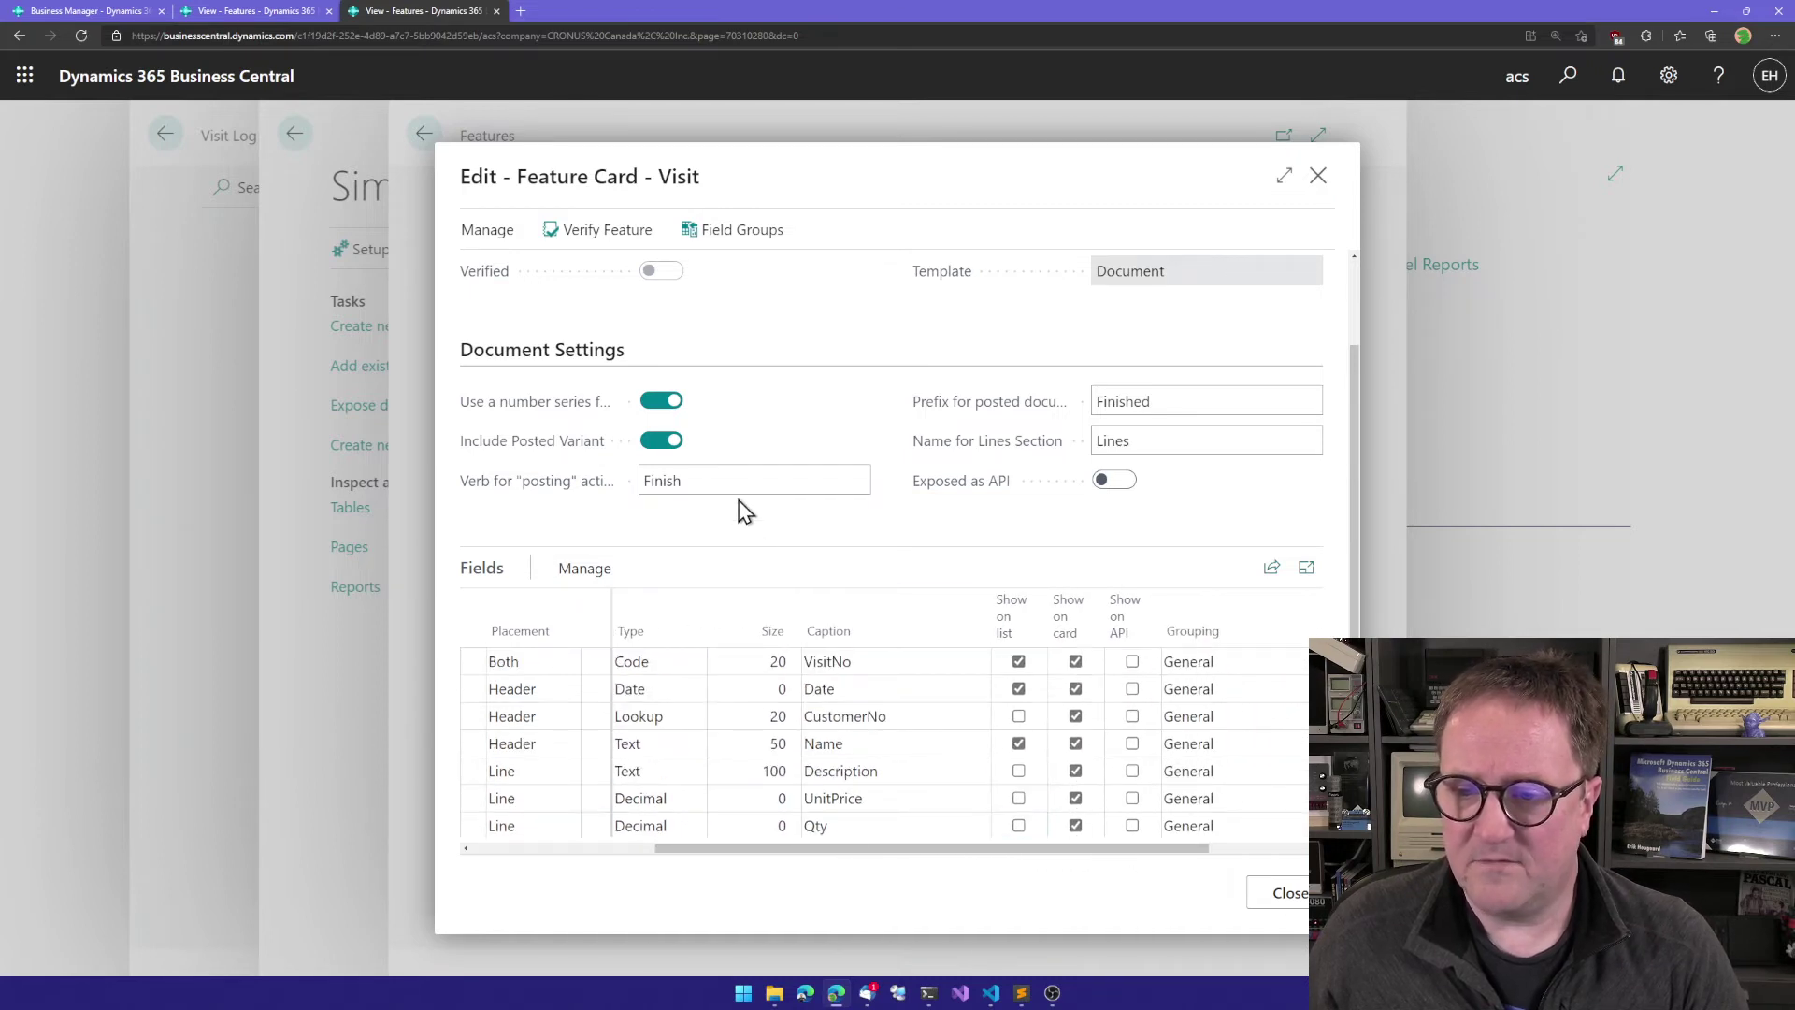
pyautogui.click(590, 234)
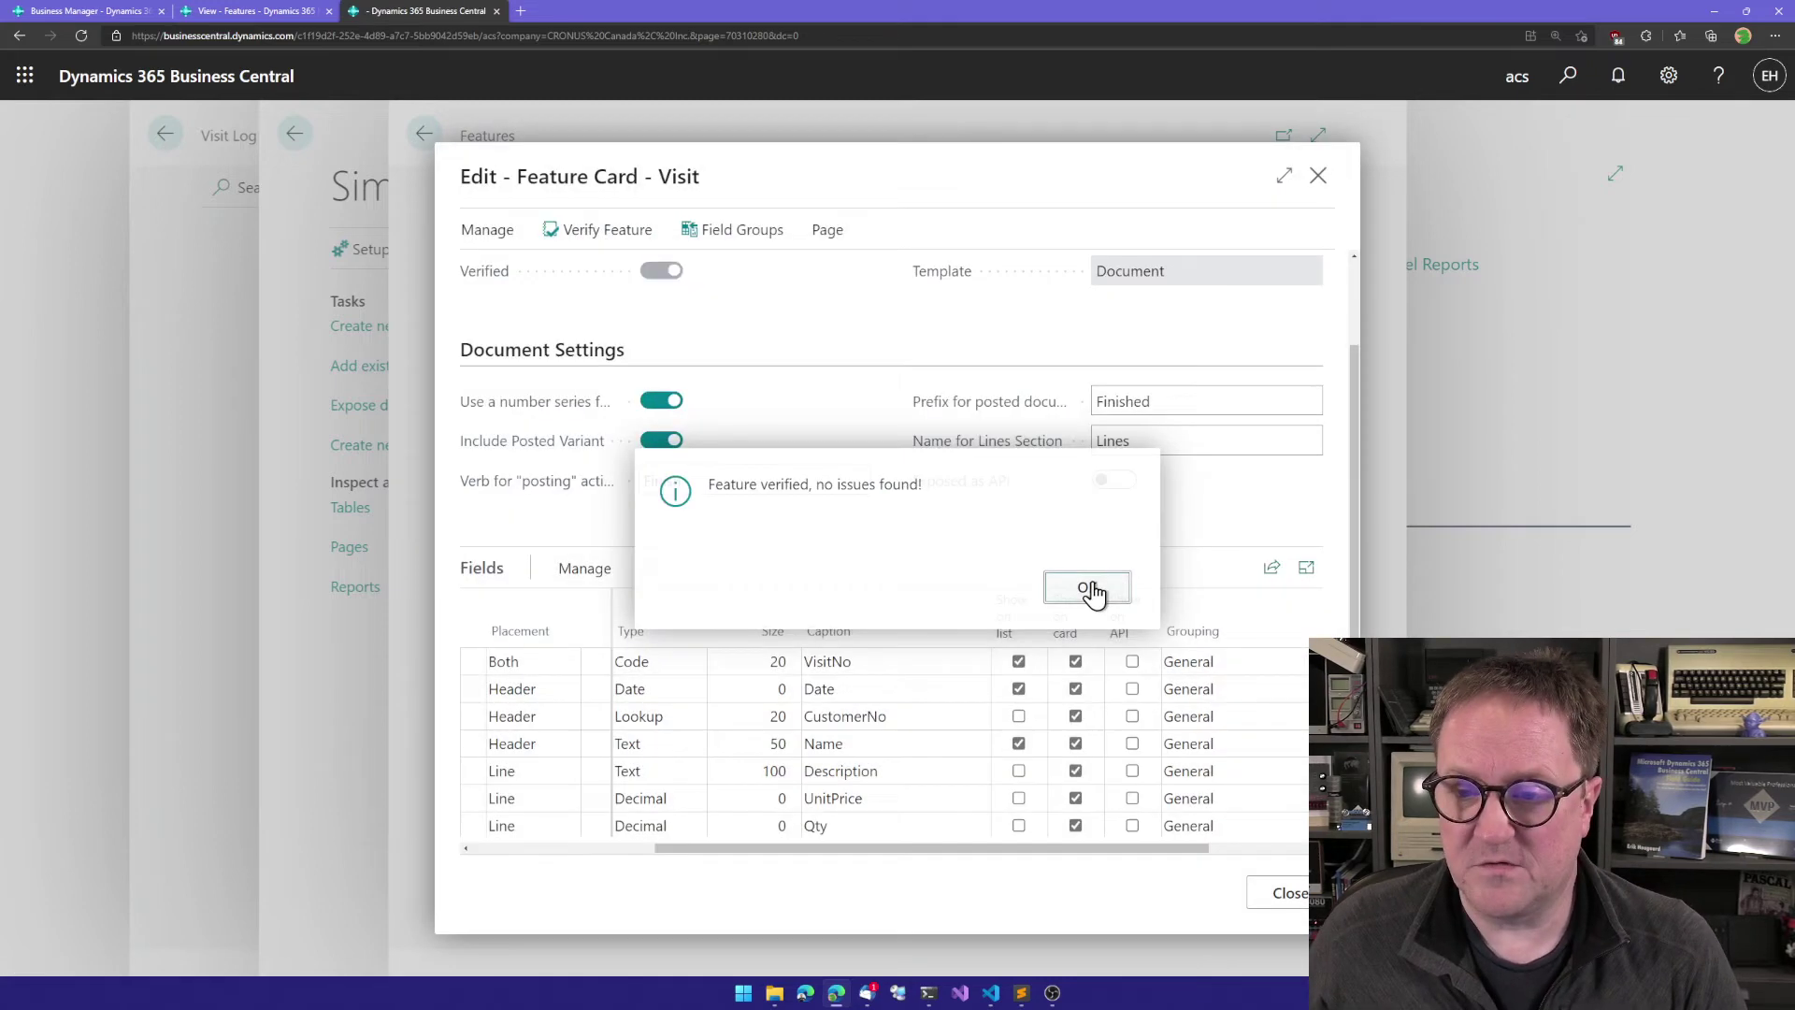
pyautogui.click(1089, 587)
pyautogui.press('Escape')
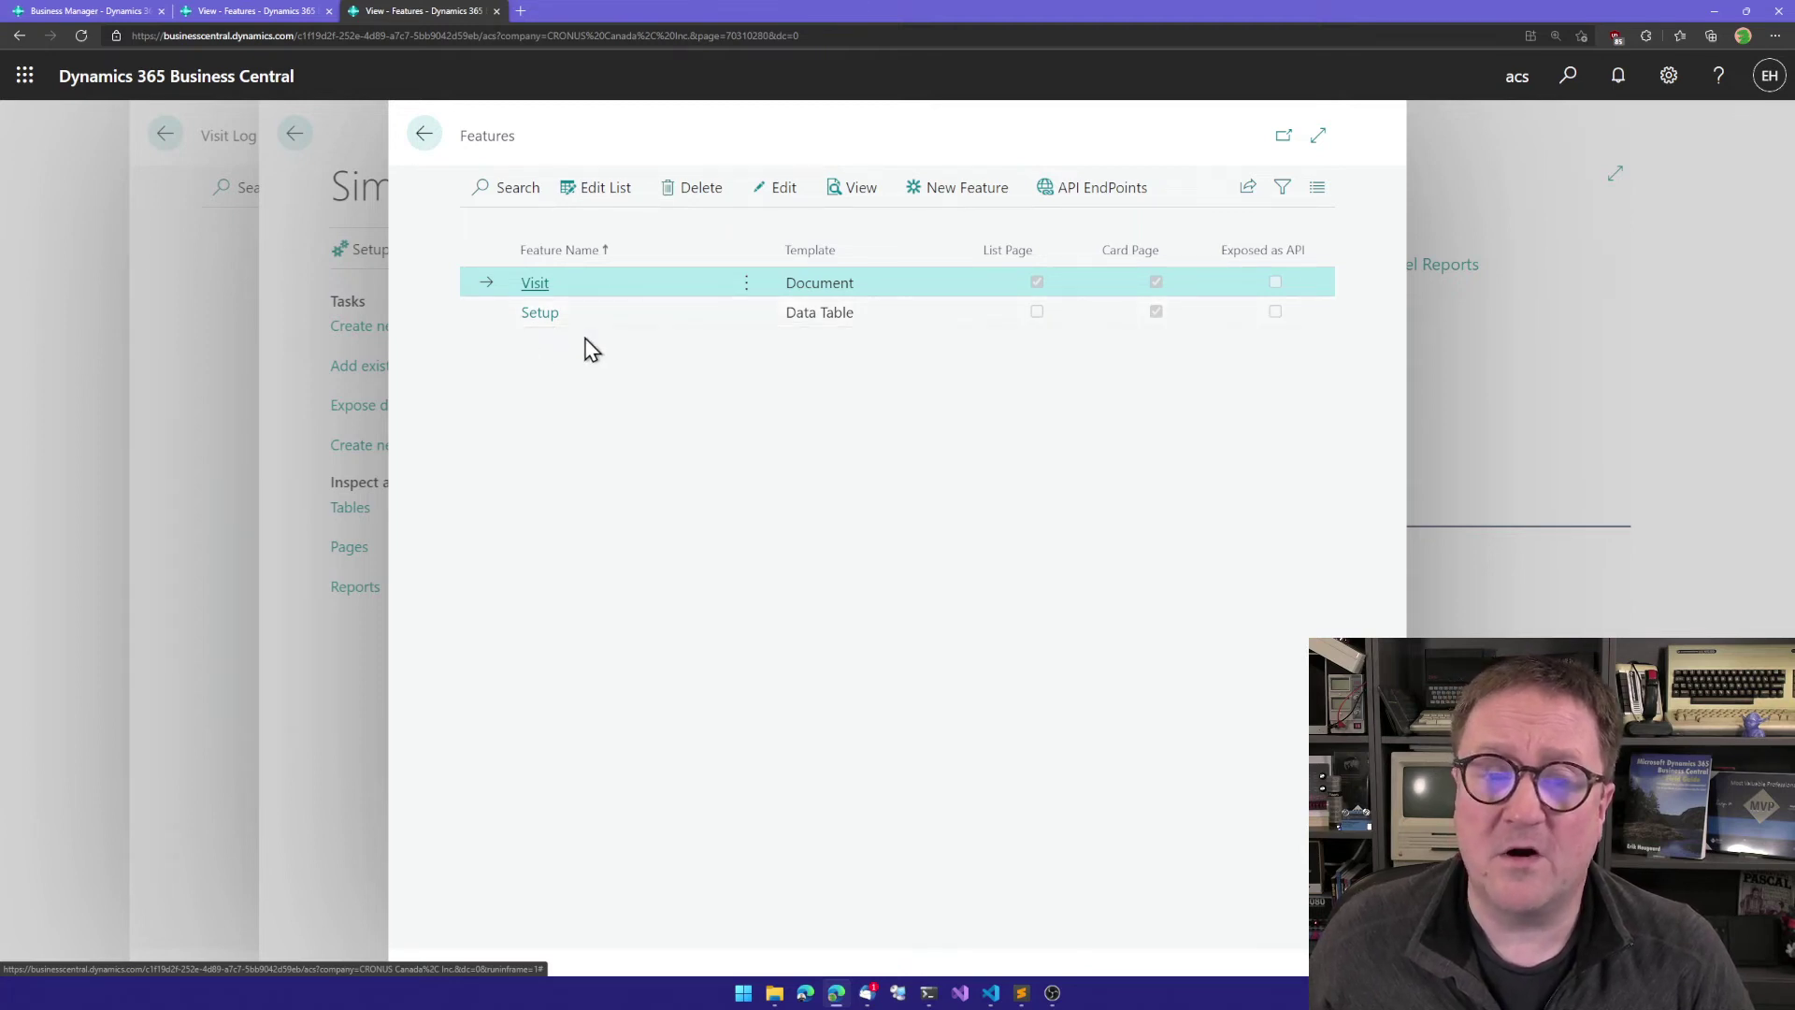
# Step: Review the Setup feature card, then return to the Simple Object Designer start page
pyautogui.click(539, 316)
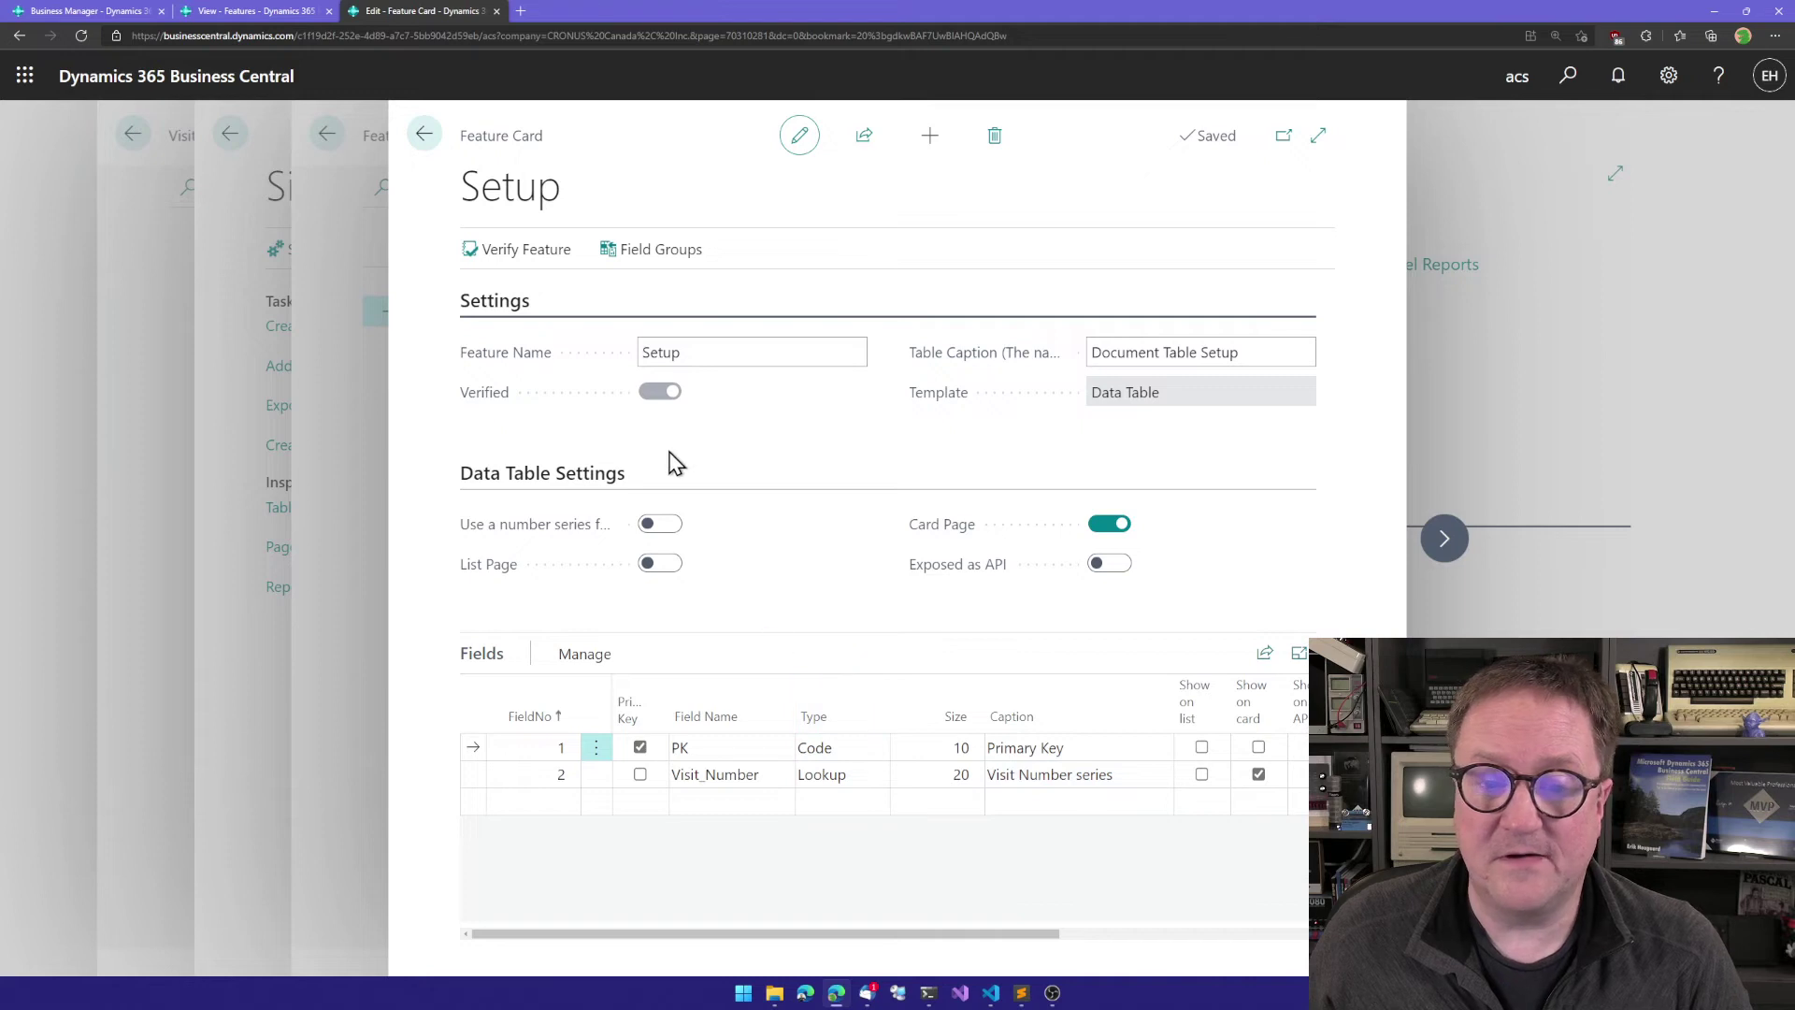
pyautogui.press('Escape')
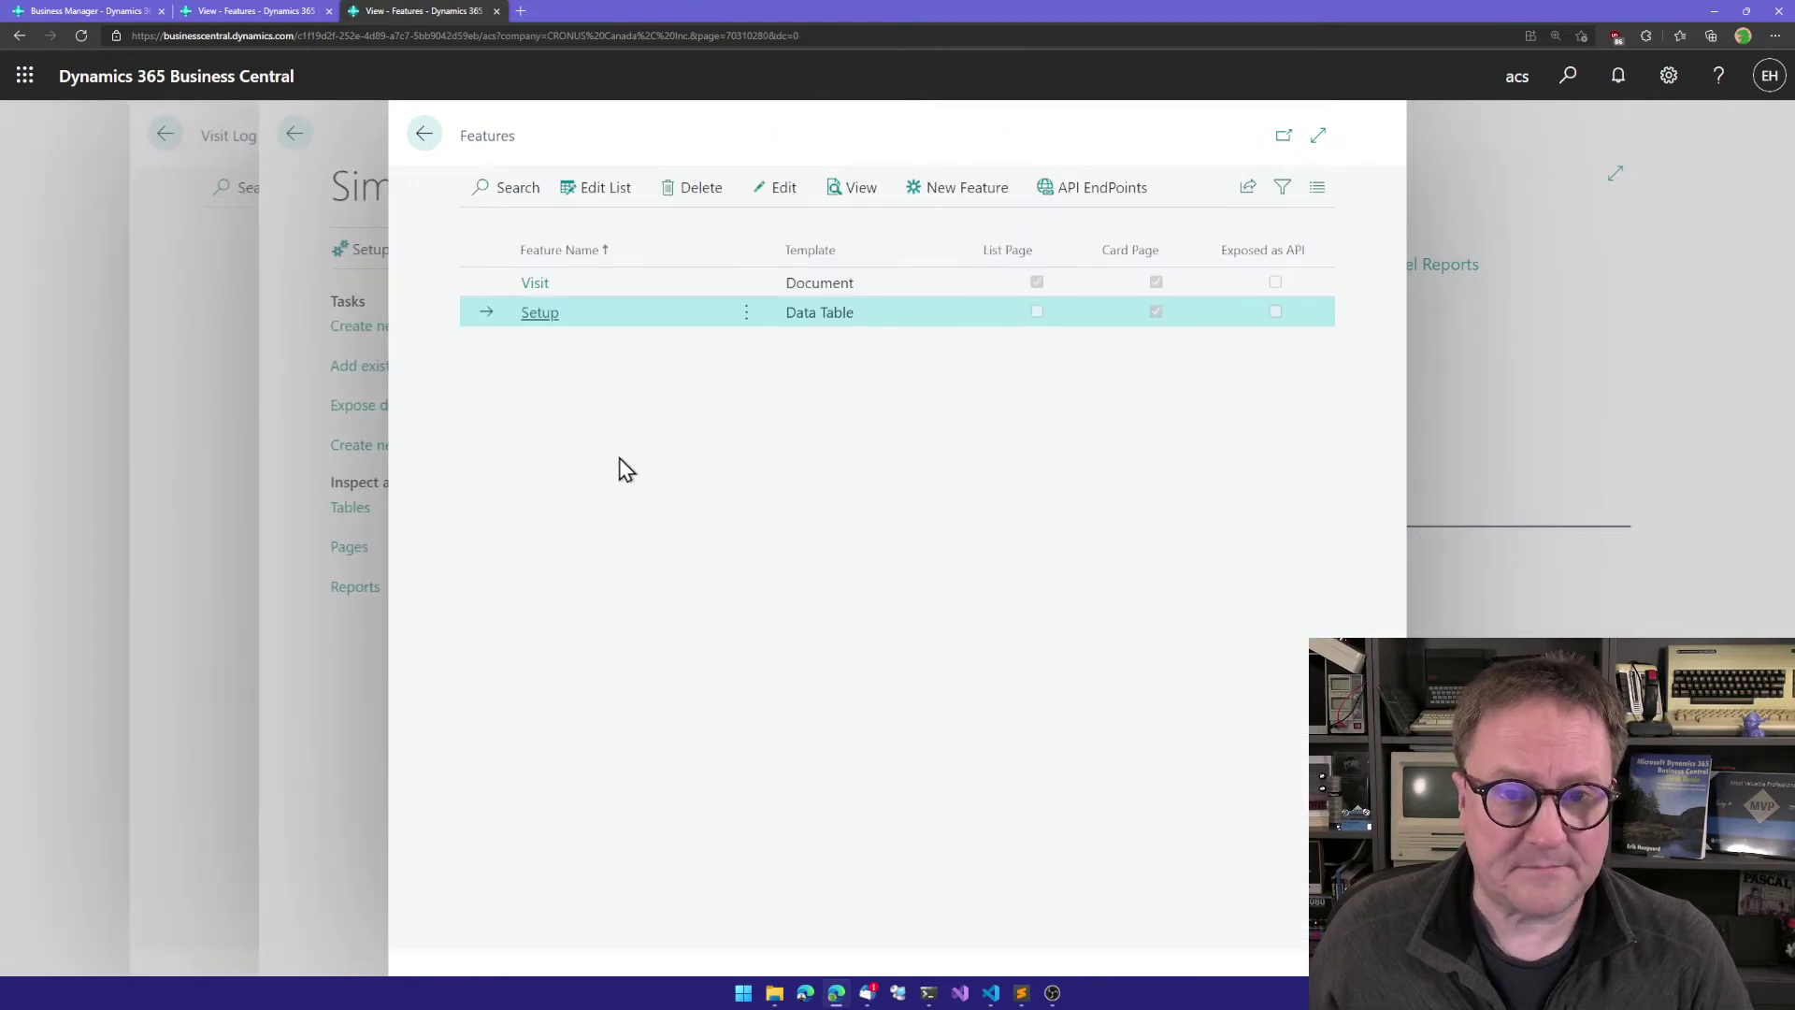
pyautogui.press('Escape')
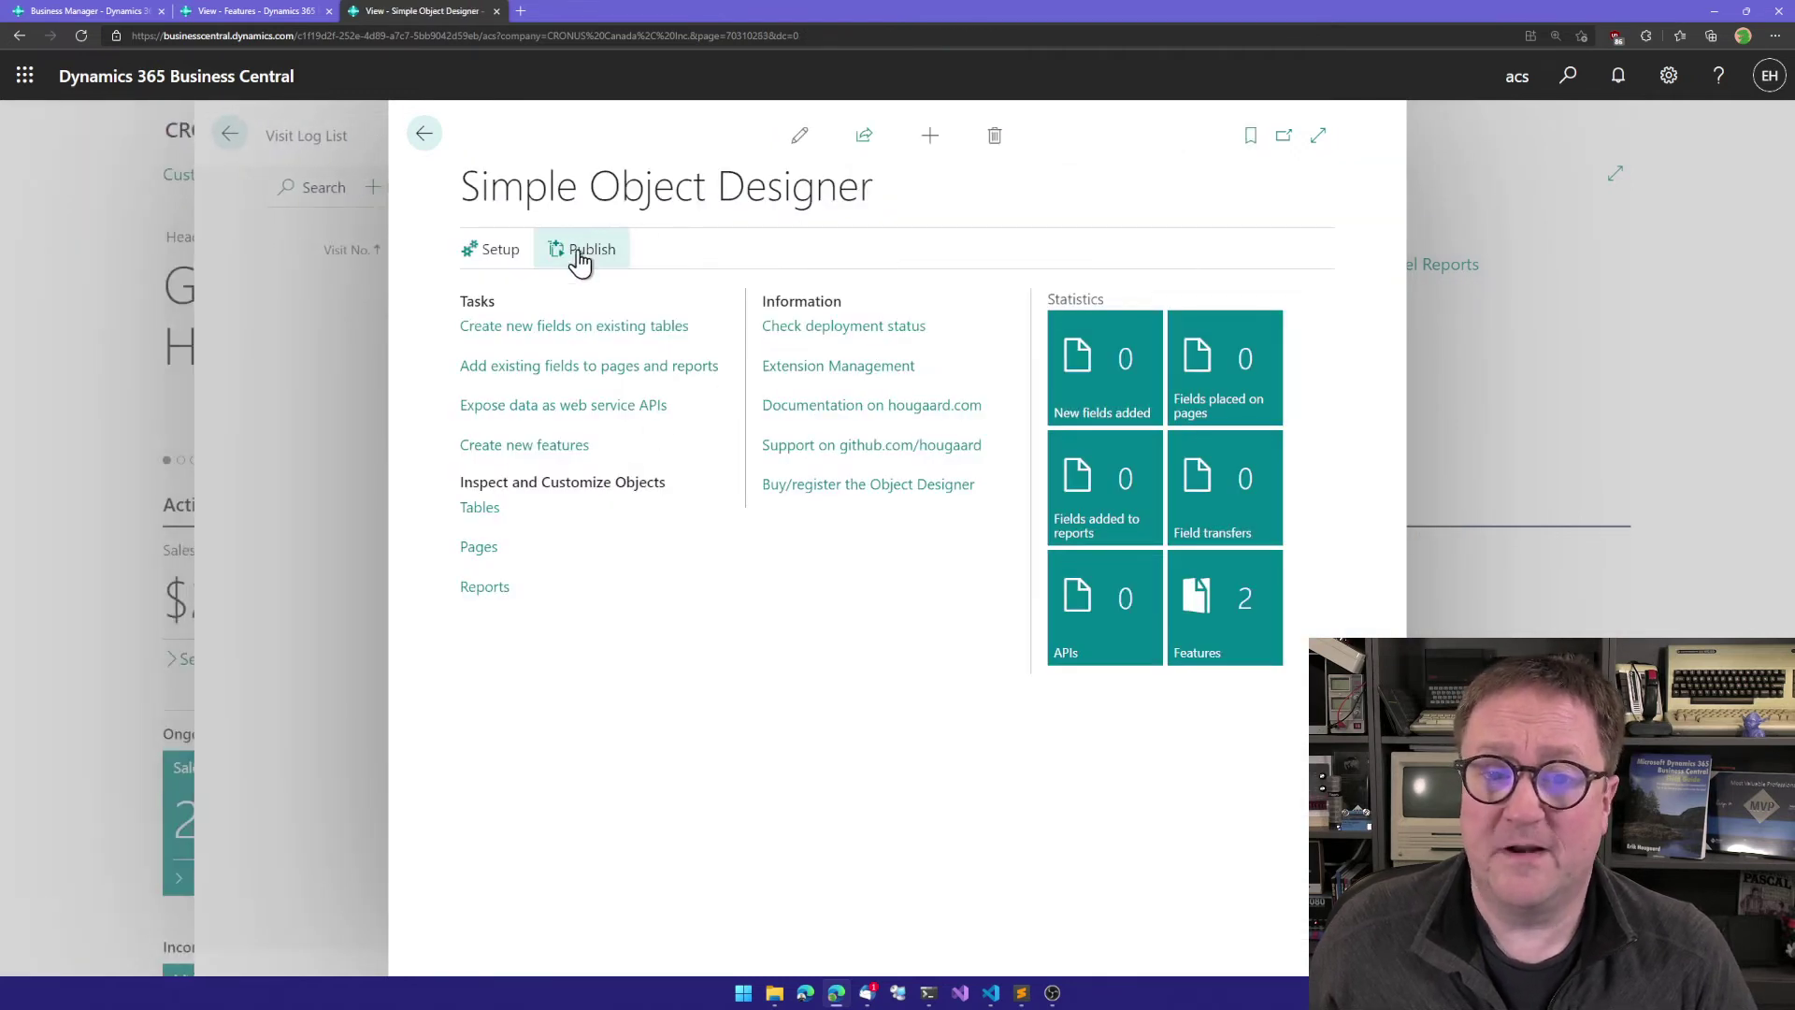
# Step: Publish the extension directly to this environment
pyautogui.click(579, 254)
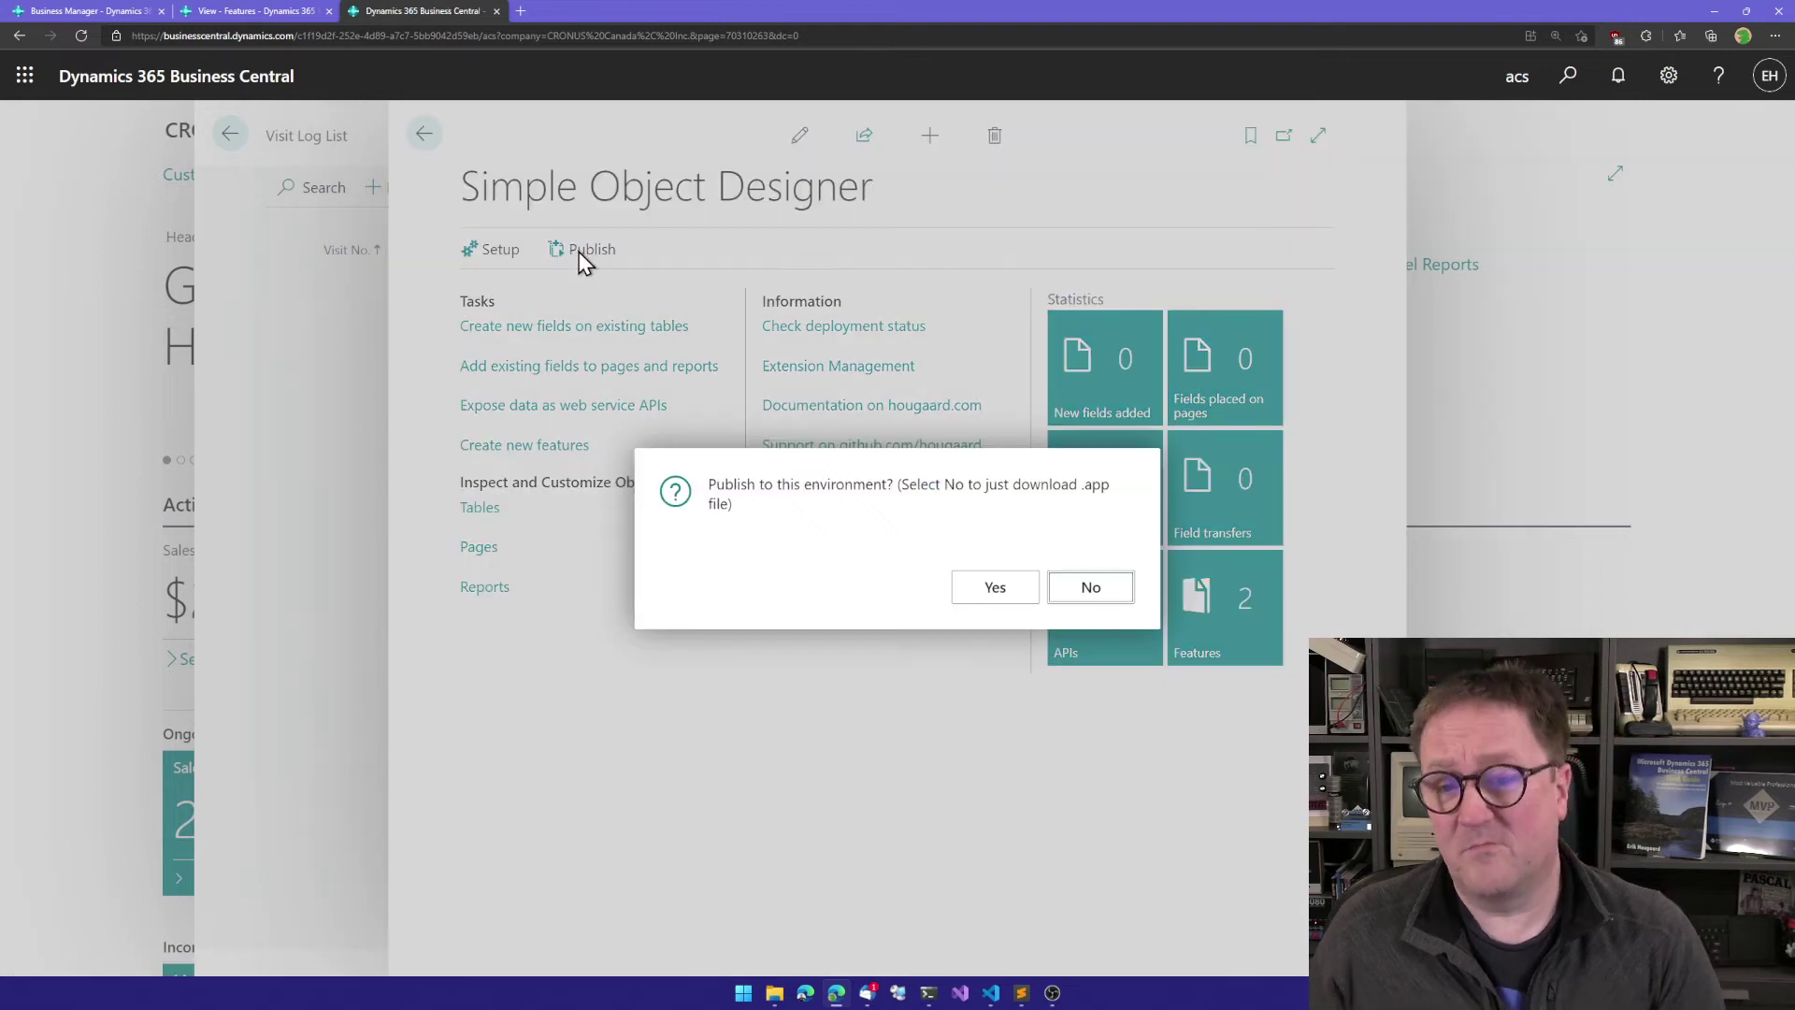
pyautogui.click(975, 589)
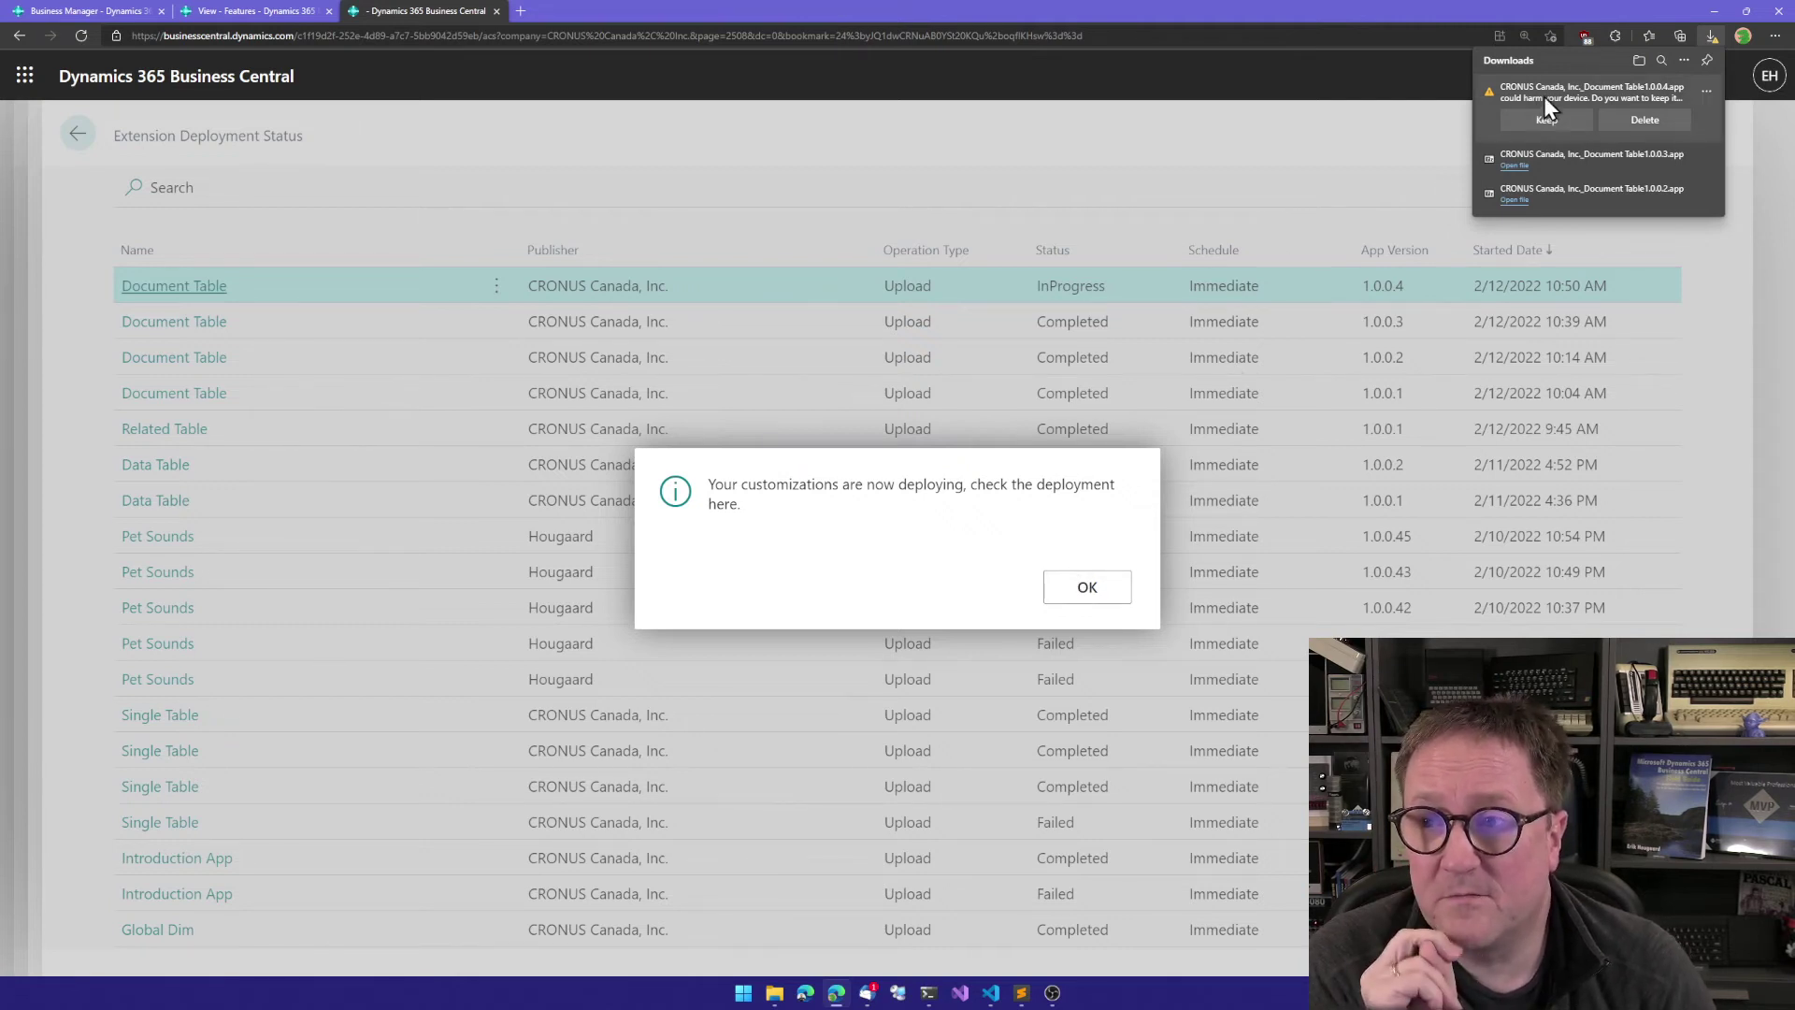
# Step: Keep the downloaded 1.0.0.4 app file and dismiss the deployment message
pyautogui.click(1545, 122)
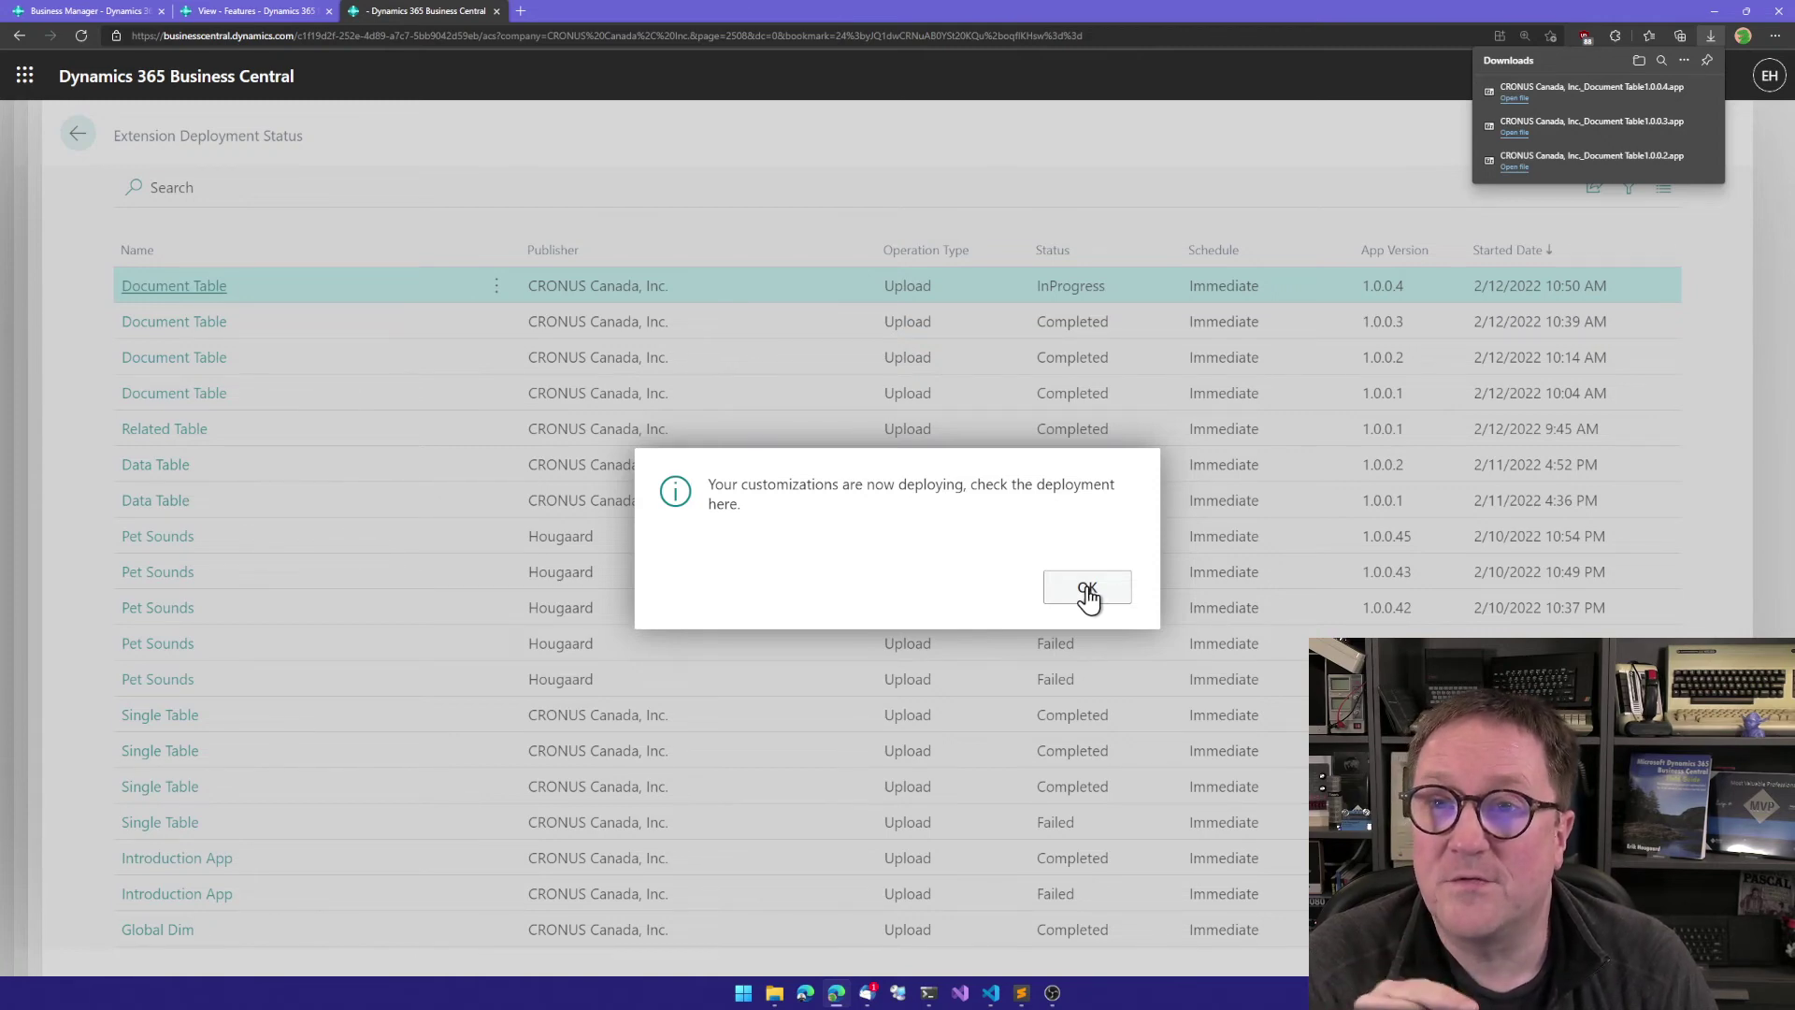
pyautogui.click(1087, 591)
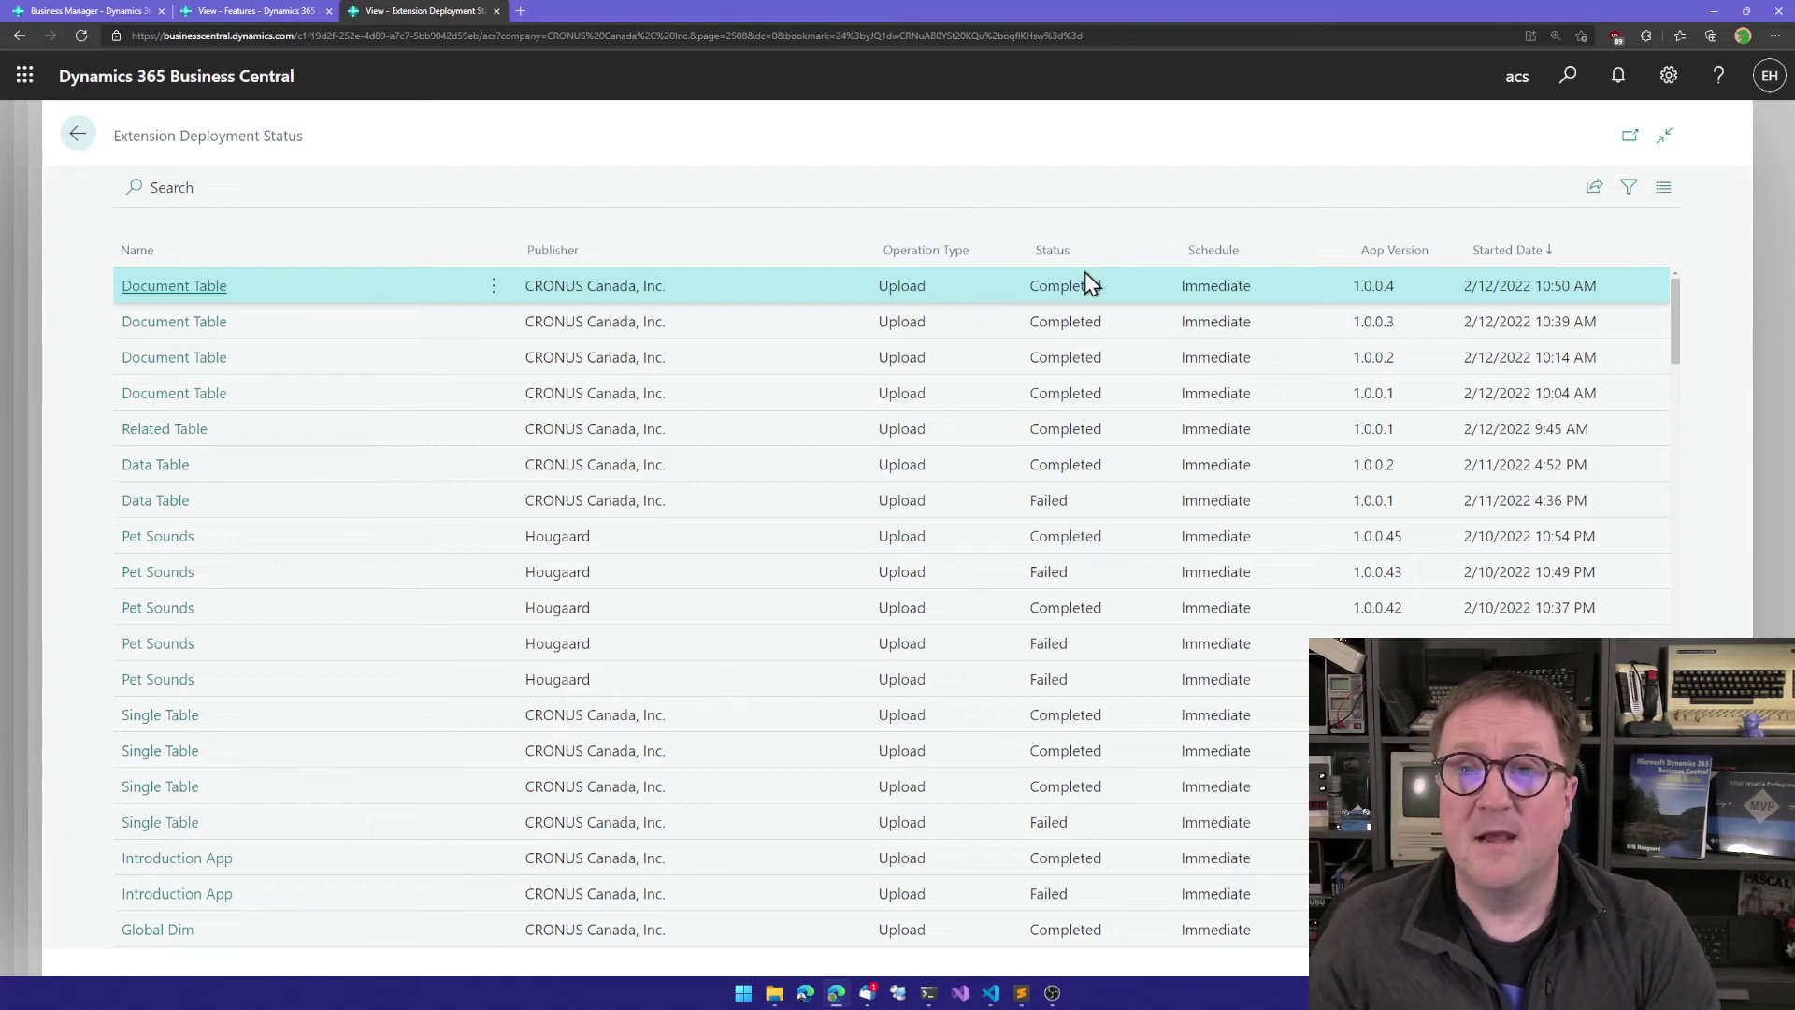
# Step: Close the status and Visit Log lists, then search for 'visit' and 'document table setup'
pyautogui.press('Escape')
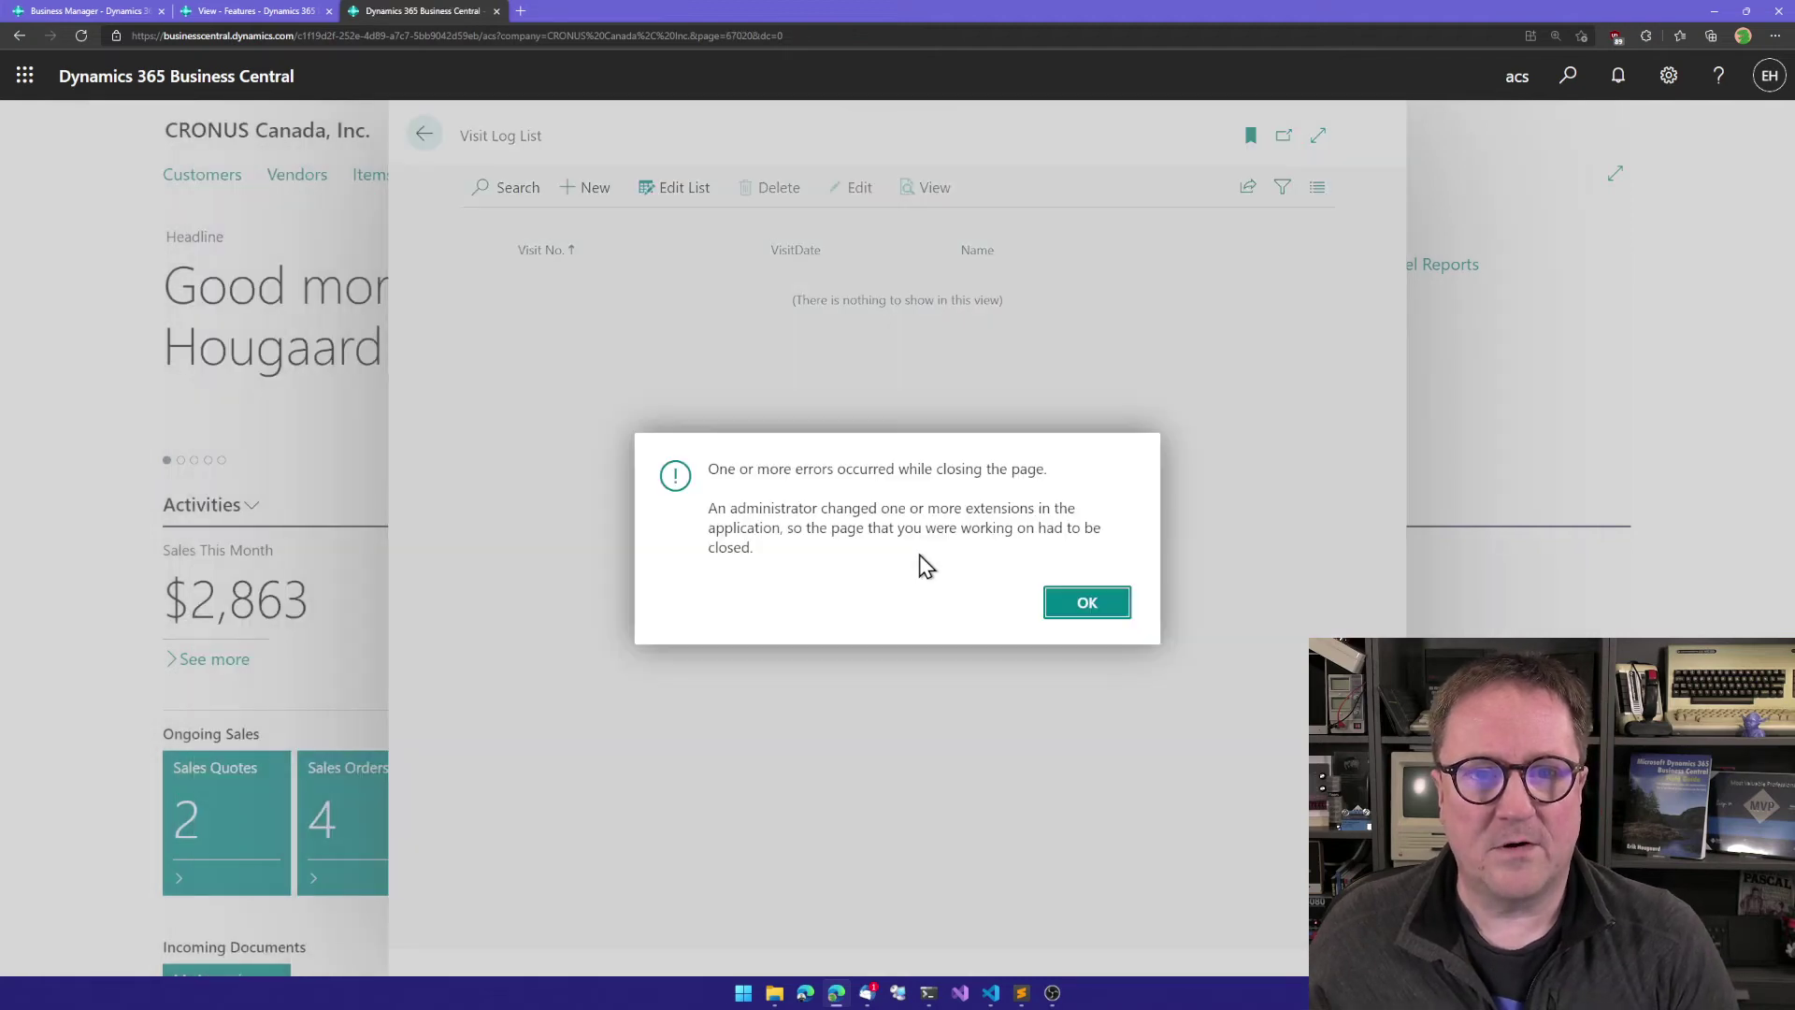
pyautogui.click(1086, 602)
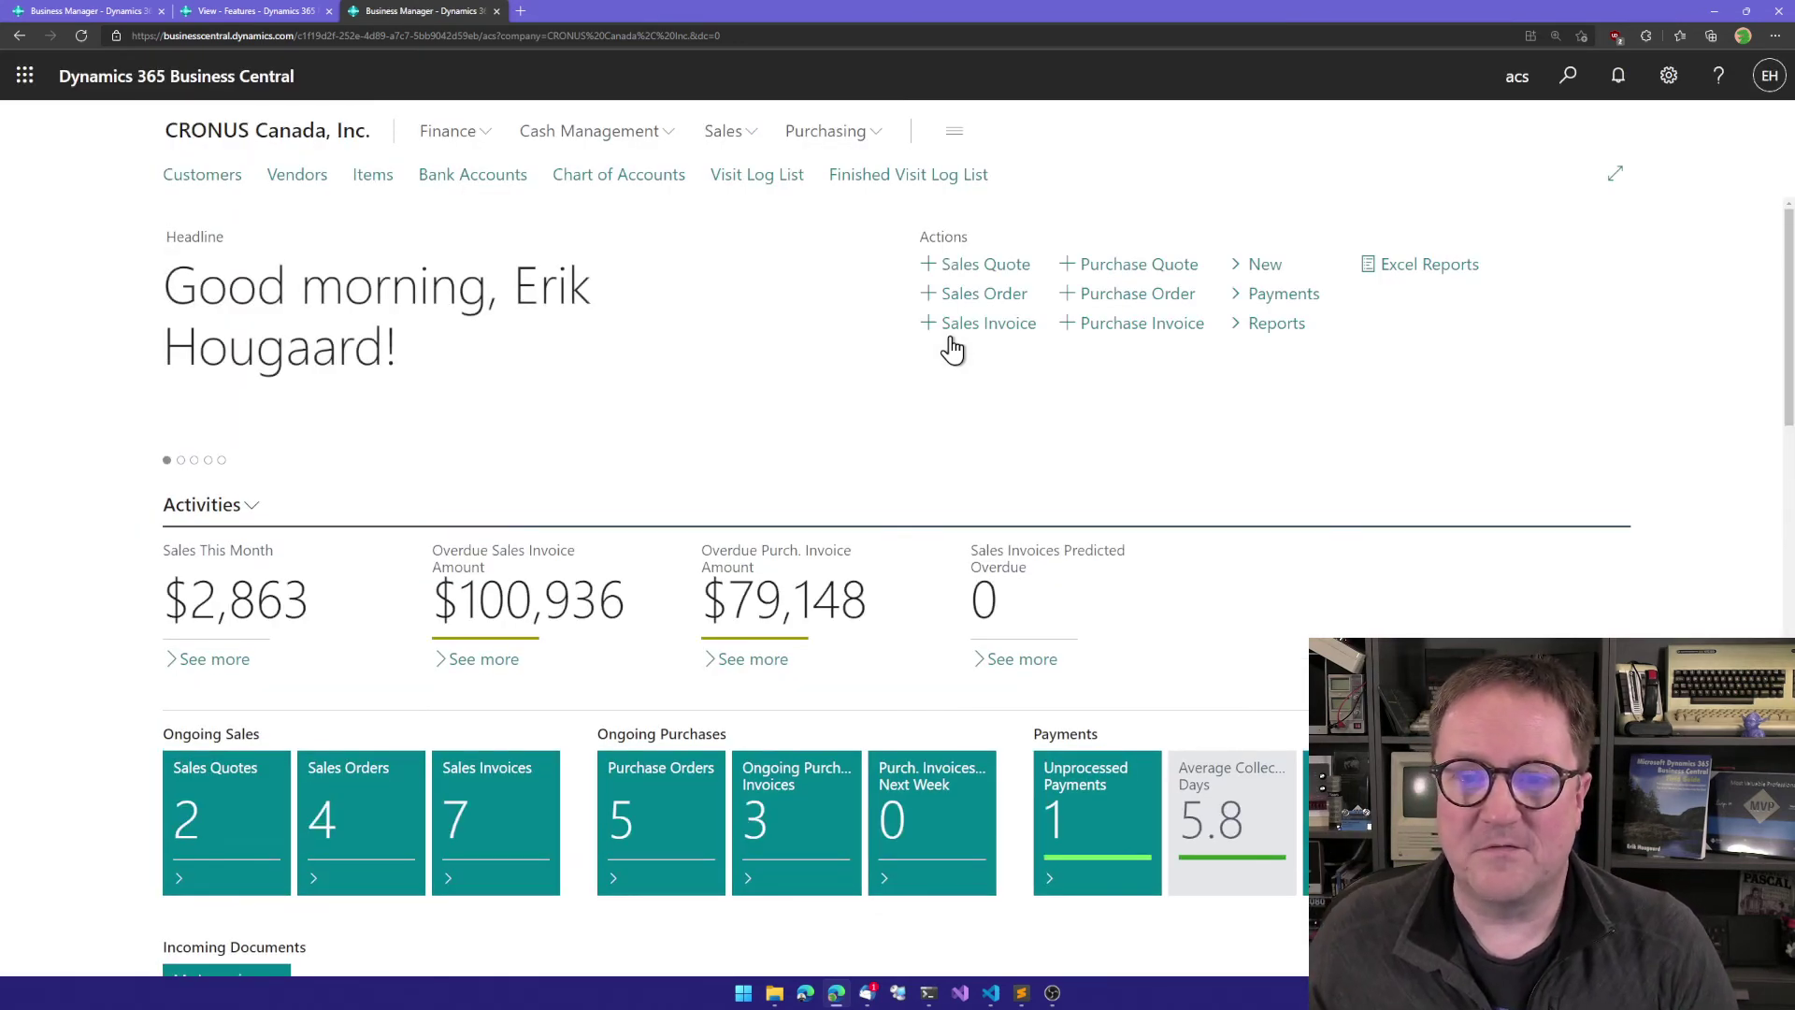
pyautogui.hotkey('alt', 'q')
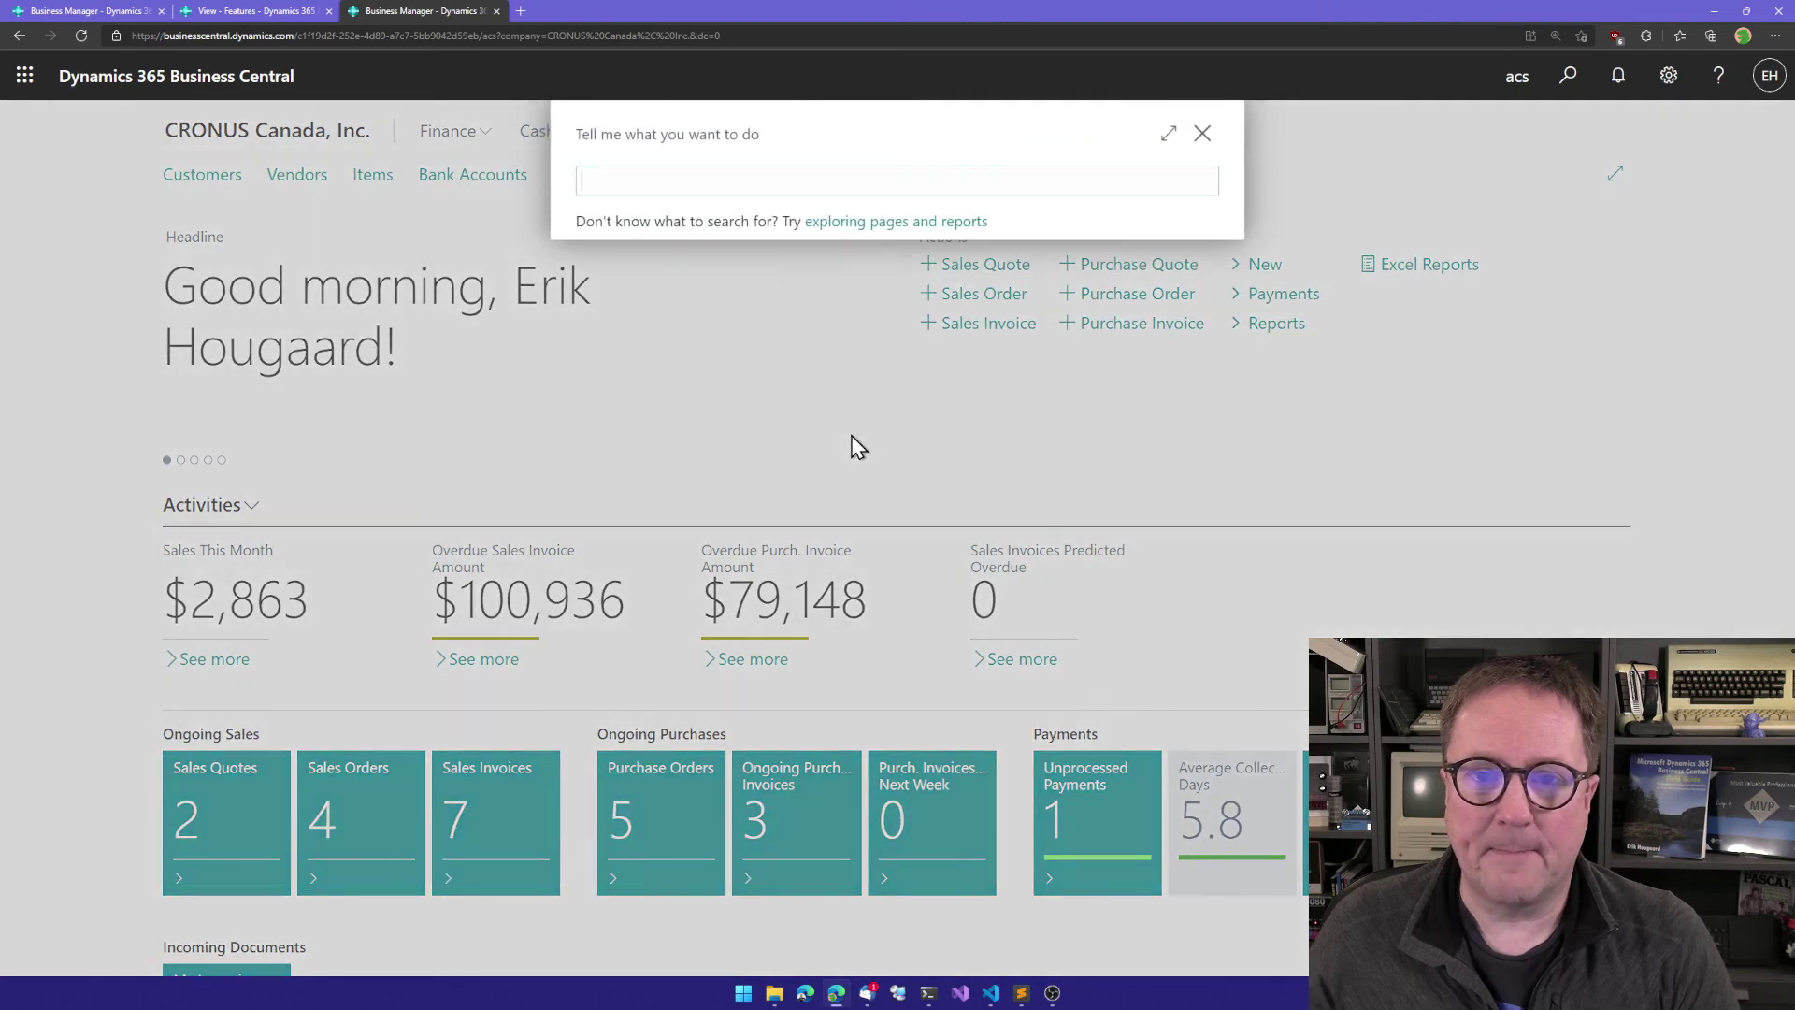
pyautogui.write('visit')
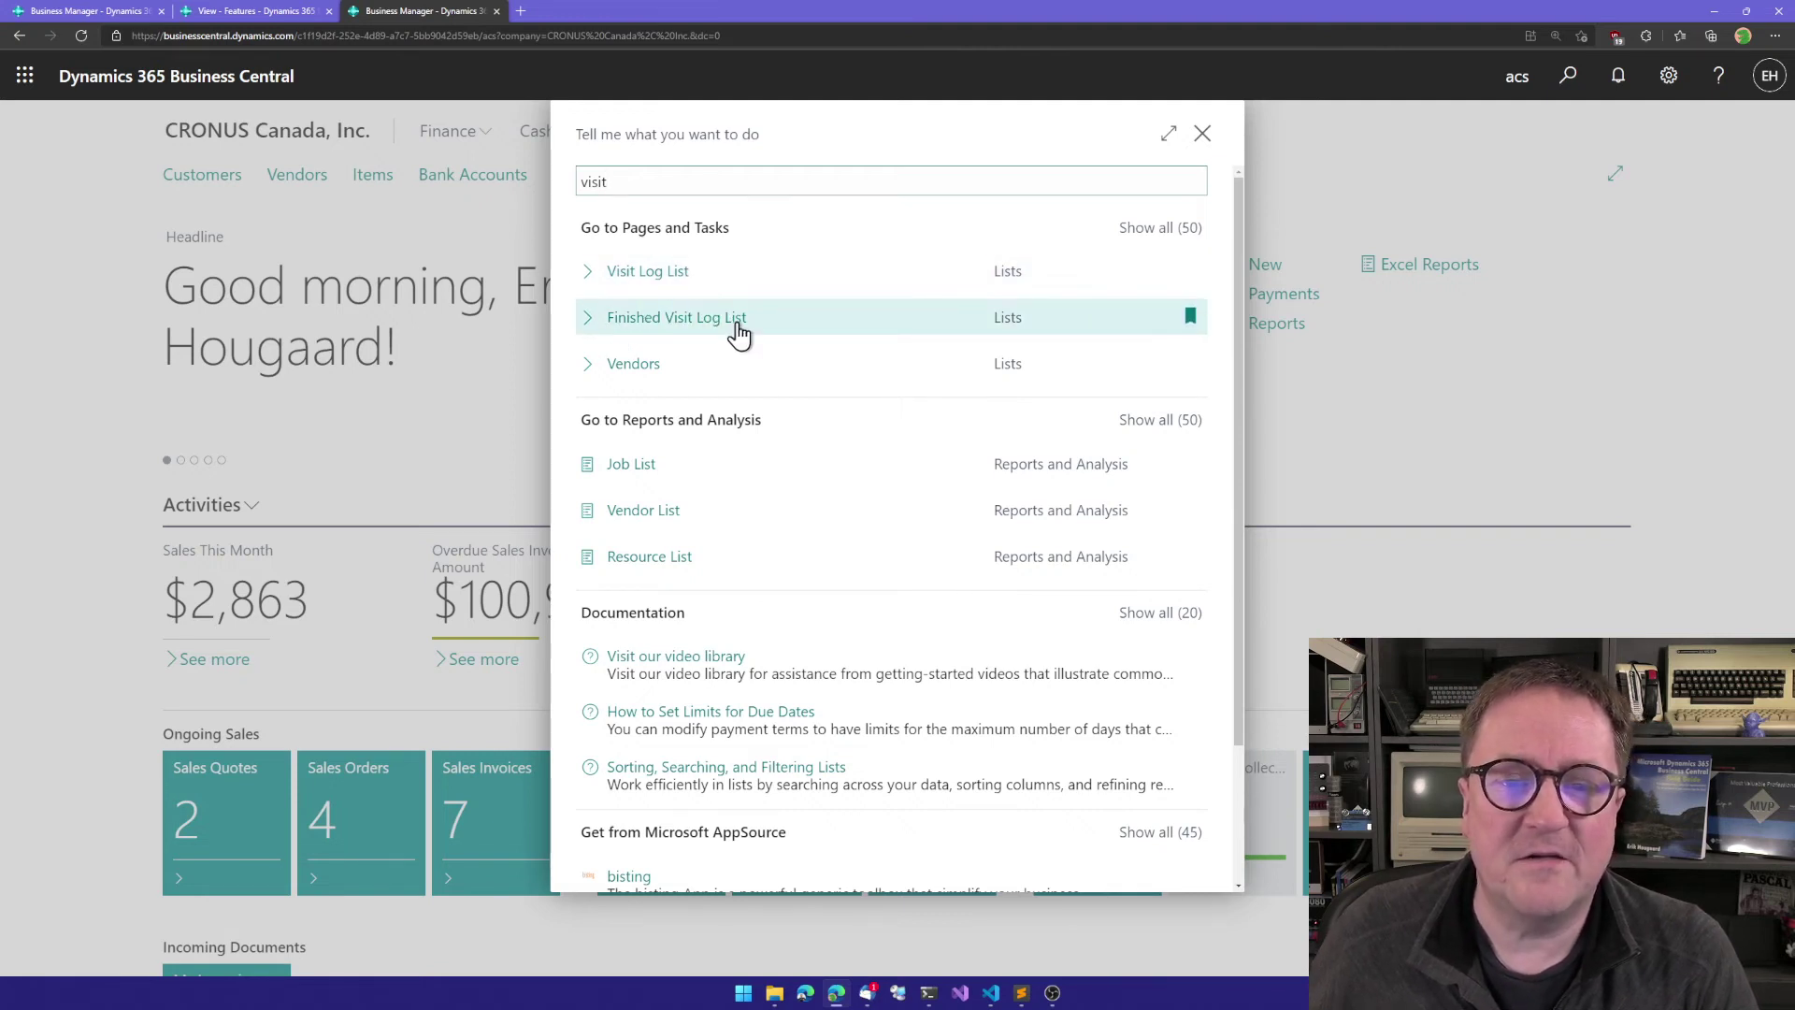
pyautogui.press('BackSpace')
pyautogui.press('BackSpace')
pyautogui.press('BackSpace')
pyautogui.press('BackSpace')
pyautogui.press('BackSpace')
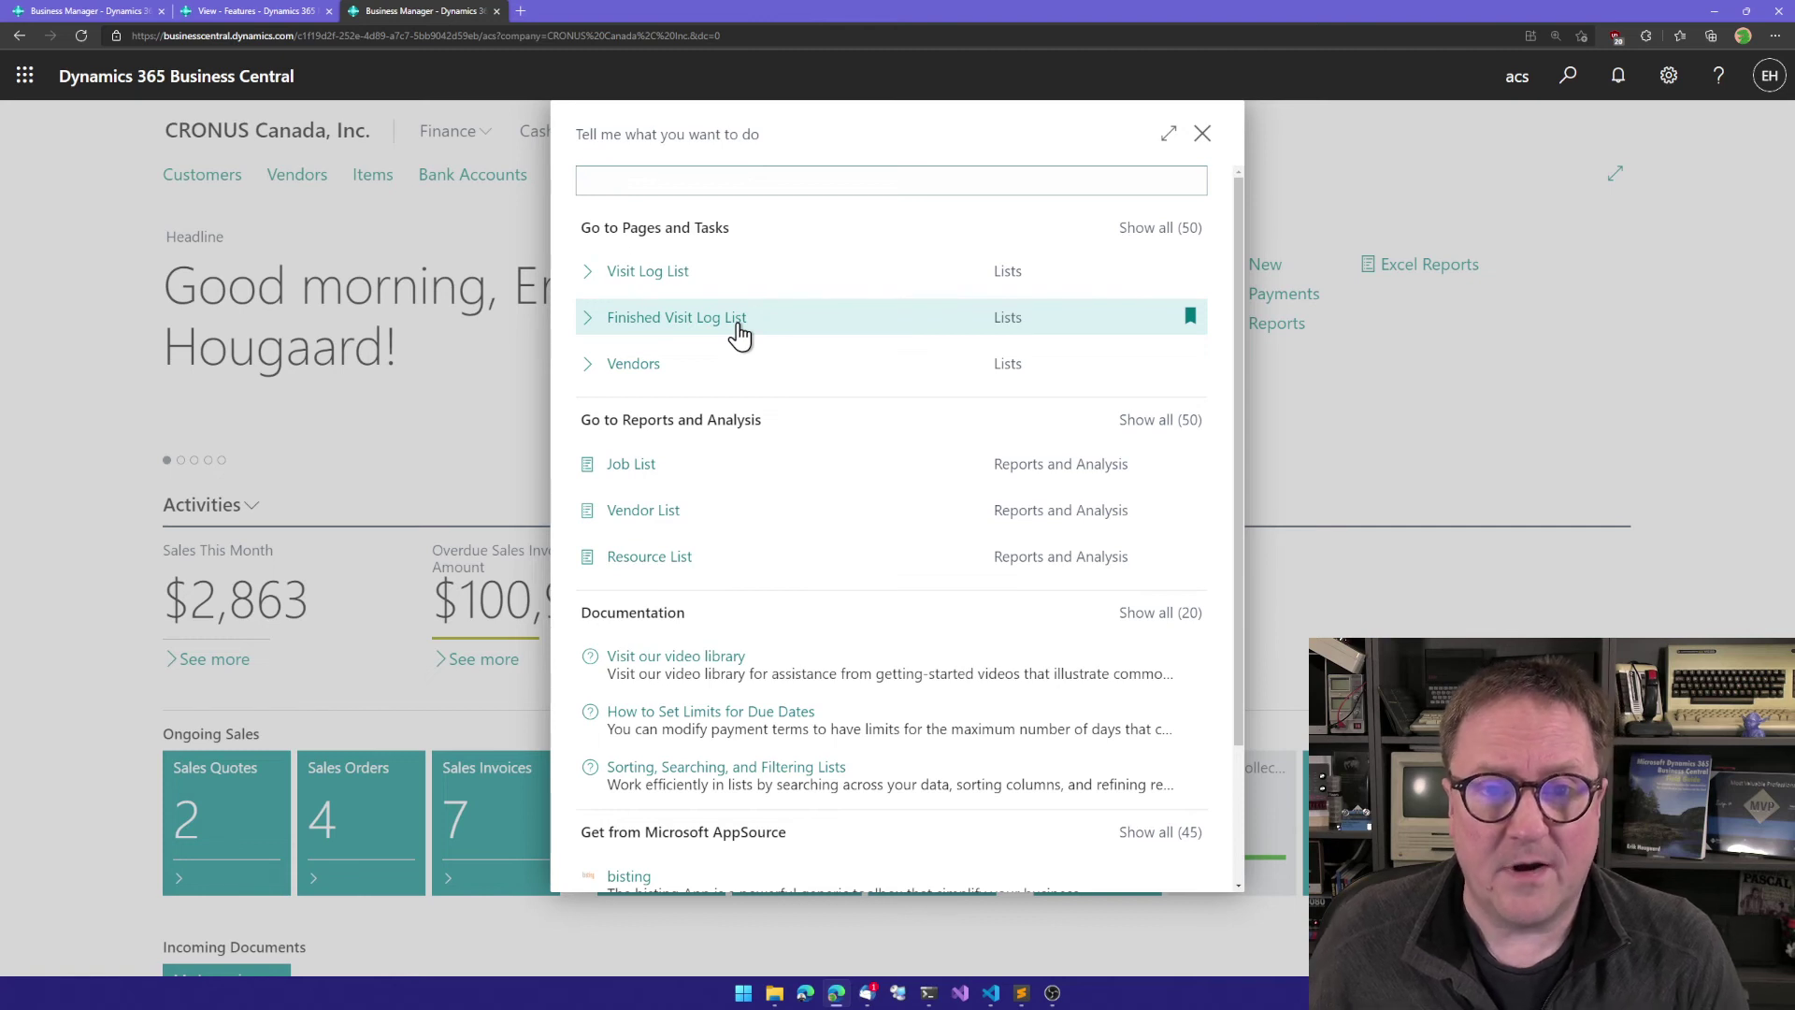
pyautogui.write('document table setup')
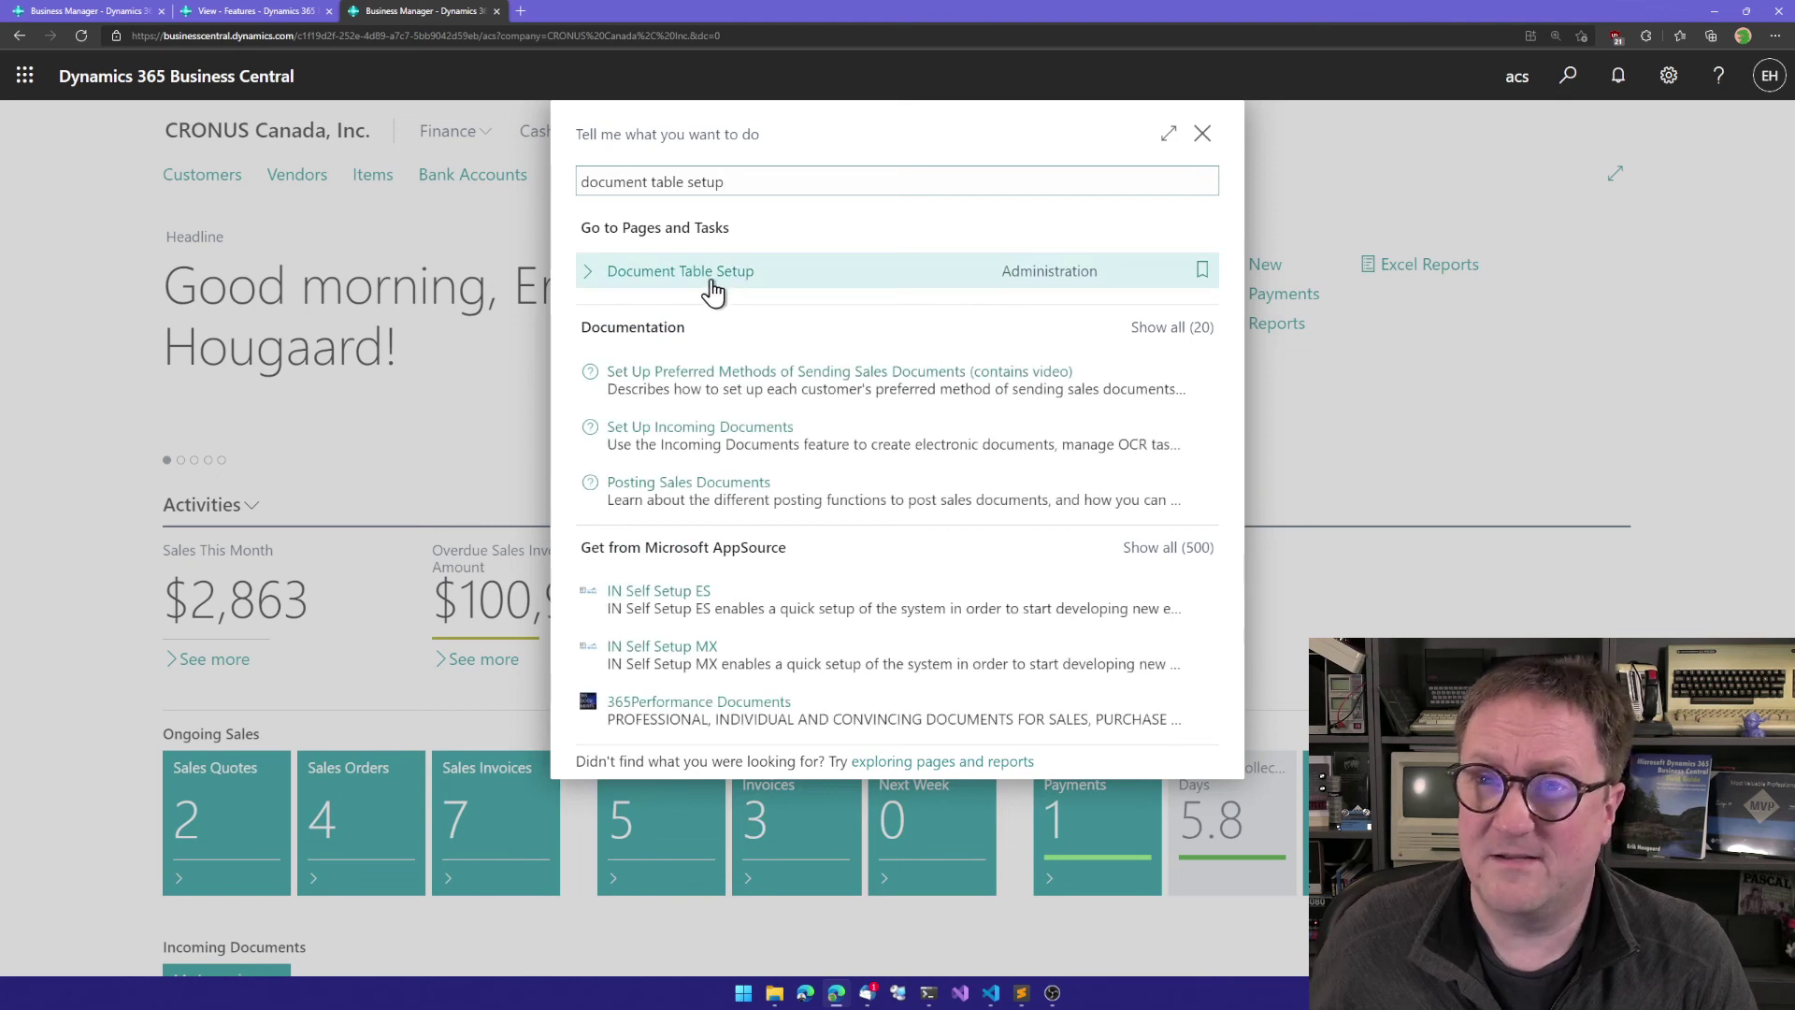
# Step: Create a Document Table Setup record using number series OPP for visits, then go home
pyautogui.click(712, 283)
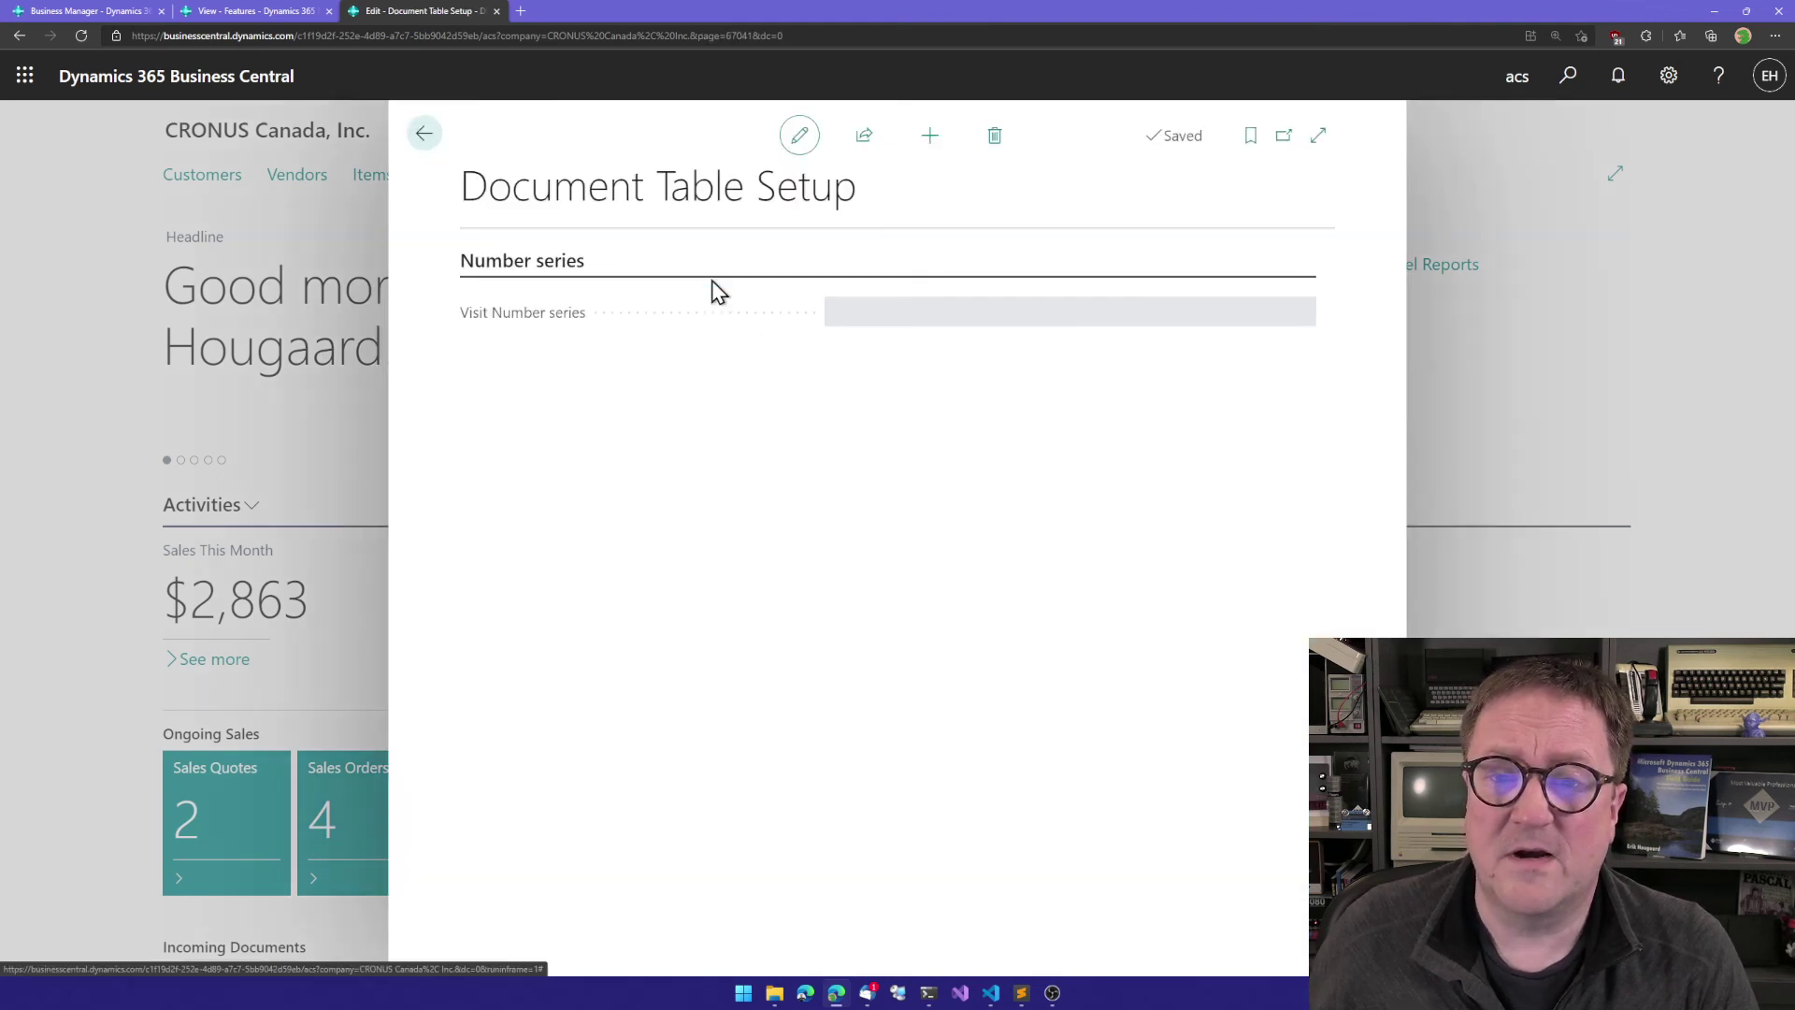
pyautogui.click(930, 137)
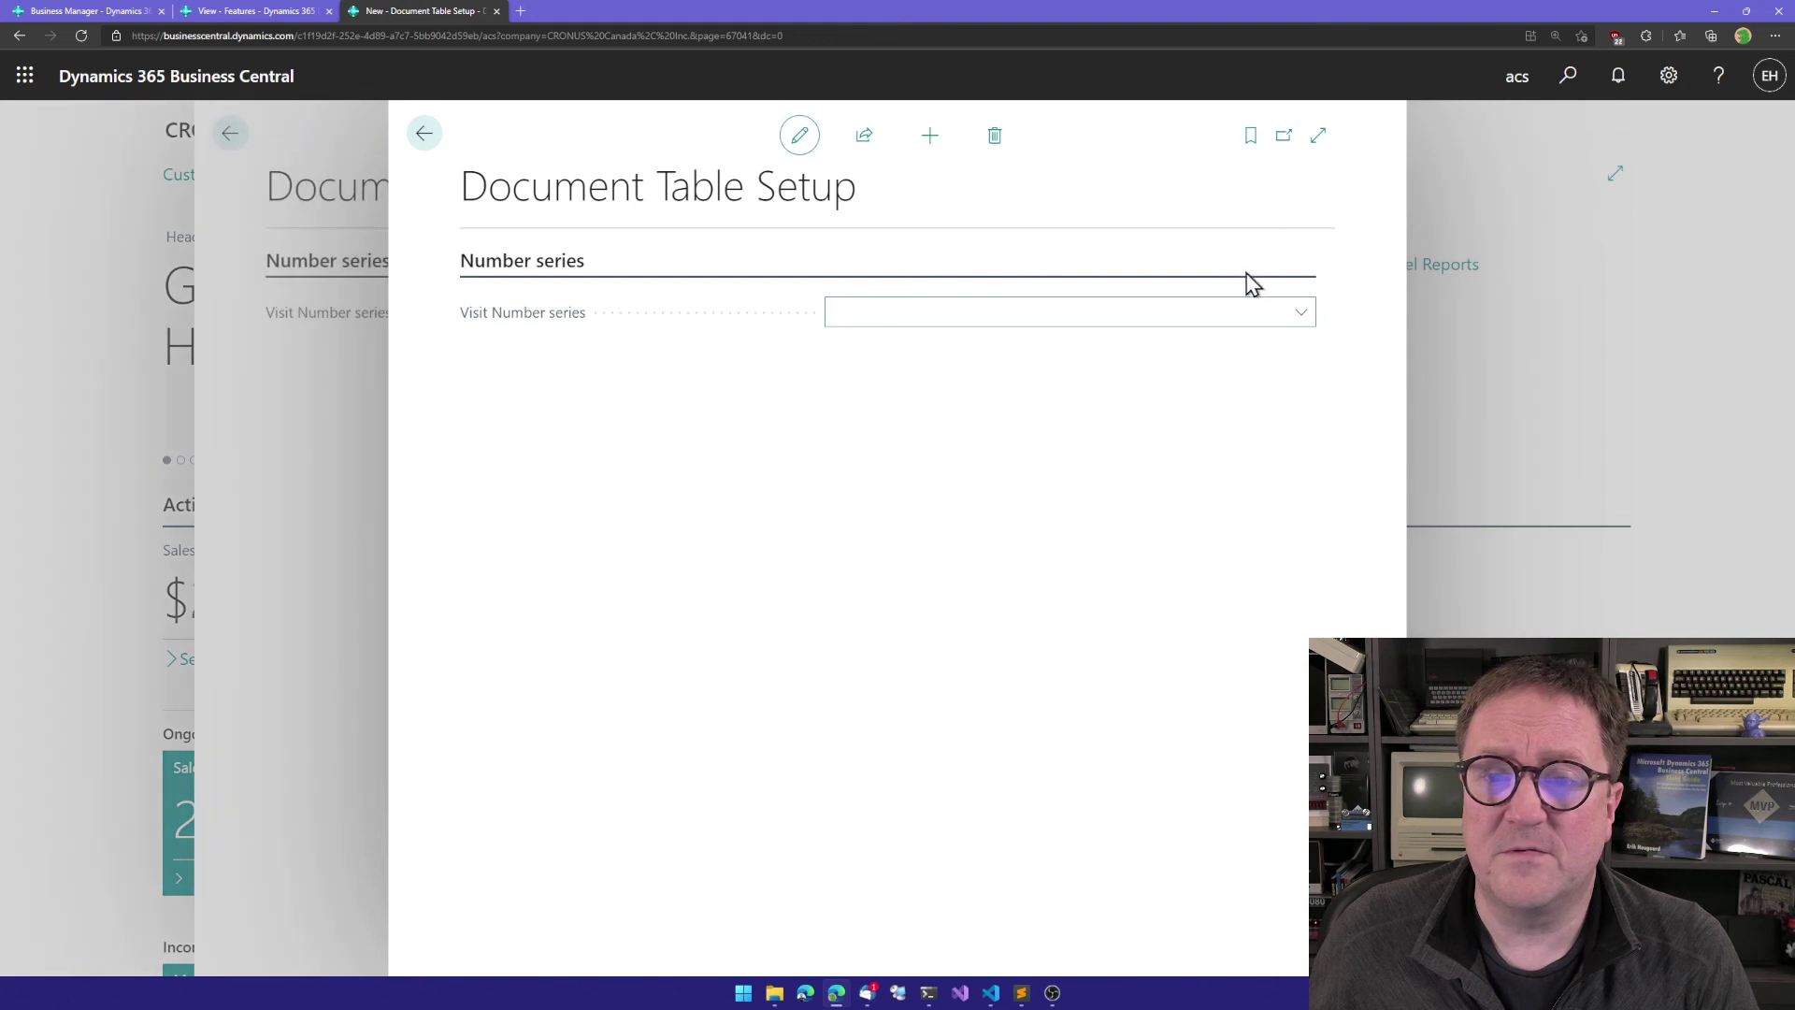
pyautogui.click(1300, 312)
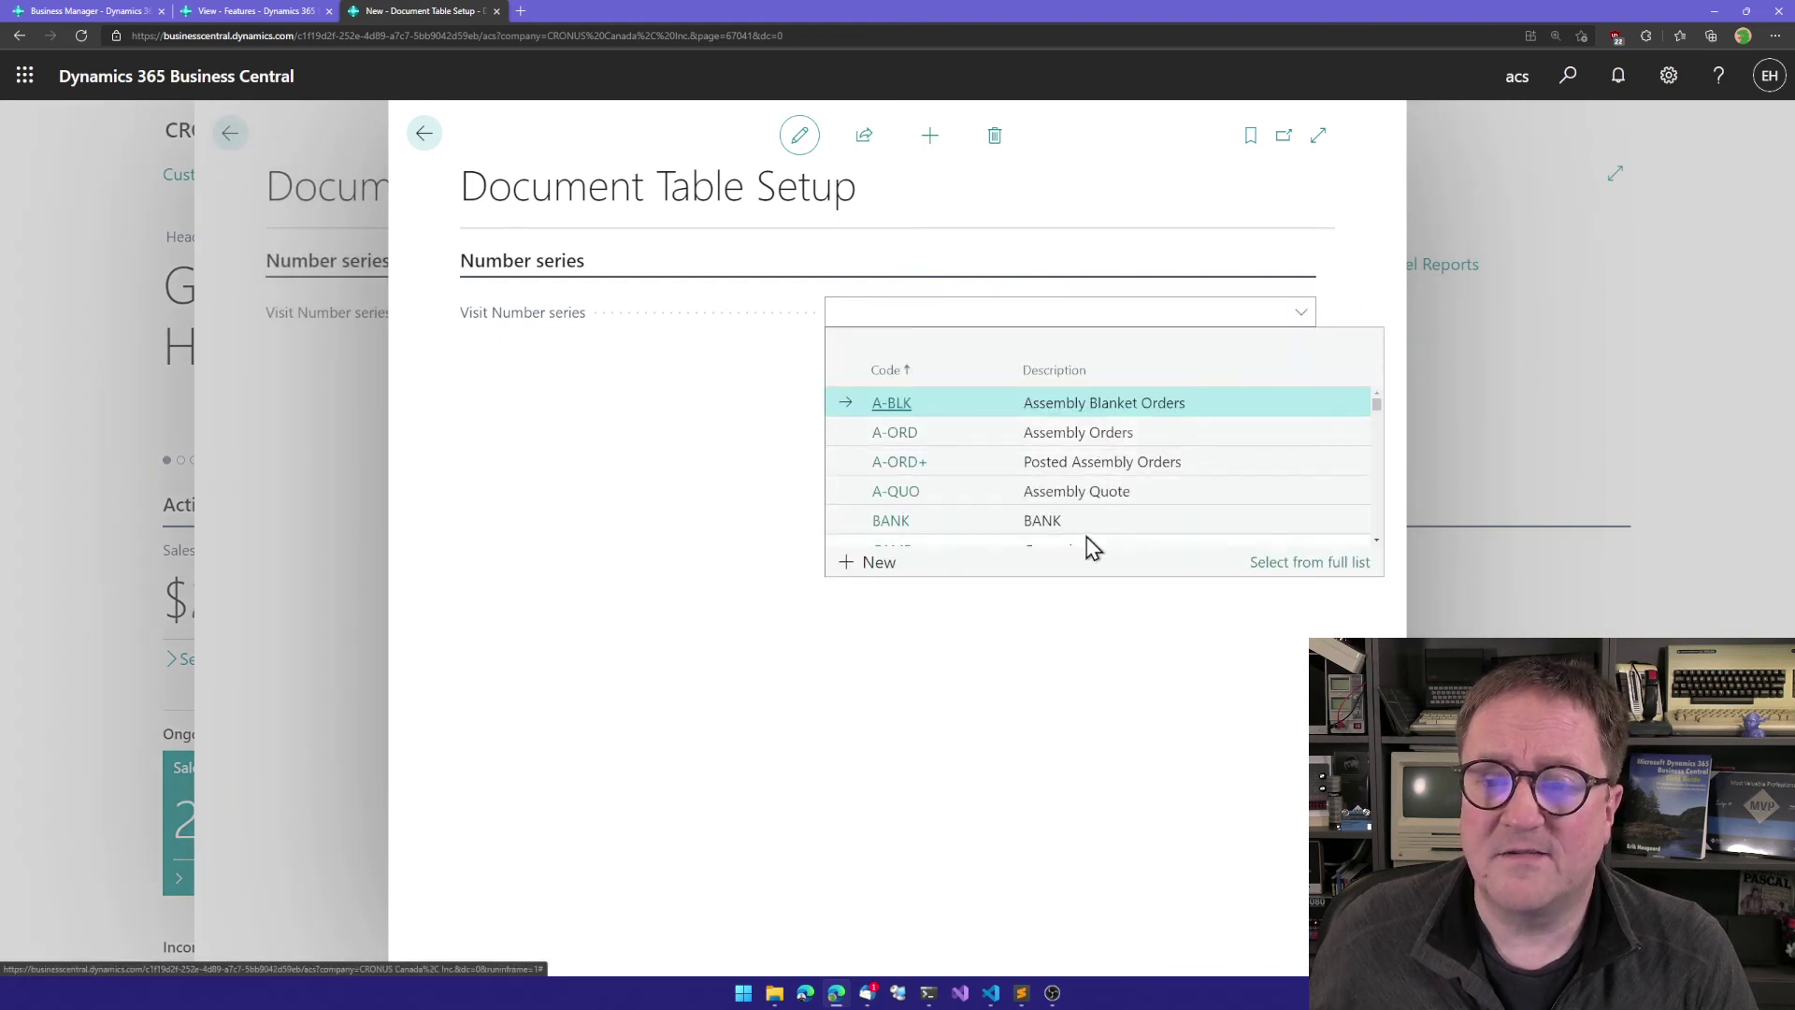
pyautogui.scroll(-3, 1087, 536)
pyautogui.scroll(-3, 1086, 545)
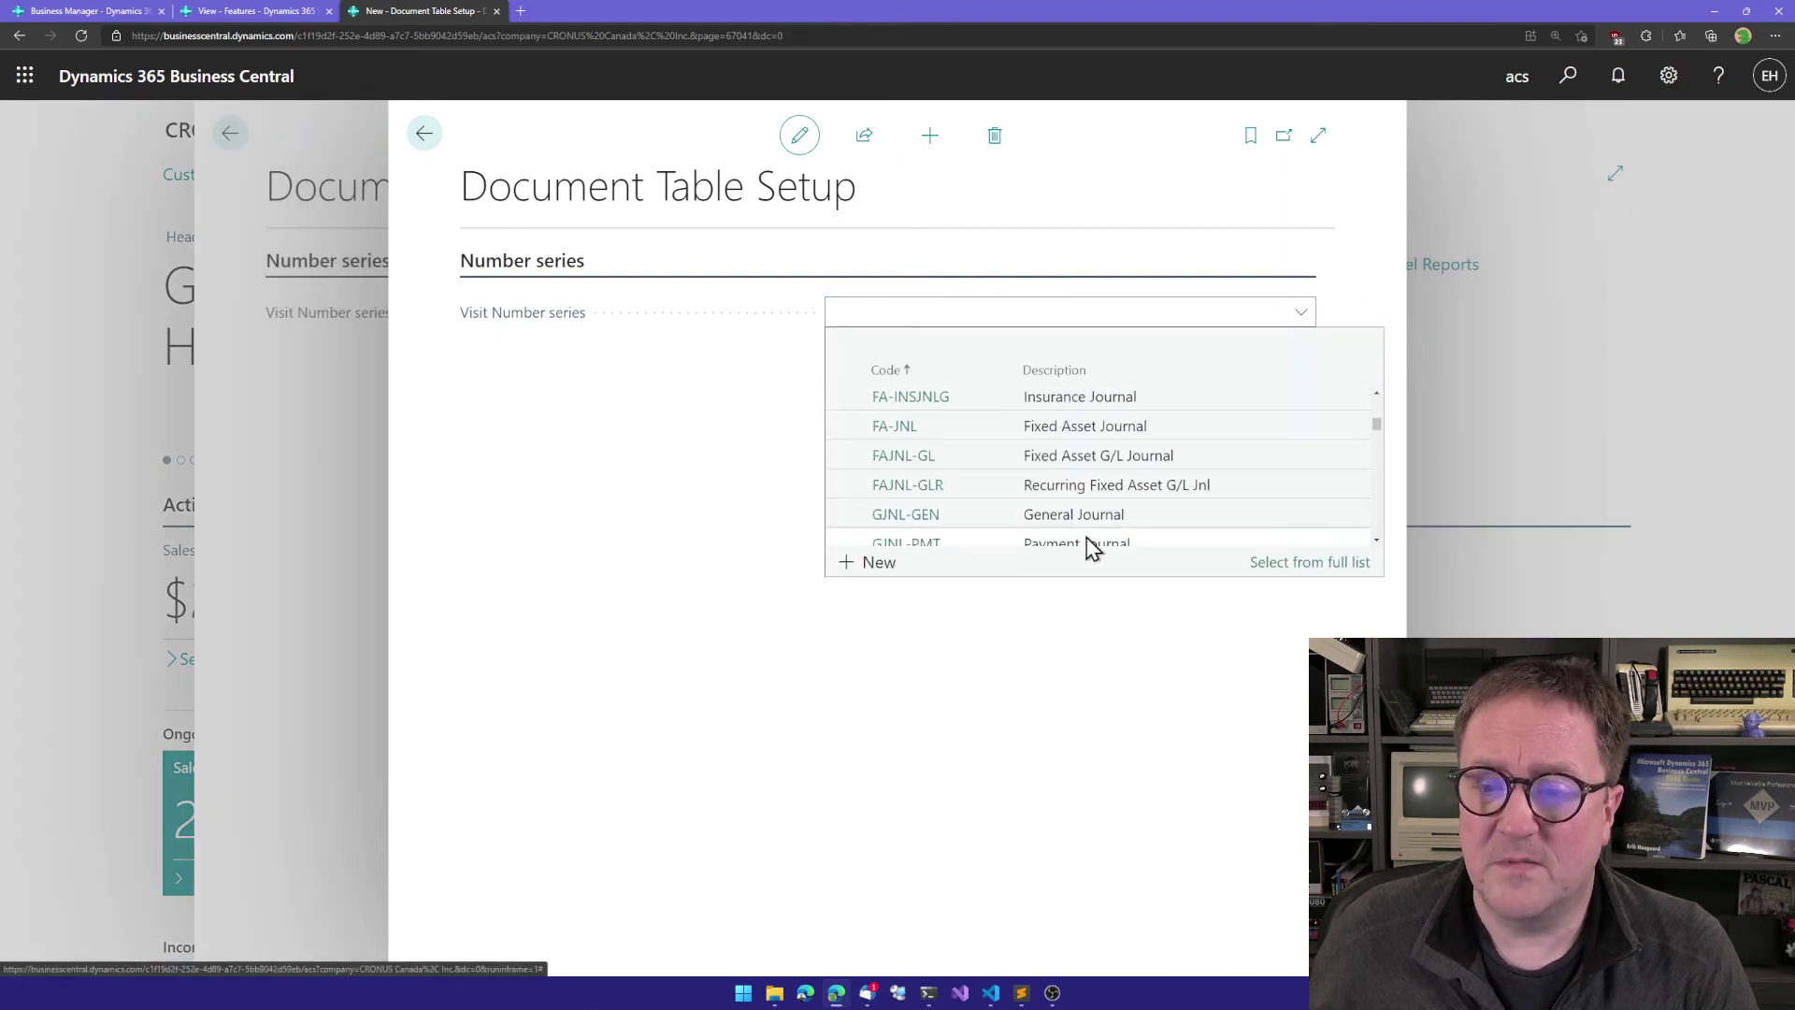
pyautogui.scroll(-5, 1087, 540)
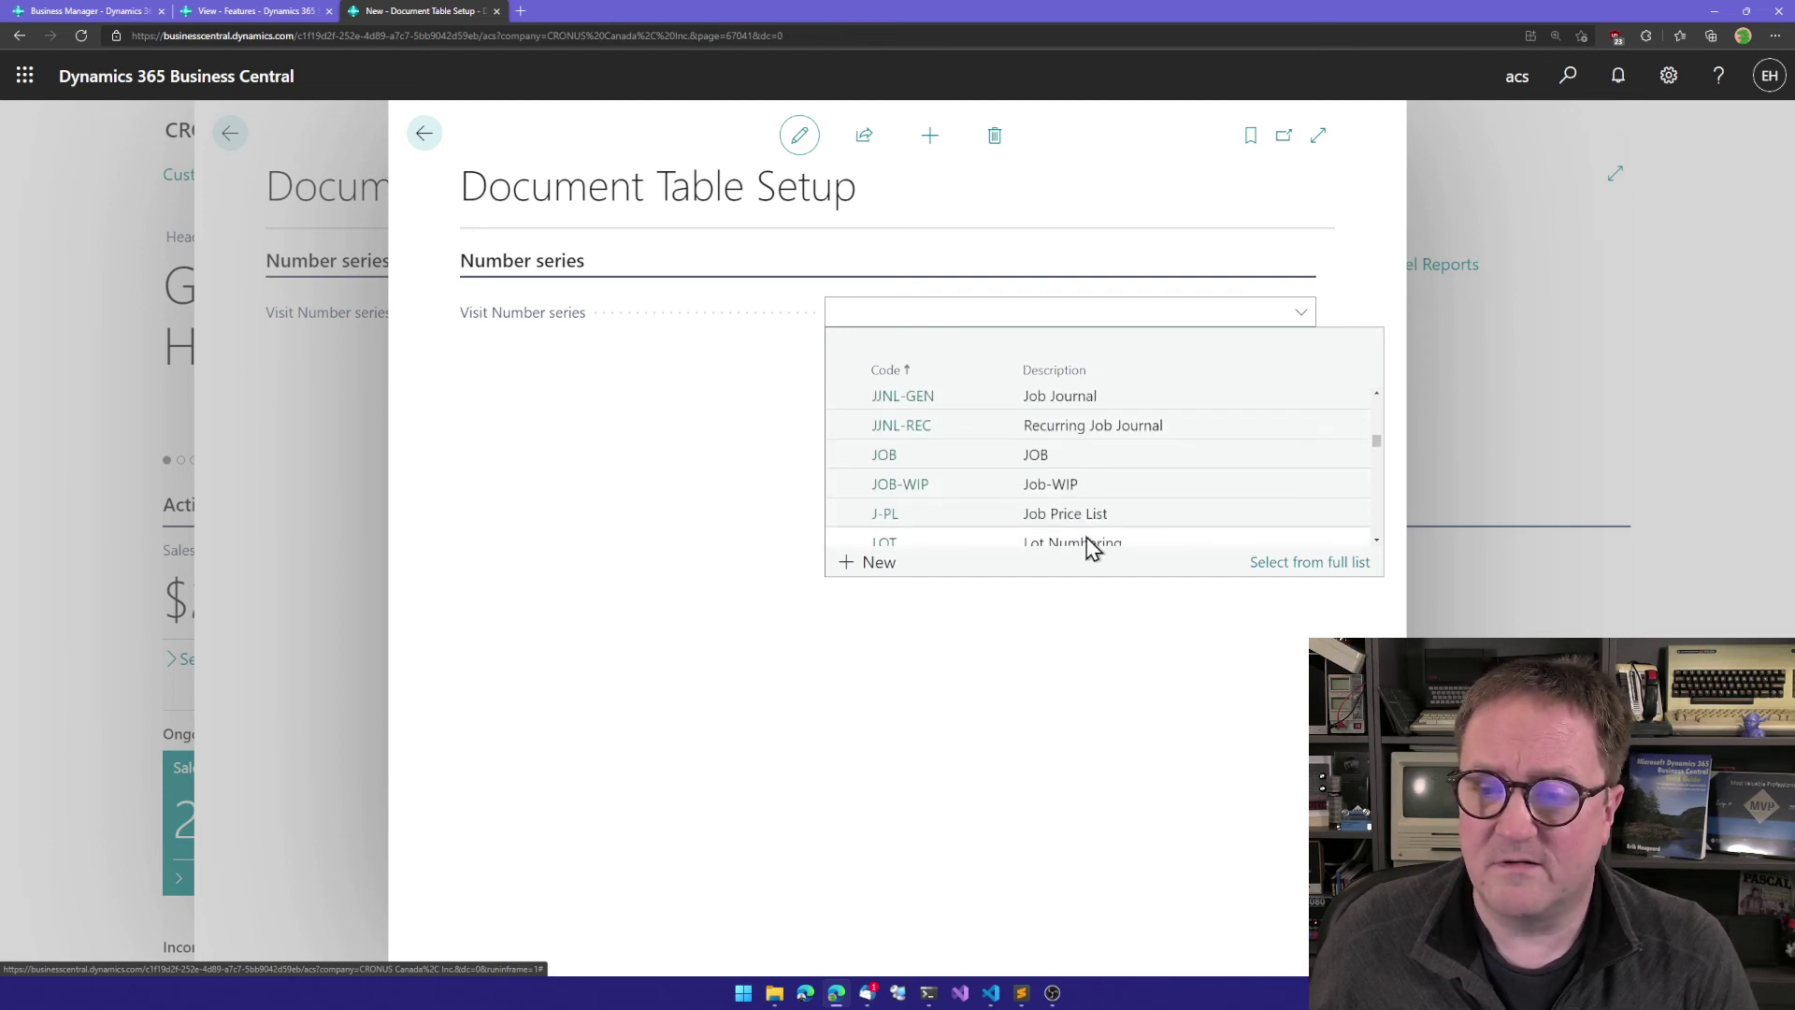
pyautogui.scroll(-2, 1087, 541)
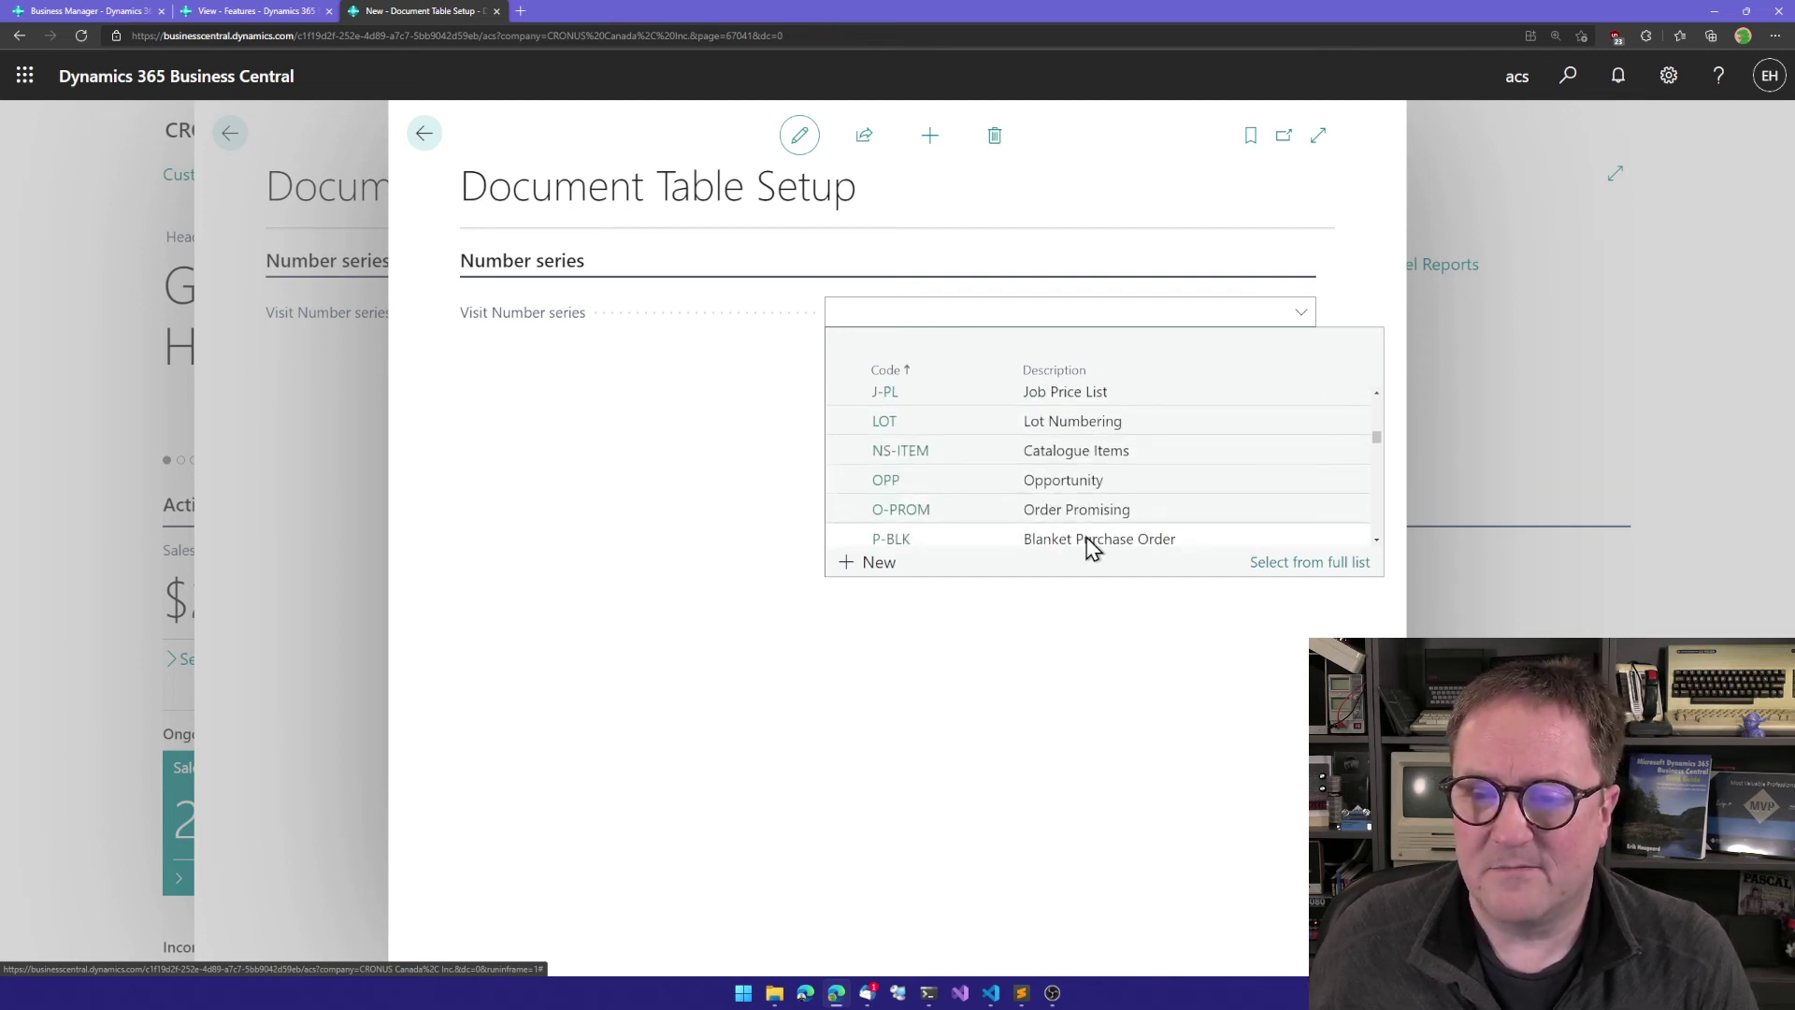
pyautogui.click(886, 481)
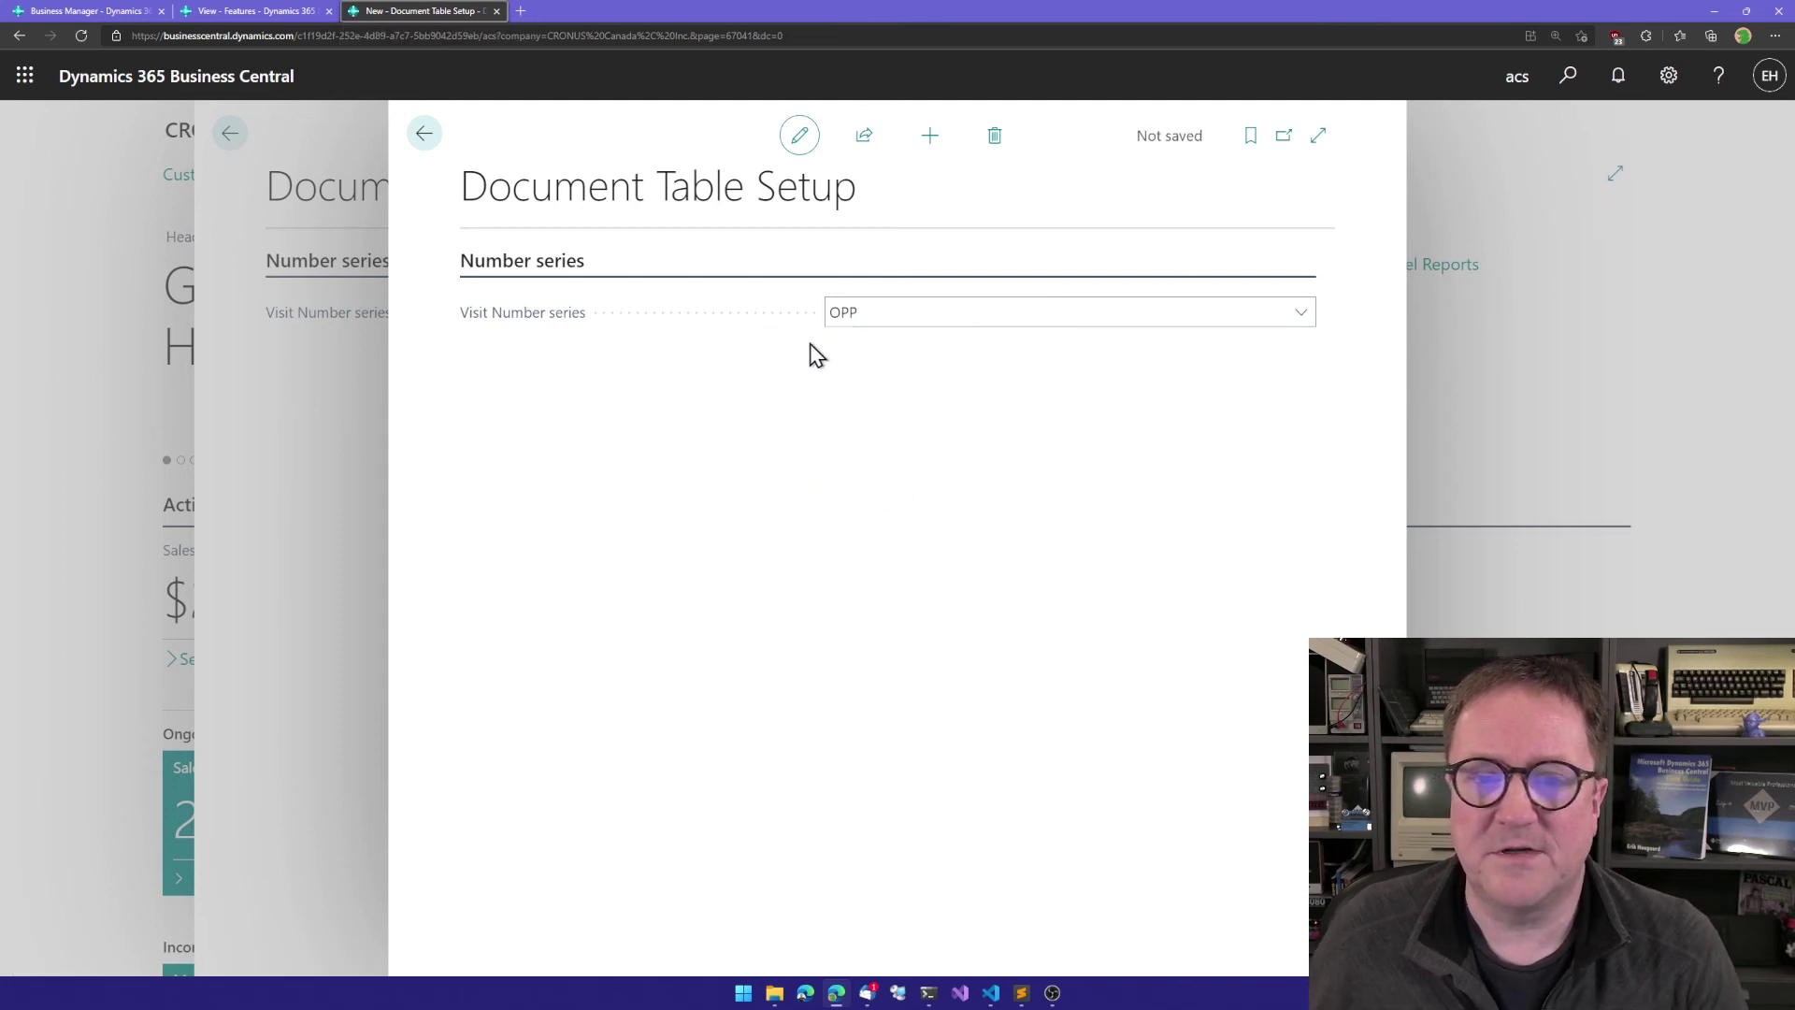
pyautogui.click(424, 133)
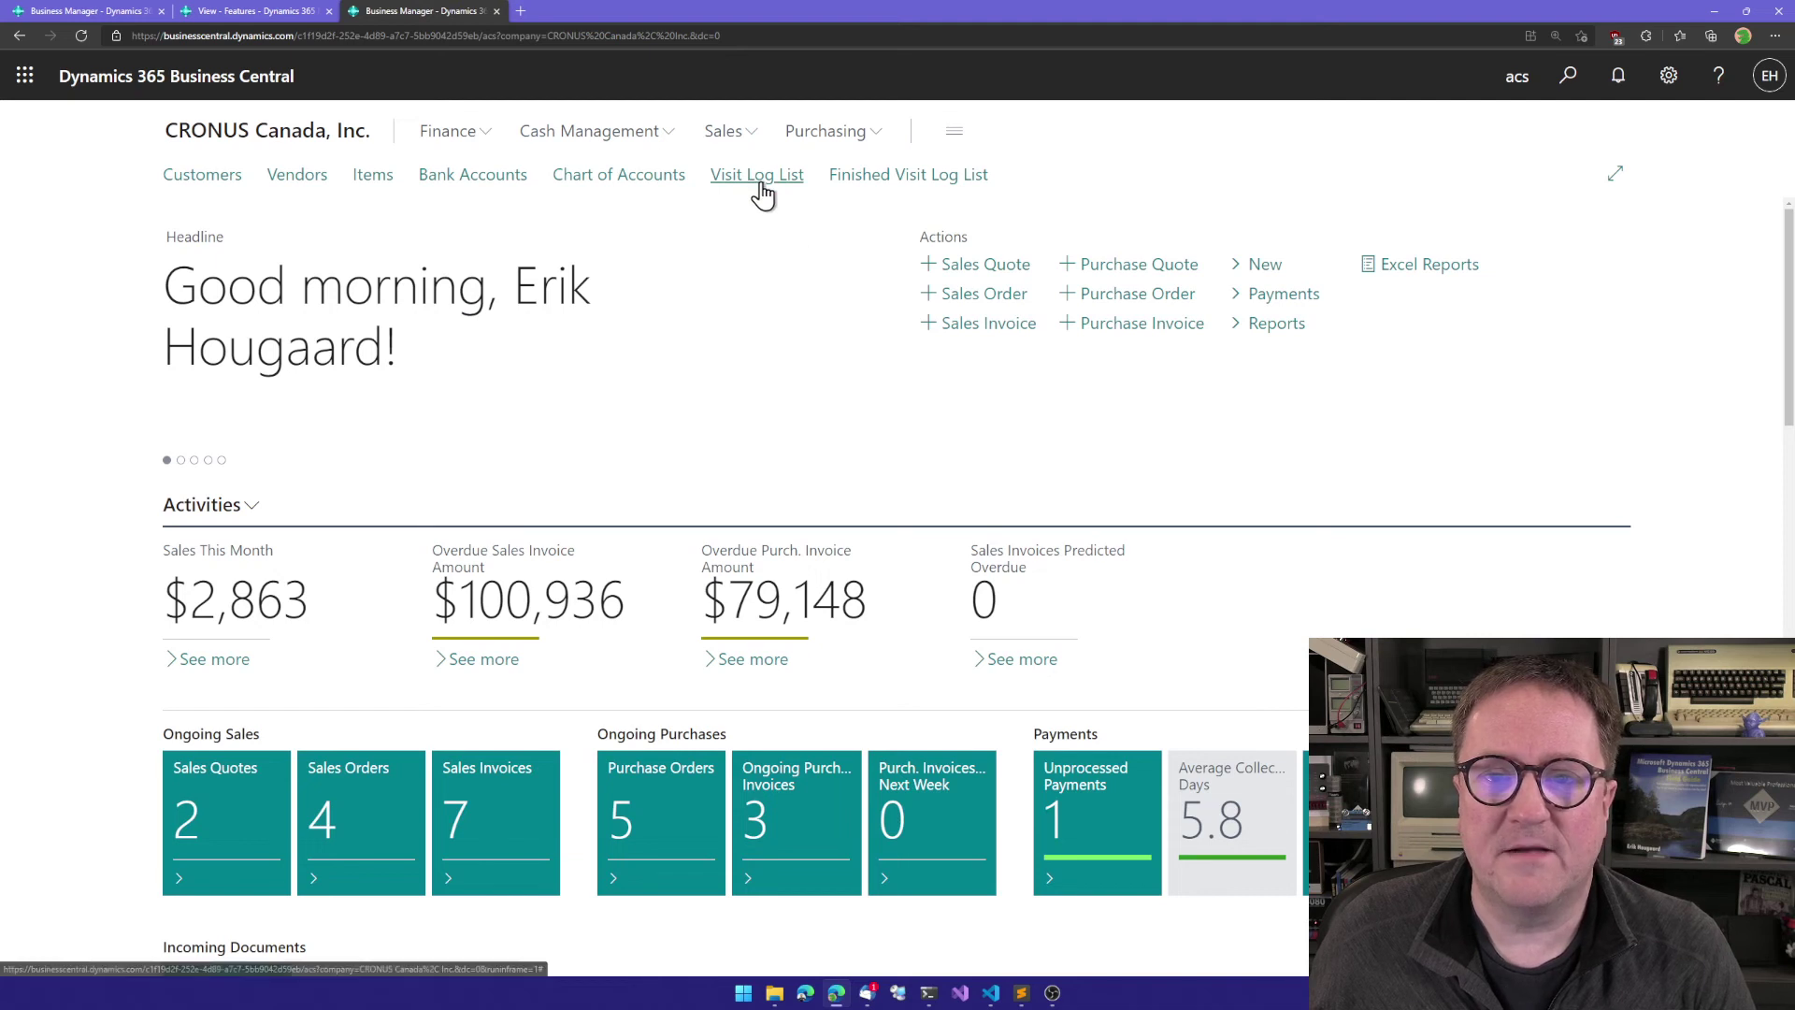
# Step: Start a new visit with the next series number, today's date and customer 20000 Trey Research
pyautogui.click(759, 176)
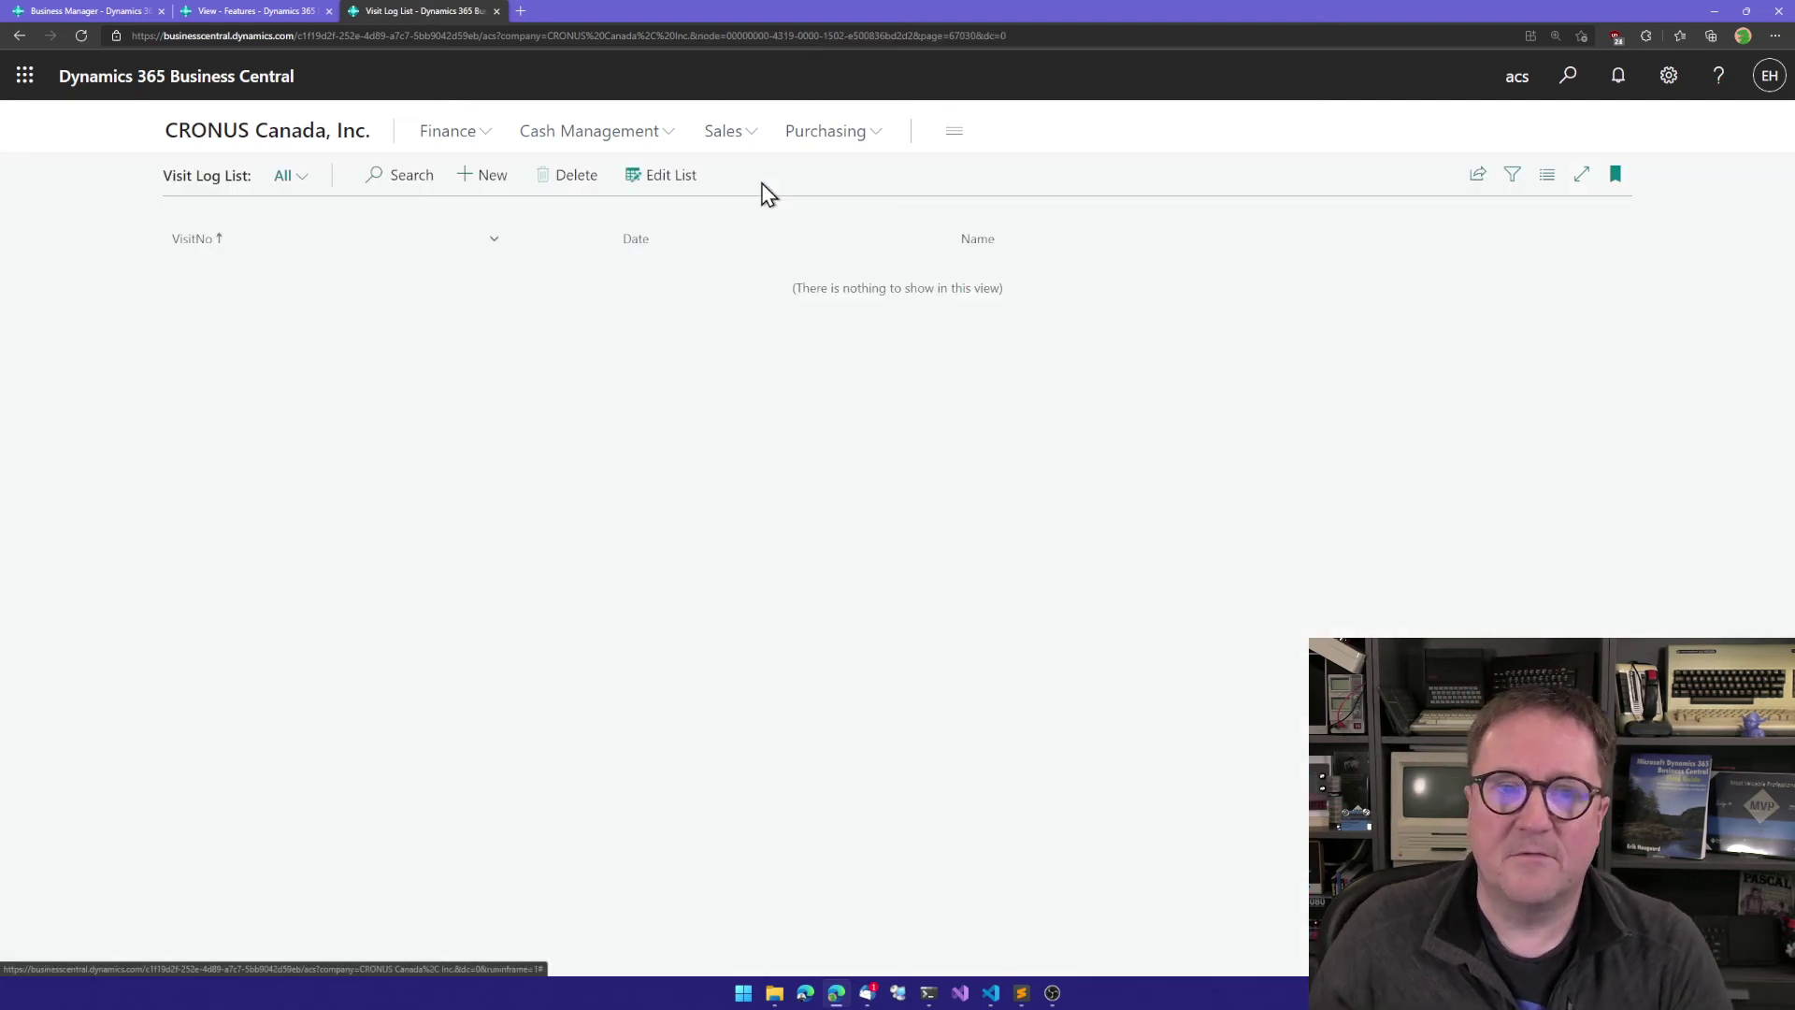
pyautogui.click(485, 195)
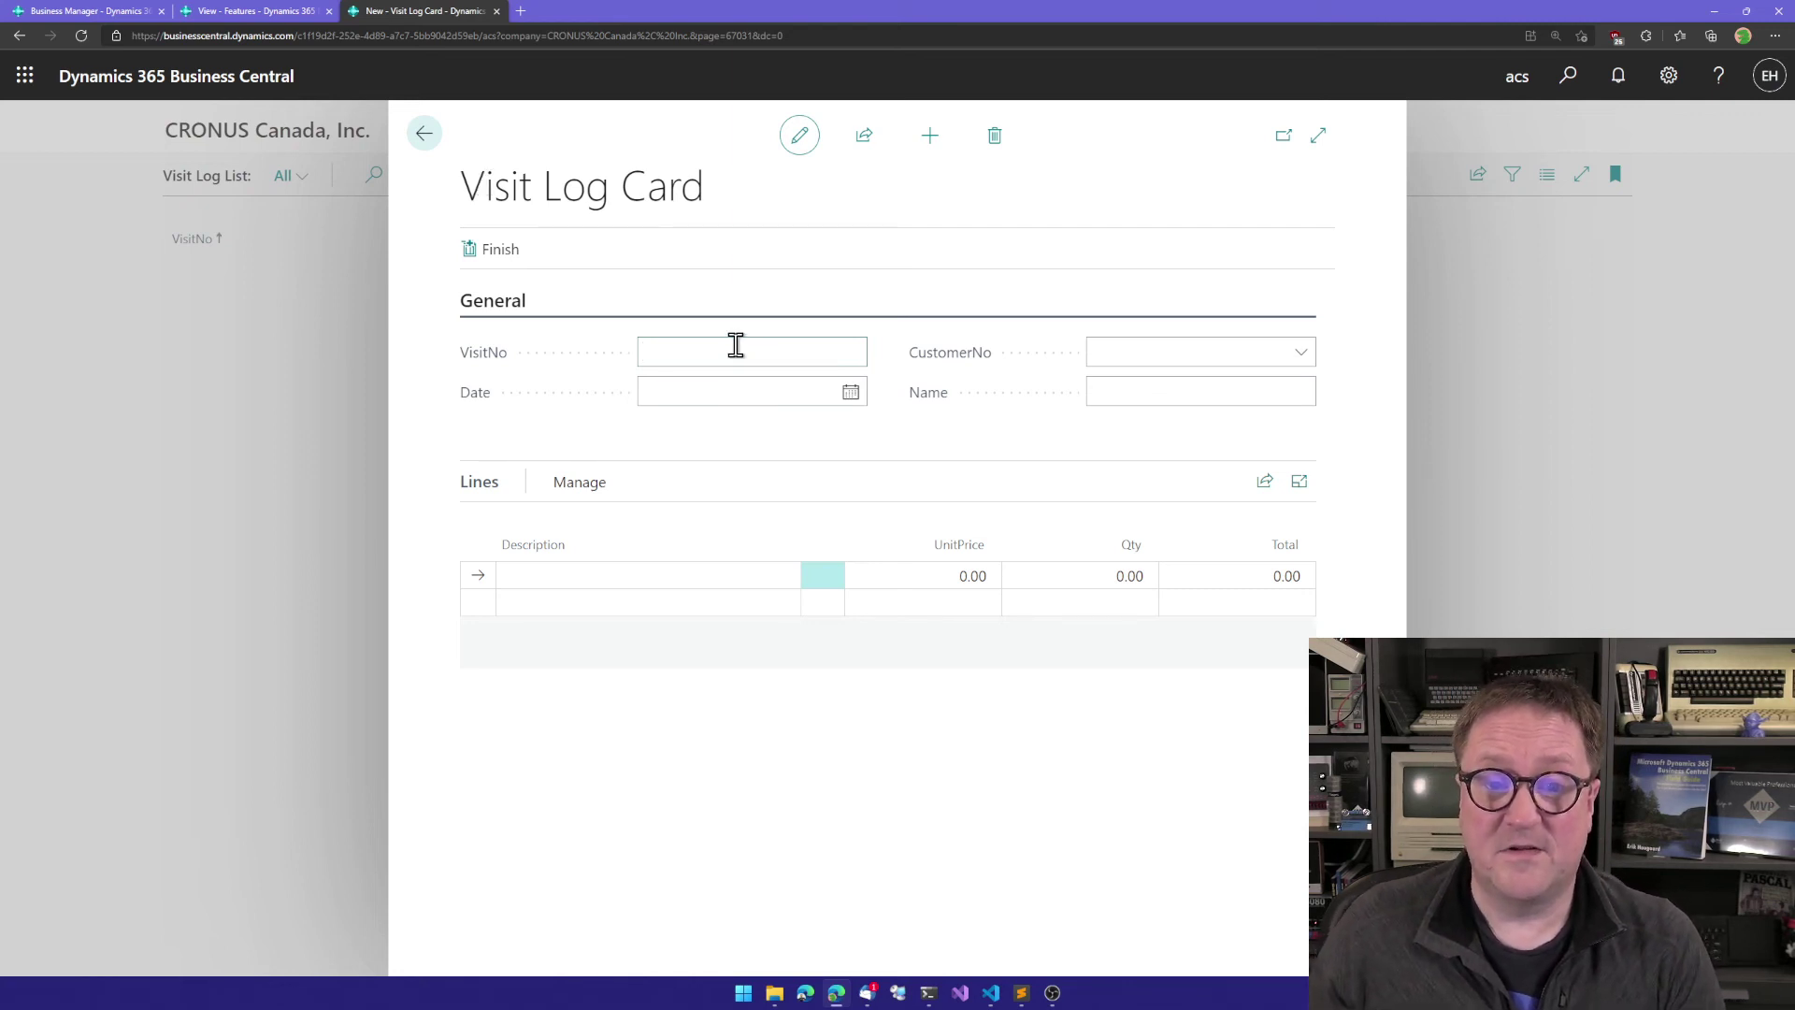
pyautogui.press('Tab')
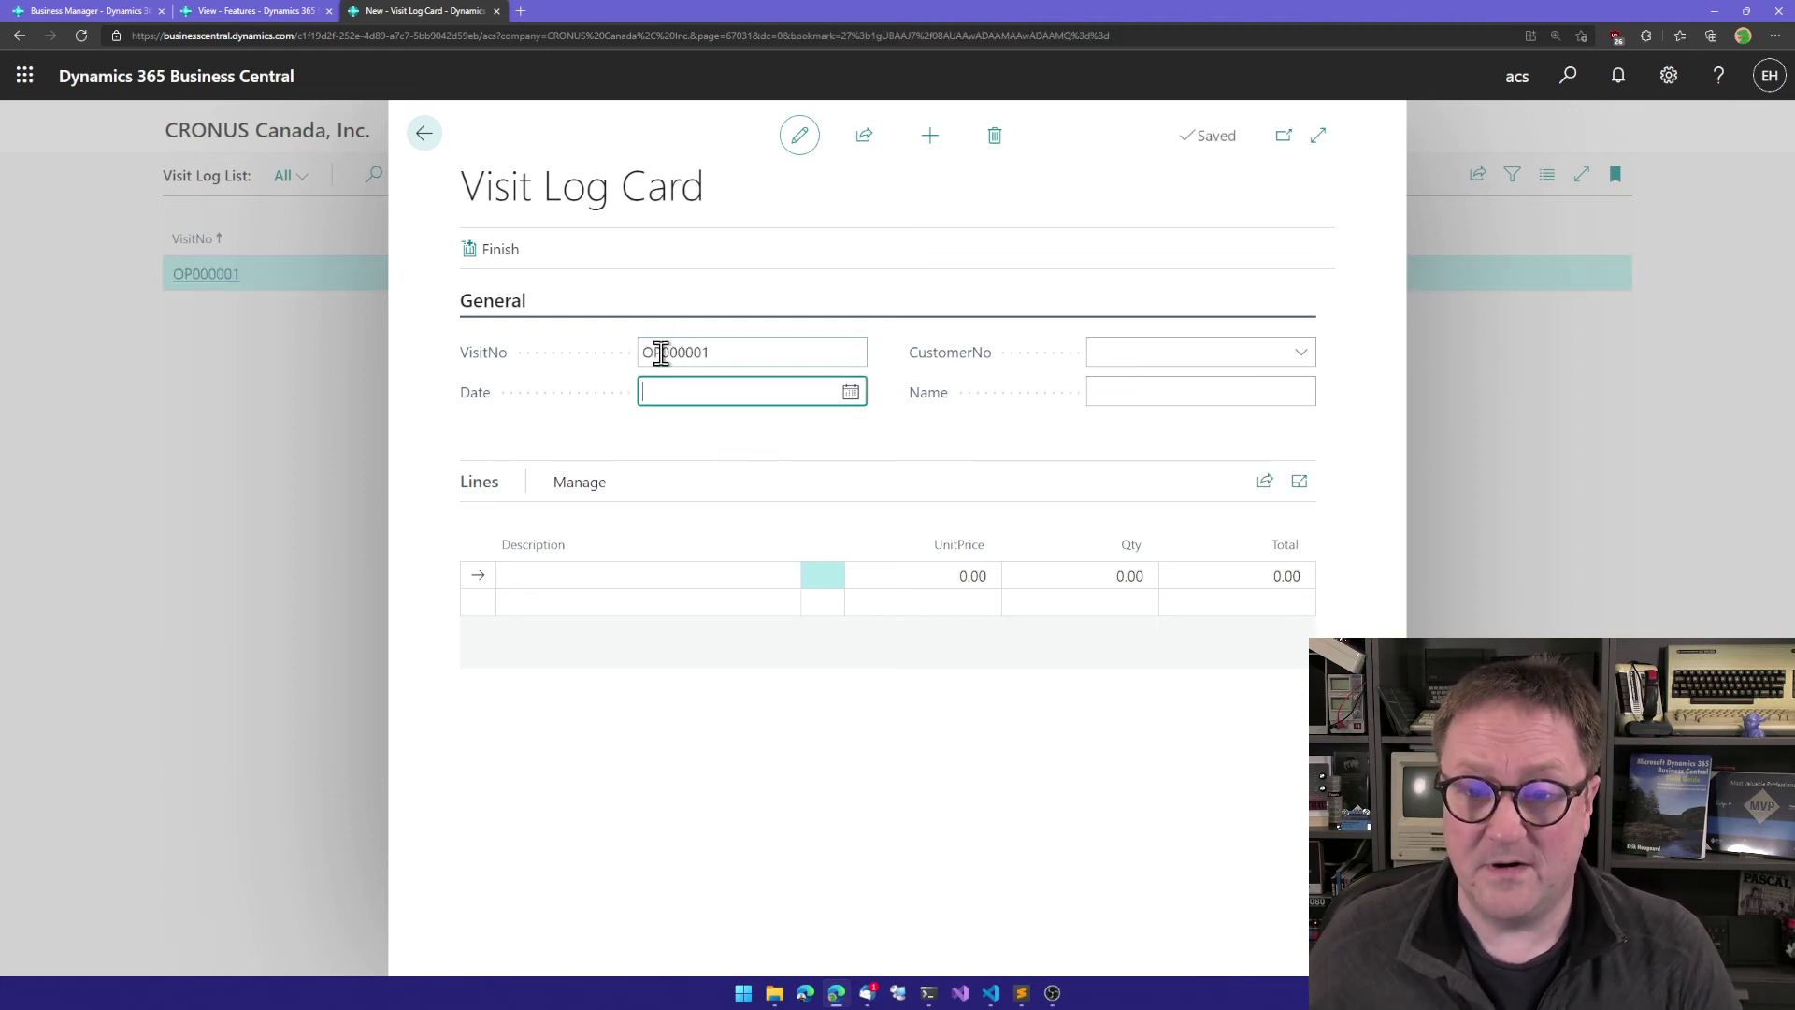
pyautogui.write('t')
pyautogui.press('Tab')
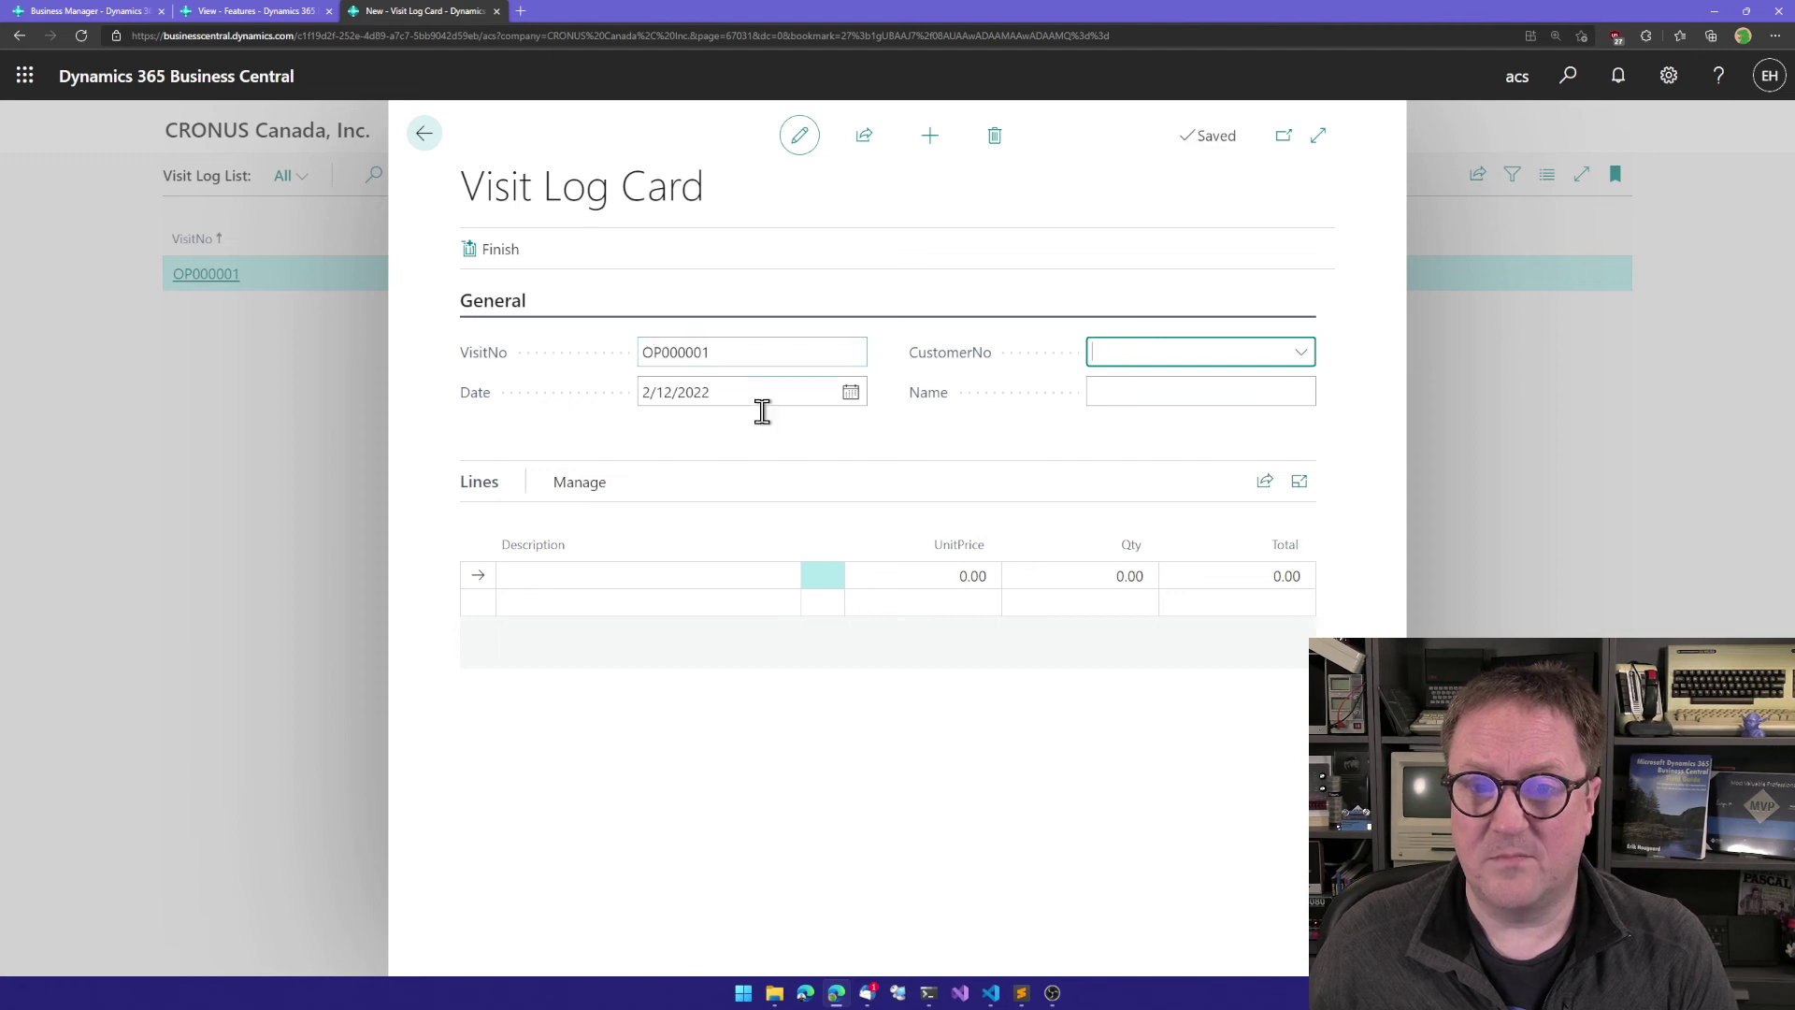
pyautogui.click(1298, 361)
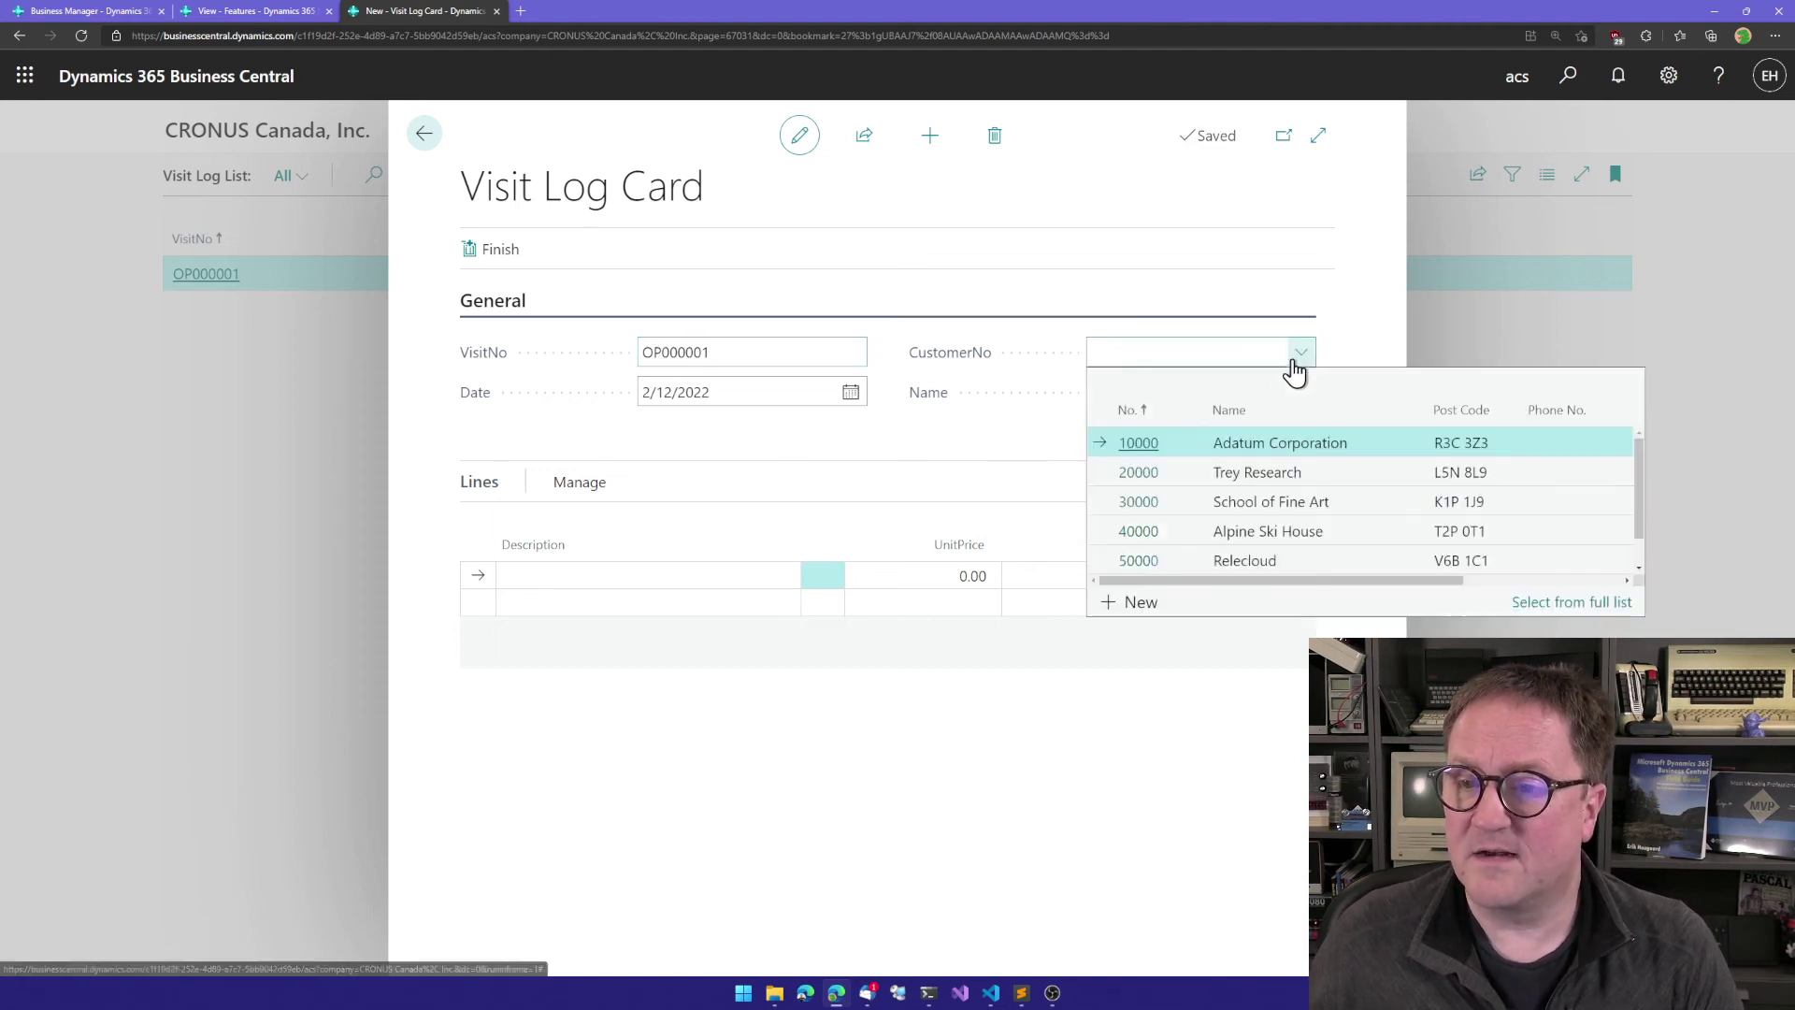
pyautogui.click(1129, 474)
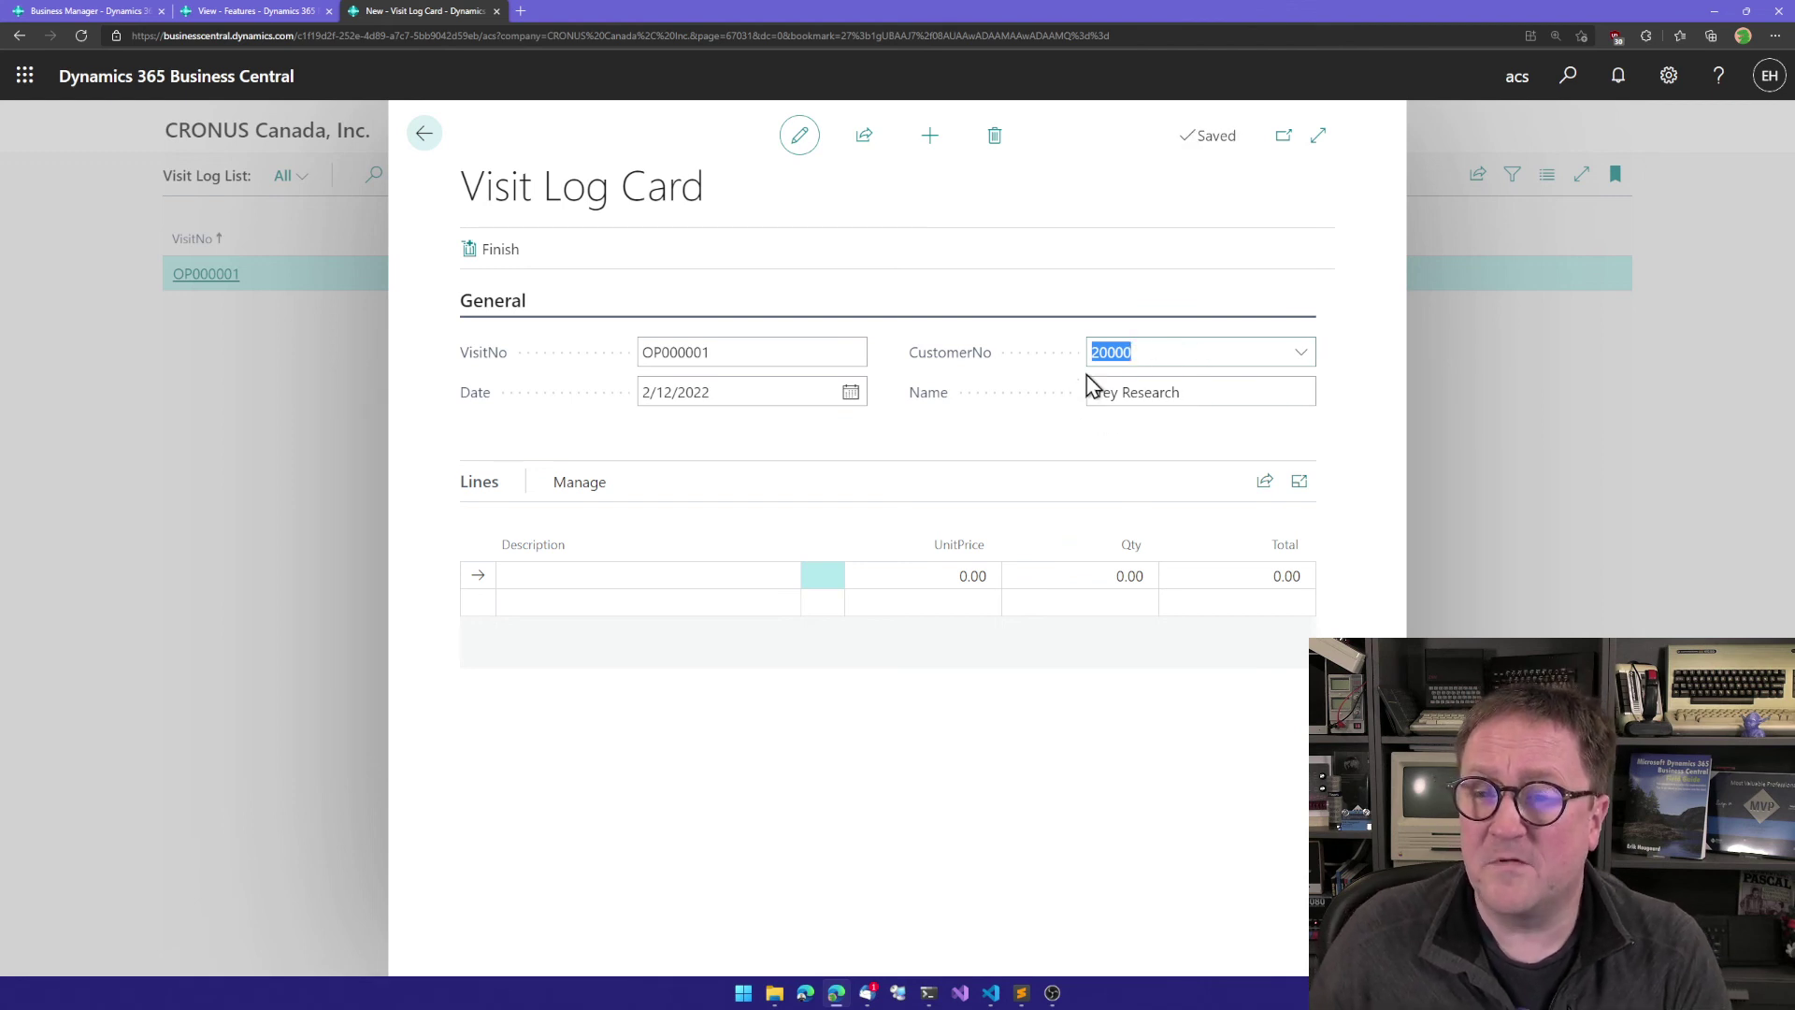
# Step: Add three lines described 'dfklgjsd', 'sdkjfg lksdfg klsg' and 'skldfgj lksdfgj slkd'
pyautogui.click(575, 573)
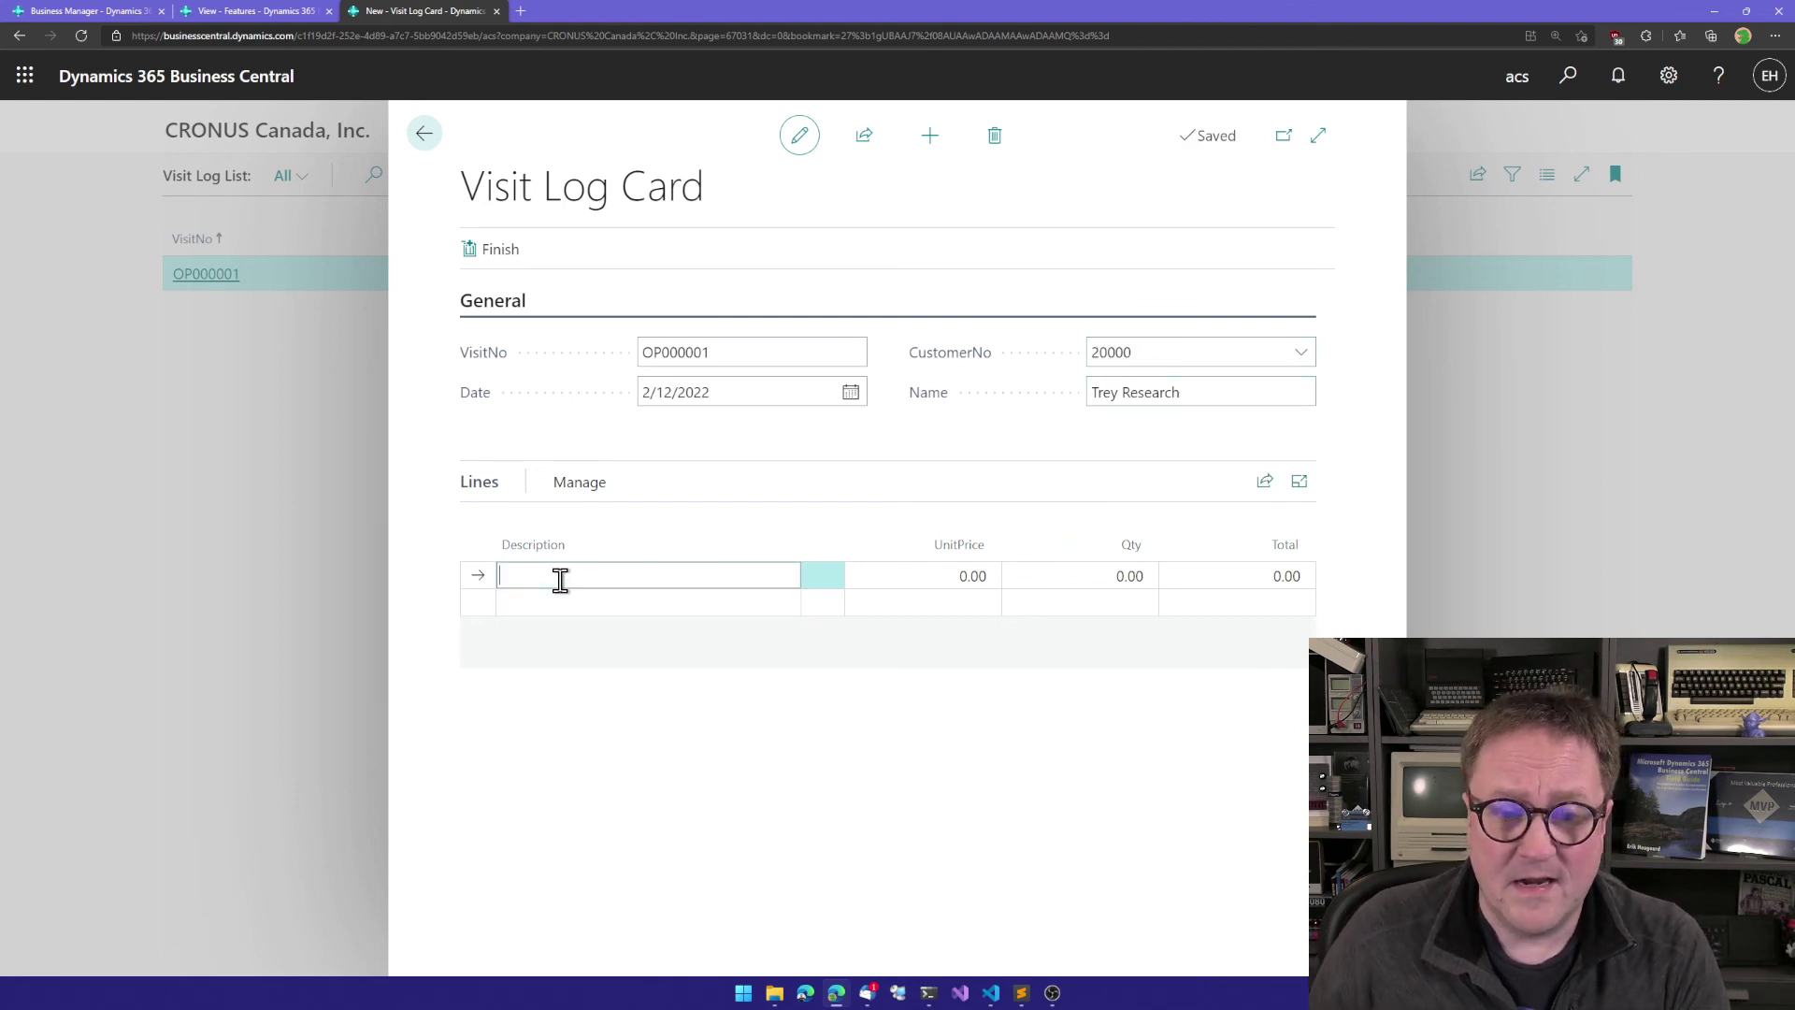
pyautogui.write('dfklgjsdklgj sldfg')
pyautogui.press('Down')
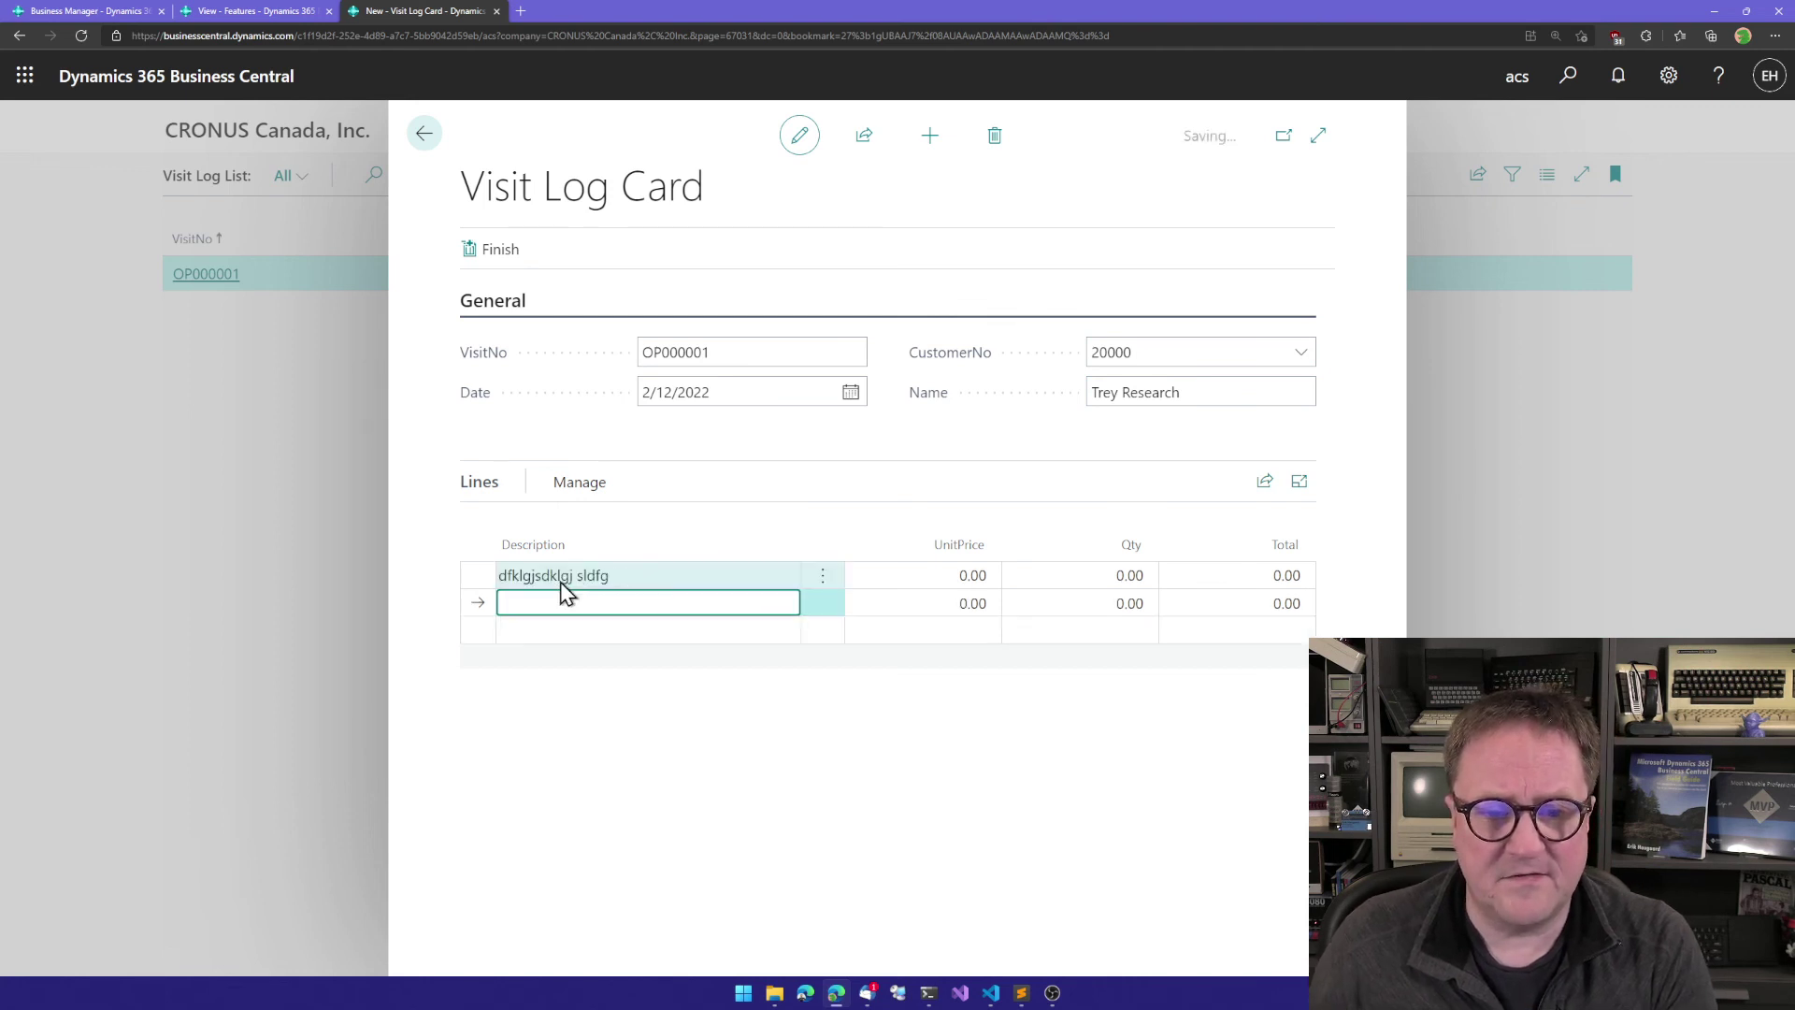
pyautogui.write('sdkjfg lksdfg klsg')
pyautogui.press('Down')
pyautogui.write('skldfgj lksdfgj slkd')
pyautogui.press('Up')
pyautogui.press('Up')
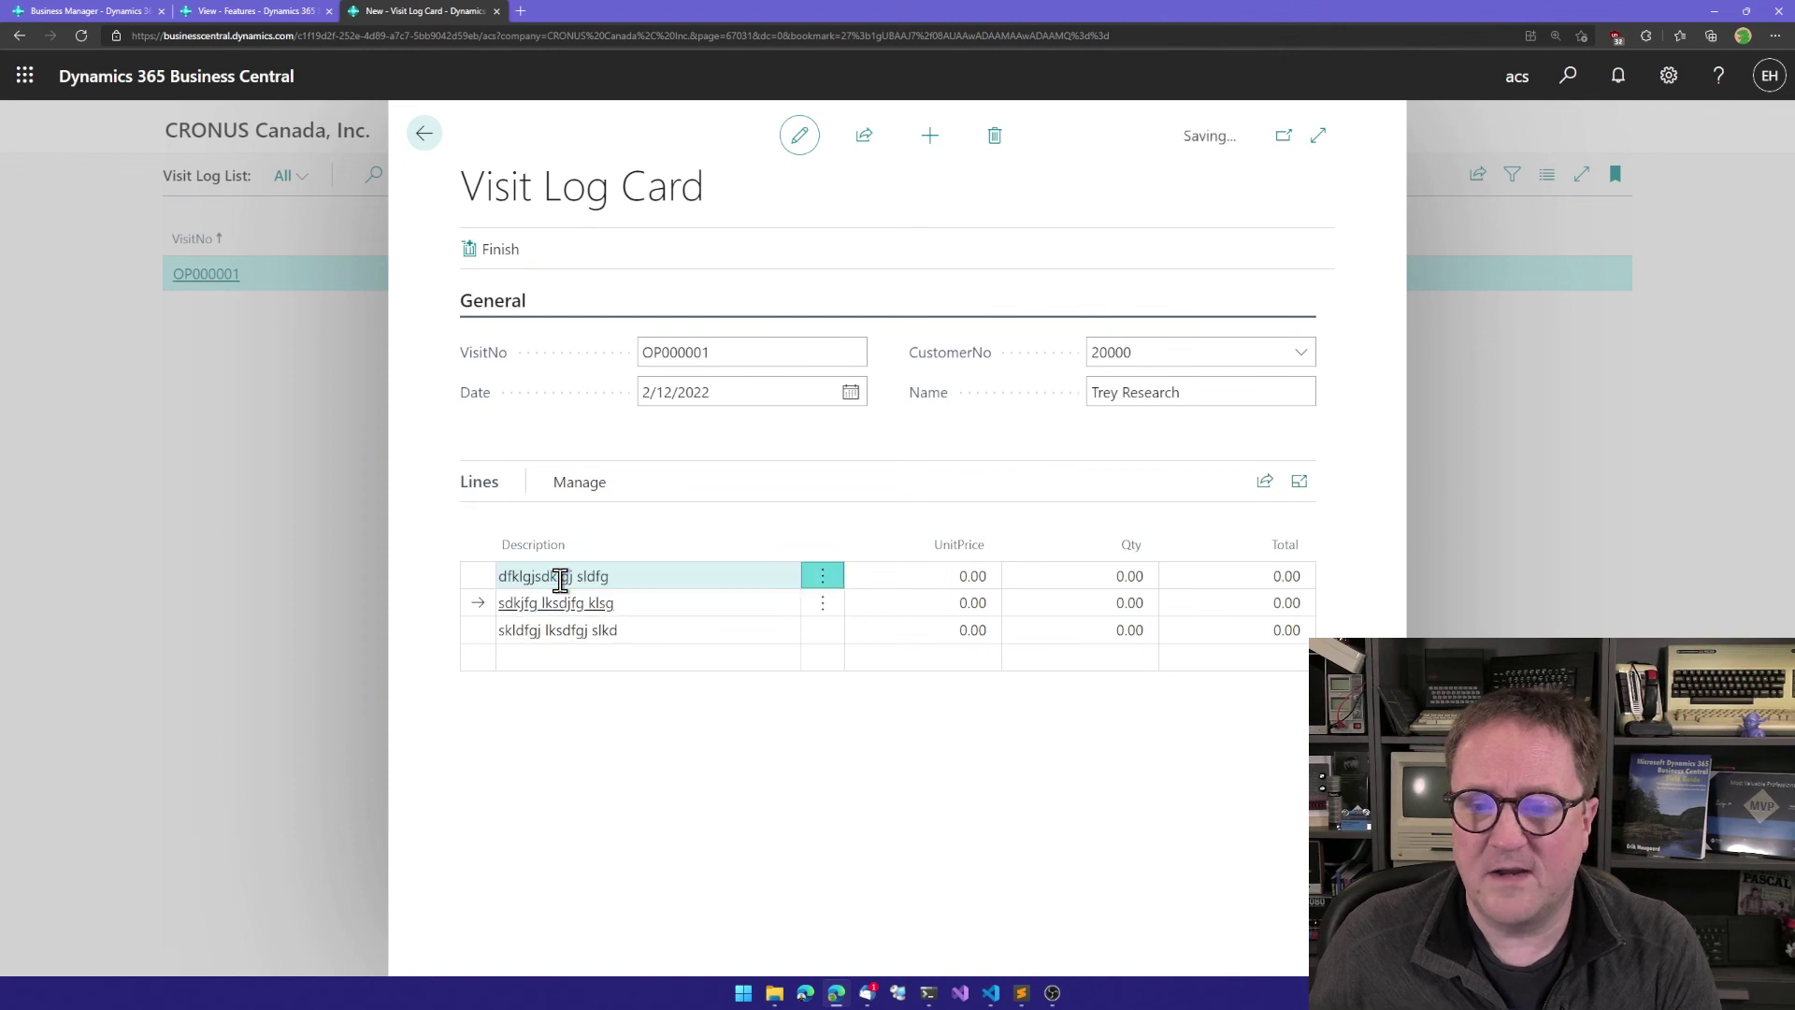
# Step: Give the first line unit price 2 and quantity 2, totalling 4.00
pyautogui.press('Tab')
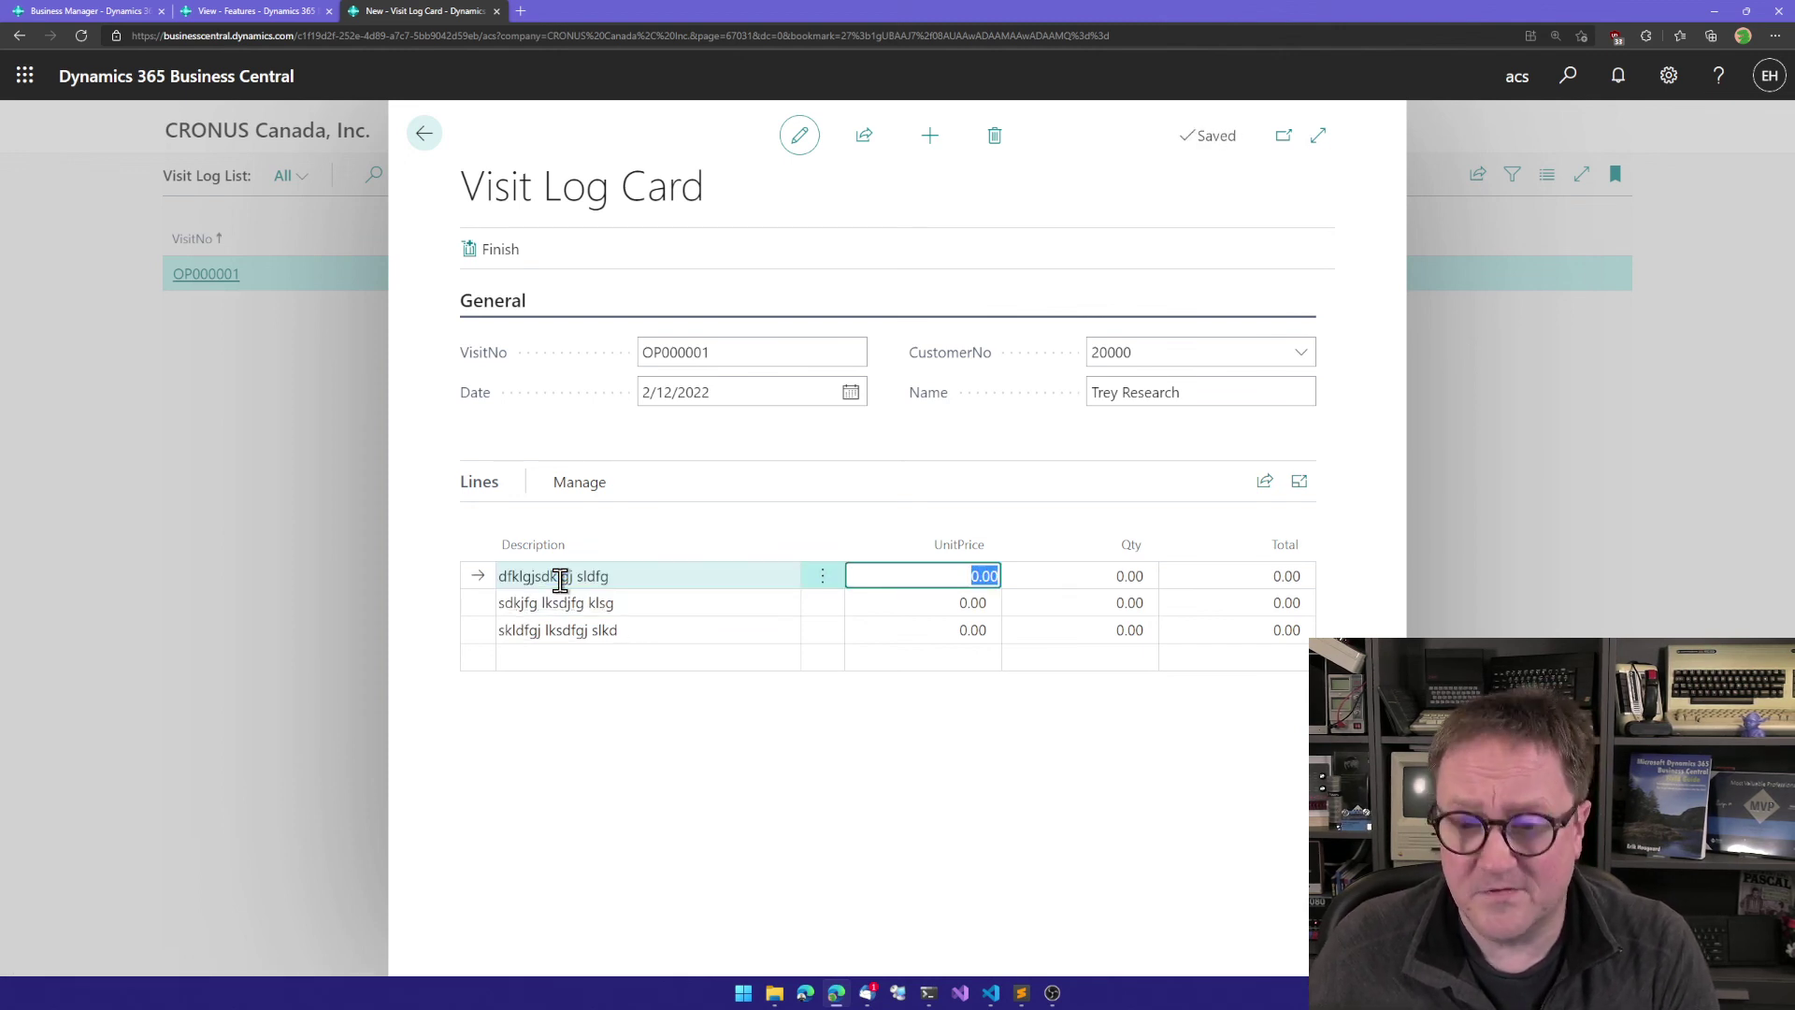
pyautogui.write('2')
pyautogui.press('Tab')
pyautogui.write('2')
pyautogui.press('Tab')
pyautogui.press('Down')
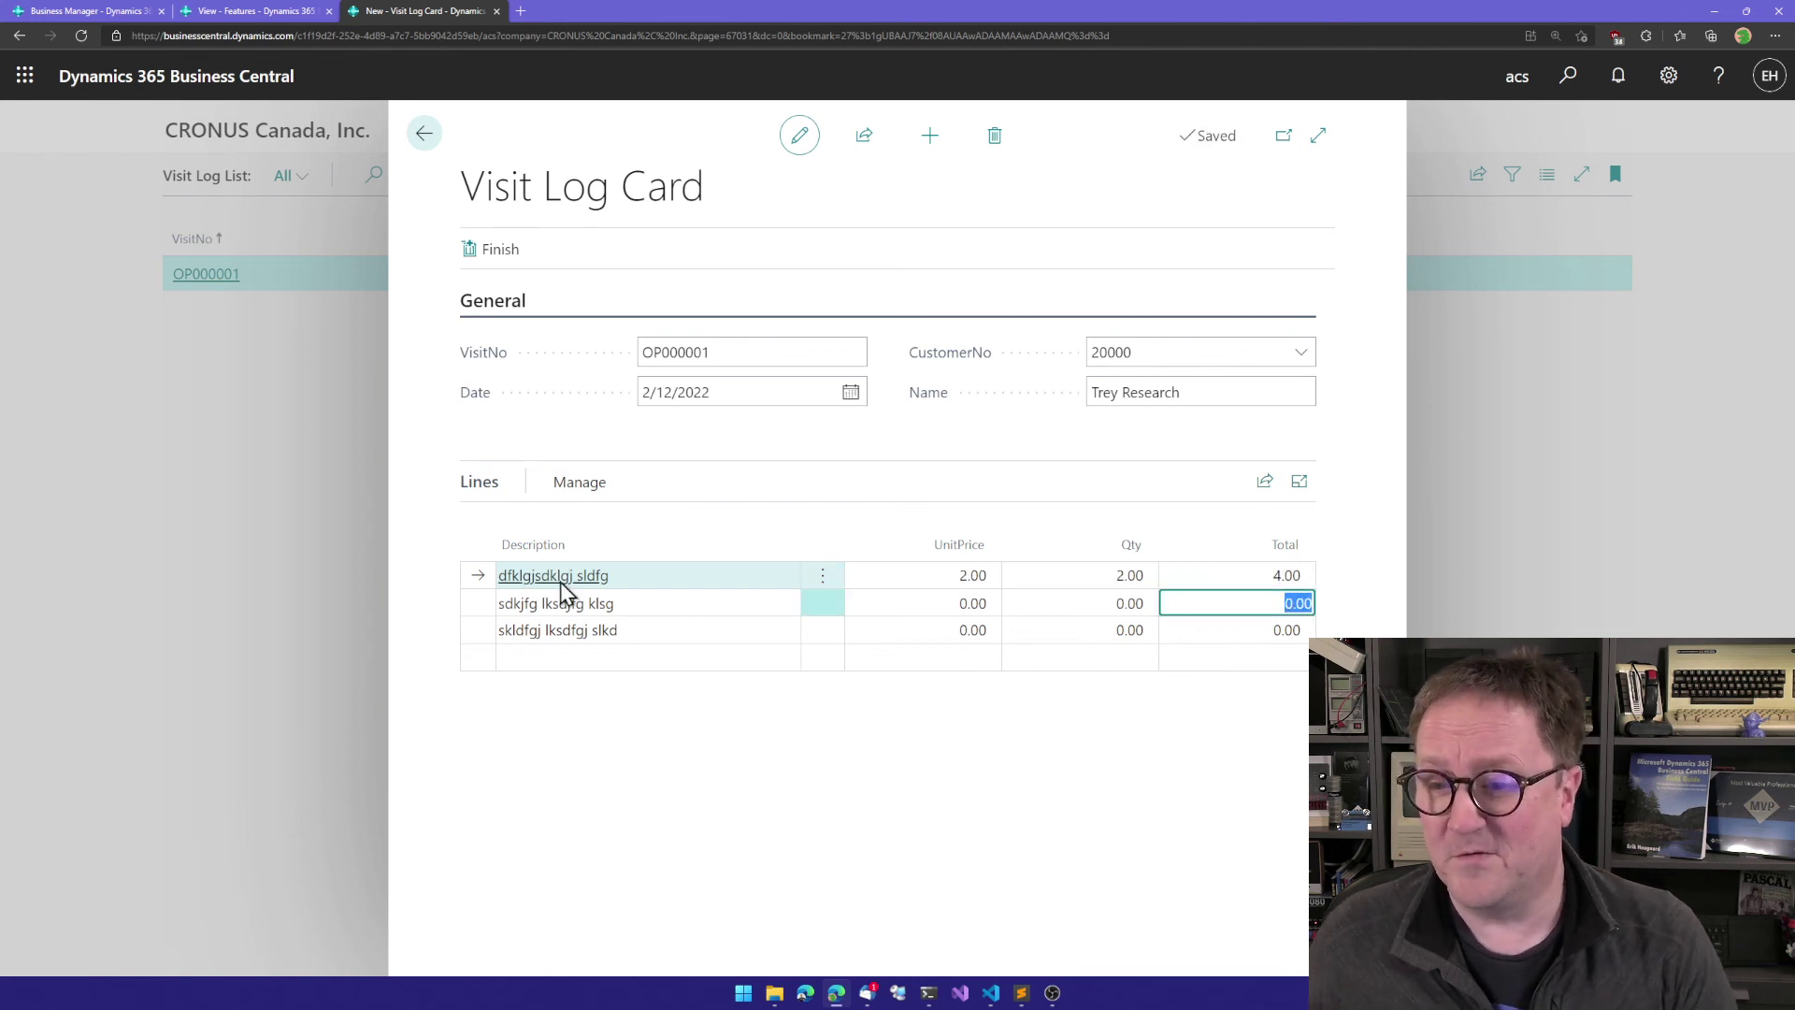
pyautogui.hotkey('shift', 'Tab')
pyautogui.hotkey('shift', 'Tab')
pyautogui.hotkey('shift', 'Tab')
pyautogui.hotkey('shift', 'Tab')
pyautogui.press('Up')
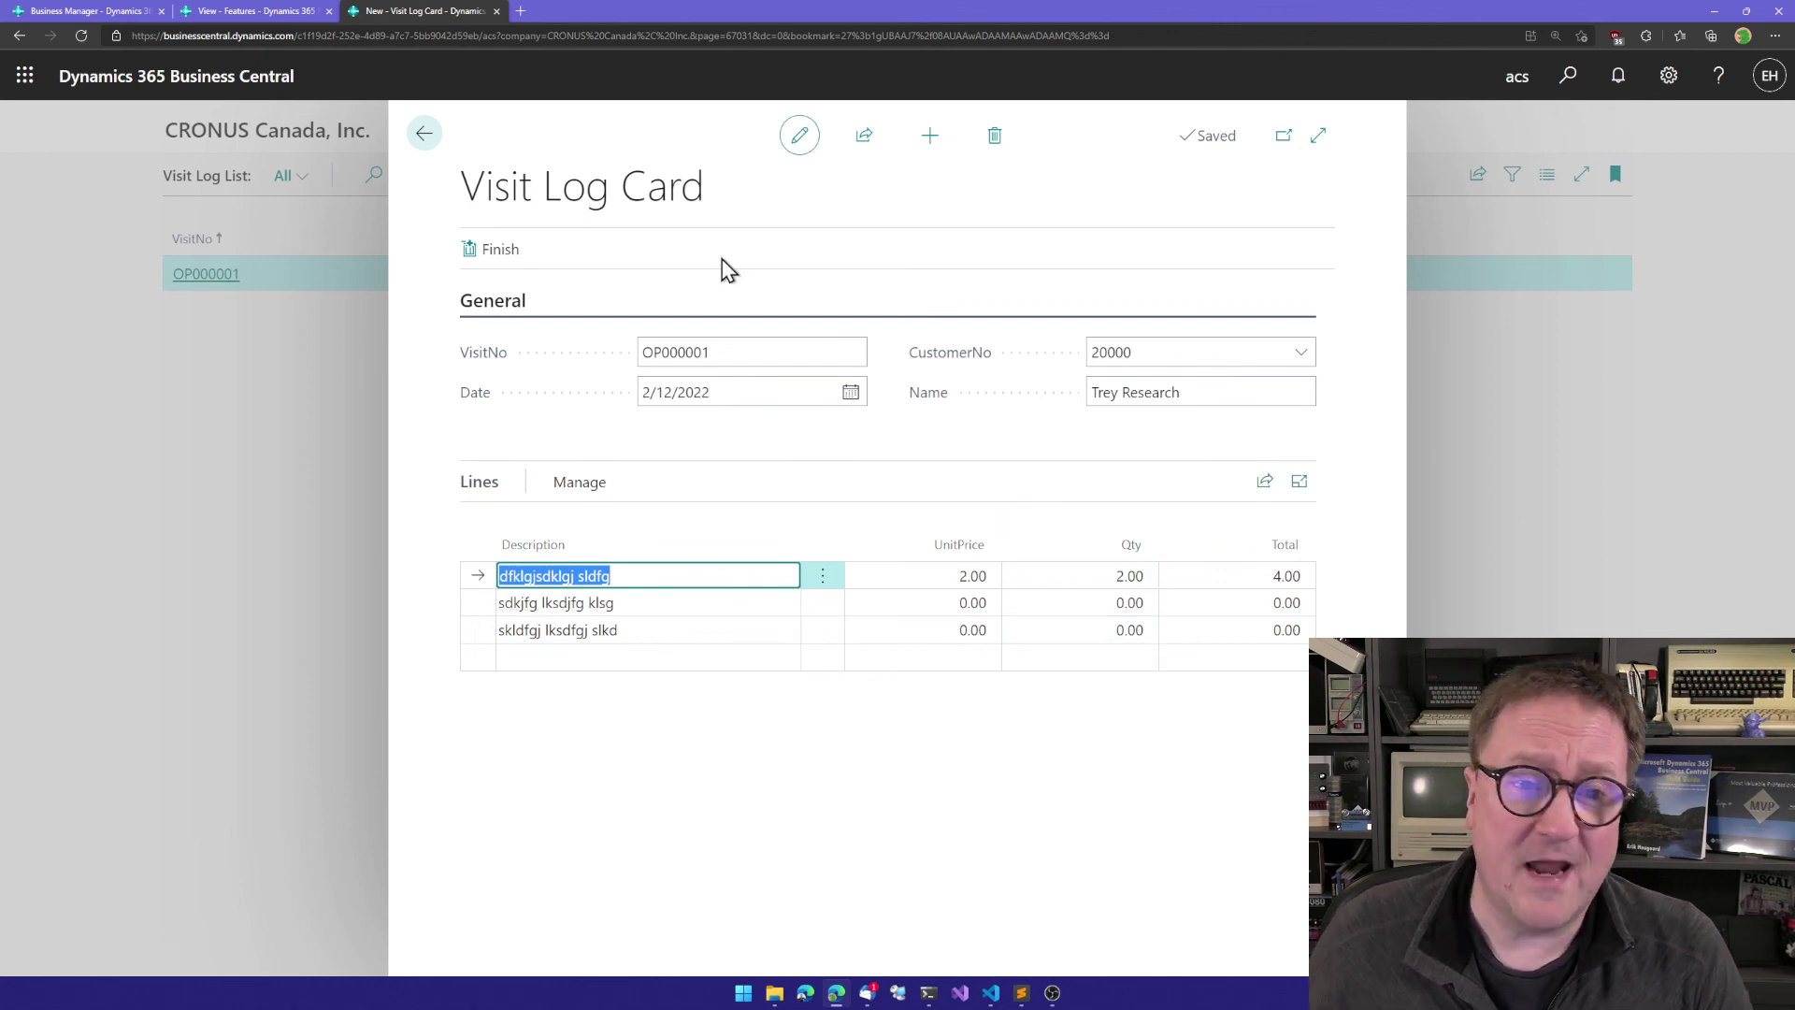
# Step: Finish visit OP000001, confirming with Yes
pyautogui.click(491, 264)
pyautogui.click(494, 251)
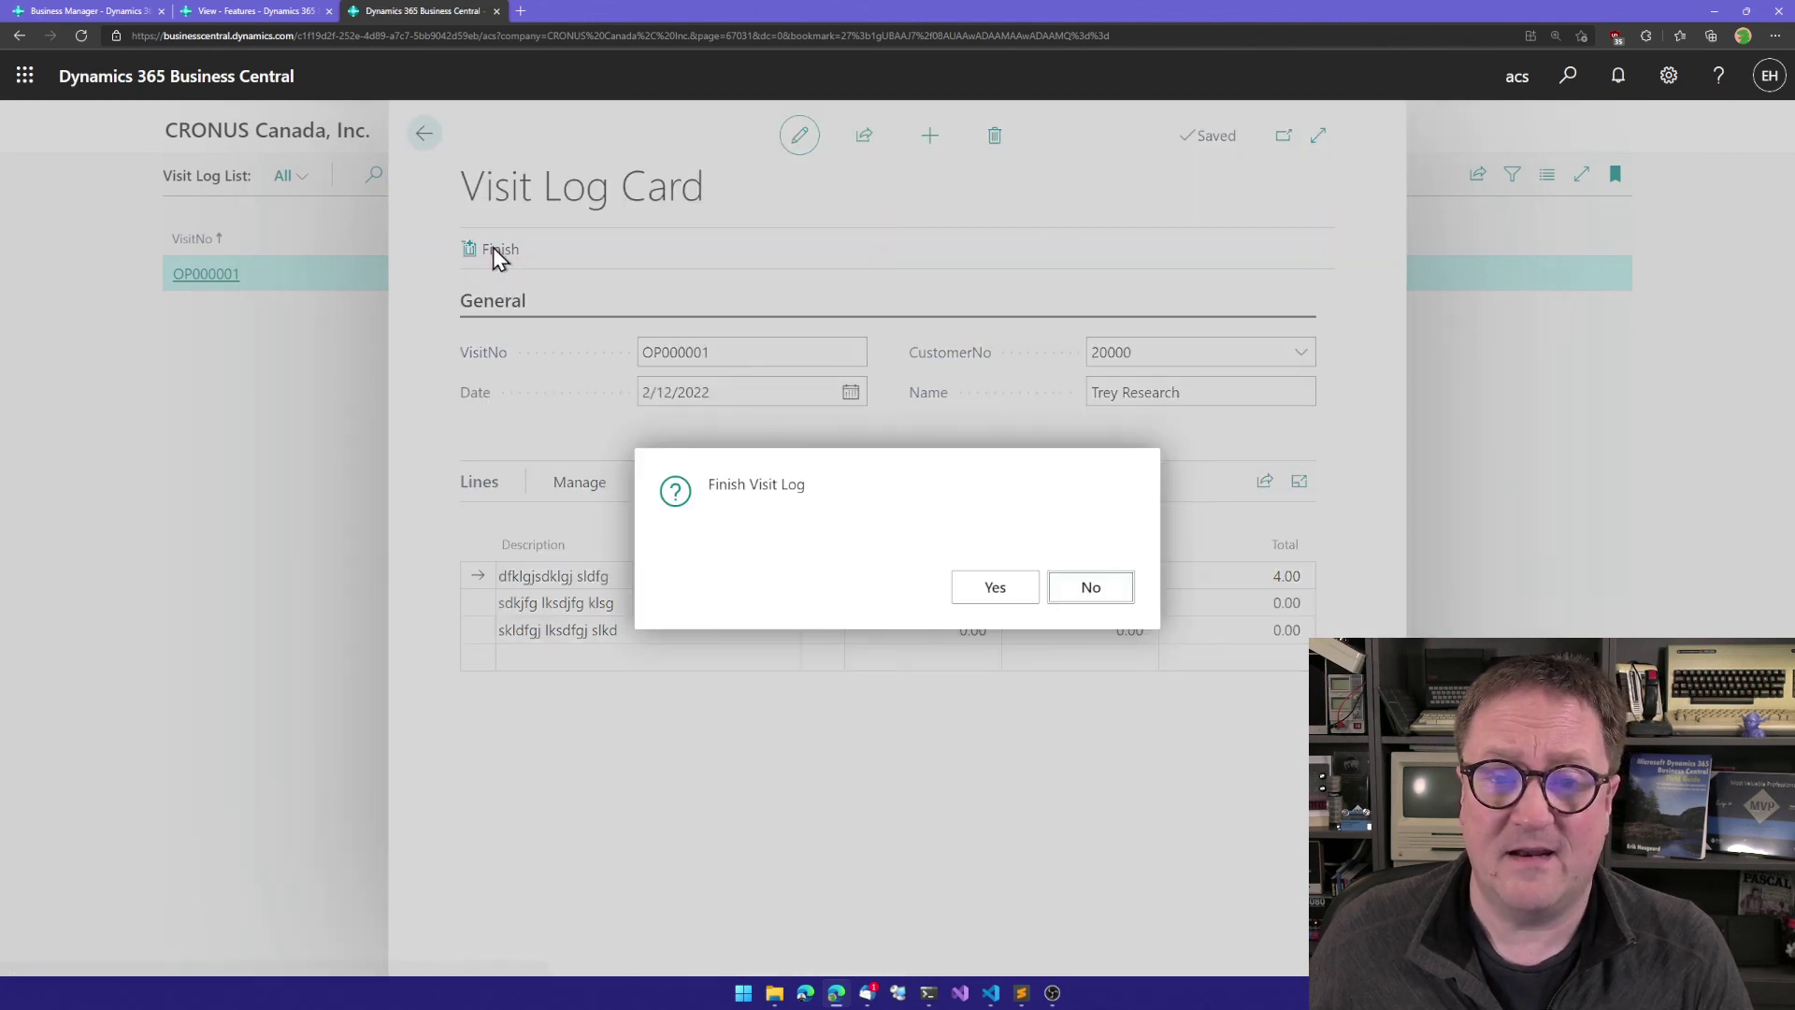
pyautogui.click(994, 589)
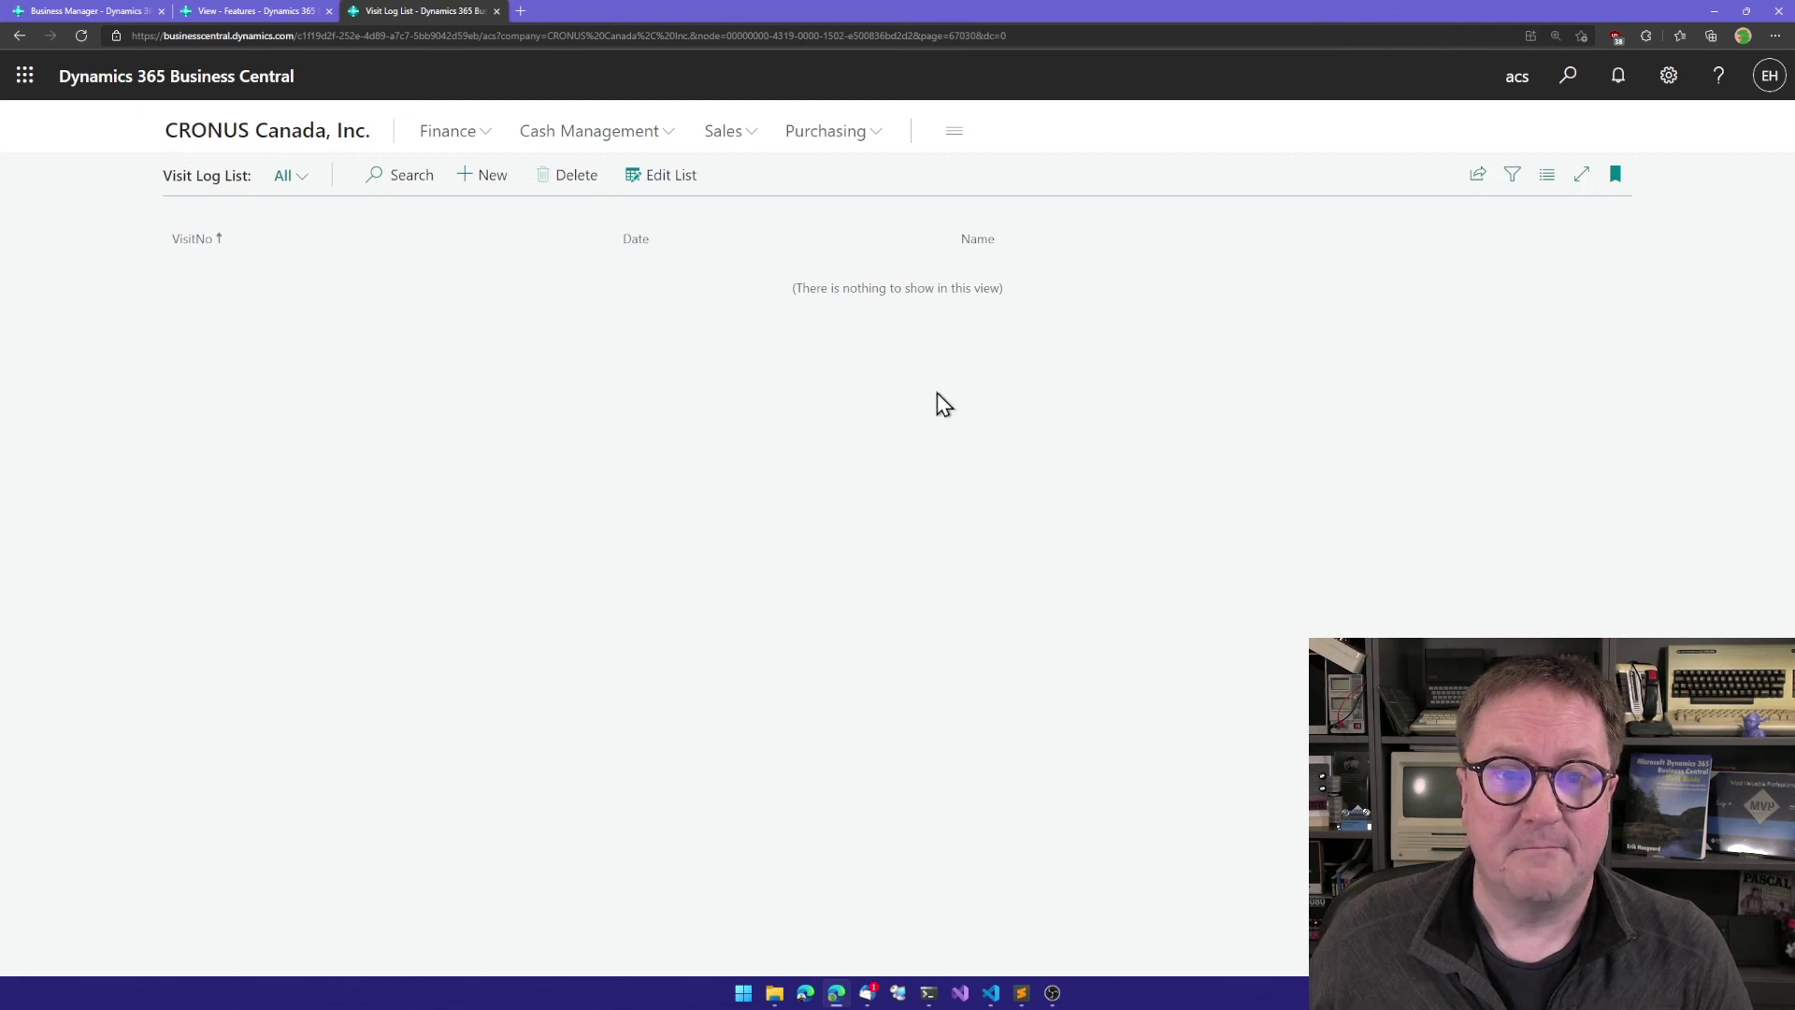
# Step: Open OP000001 from the Finished Visit Log List
pyautogui.press('Escape')
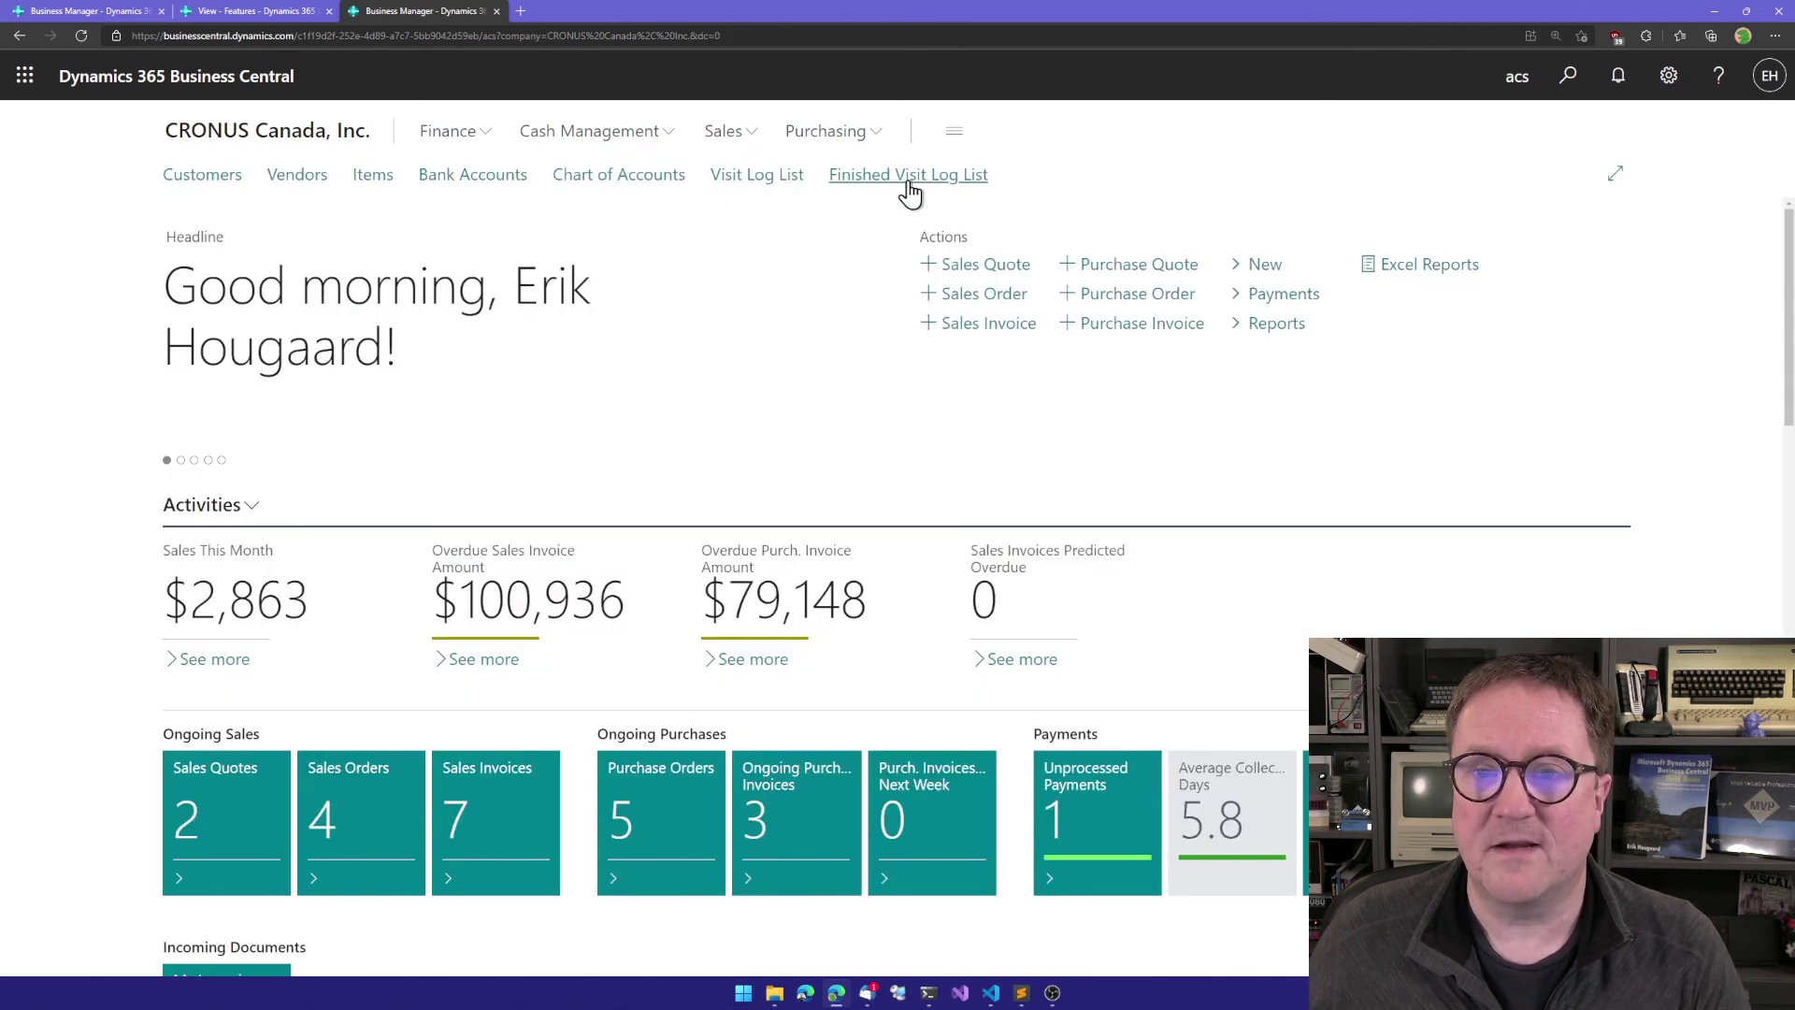
pyautogui.click(907, 178)
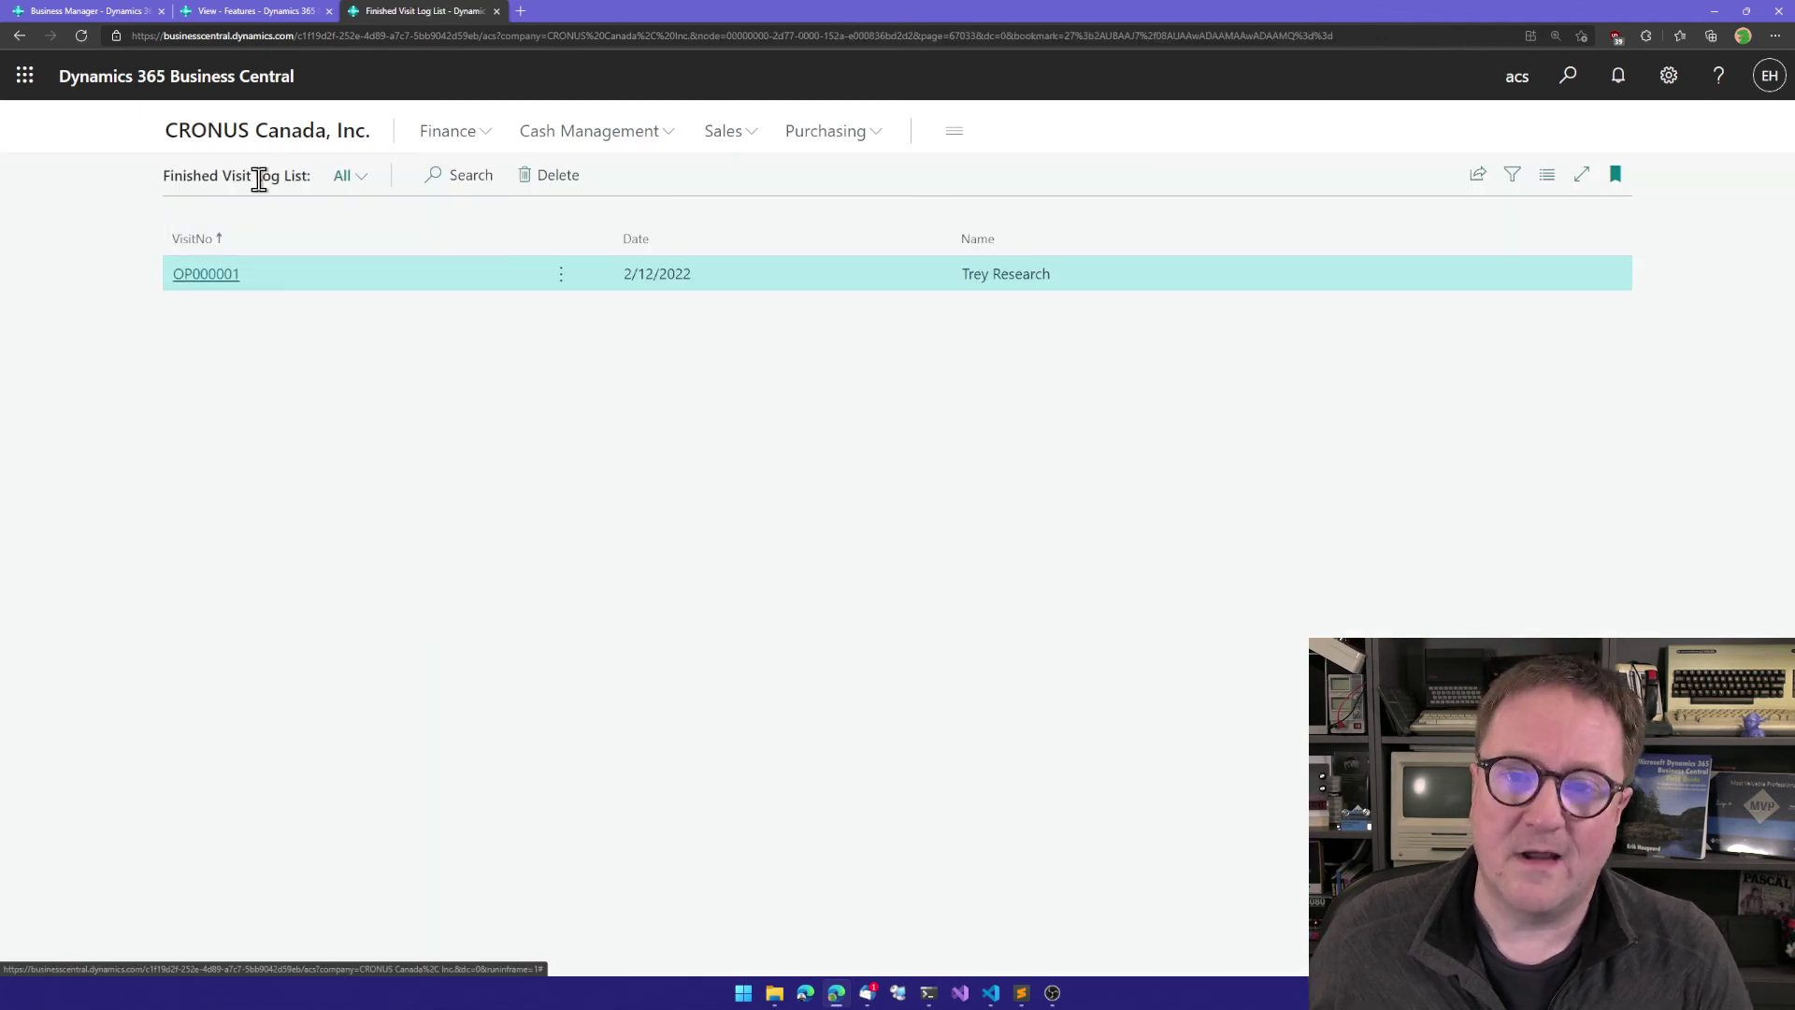
pyautogui.click(192, 275)
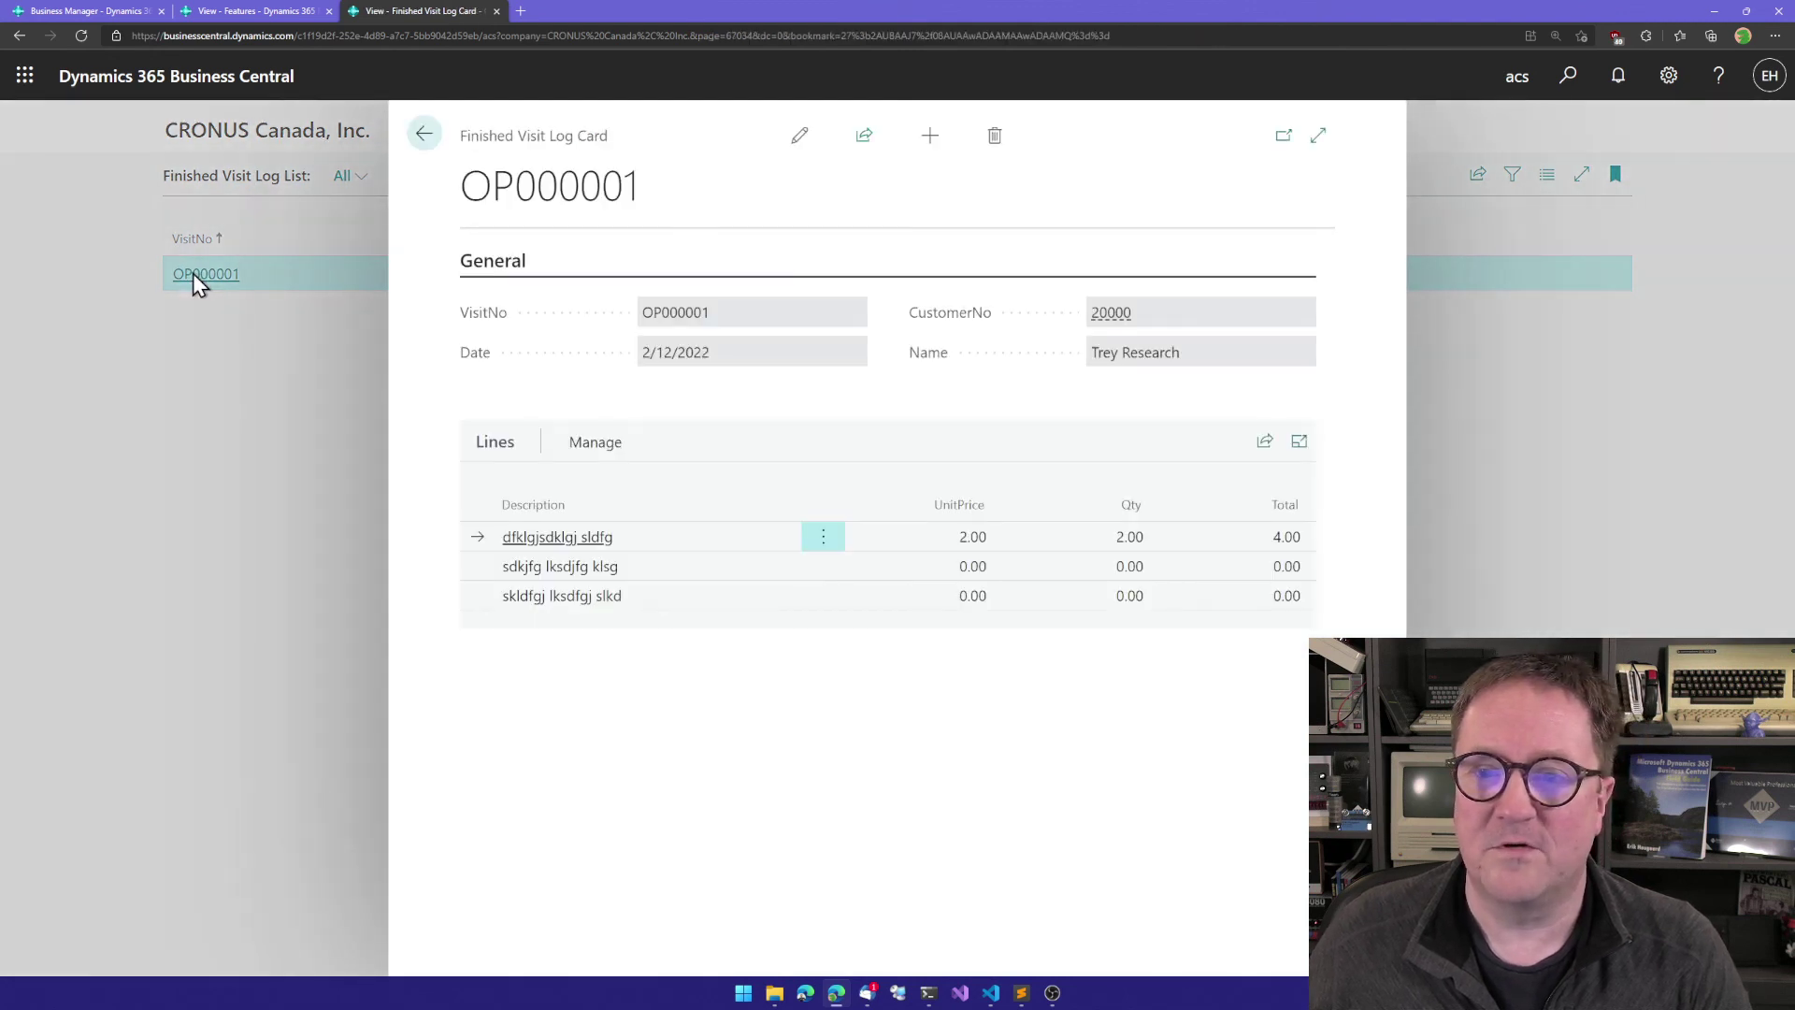